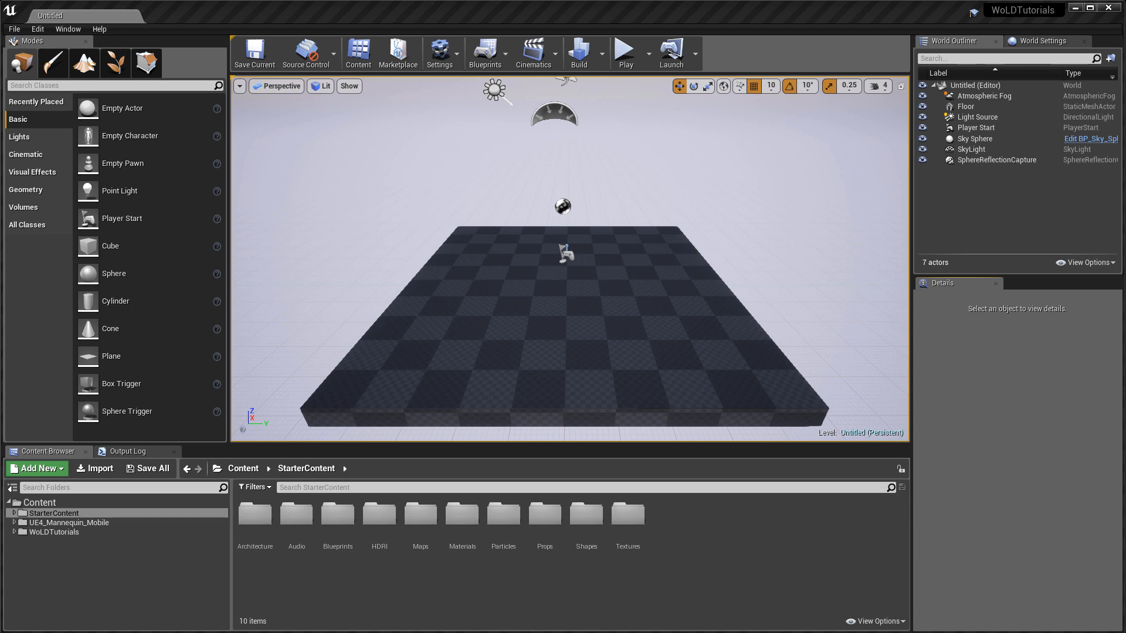
- Open the StarterContent Materials folder and look over the M_Water_Lake and M_Water_Ocean materials
{"action": "double_click", "coordinate": [61, 515]}
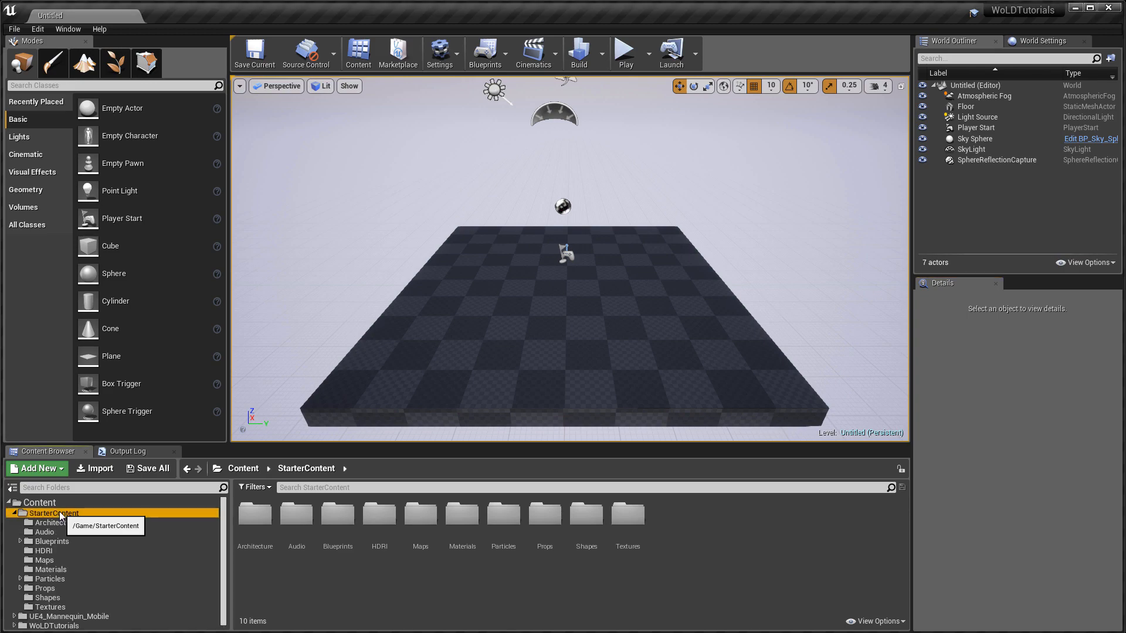
{"action": "double_click", "coordinate": [463, 514]}
{"action": "scroll", "coordinate": [496, 528], "scroll_direction": "down", "scroll_amount": 2}
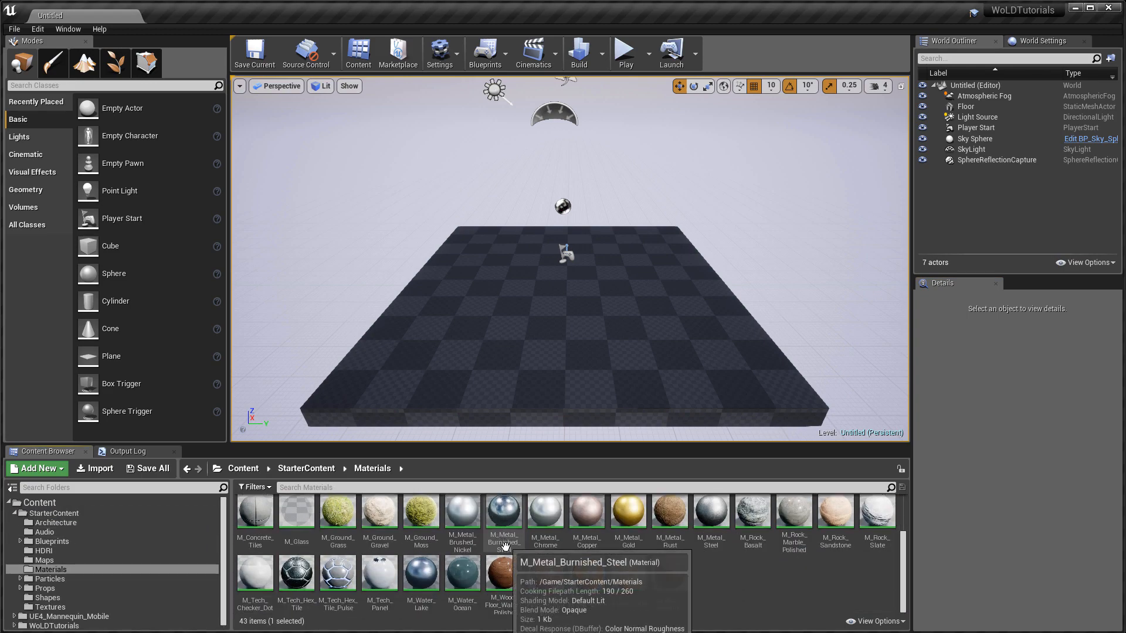
{"action": "left_click", "coordinate": [437, 584]}
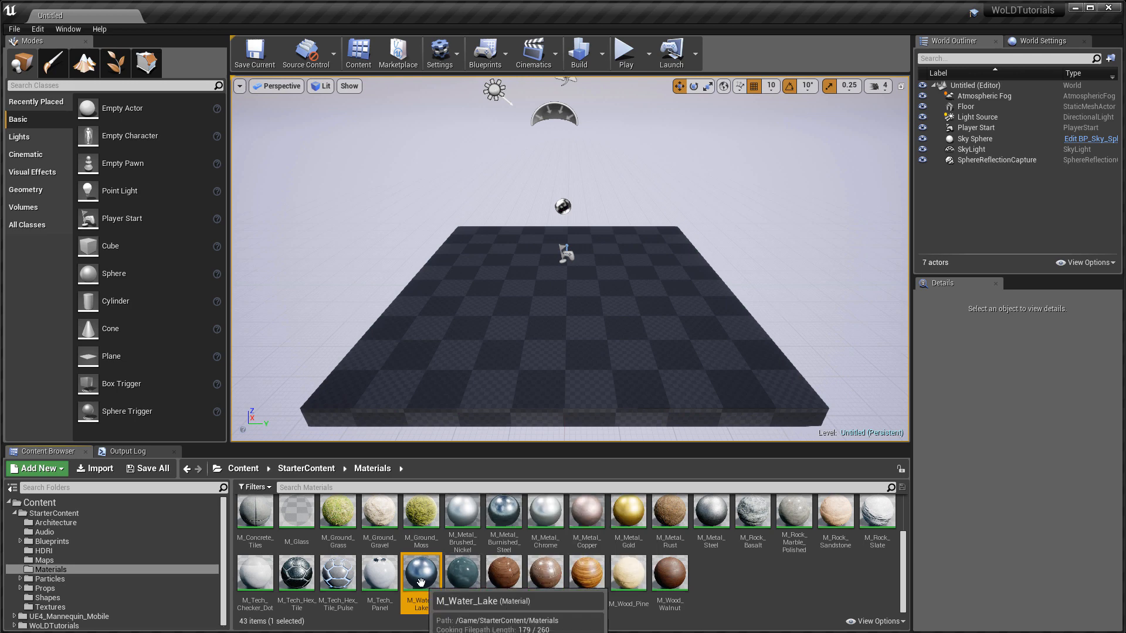
{"action": "left_click", "coordinate": [464, 585]}
- Apply the M_Water_Ocean material to the floor and view the water surface from another angle
{"action": "right_click_drag", "start_coordinate": [499, 352], "coordinate": [305, 352]}
{"action": "key", "text": "d"}
{"action": "key", "text": "s"}
{"action": "right_click_drag", "start_coordinate": [663, 381], "coordinate": [685, 397]}
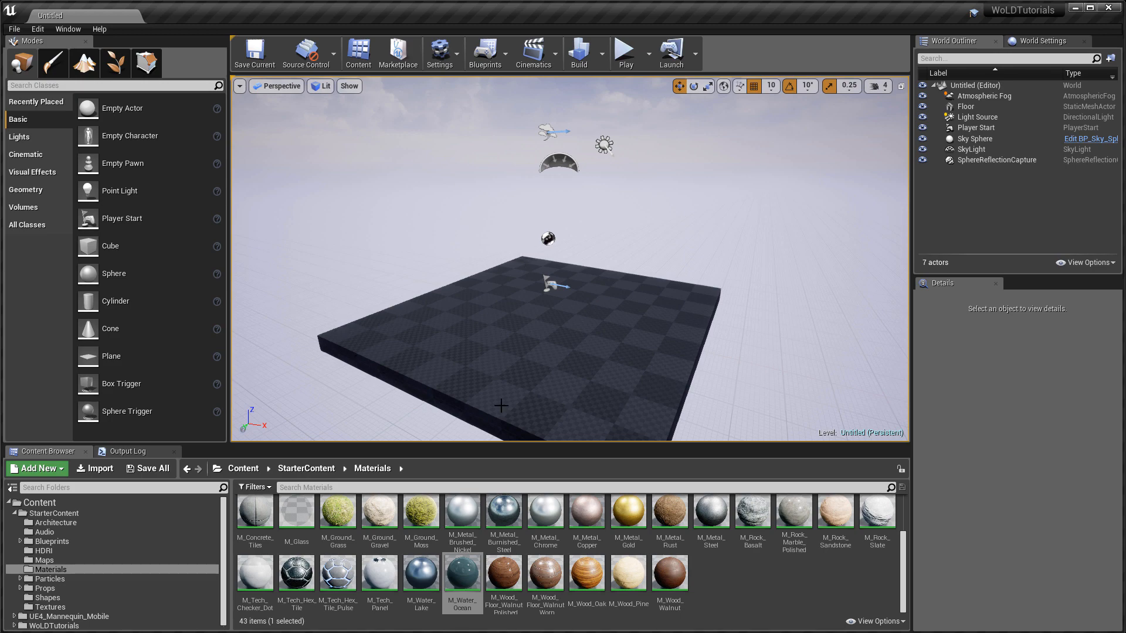
{"action": "right_click_drag", "start_coordinate": [502, 405], "coordinate": [517, 422]}
{"action": "left_click_drag", "start_coordinate": [462, 578], "coordinate": [572, 344]}
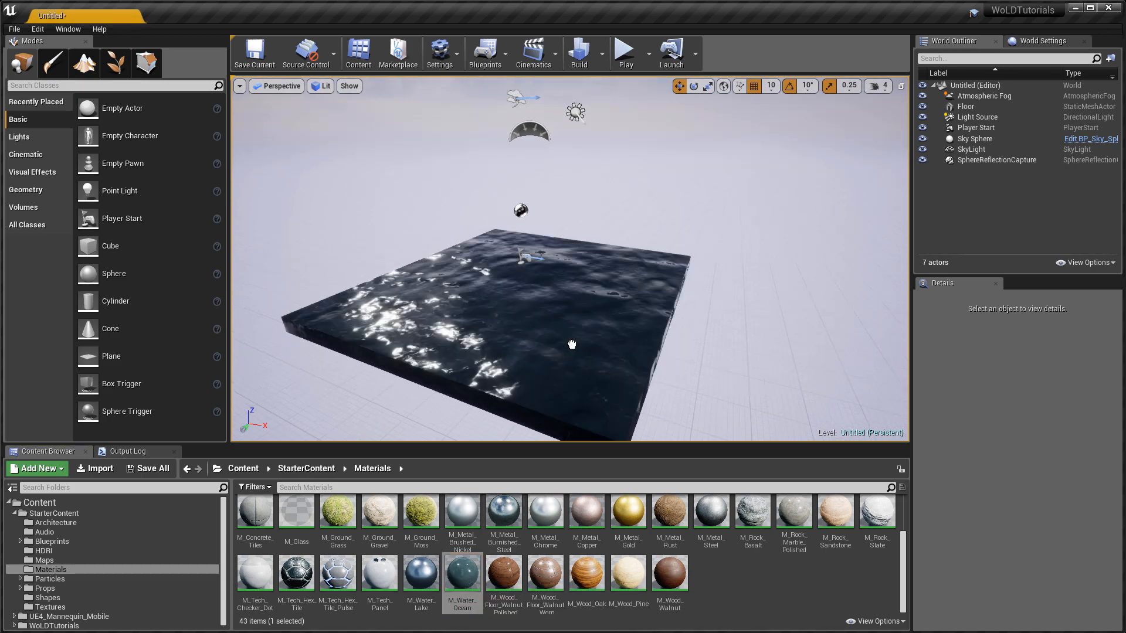
{"action": "key", "text": "d"}
{"action": "right_click_drag", "start_coordinate": [448, 299], "coordinate": [369, 320]}
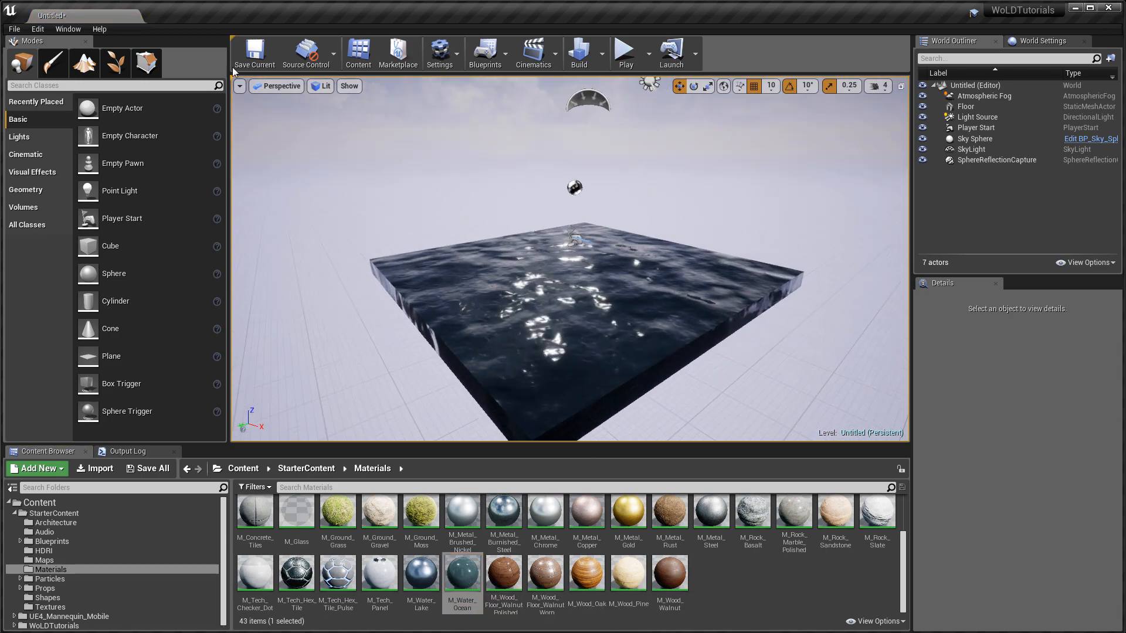
{"action": "left_click", "coordinate": [239, 86]}
{"action": "mouse_move", "coordinate": [258, 162]}
{"action": "mouse_move", "coordinate": [387, 178]}
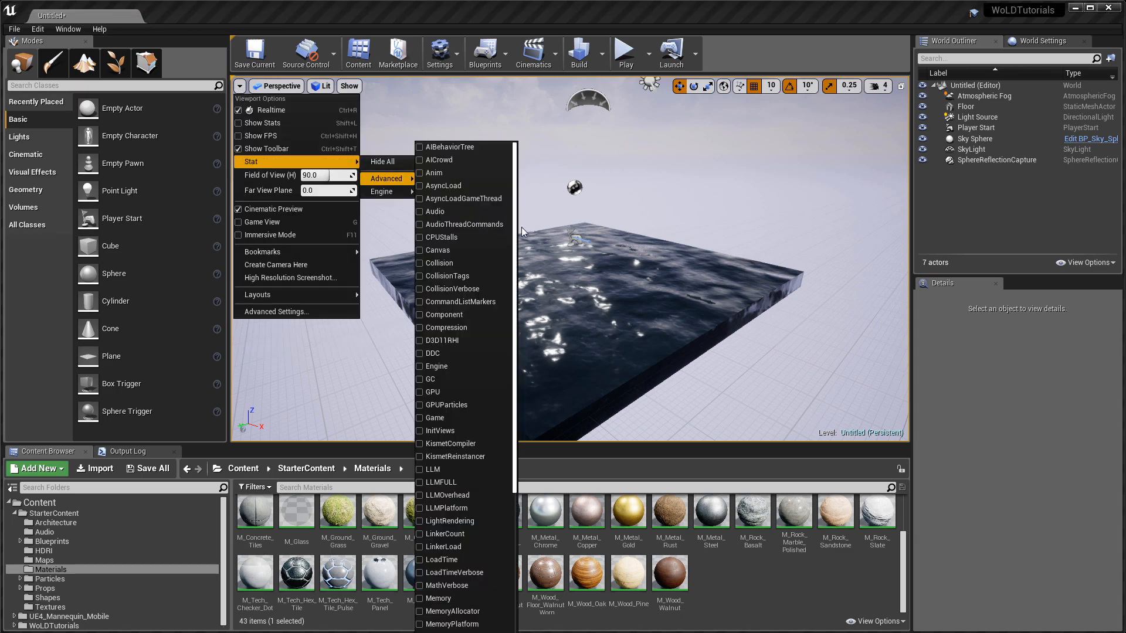
{"action": "right_click_drag", "start_coordinate": [581, 227], "coordinate": [607, 210]}
{"action": "key", "text": "a"}
- Undo the water material applied to the floor
{"action": "left_click", "coordinate": [483, 310]}
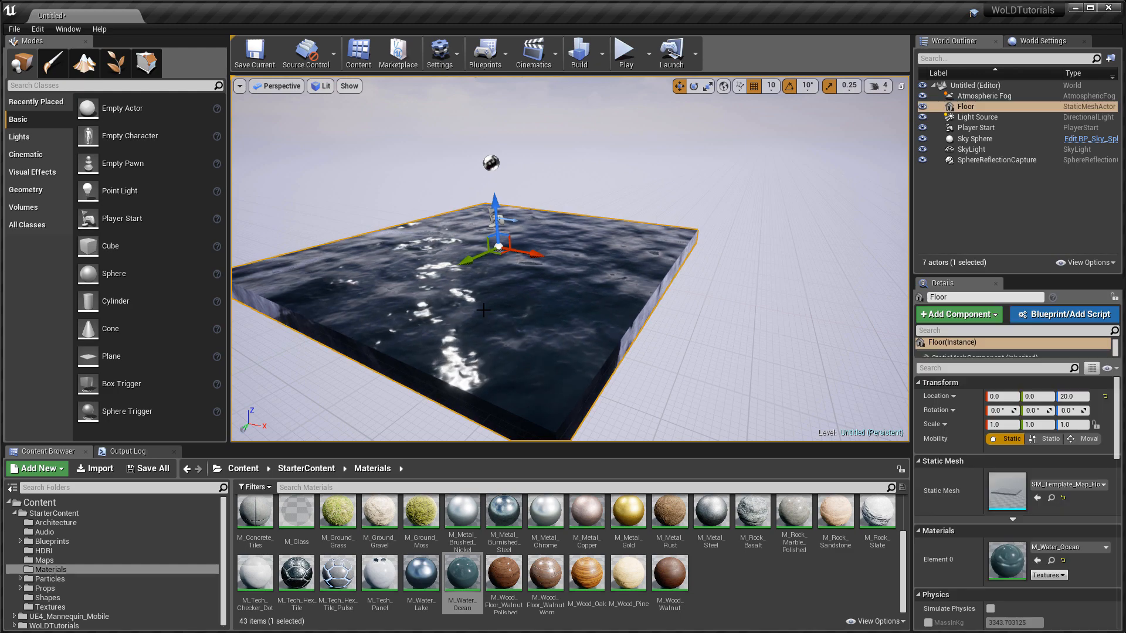
{"action": "key", "text": "ctrl+z"}
{"action": "key", "text": "ctrl+z"}
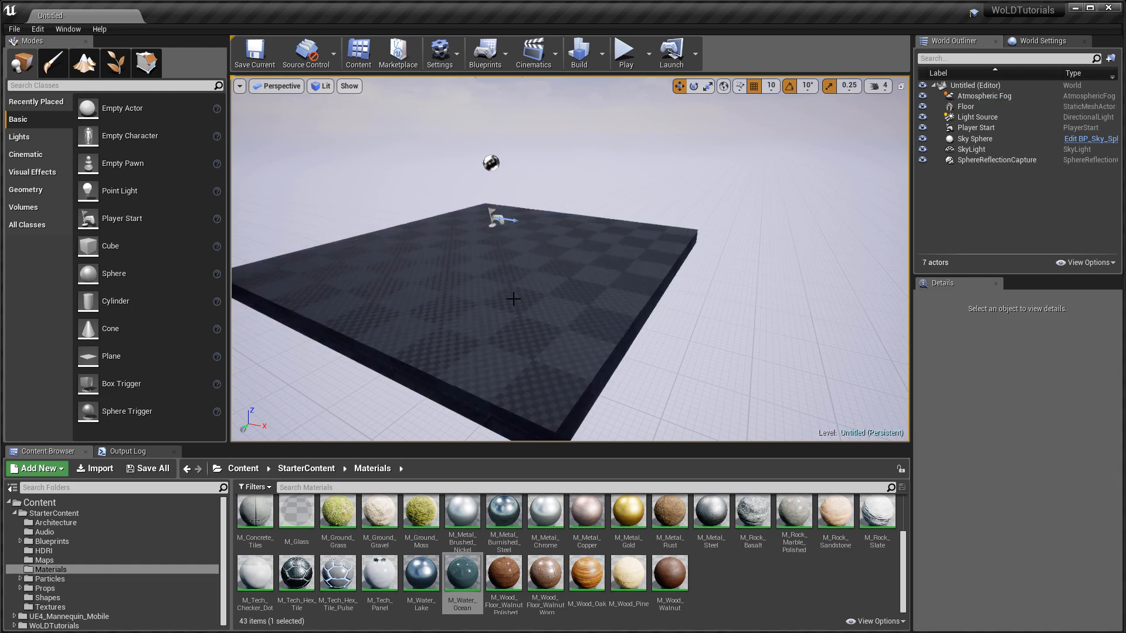
- Set the floor's X and Y scale to 300
{"action": "left_click", "coordinate": [520, 294]}
{"action": "right_click_drag", "start_coordinate": [520, 294], "coordinate": [582, 200]}
{"action": "left_click", "coordinate": [1007, 426]}
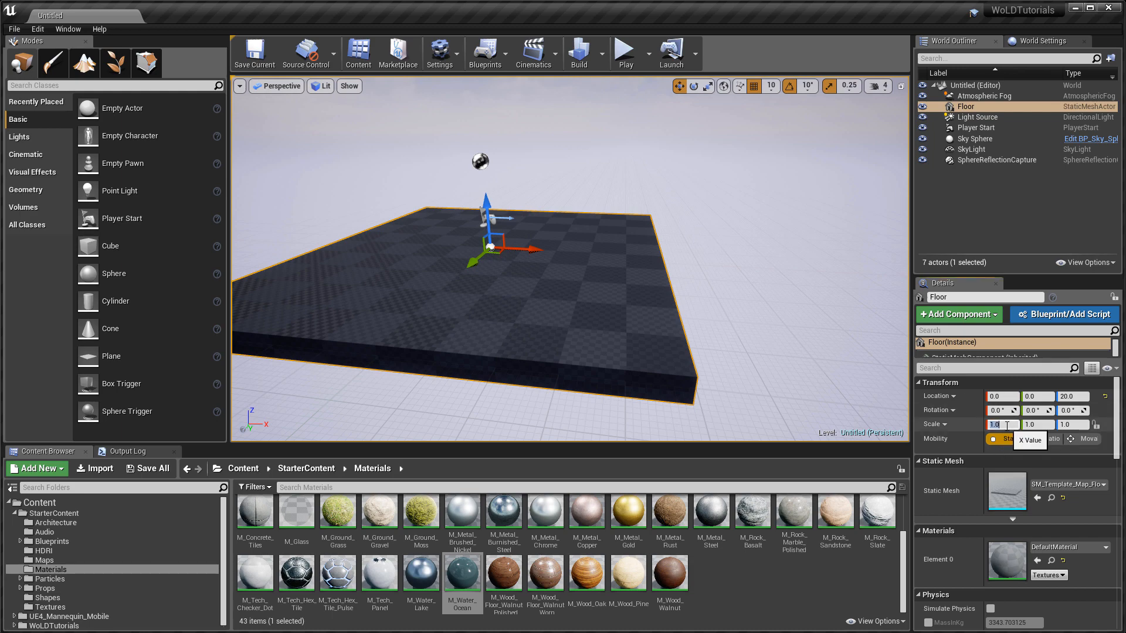
{"action": "type", "text": "300"}
{"action": "key", "text": "Tab"}
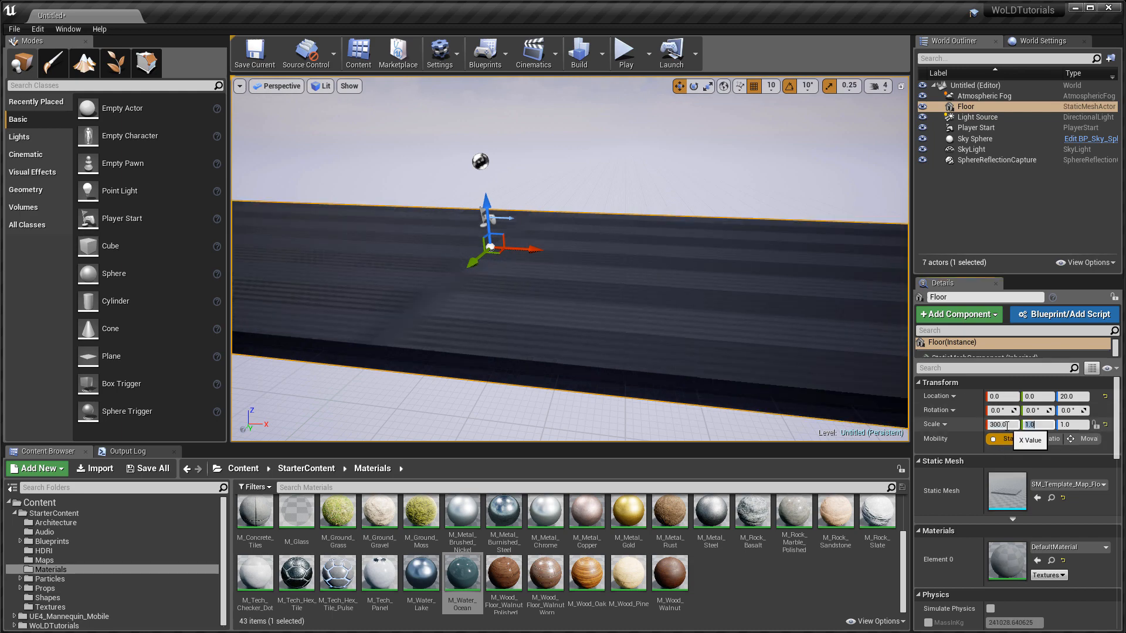
{"action": "type", "text": "300"}
{"action": "key", "text": "Return"}
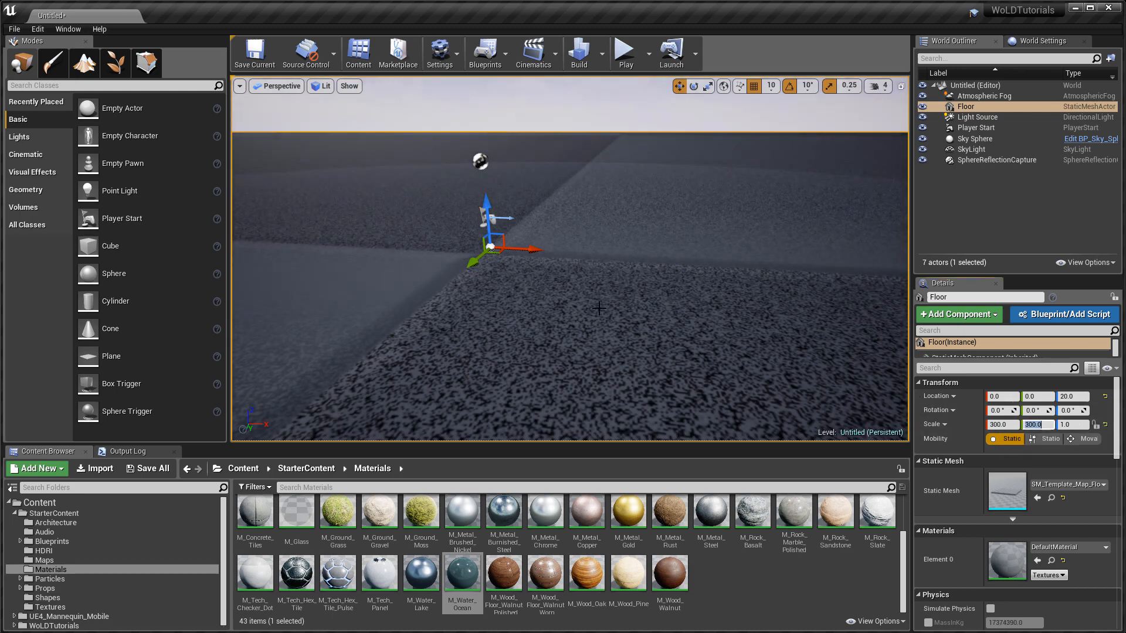
- Apply M_Water_Ocean to the enlarged floor and inspect the surface toward the horizon
{"action": "left_click_drag", "start_coordinate": [462, 572], "coordinate": [590, 324]}
{"action": "right_click_drag", "start_coordinate": [590, 325], "coordinate": [754, 291]}
{"action": "key", "text": "e"}
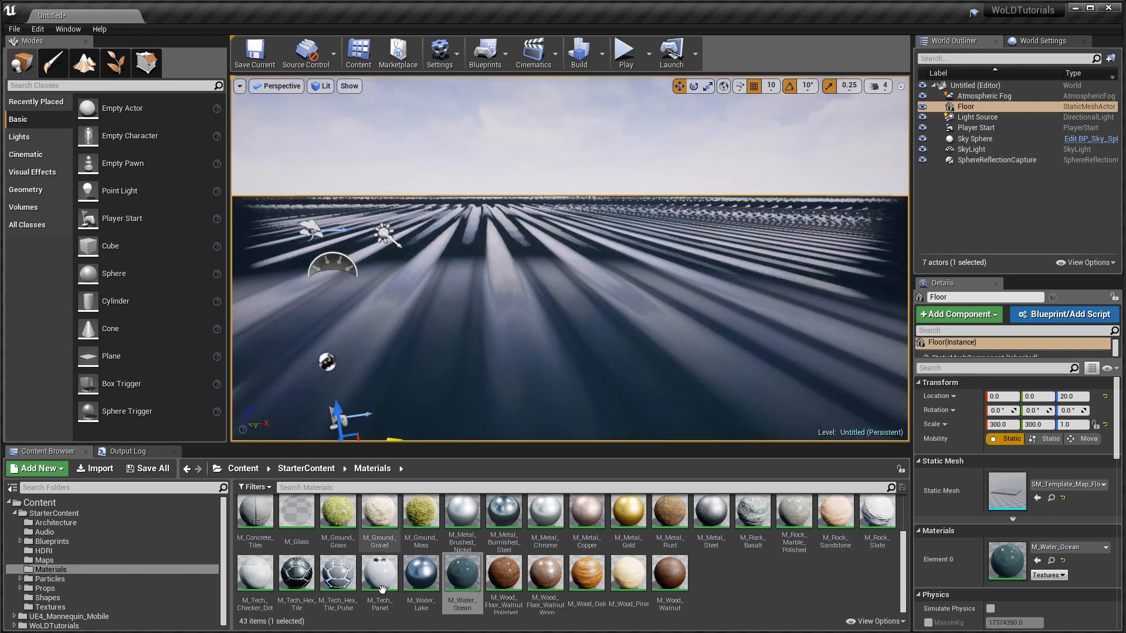
- Try M_Water_Lake on the enlarged floor, then switch it back to M_Water_Ocean and examine the texture stretching
{"action": "left_click_drag", "start_coordinate": [422, 580], "coordinate": [485, 404]}
{"action": "left_click_drag", "start_coordinate": [462, 572], "coordinate": [547, 358]}
{"action": "right_click_drag", "start_coordinate": [547, 358], "coordinate": [516, 354]}
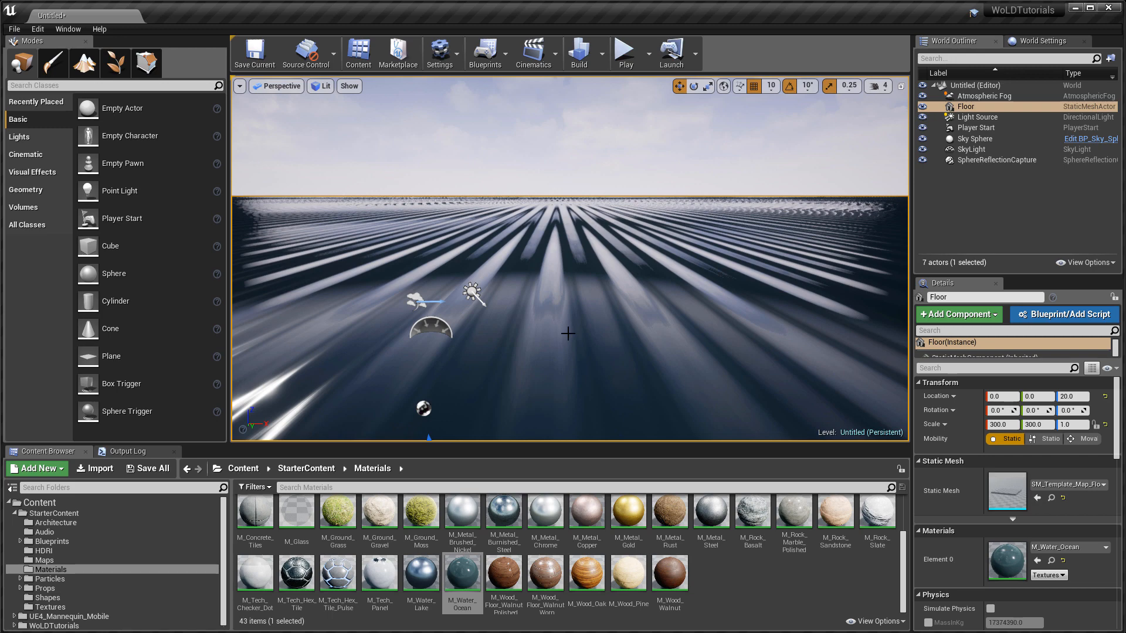
{"action": "mouse_move", "coordinate": [568, 333]}
{"action": "right_mouse_down"}
{"action": "mouse_move", "coordinate": [441, 342]}
{"action": "mouse_move", "coordinate": [585, 336]}
{"action": "right_mouse_up"}
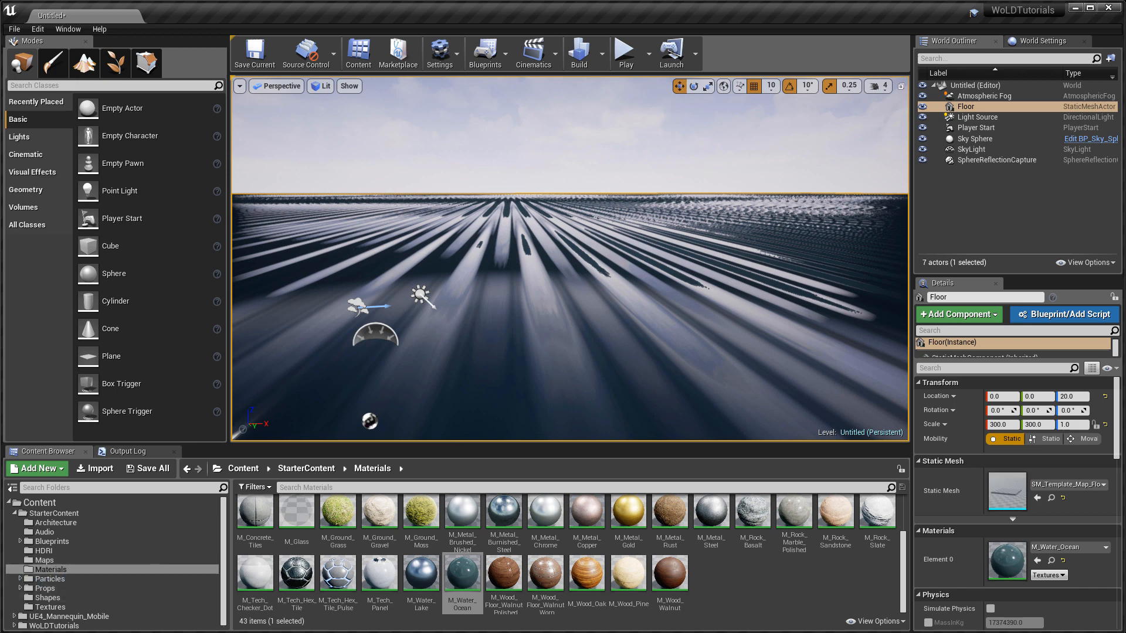
{"action": "left_click", "coordinate": [462, 575]}
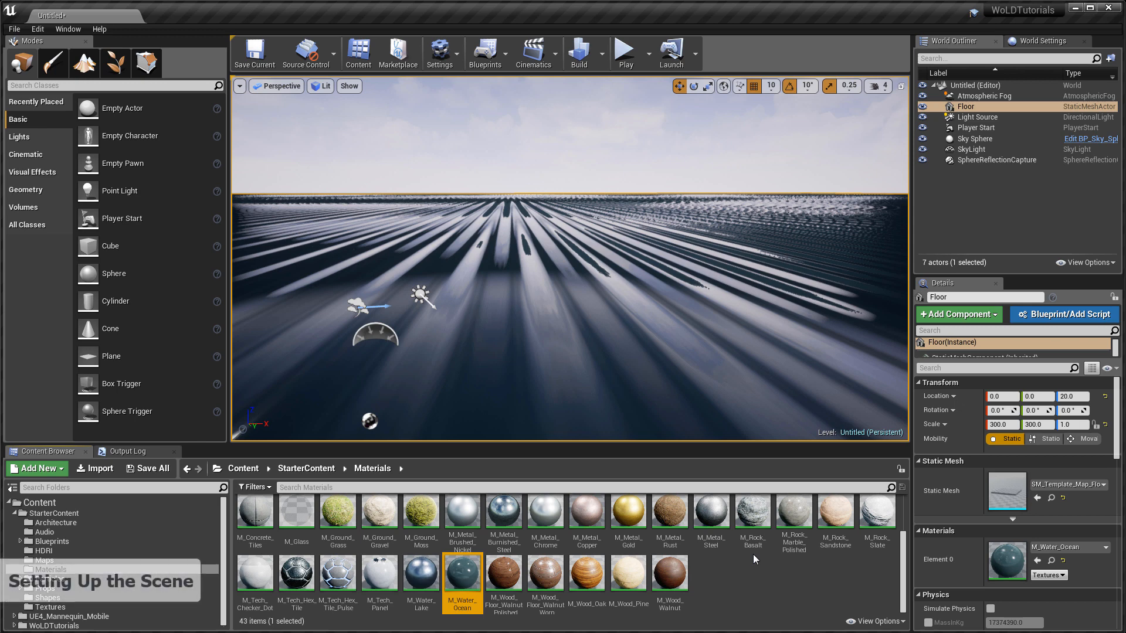
- Create a new level from the Default template without saving the current untitled level
{"action": "left_click", "coordinate": [14, 29]}
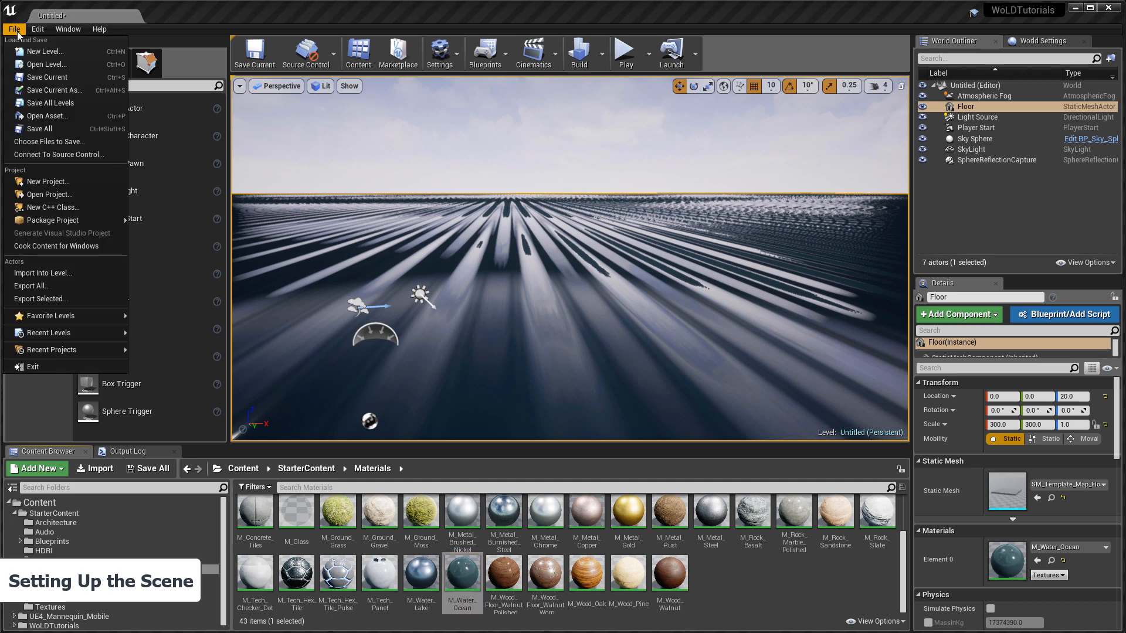
{"action": "left_click", "coordinate": [30, 51]}
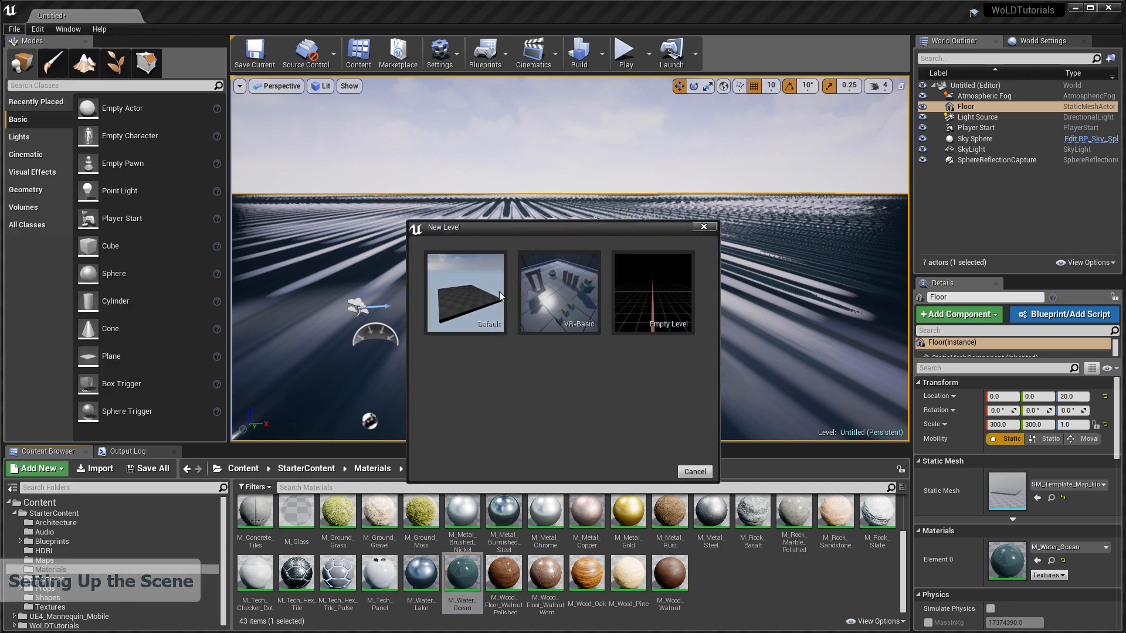
{"action": "left_click", "coordinate": [463, 300]}
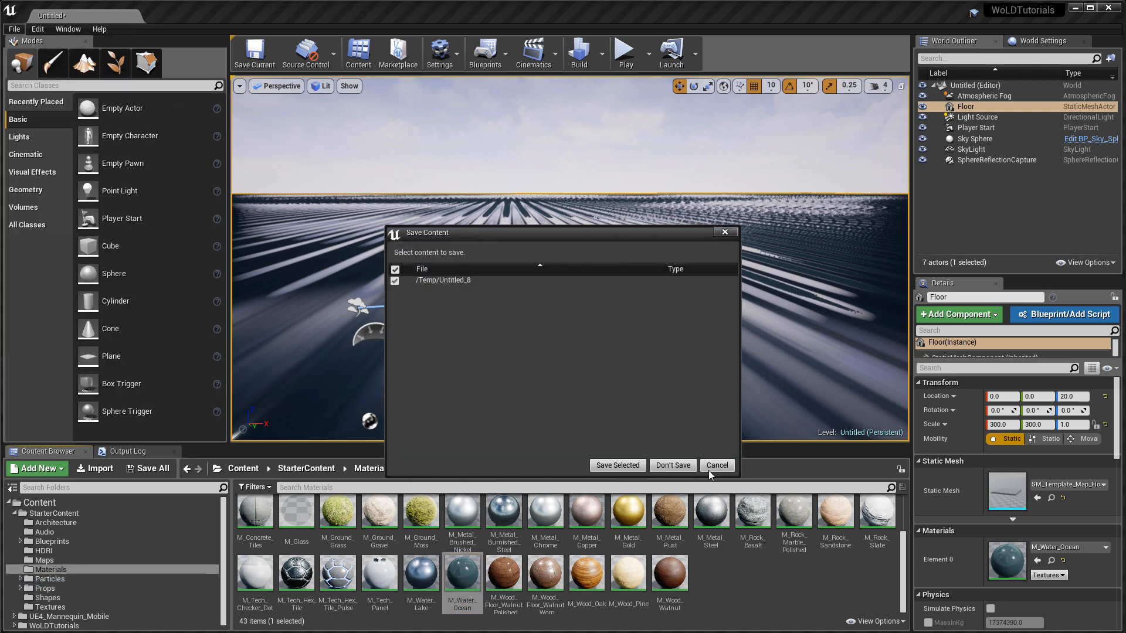
{"action": "left_click", "coordinate": [674, 466]}
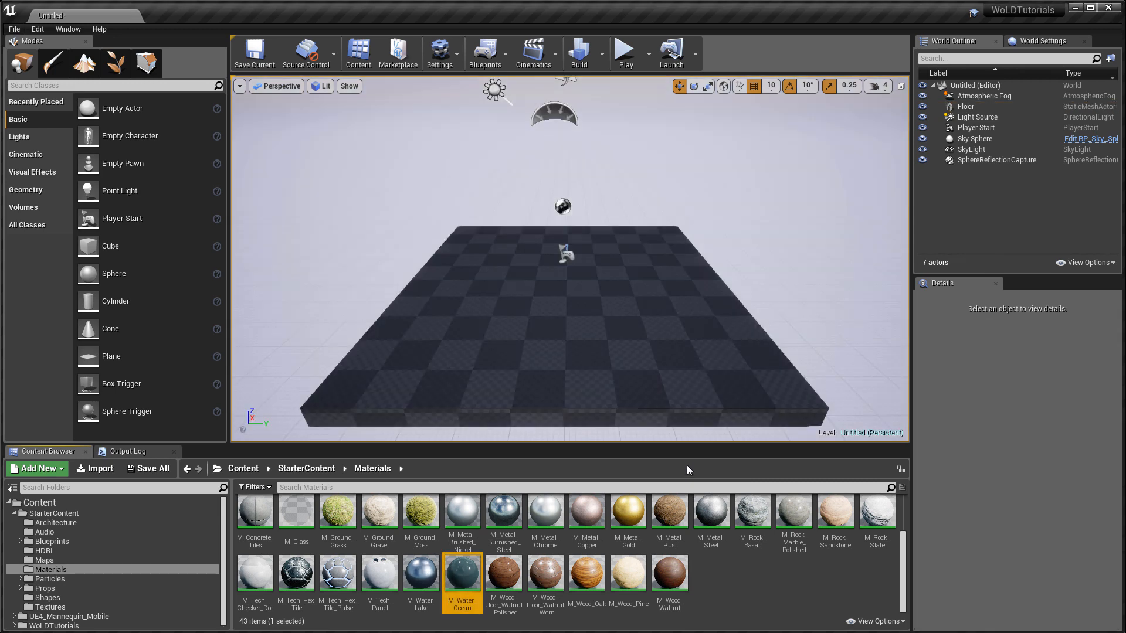
- Examine the default level's Light Source, SkyLight, reflection capture and Sky Sphere actors one by one
{"action": "right_click_drag", "start_coordinate": [611, 326], "coordinate": [613, 309]}
{"action": "left_click", "coordinate": [544, 196]}
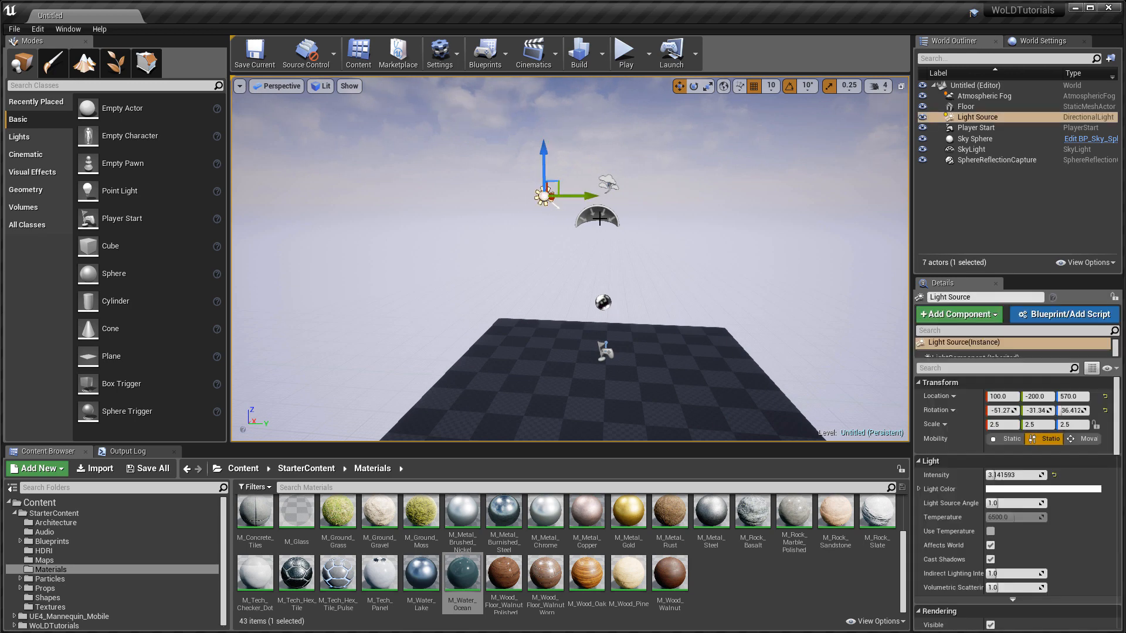
{"action": "left_click", "coordinate": [597, 216]}
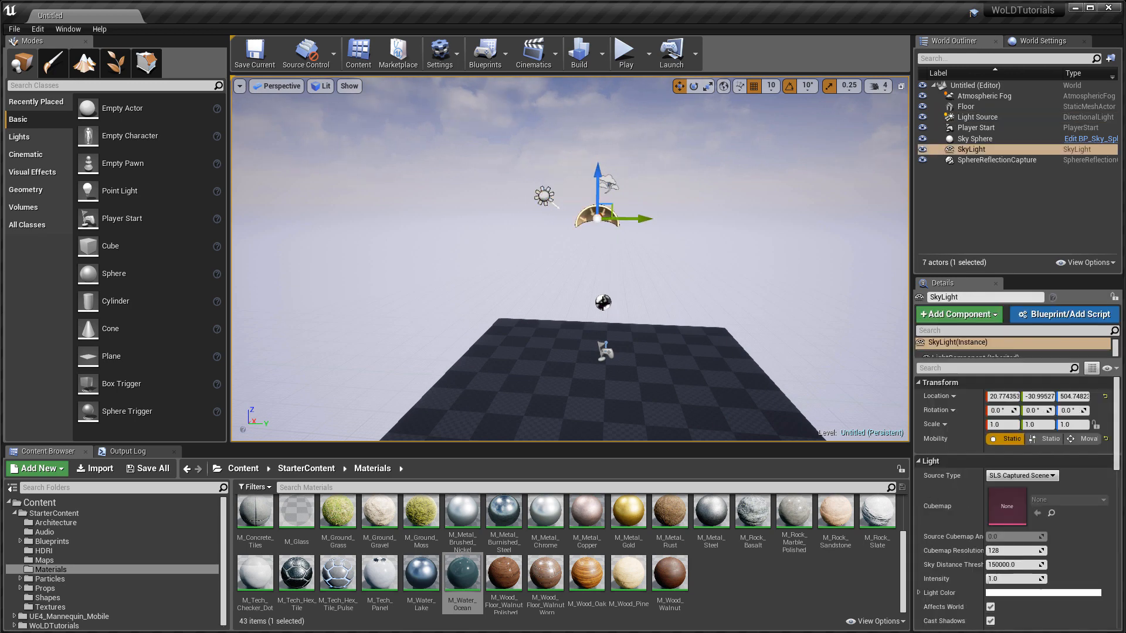
{"action": "left_click", "coordinate": [604, 304]}
{"action": "right_click_drag", "start_coordinate": [685, 289], "coordinate": [678, 241]}
{"action": "left_click", "coordinate": [561, 185]}
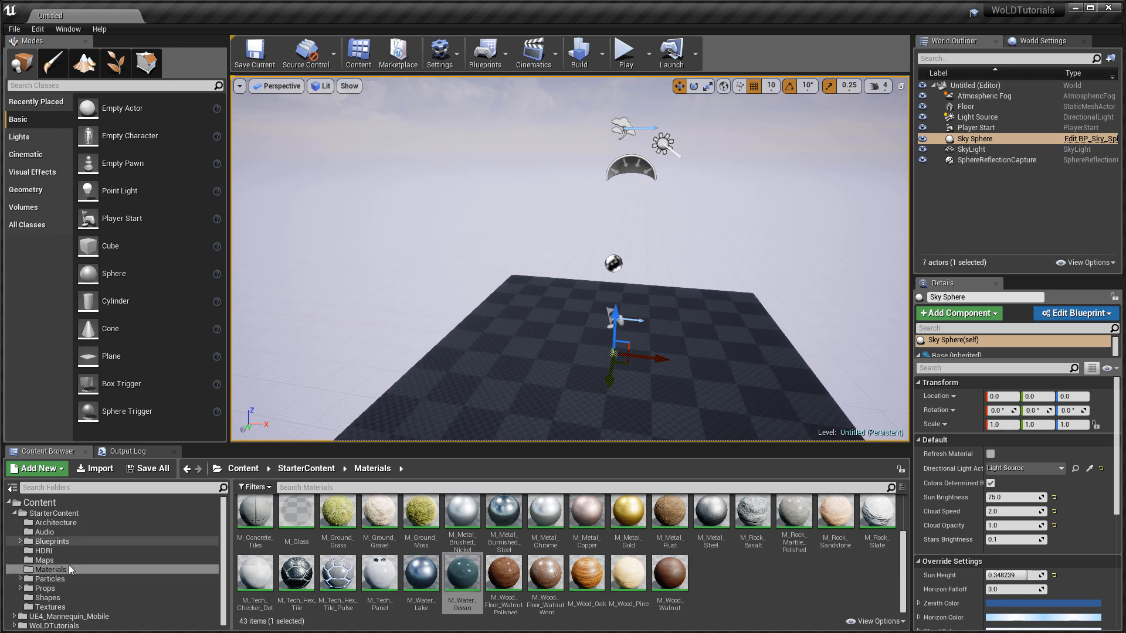
- Place Shape_Plane from the StarterContent Shapes folder at the floor's edge, at about X -550, Y 180, Z 20
{"action": "left_click", "coordinate": [59, 514]}
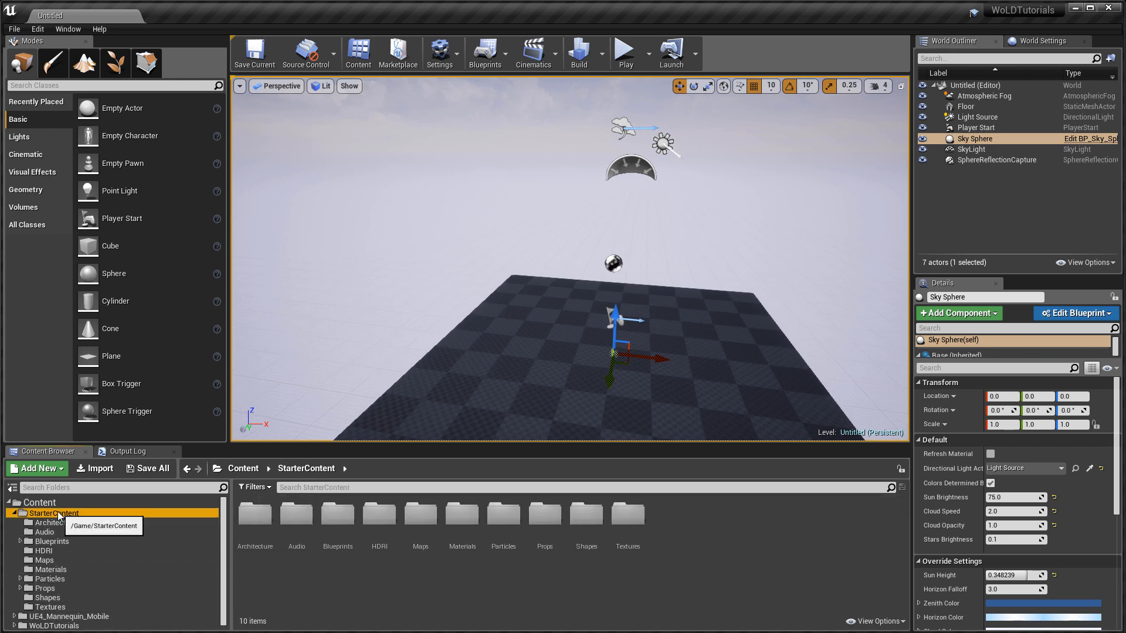
{"action": "left_click", "coordinate": [47, 598]}
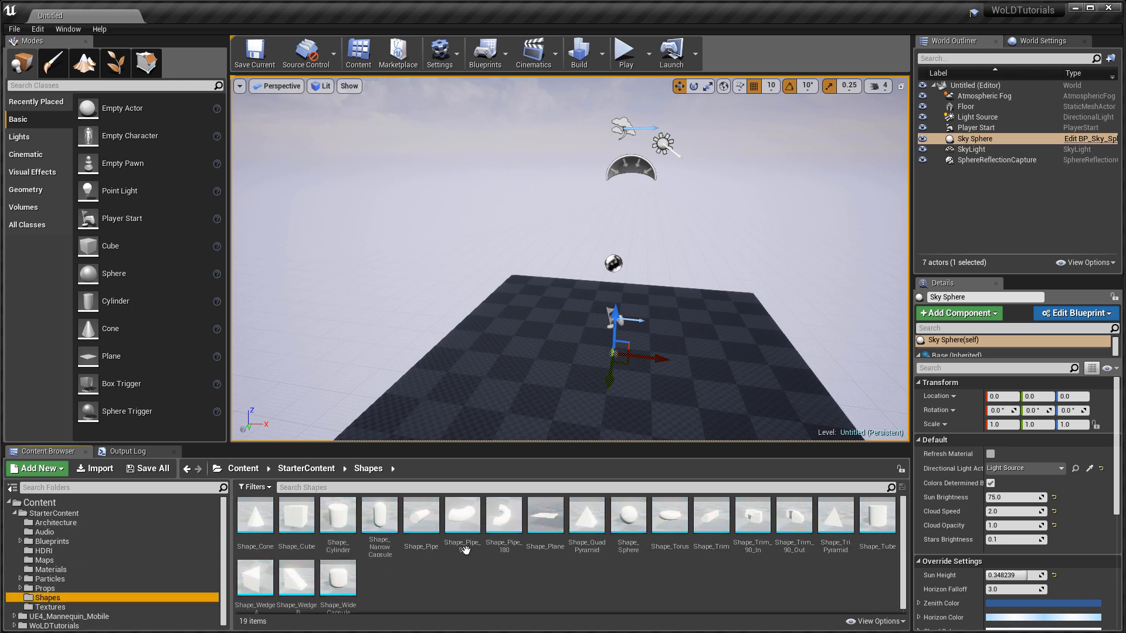
{"action": "left_click_drag", "start_coordinate": [545, 516], "coordinate": [422, 364]}
{"action": "right_click_drag", "start_coordinate": [421, 365], "coordinate": [437, 414]}
{"action": "left_click_drag", "start_coordinate": [611, 294], "coordinate": [564, 302]}
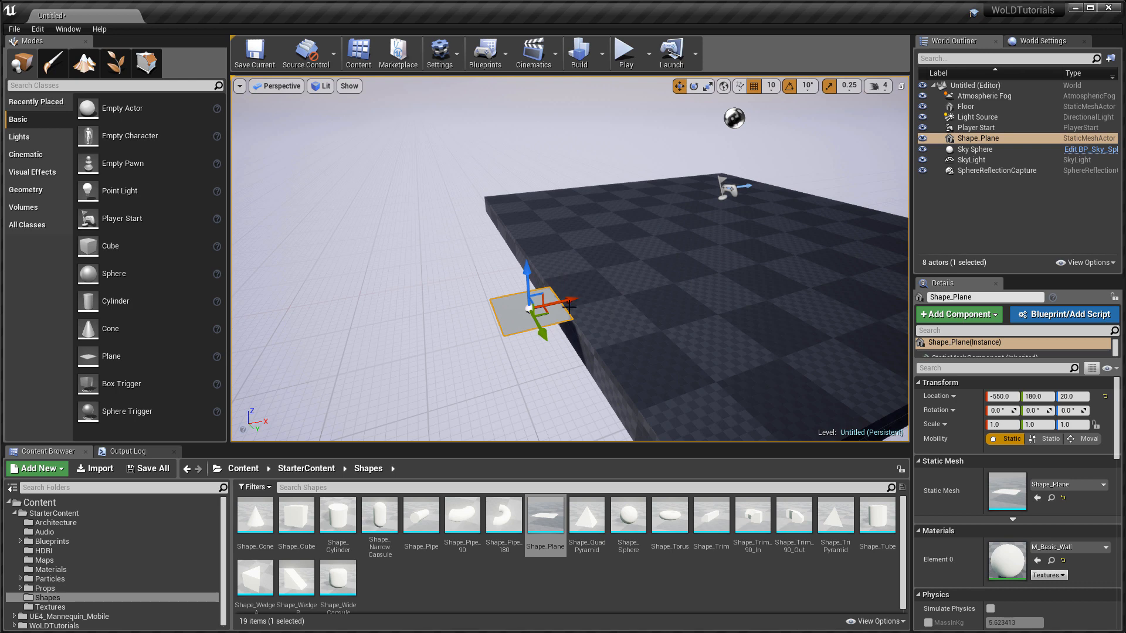
- Lower the plane beneath the floor's top surface to a Z location of -10
{"action": "right_click_drag", "start_coordinate": [597, 299], "coordinate": [610, 270]}
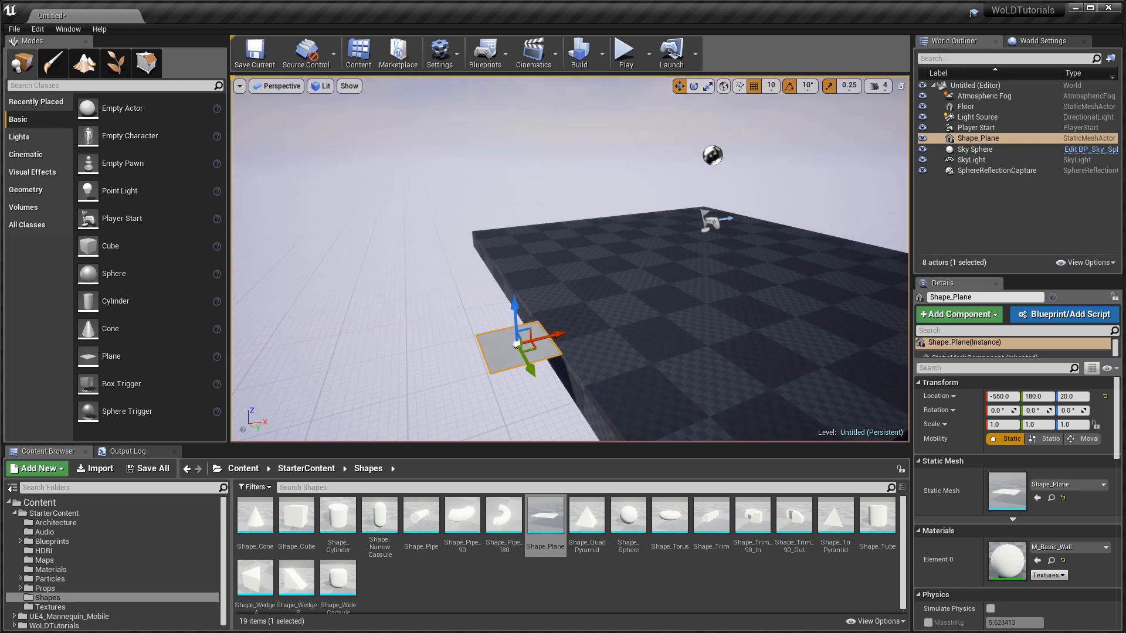
{"action": "left_click_drag", "start_coordinate": [514, 300], "coordinate": [510, 199]}
{"action": "right_click_drag", "start_coordinate": [510, 198], "coordinate": [511, 144]}
{"action": "mouse_move", "coordinate": [616, 236]}
{"action": "right_mouse_down"}
{"action": "mouse_move", "coordinate": [616, 218]}
{"action": "mouse_move", "coordinate": [616, 236]}
{"action": "right_mouse_up"}
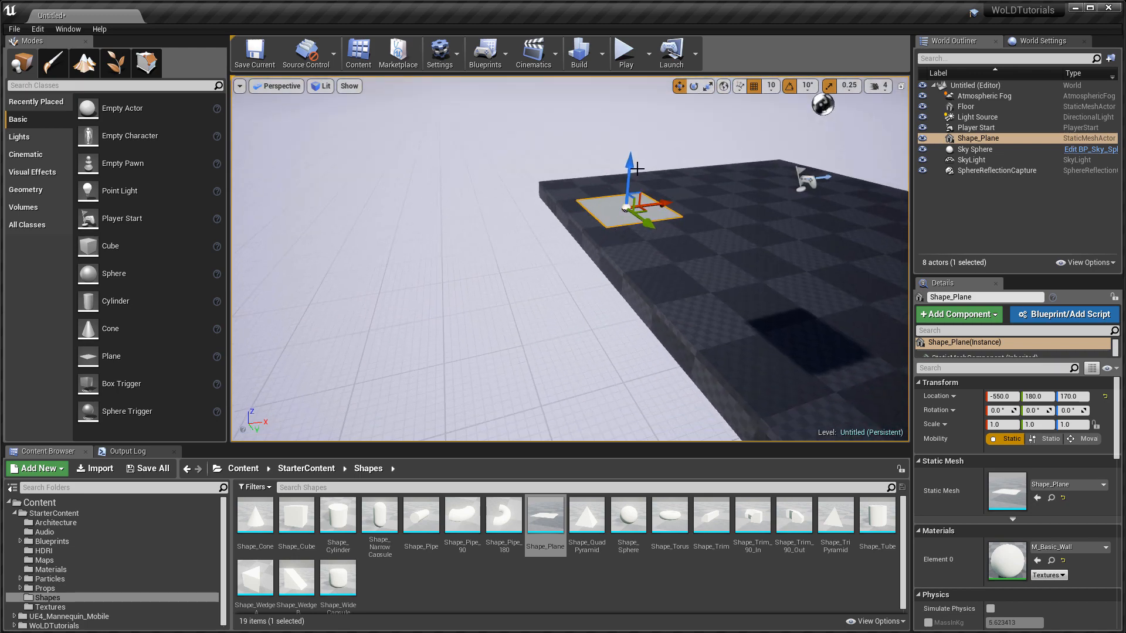
{"action": "left_click_drag", "start_coordinate": [638, 168], "coordinate": [641, 288]}
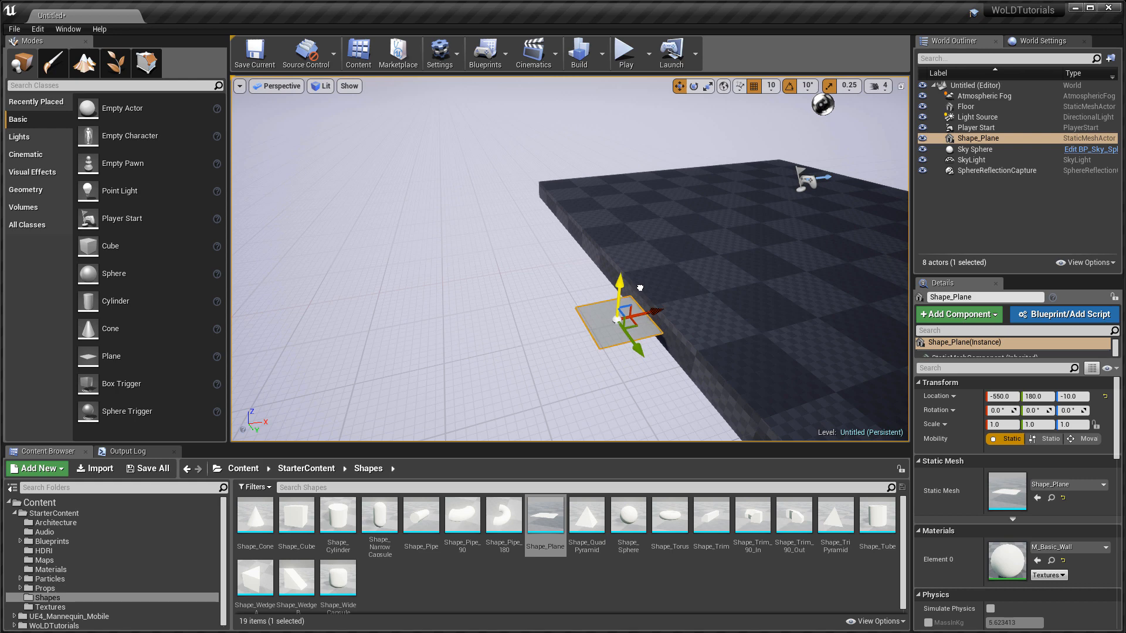
- Set the plane's X and Y scale to 1000
{"action": "right_click_drag", "start_coordinate": [637, 287], "coordinate": [591, 264]}
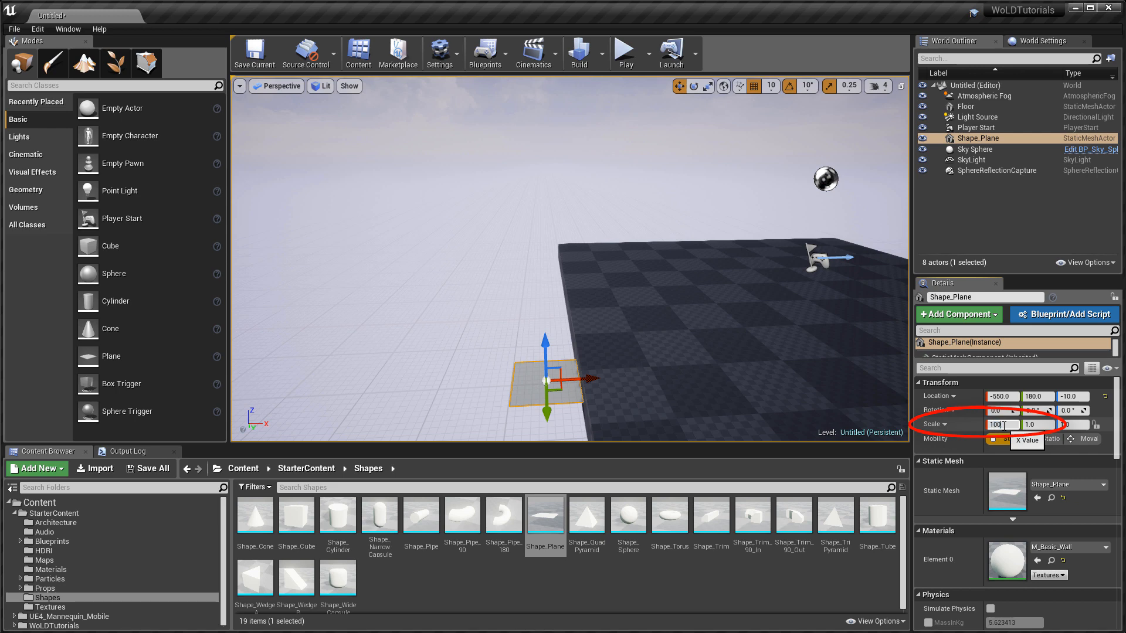
{"action": "key", "text": "Tab"}
{"action": "type", "text": "1000"}
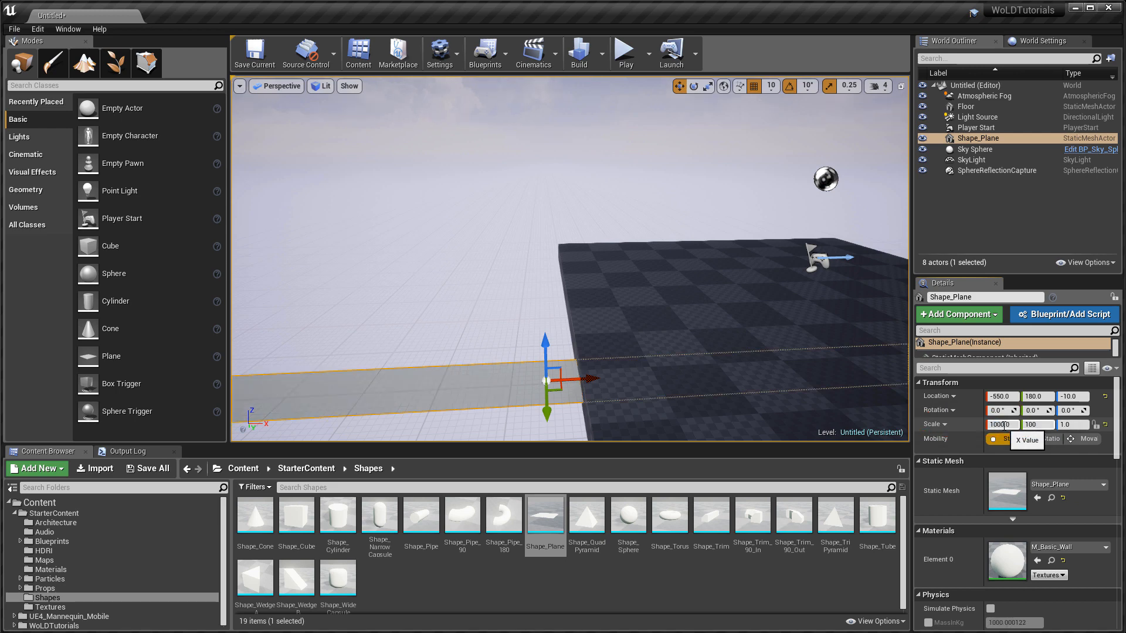
{"action": "key", "text": "Return"}
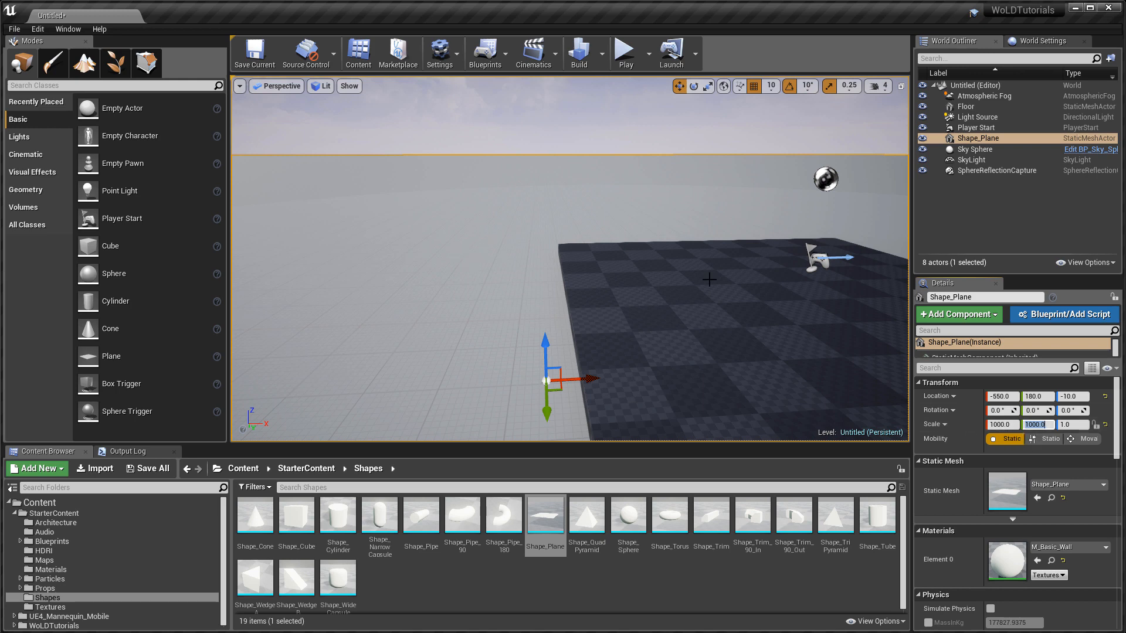
- Set the plane's collision preset to NoCollision
{"action": "scroll", "coordinate": [1120, 431], "scroll_direction": "down", "scroll_amount": 3}
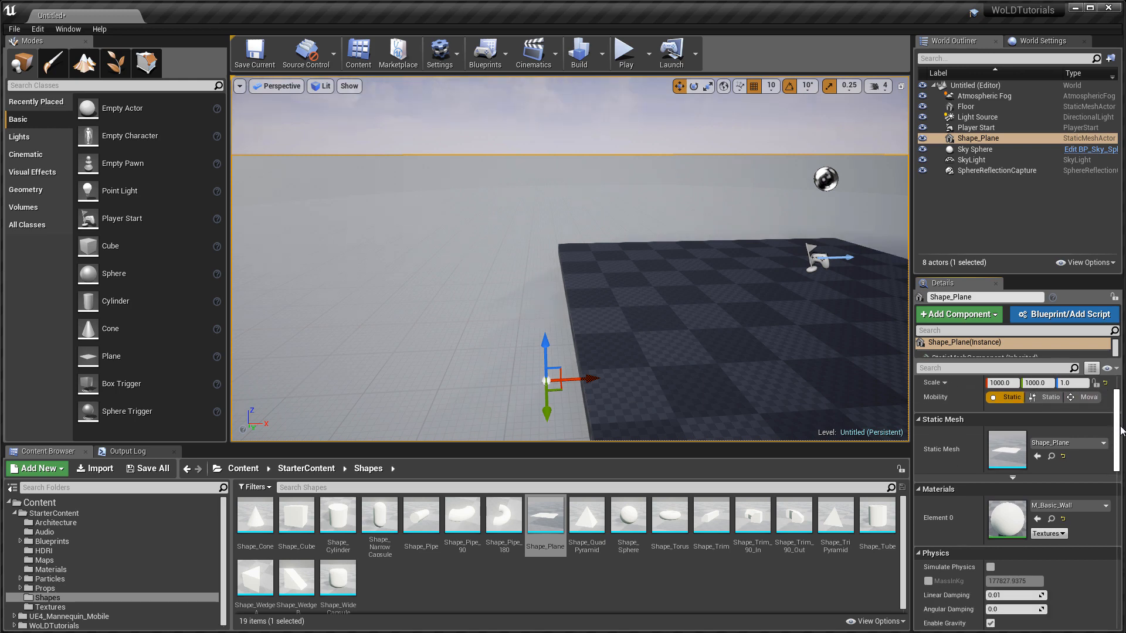
{"action": "scroll", "coordinate": [1120, 431], "scroll_direction": "down", "scroll_amount": 10}
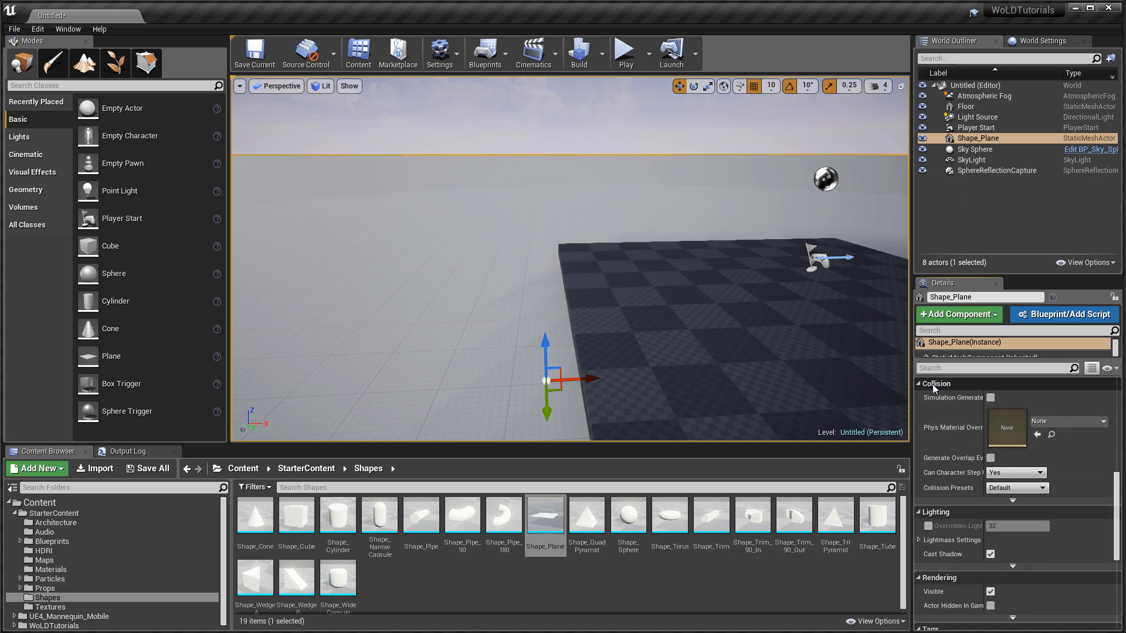
{"action": "left_click", "coordinate": [1012, 489]}
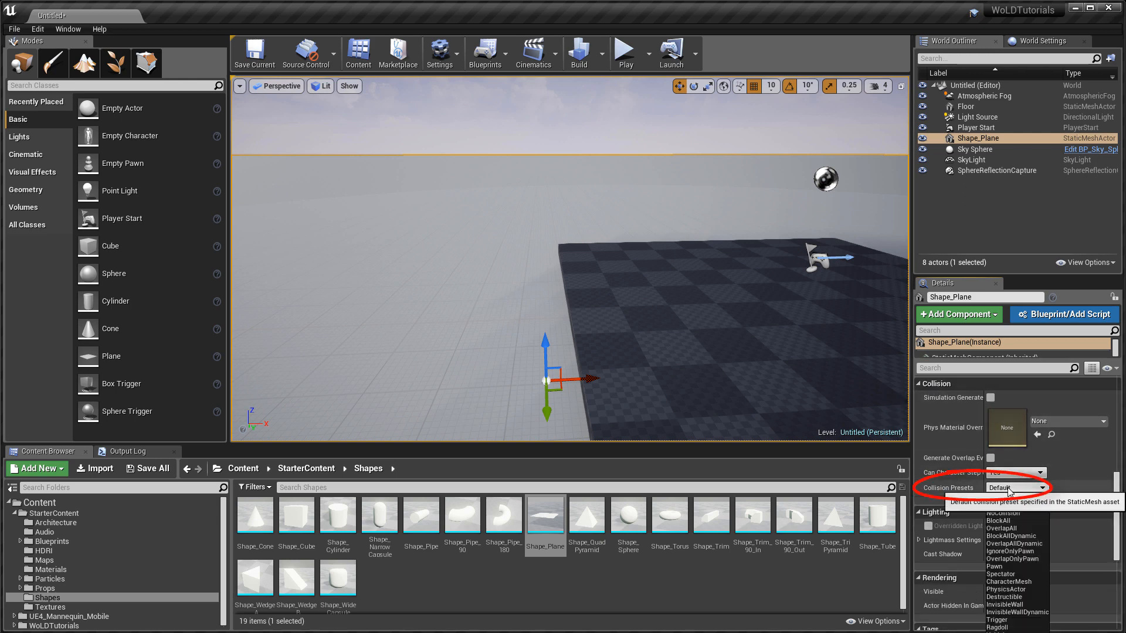
{"action": "left_click", "coordinate": [1008, 513]}
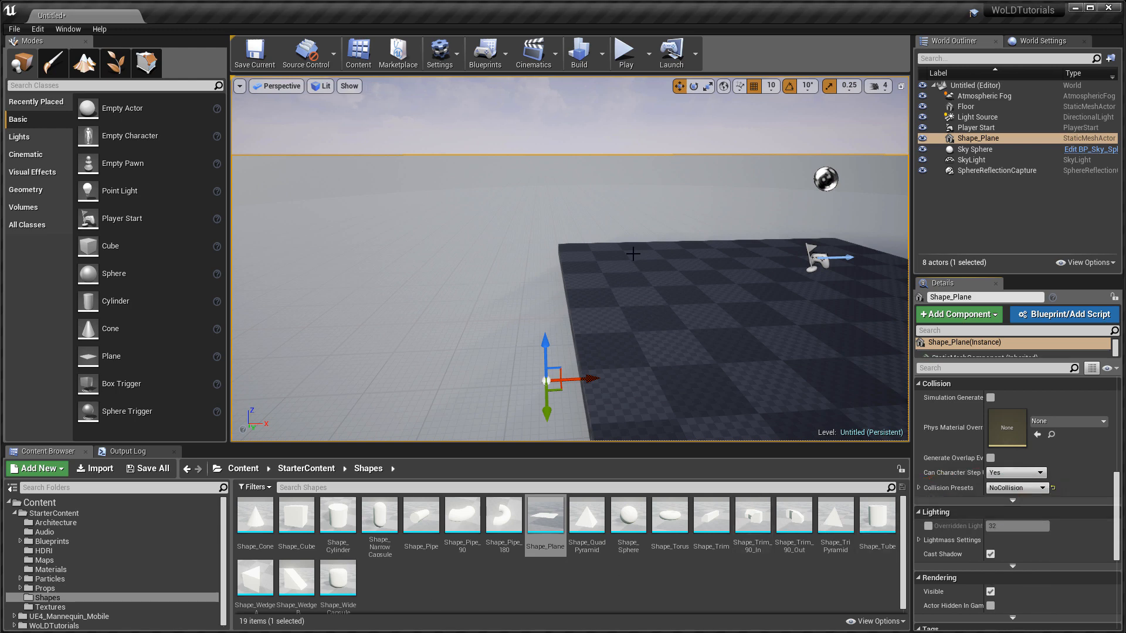
- Place SK_Mannequin_Mobile from the UE4_Mannequin_Mobile Mesh folder on the floor near its corner as a scale reference
{"action": "right_click_drag", "start_coordinate": [634, 254], "coordinate": [577, 254]}
{"action": "key", "text": "d"}
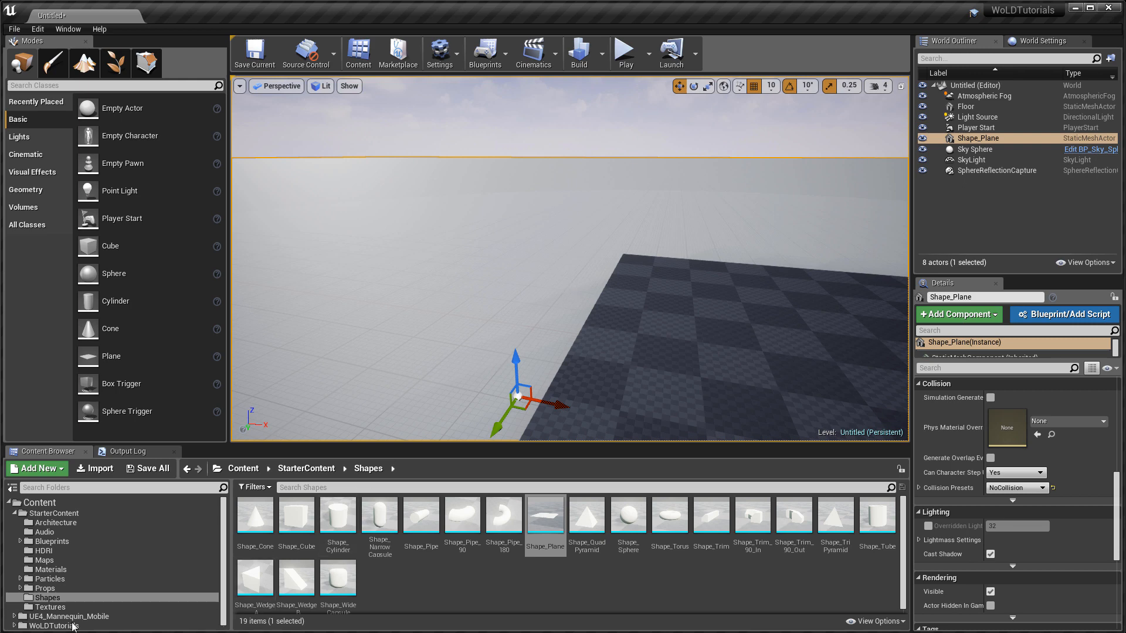
{"action": "left_click", "coordinate": [91, 618]}
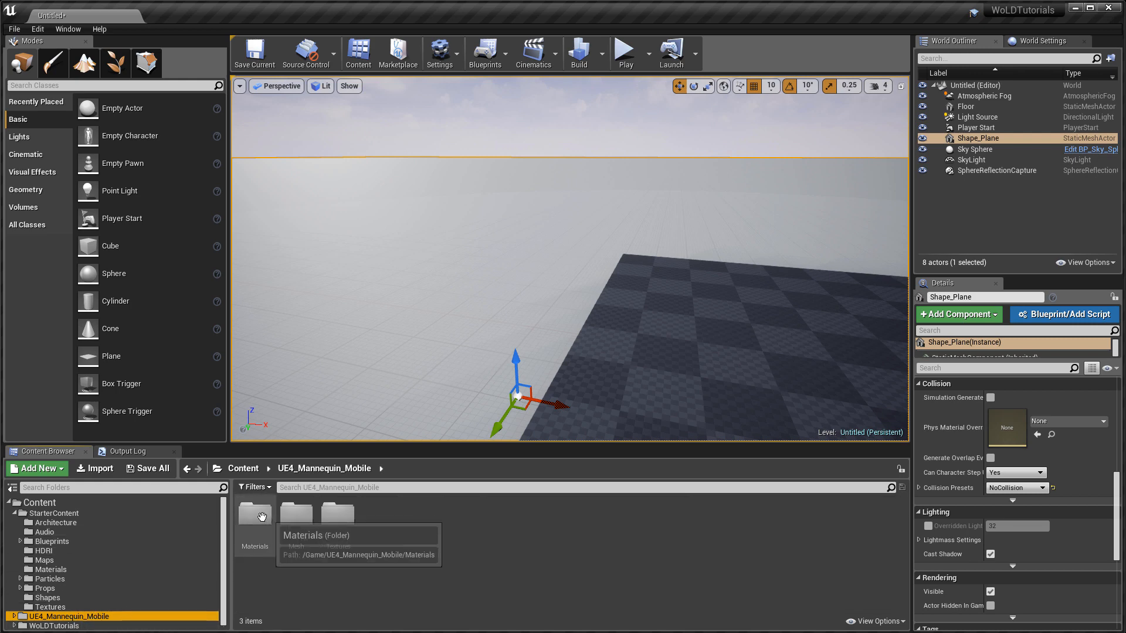
{"action": "double_click", "coordinate": [296, 515]}
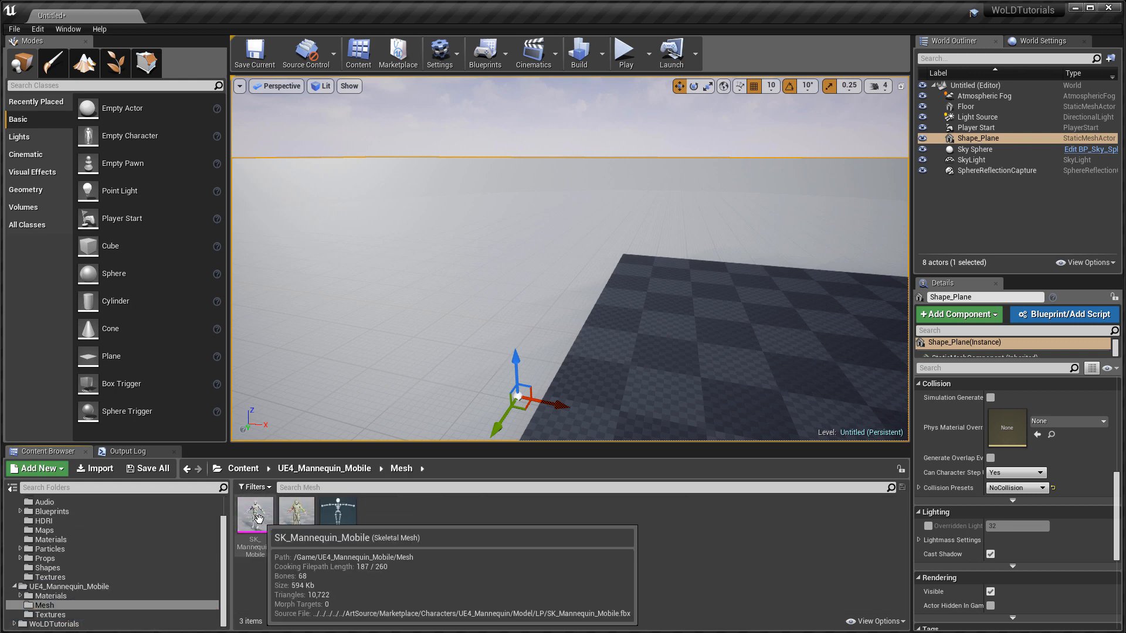
{"action": "left_click_drag", "start_coordinate": [255, 515], "coordinate": [644, 275]}
{"action": "right_click_drag", "start_coordinate": [644, 274], "coordinate": [581, 274]}
{"action": "key", "text": "w"}
{"action": "key", "text": "s"}
{"action": "key", "text": "w"}
{"action": "key", "text": "q"}
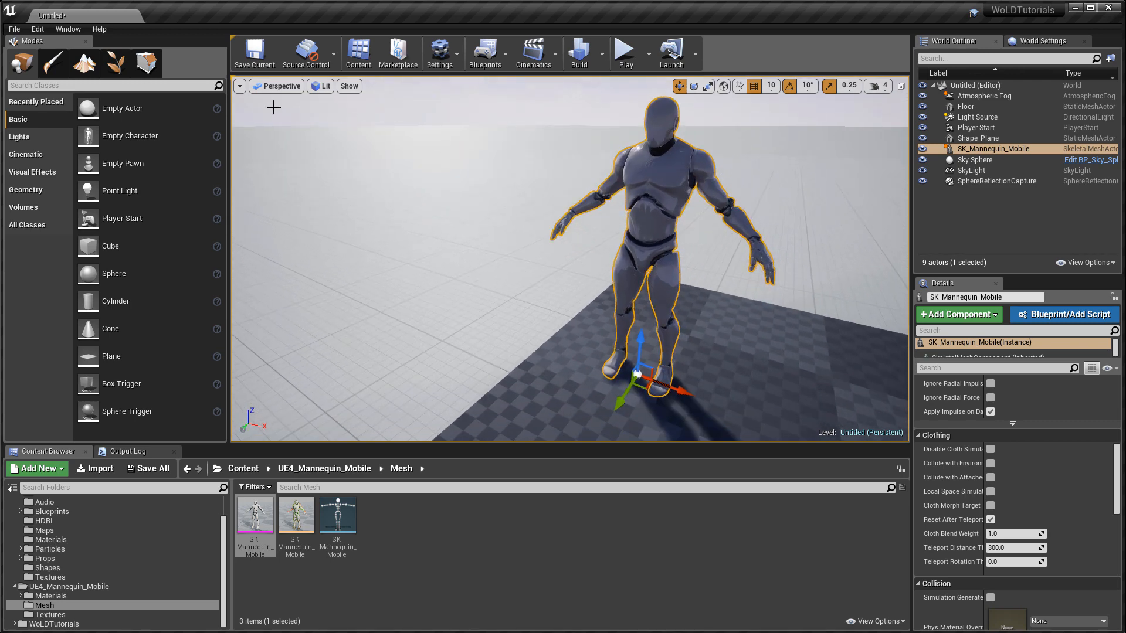
- Save the level as WaterTest in the WoLDTutorials Maps folder
{"action": "left_click", "coordinate": [15, 30]}
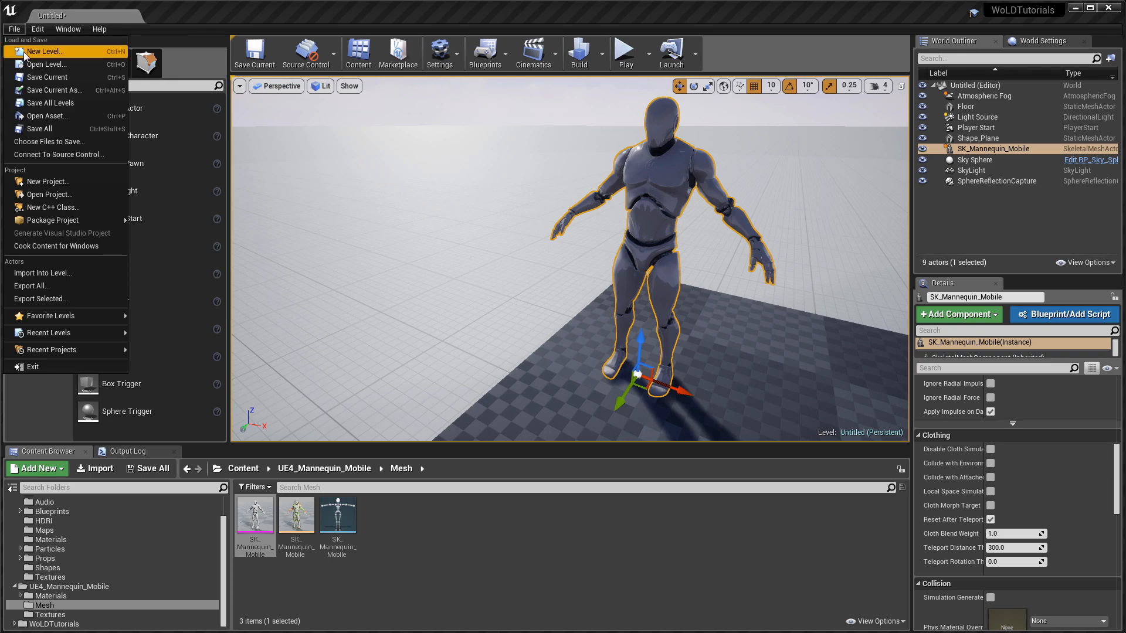
{"action": "left_click", "coordinate": [68, 91]}
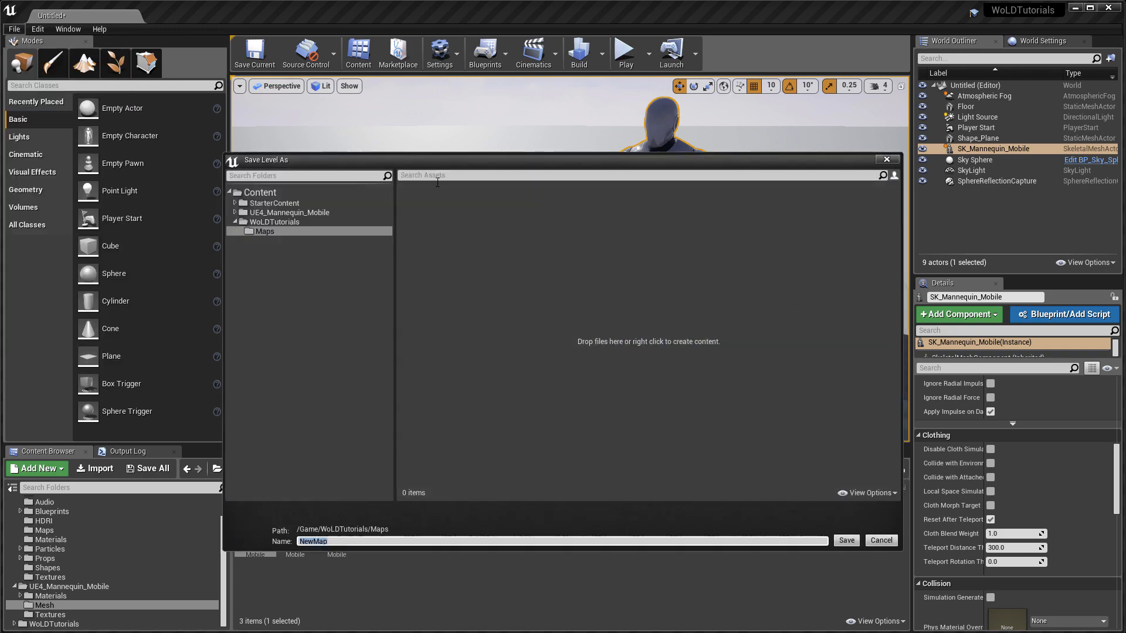
{"action": "left_click", "coordinate": [268, 231]}
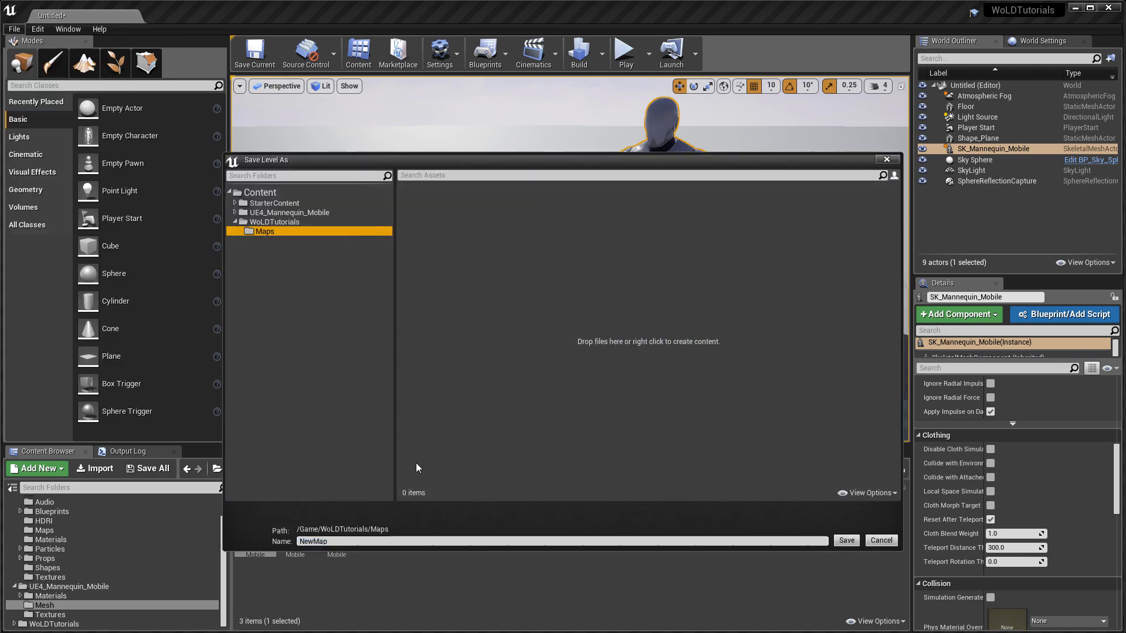
{"action": "left_click", "coordinate": [345, 542]}
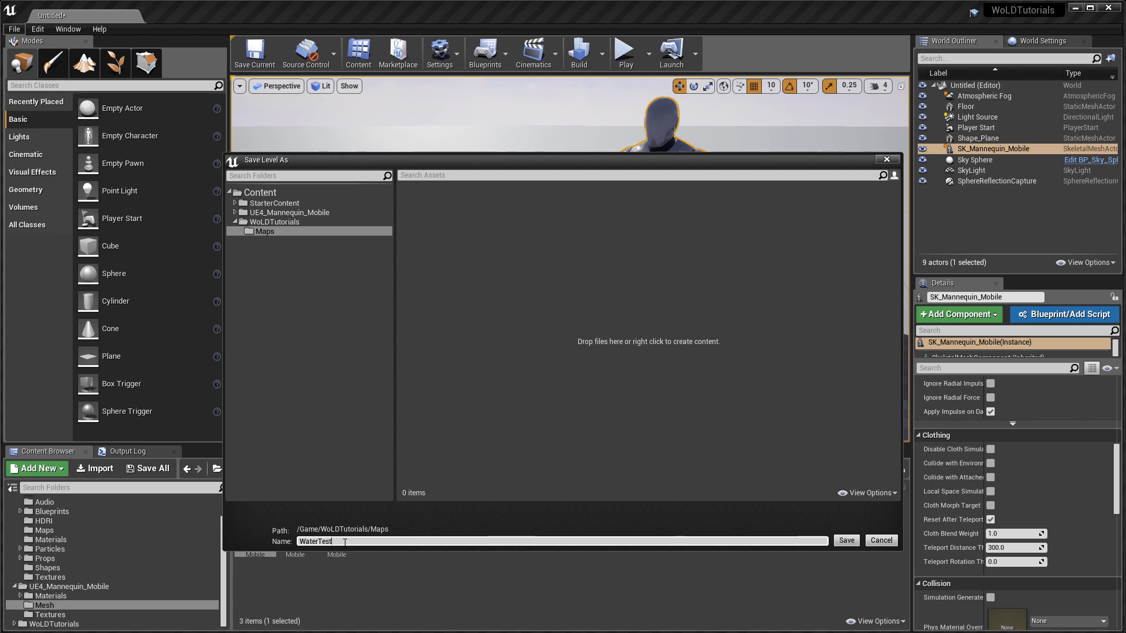
{"action": "left_click", "coordinate": [846, 541]}
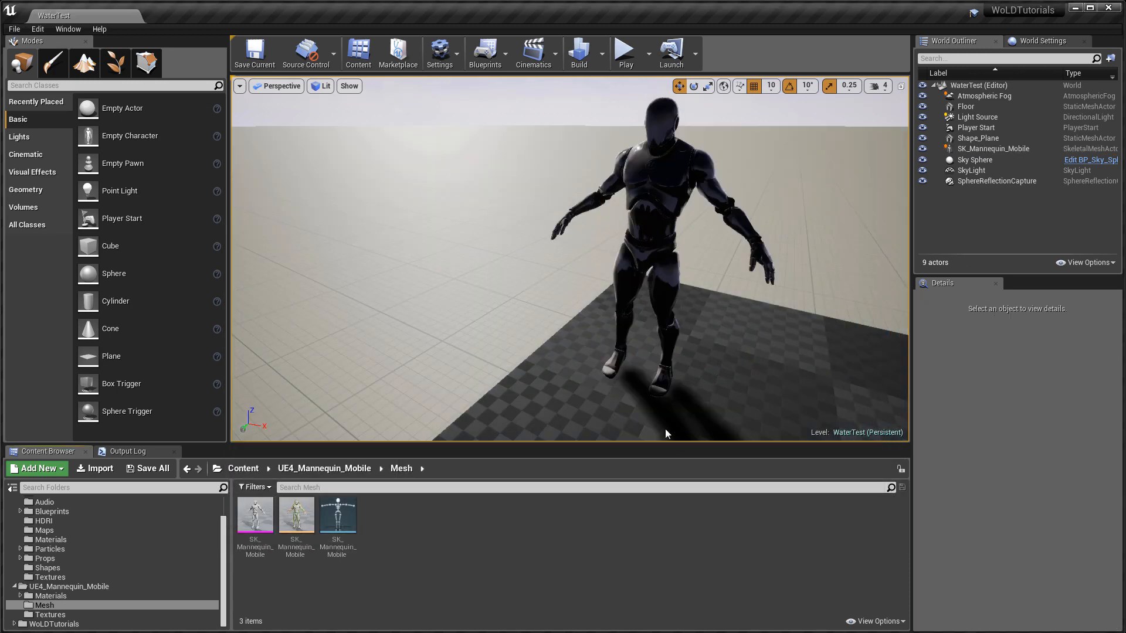
- Duplicate the M_Water_Ocean material in the StarterContent Materials folder, keeping the default name for the copy
{"action": "right_click_drag", "start_coordinate": [666, 434], "coordinate": [634, 448]}
{"action": "key", "text": "s"}
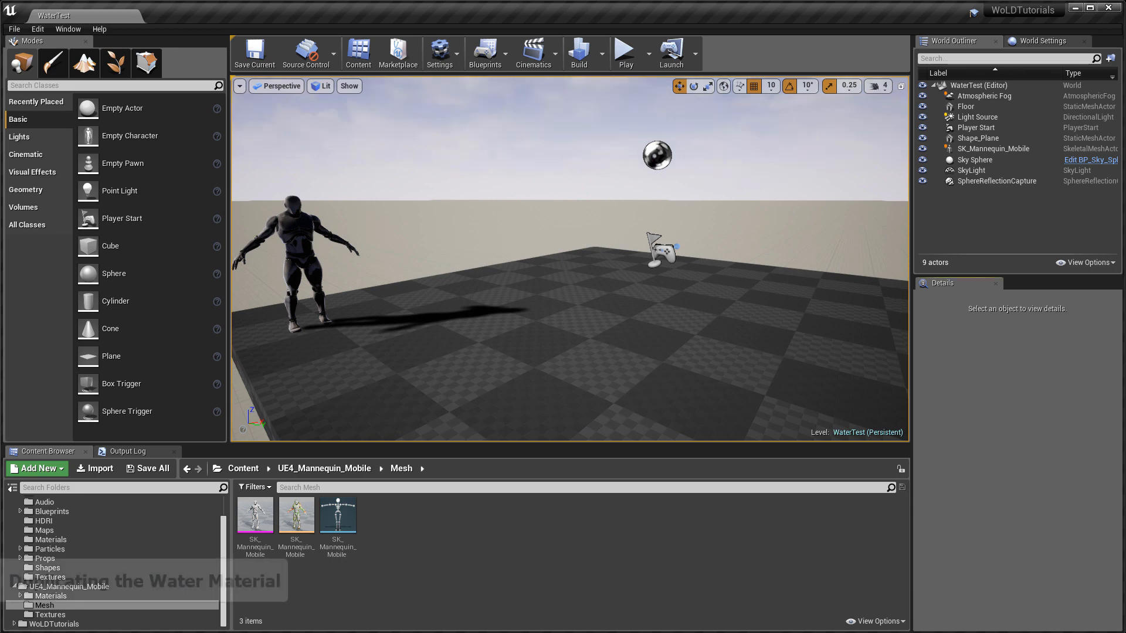
{"action": "left_click", "coordinate": [158, 513]}
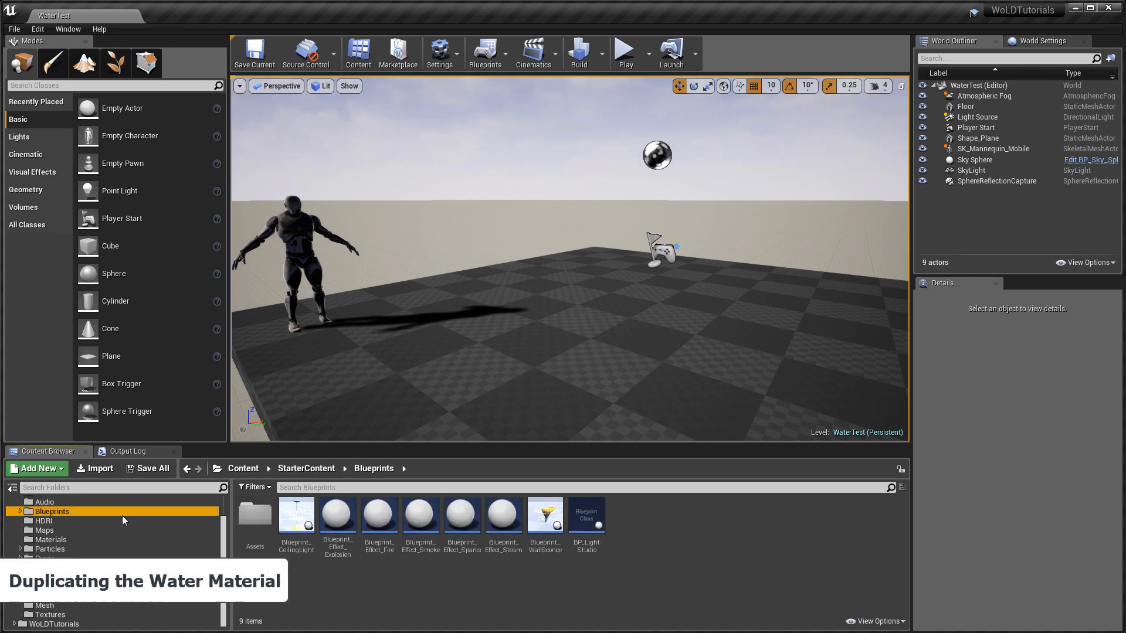
{"action": "scroll", "coordinate": [65, 518], "scroll_direction": "up", "scroll_amount": 2}
{"action": "left_click", "coordinate": [59, 515]}
{"action": "left_click", "coordinate": [50, 570]}
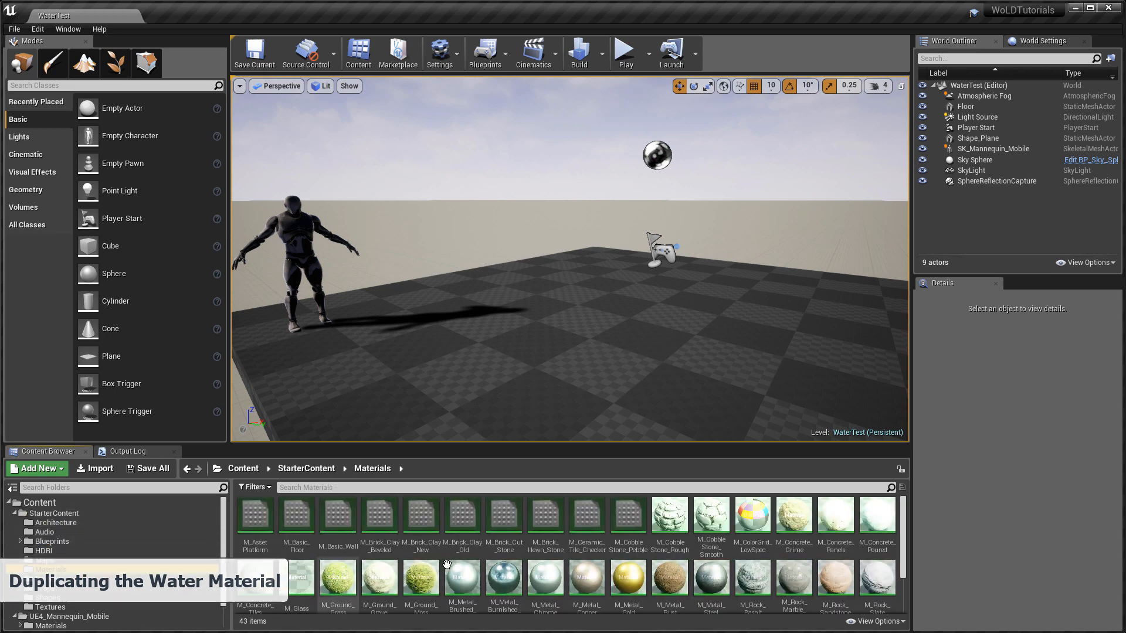
{"action": "left_click", "coordinate": [504, 517]}
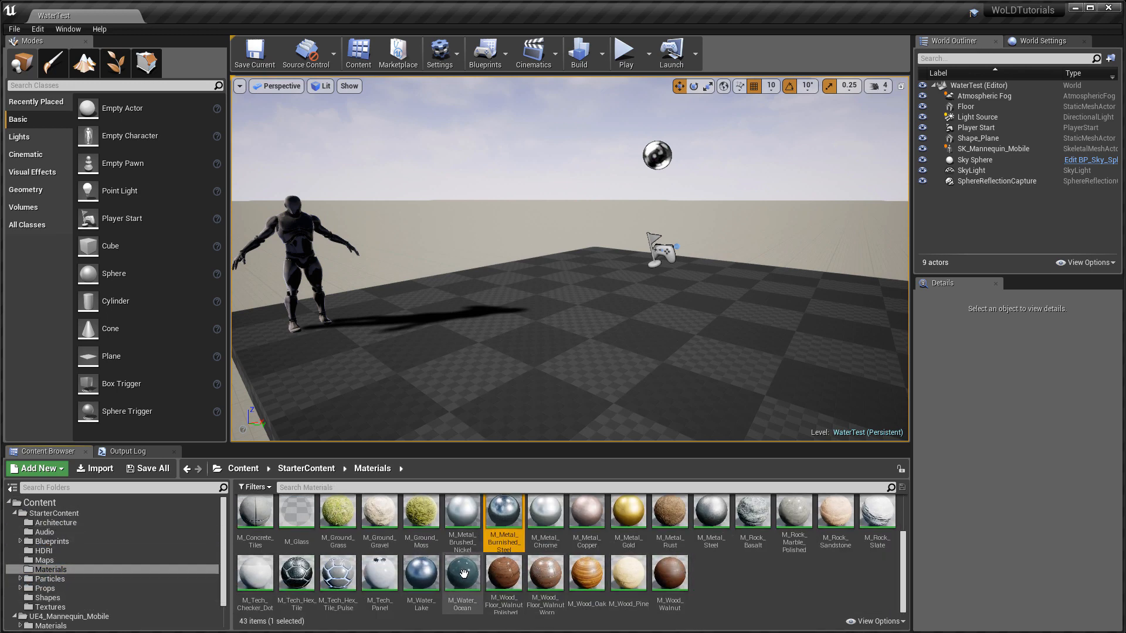
{"action": "left_click", "coordinate": [474, 588]}
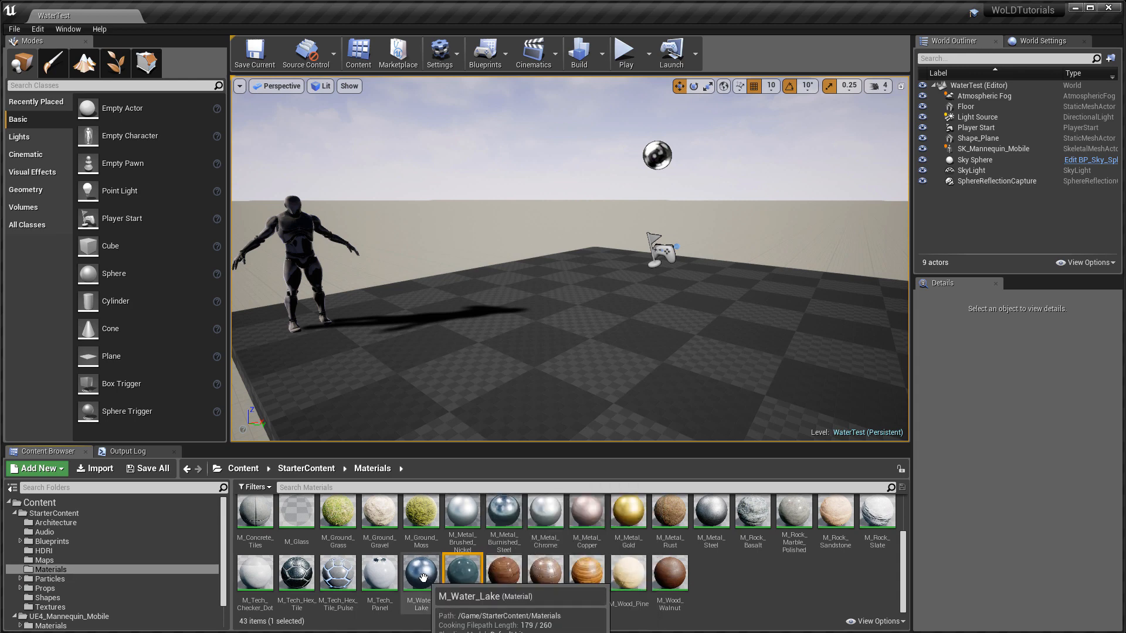
{"action": "right_click", "coordinate": [463, 575]}
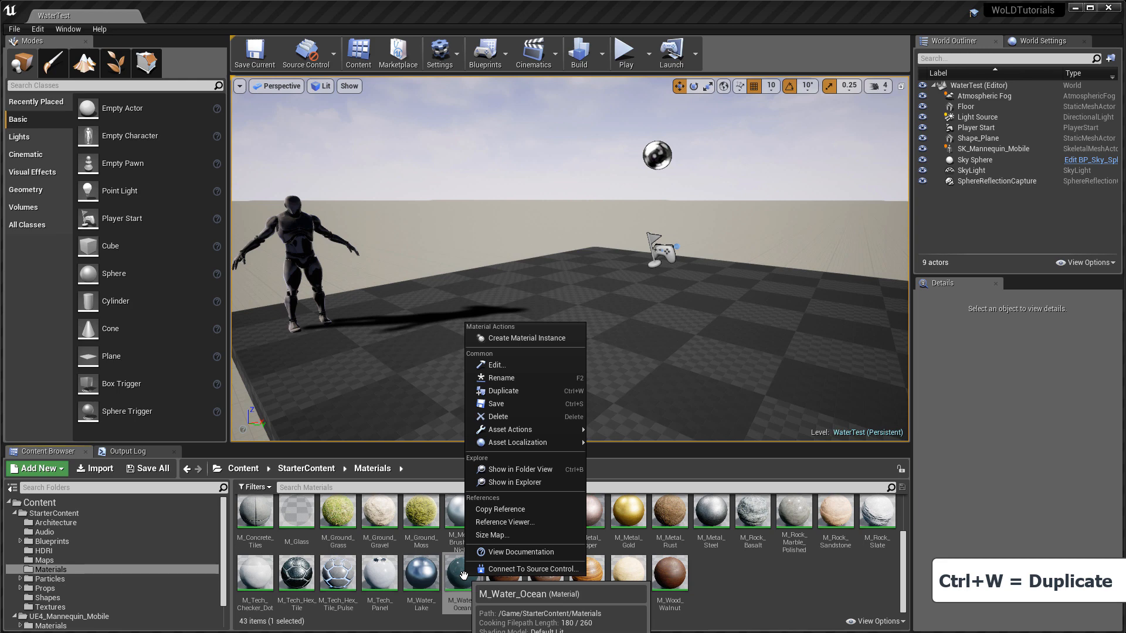
{"action": "left_click", "coordinate": [516, 390]}
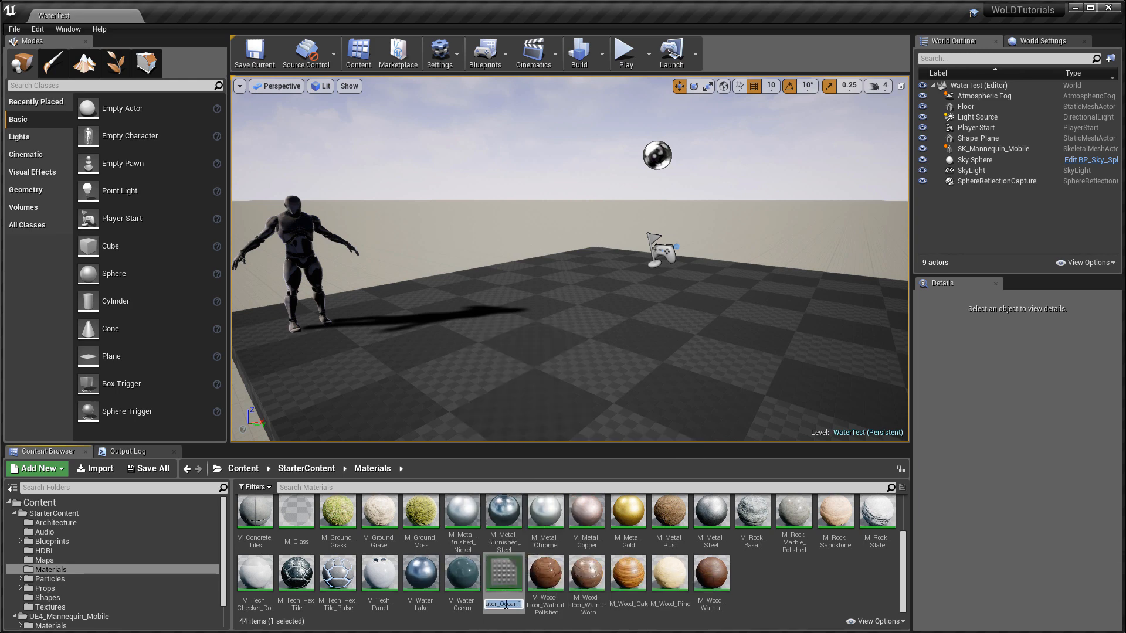
{"action": "left_click", "coordinate": [505, 582]}
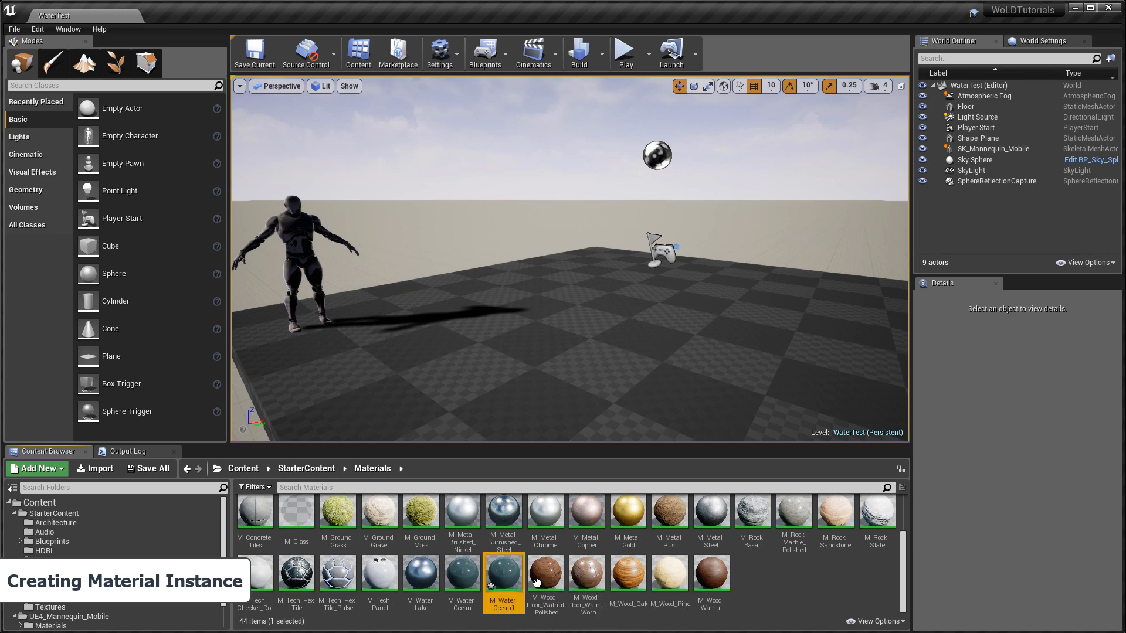
- Create a material instance from the duplicated ocean material M_Water_Ocean1, keeping its default name
{"action": "right_click", "coordinate": [504, 570]}
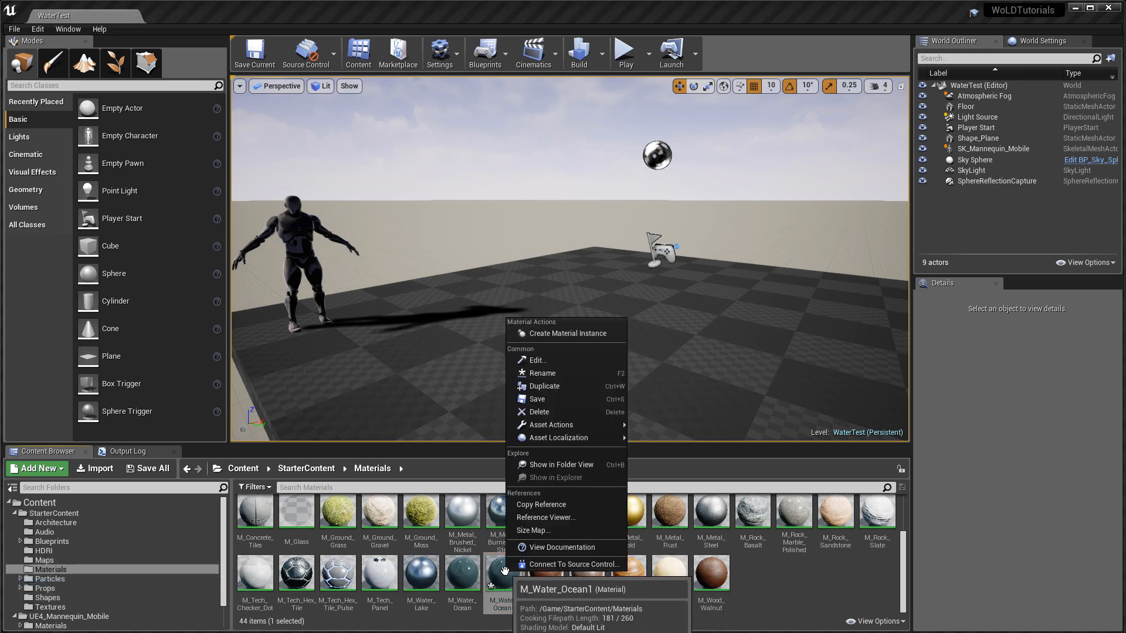
{"action": "left_click", "coordinate": [551, 333]}
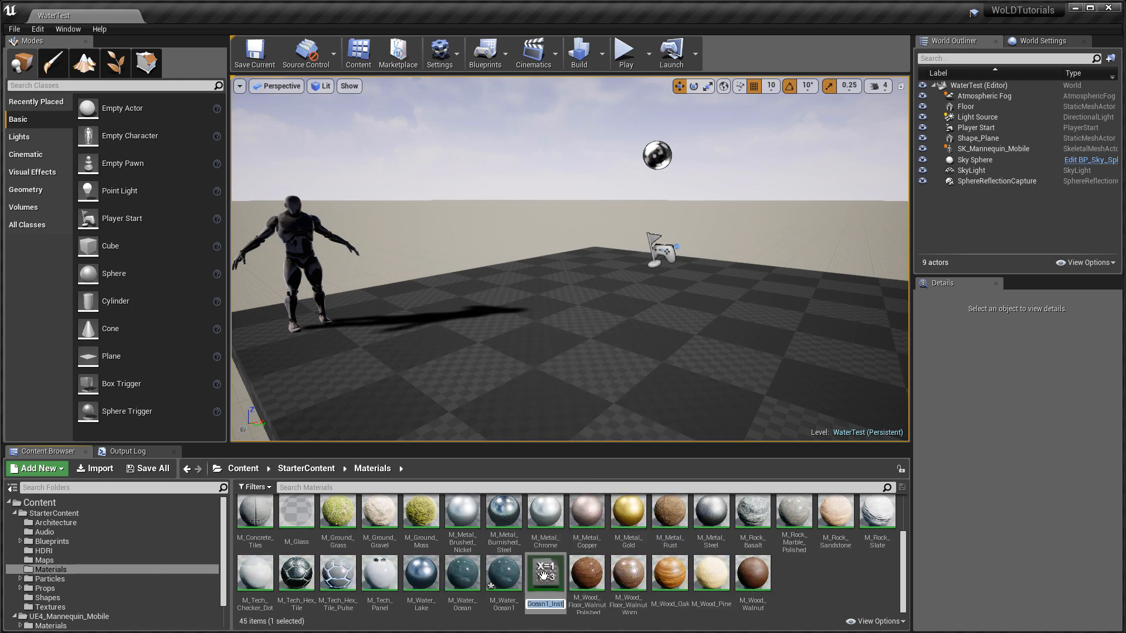
{"action": "key", "text": "Return"}
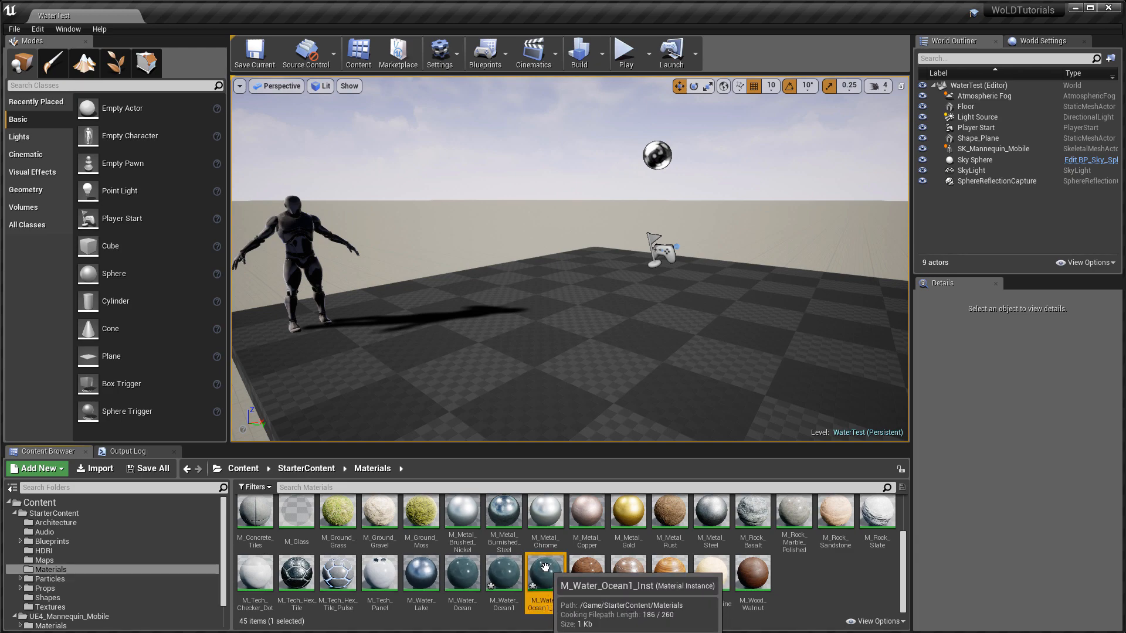
- Look over the parameters of M_Water_Ocean1_Inst, close it and apply the instance to the huge plane in the level
{"action": "double_click", "coordinate": [545, 568]}
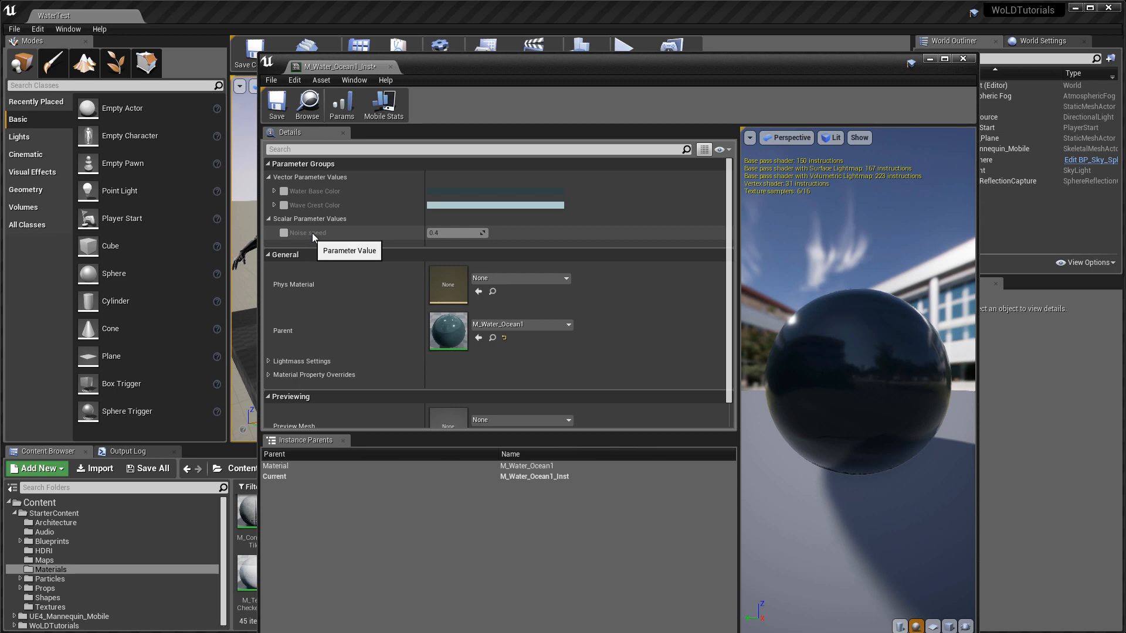
{"action": "left_click", "coordinate": [963, 59]}
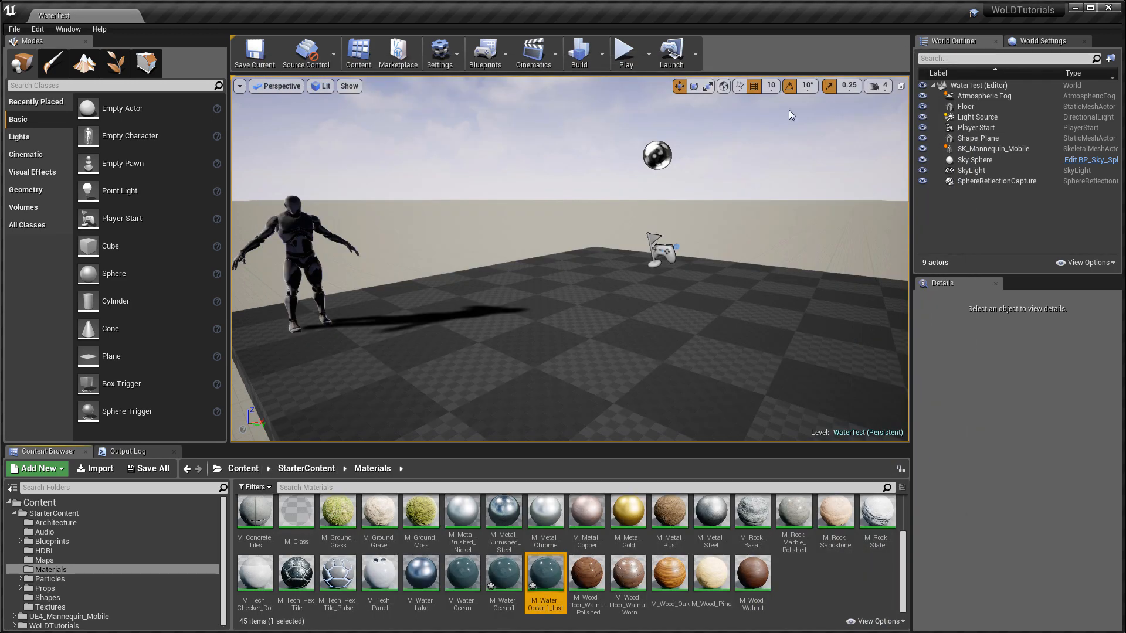
{"action": "right_click_drag", "start_coordinate": [608, 352], "coordinate": [555, 375]}
{"action": "left_click_drag", "start_coordinate": [538, 593], "coordinate": [445, 360]}
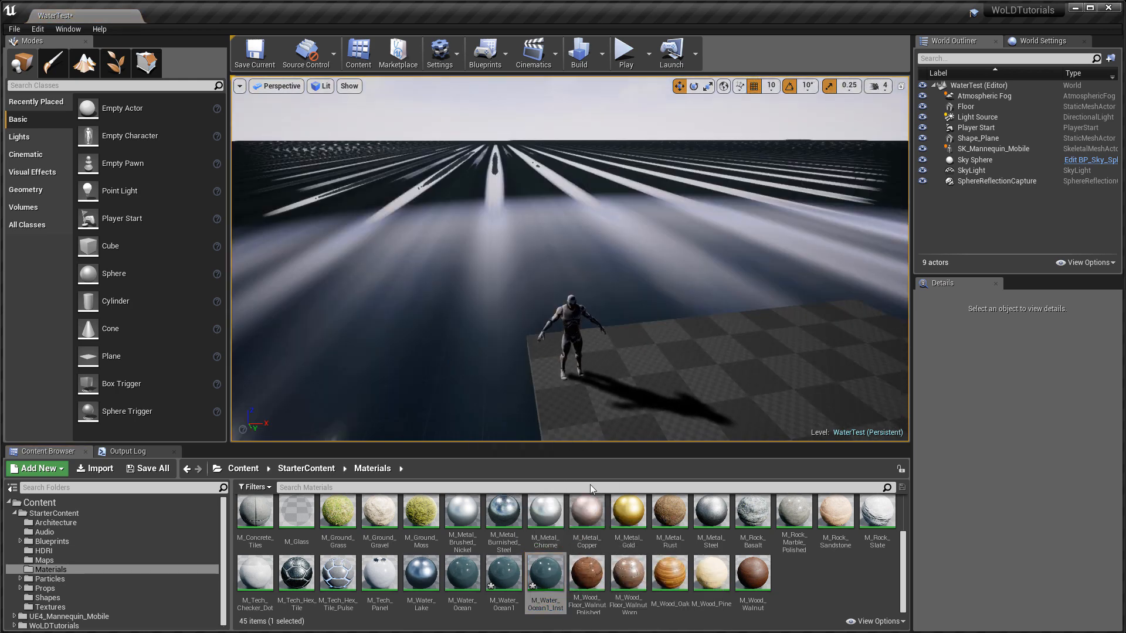
- Open the M_Water_Ocean1 material, dock its editor beside the level and bring its whole node graph into view
{"action": "double_click", "coordinate": [509, 574]}
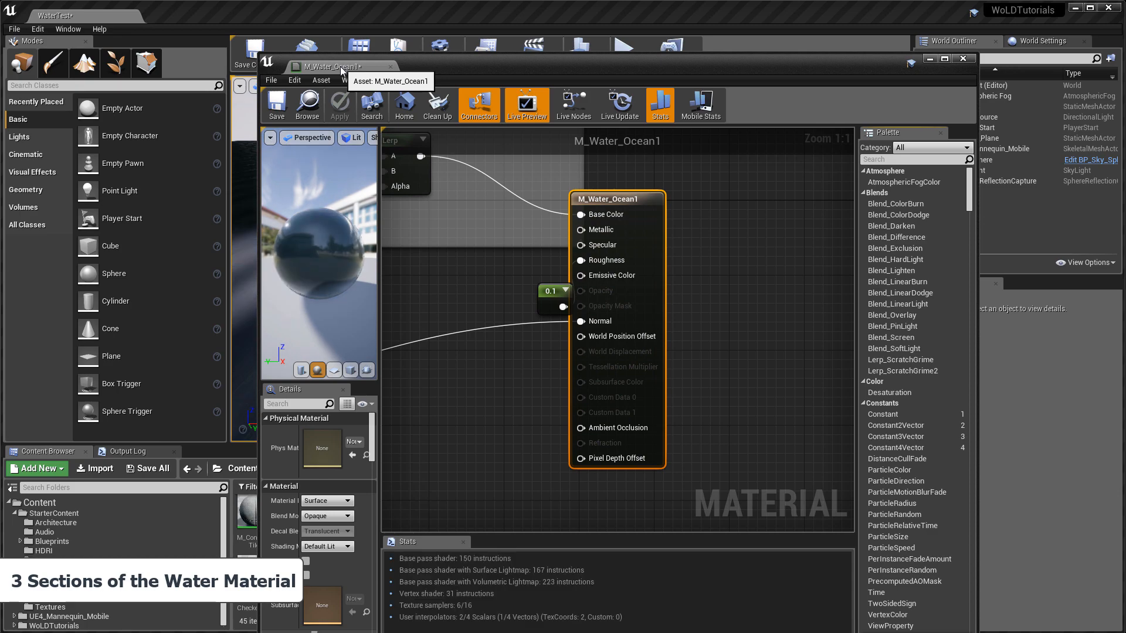
{"action": "left_click_drag", "start_coordinate": [341, 66], "coordinate": [217, 16]}
{"action": "scroll", "coordinate": [319, 231], "scroll_direction": "down", "scroll_amount": 4}
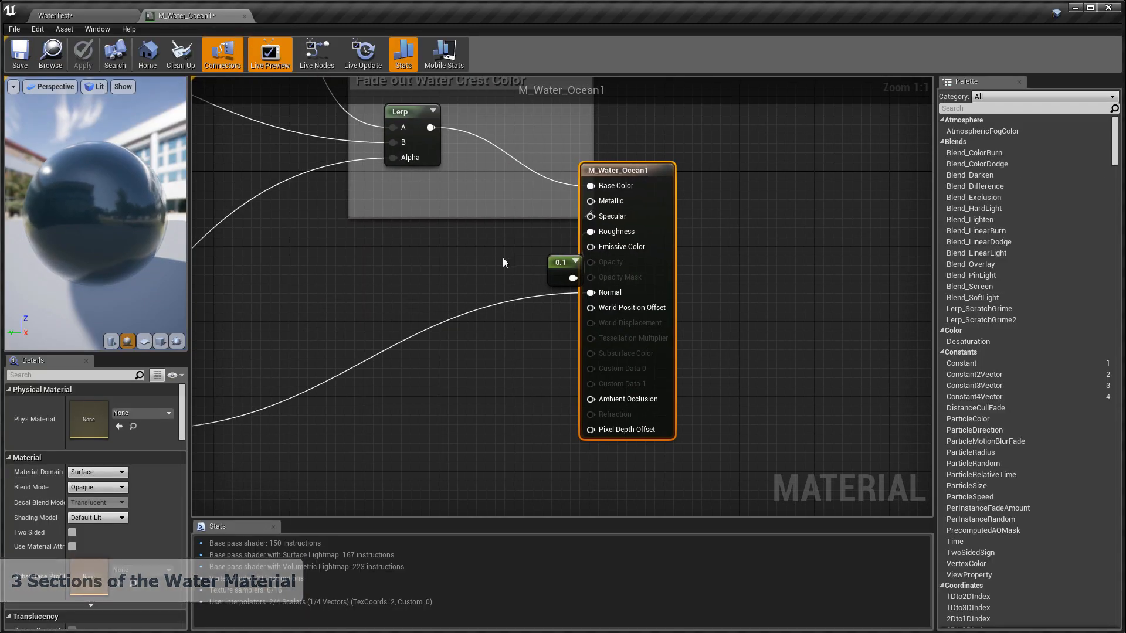
{"action": "scroll", "coordinate": [535, 299], "scroll_direction": "down", "scroll_amount": 4}
{"action": "right_click_drag", "start_coordinate": [392, 297], "coordinate": [616, 347]}
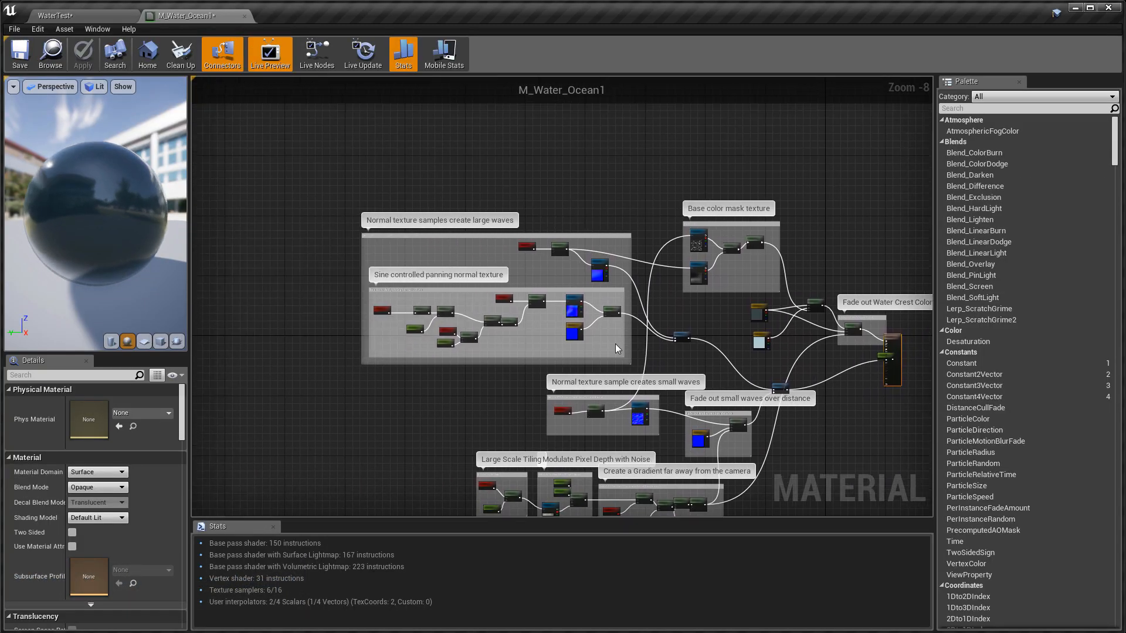
{"action": "right_click_drag", "start_coordinate": [651, 210], "coordinate": [553, 139]}
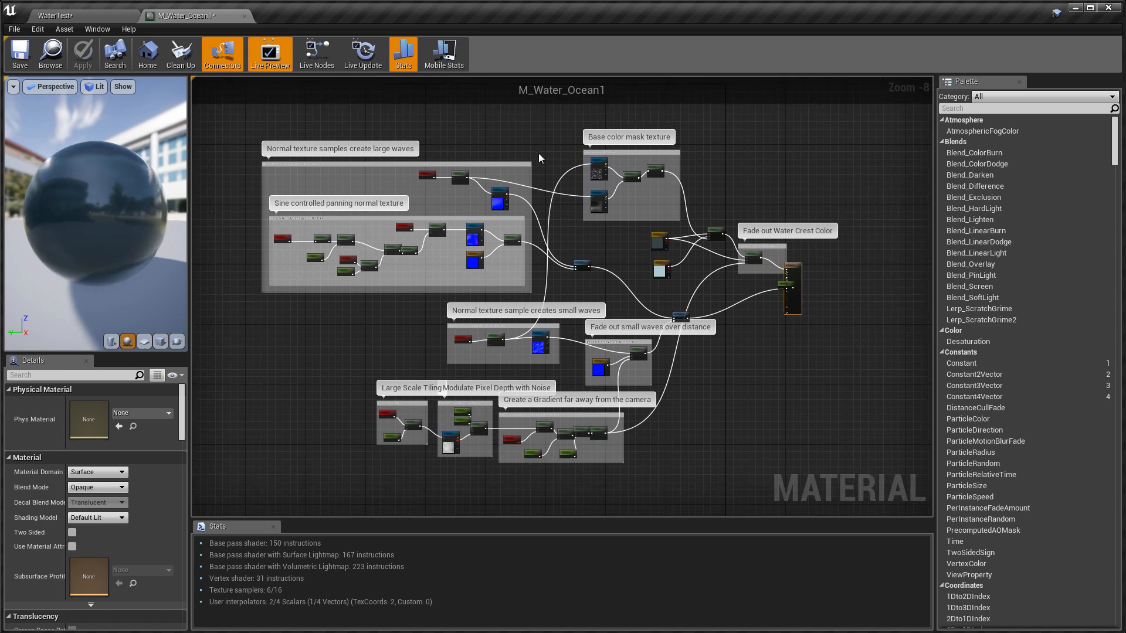
- Open the M_Water_Ocean1_Inst editor as well, return to the M_Water_Ocean1 graph and open its preview viewport options
{"action": "left_click", "coordinate": [82, 16]}
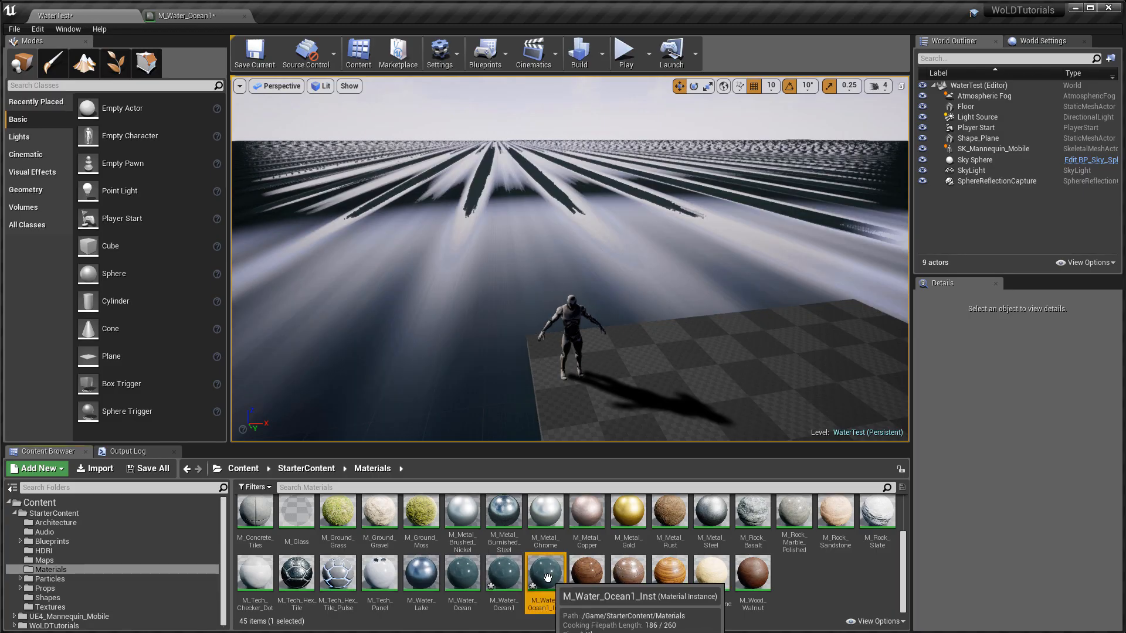
{"action": "double_click", "coordinate": [545, 575]}
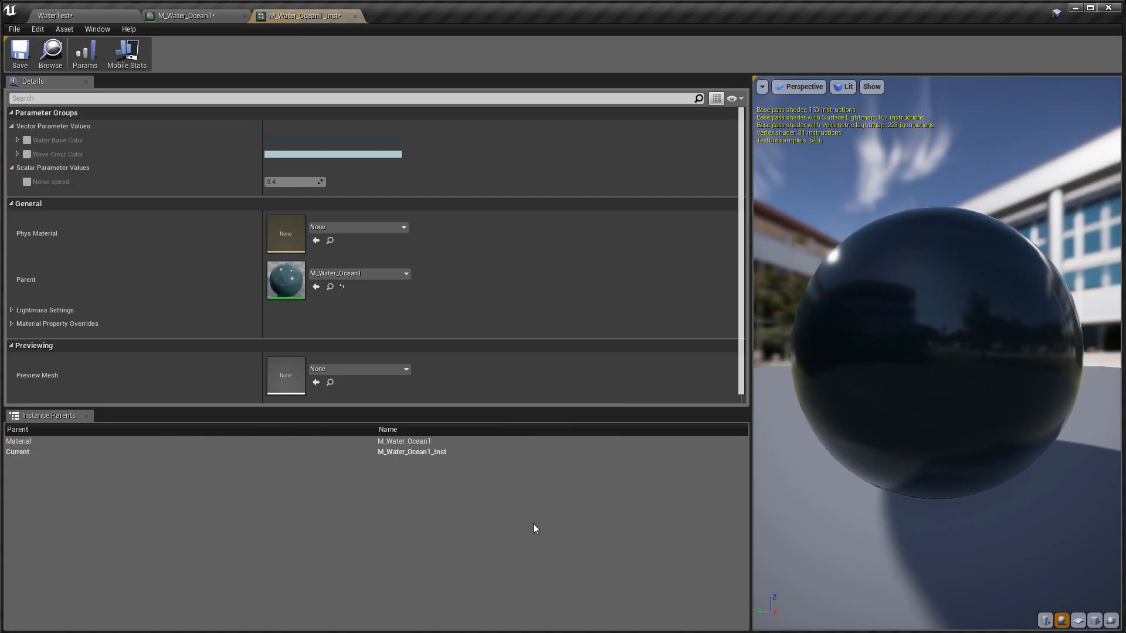
{"action": "left_click", "coordinate": [194, 16]}
{"action": "left_click", "coordinate": [13, 87]}
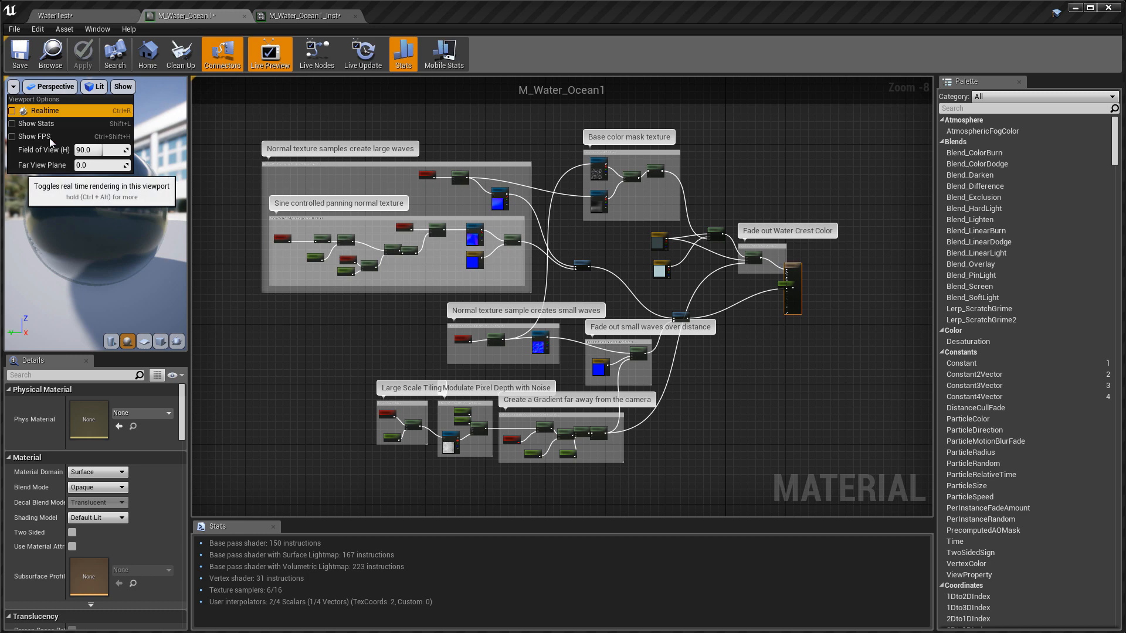
{"action": "right_click_drag", "start_coordinate": [282, 352], "coordinate": [366, 395]}
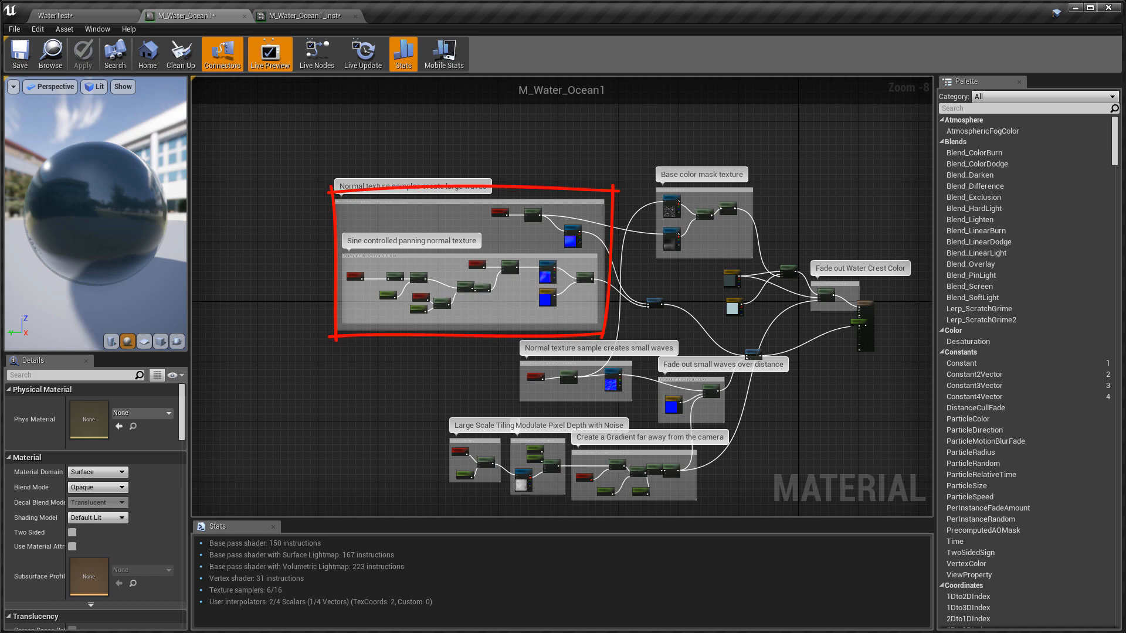
- Examine the tiling settings of the upper TexCoord node in the large waves comment group
{"action": "left_click", "coordinate": [361, 203]}
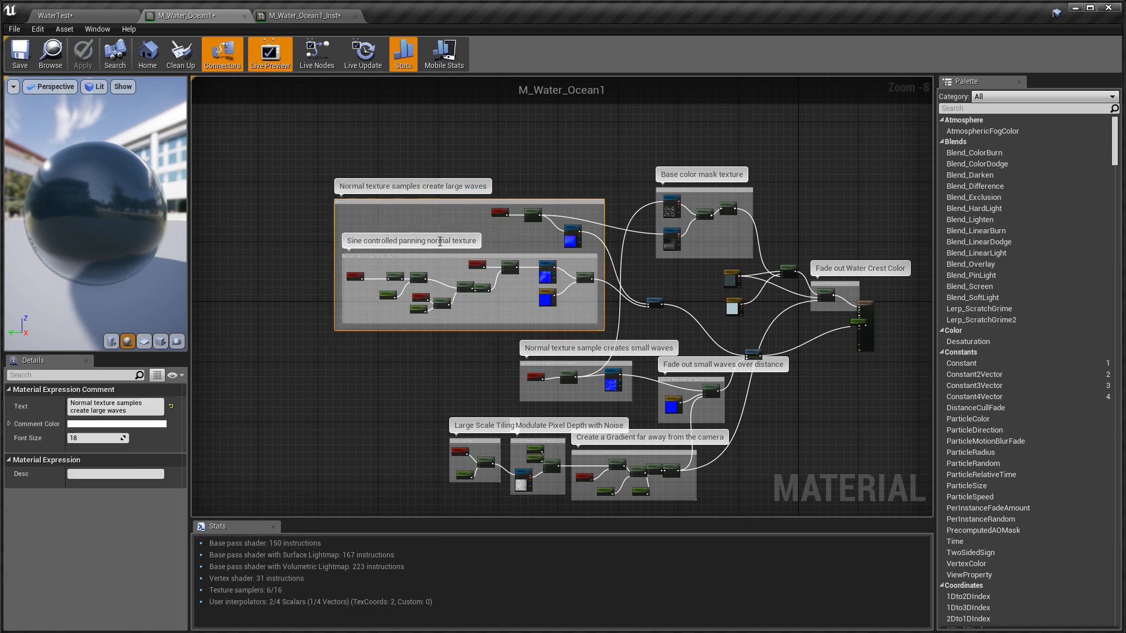
{"action": "scroll", "coordinate": [480, 234], "scroll_direction": "up", "scroll_amount": 7}
{"action": "right_click_drag", "start_coordinate": [598, 221], "coordinate": [370, 322]}
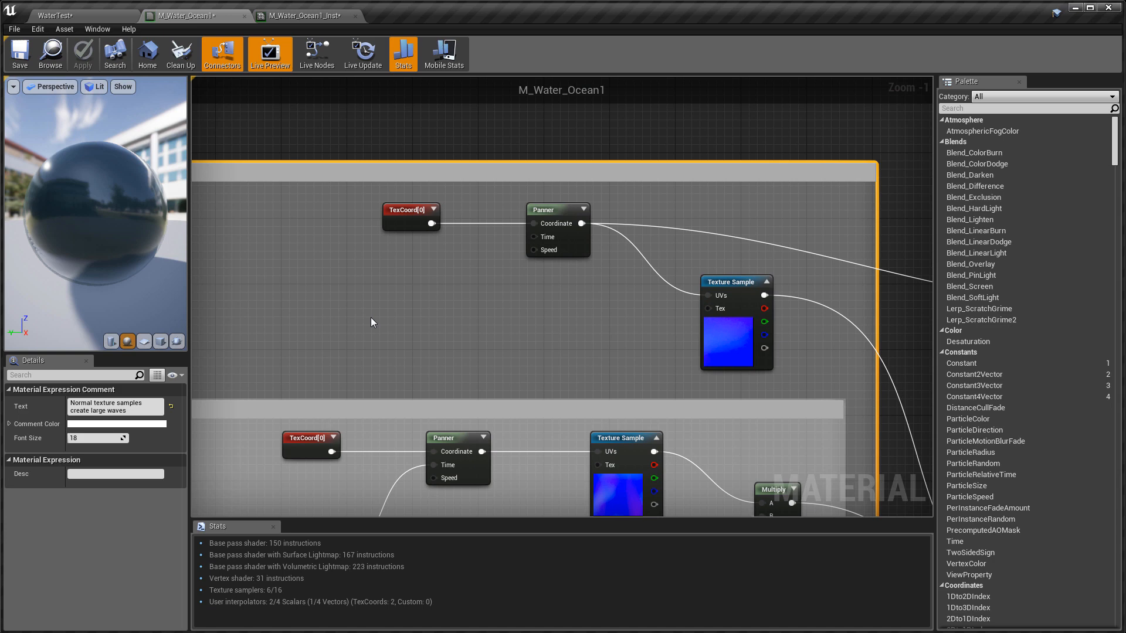
{"action": "left_click", "coordinate": [411, 216]}
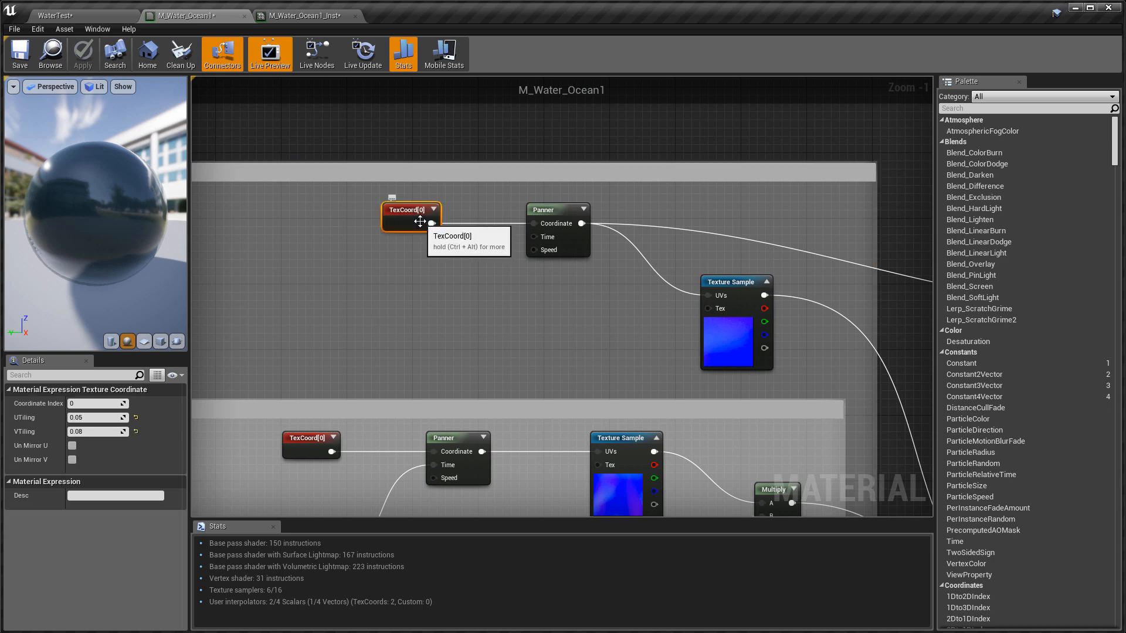
- Make room between the upper TexCoord and Panner nodes and add a Multiply node and a scalar parameter there
{"action": "right_click_drag", "start_coordinate": [410, 241], "coordinate": [463, 208]}
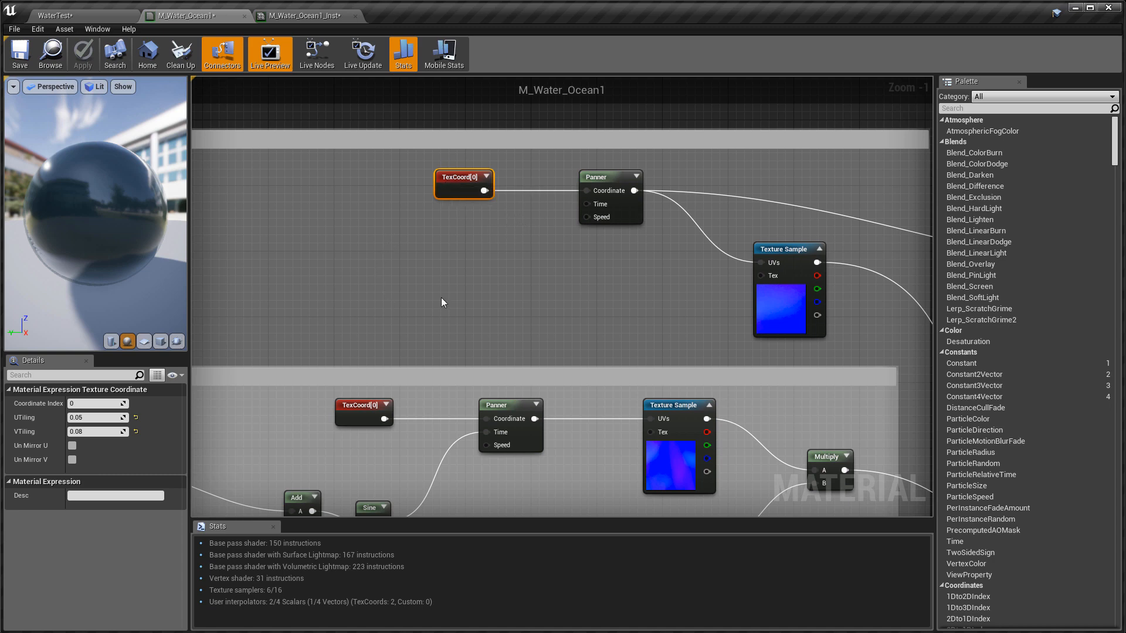
{"action": "key", "text": "m"}
{"action": "left_click", "coordinate": [424, 244]}
{"action": "left_click_drag", "start_coordinate": [443, 251], "coordinate": [402, 176]}
{"action": "left_click_drag", "start_coordinate": [477, 200], "coordinate": [509, 216]}
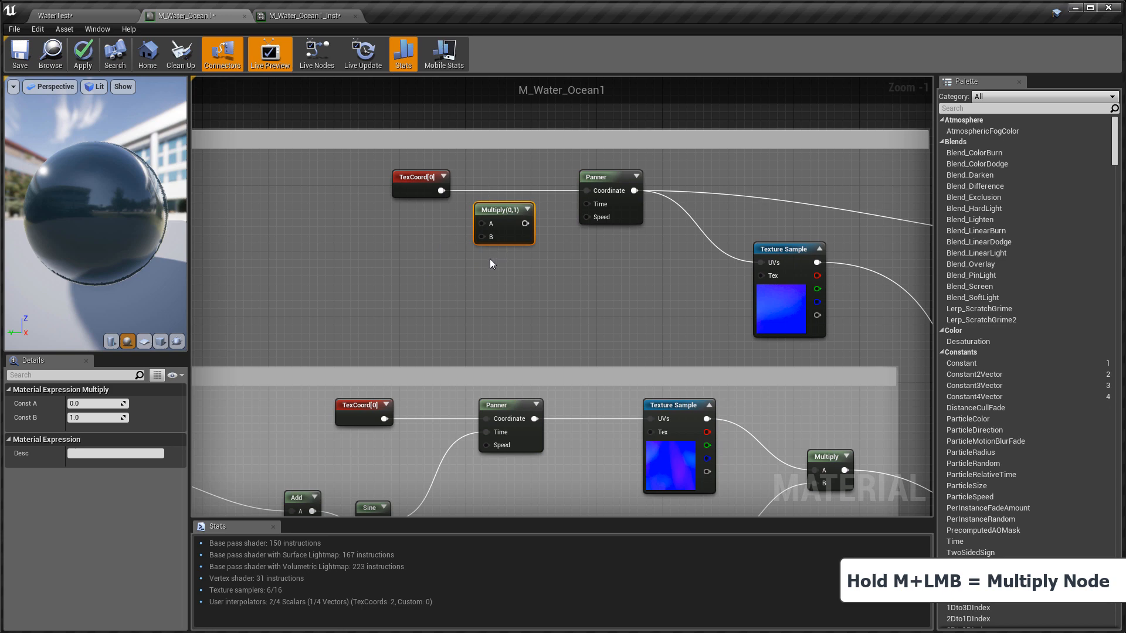
{"action": "left_click", "coordinate": [410, 269]}
{"action": "left_click_drag", "start_coordinate": [410, 273], "coordinate": [410, 257]}
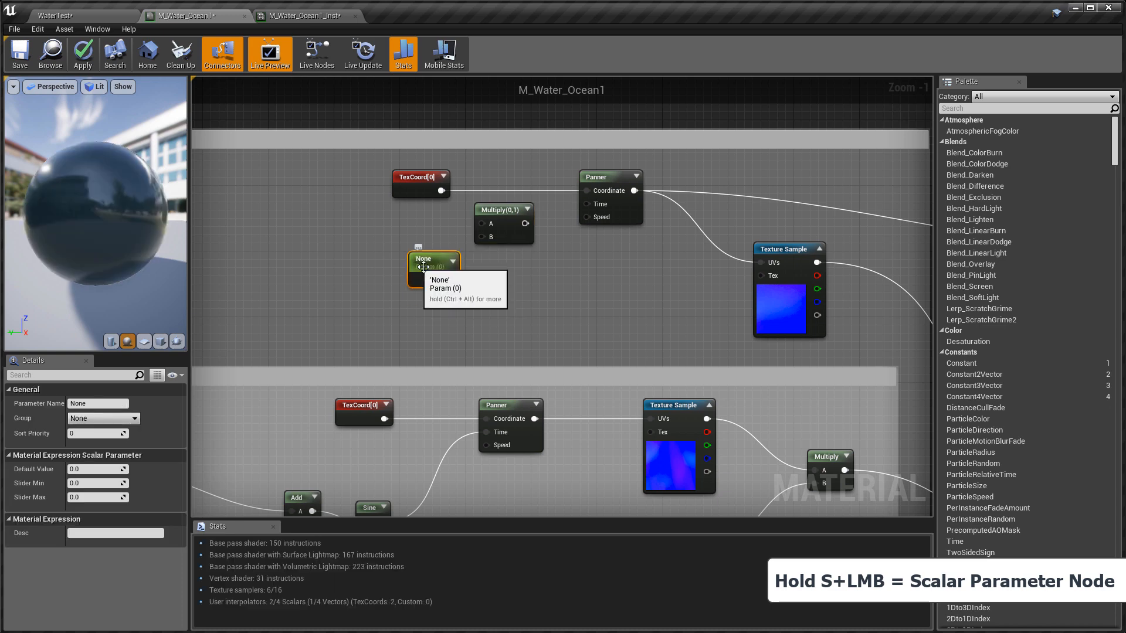
- Create a second scalar parameter by converting a new Constant node to a parameter, and delete it again
{"action": "right_click", "coordinate": [309, 235]}
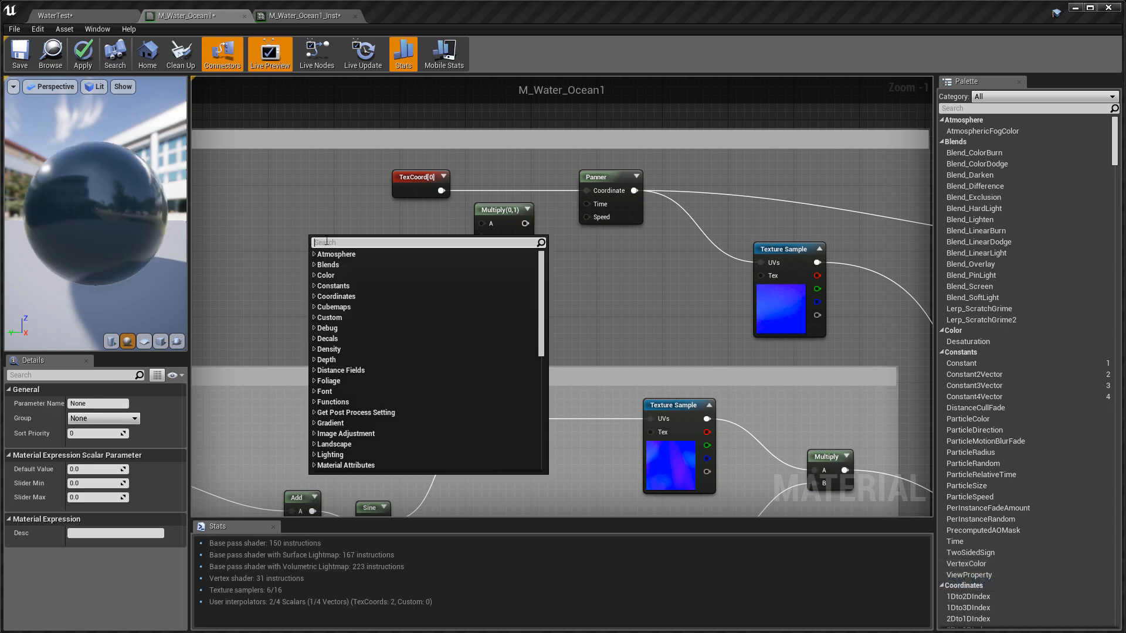
{"action": "type", "text": "c"}
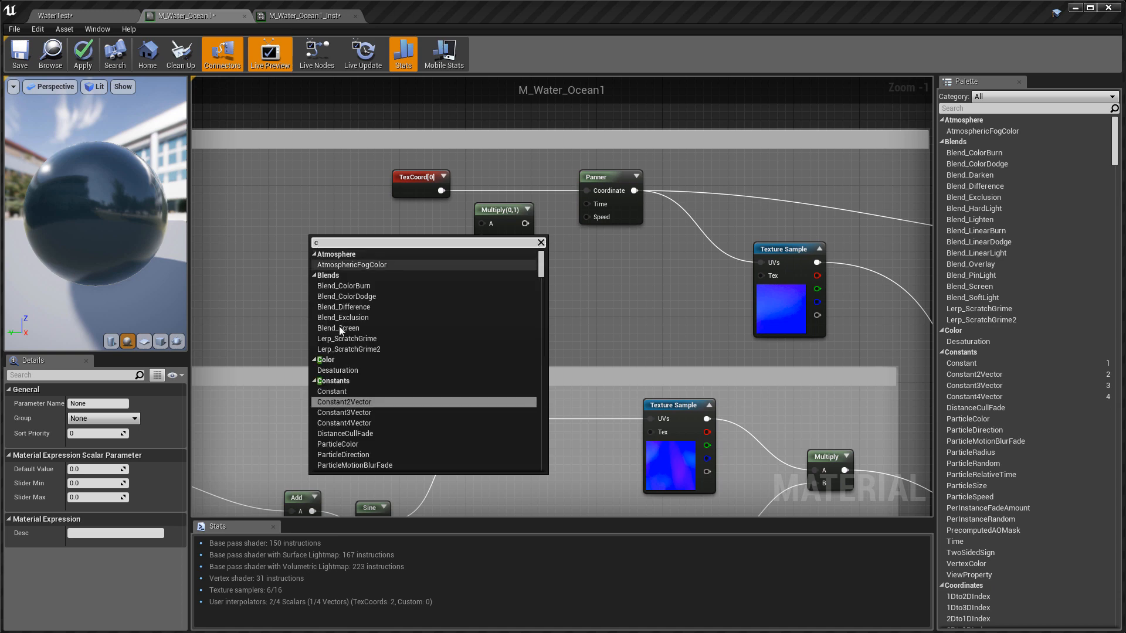
{"action": "left_click", "coordinate": [345, 392]}
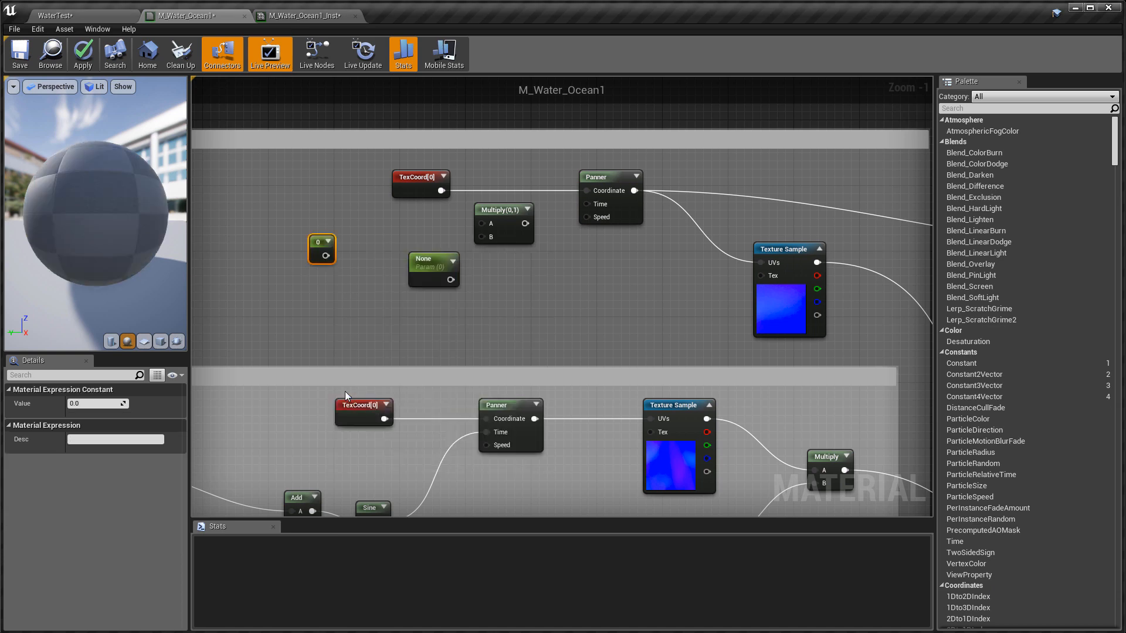
{"action": "right_click", "coordinate": [318, 242]}
{"action": "left_click", "coordinate": [341, 248]}
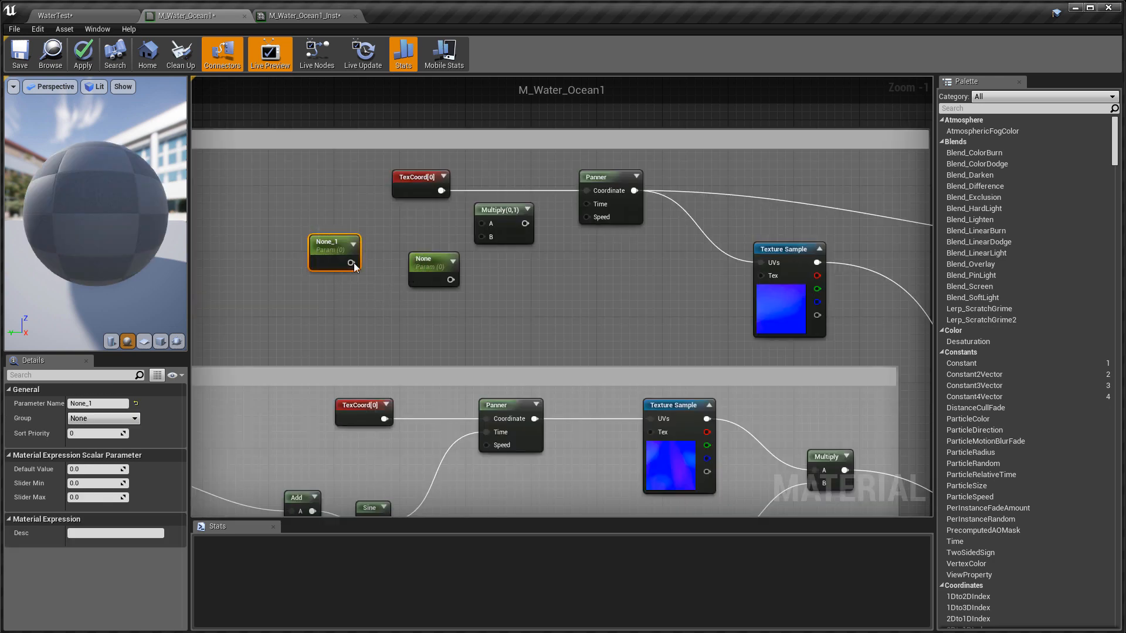
{"action": "key", "text": "Delete"}
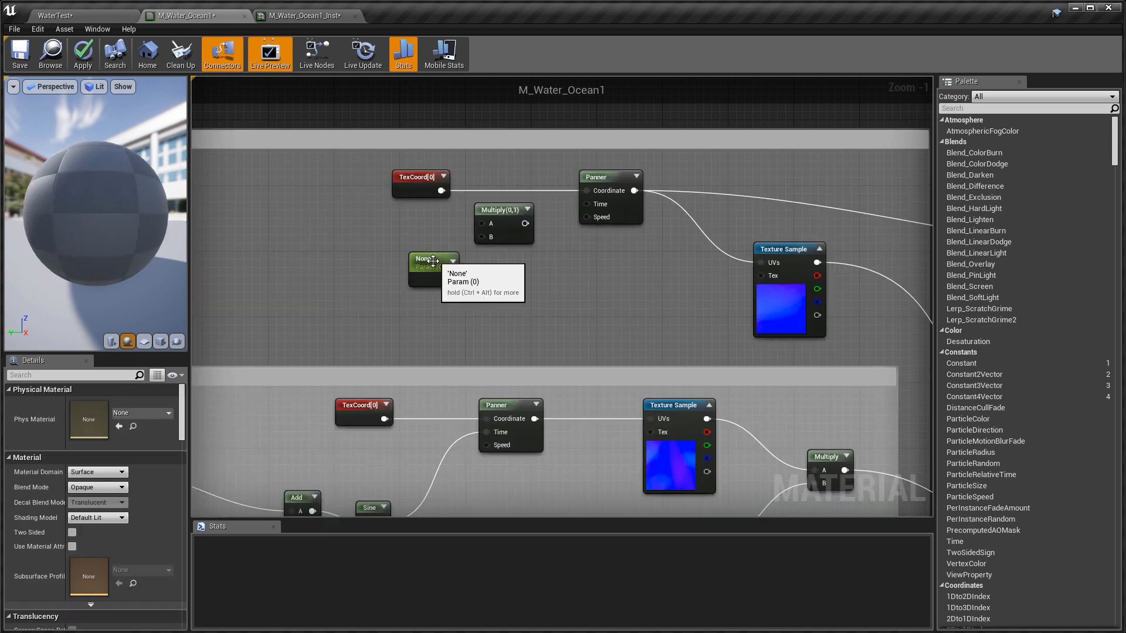
- Move the scalar parameter slightly aside, add another ScalarParameter through the node search and delete it again
{"action": "left_click_drag", "start_coordinate": [431, 263], "coordinate": [407, 262]}
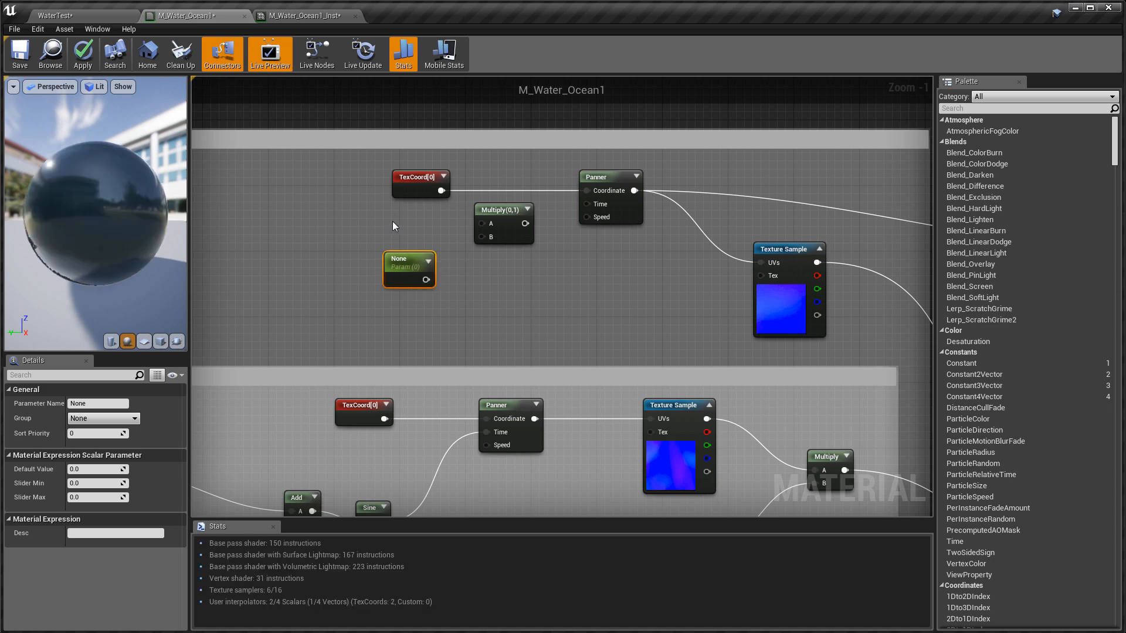
{"action": "right_click", "coordinate": [328, 211]}
{"action": "type", "text": "sca"}
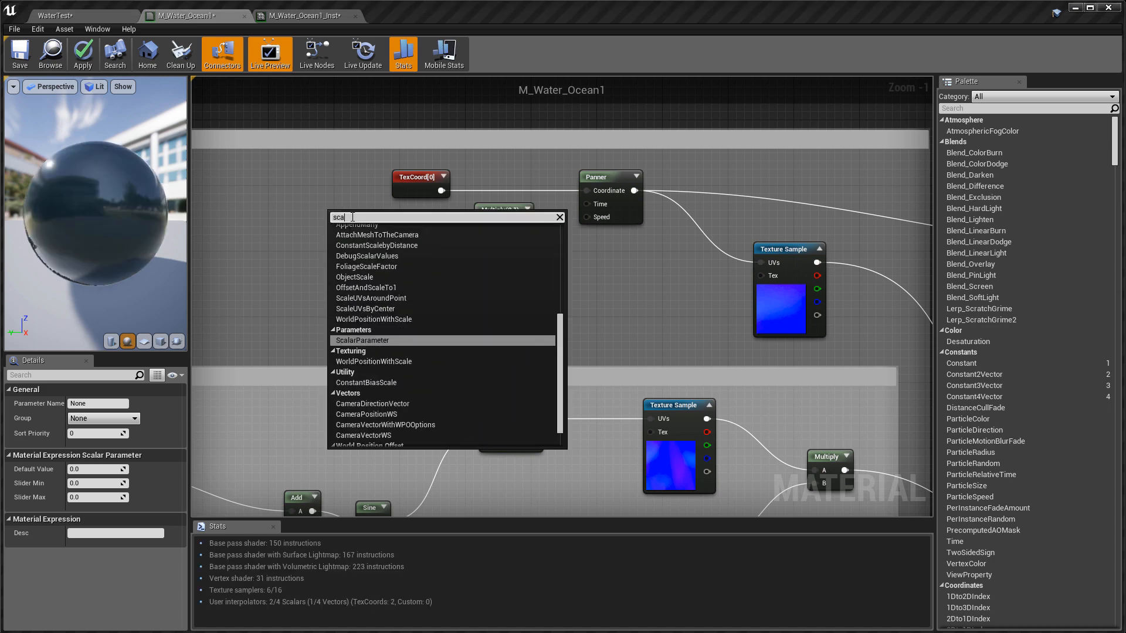
{"action": "left_click", "coordinate": [363, 342]}
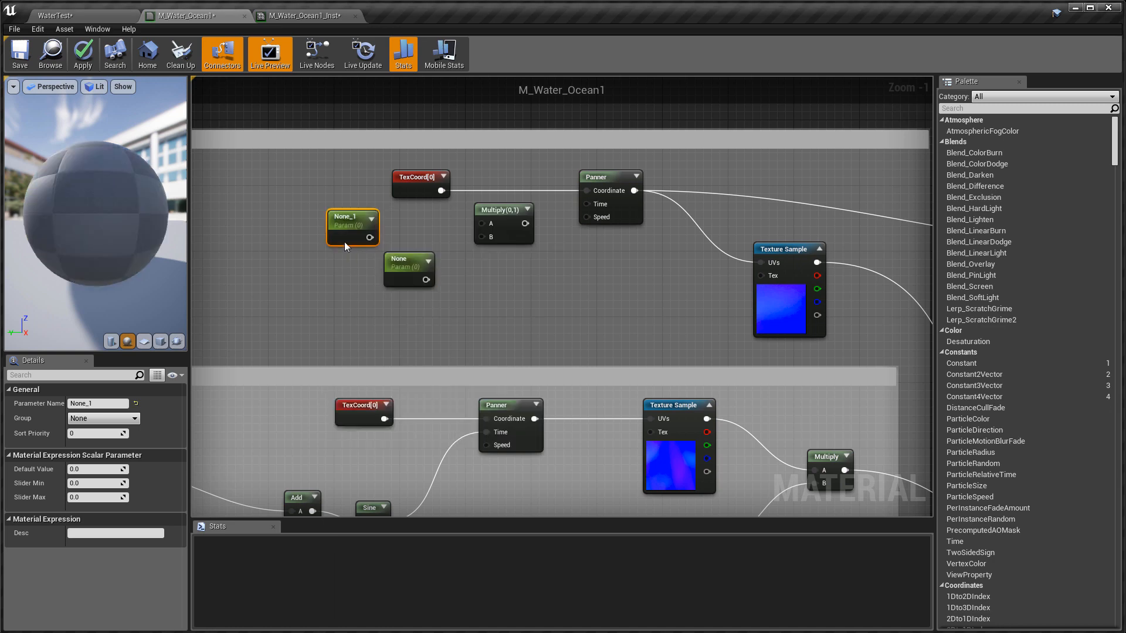
{"action": "key", "text": "Delete"}
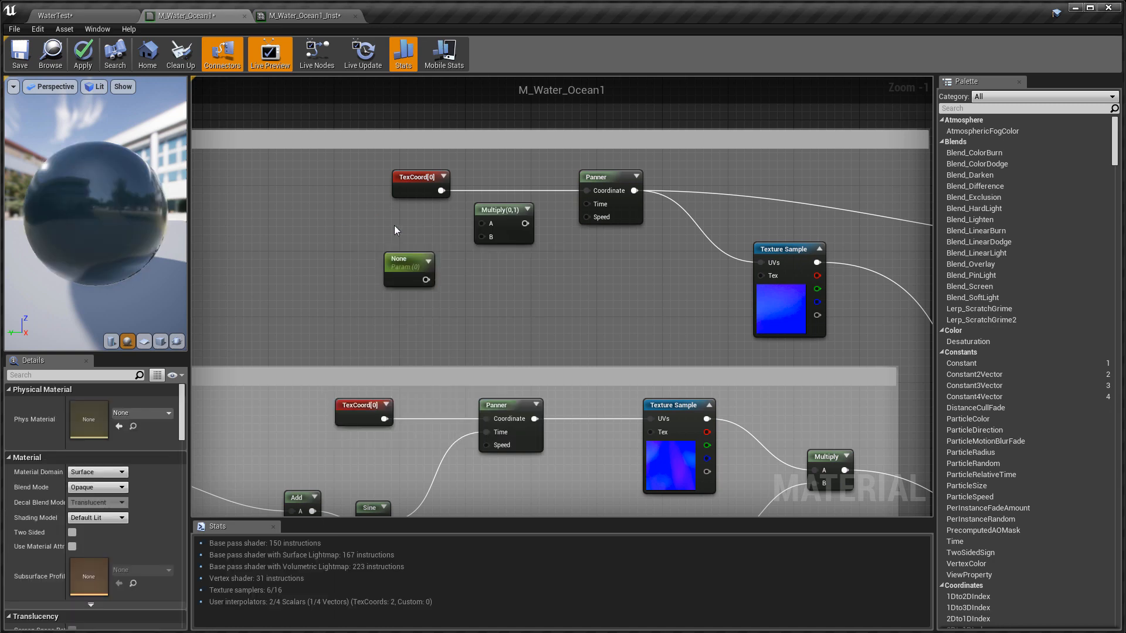
- Compare the UTiling and VTiling settings of the TexCoord node with the settings of the scalar parameter
{"action": "left_click", "coordinate": [410, 177]}
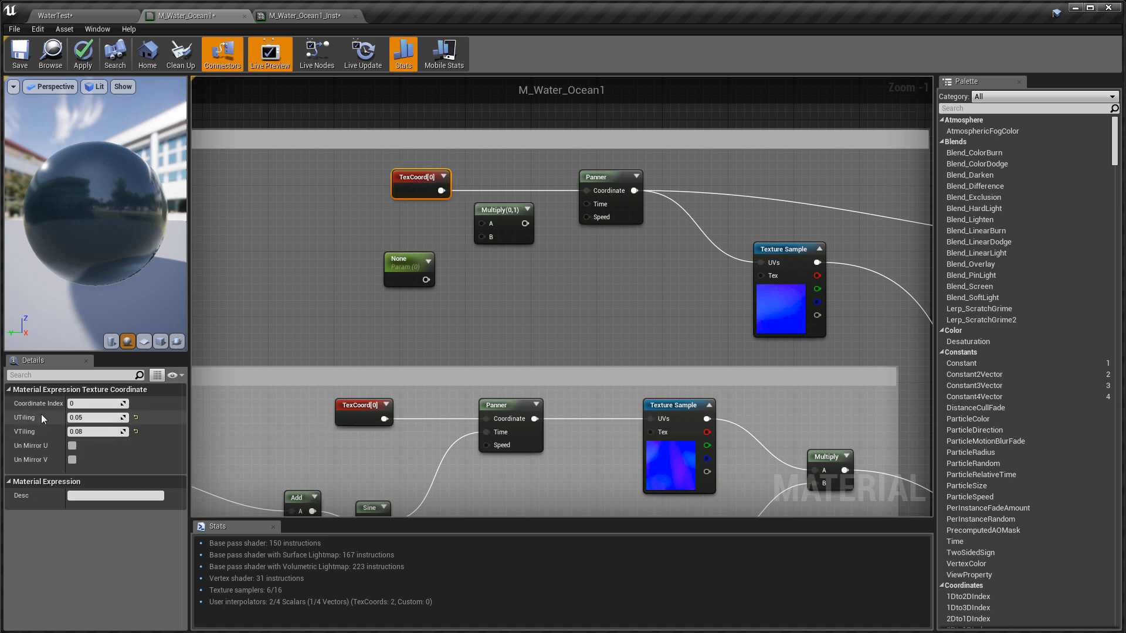
{"action": "left_click", "coordinate": [404, 262]}
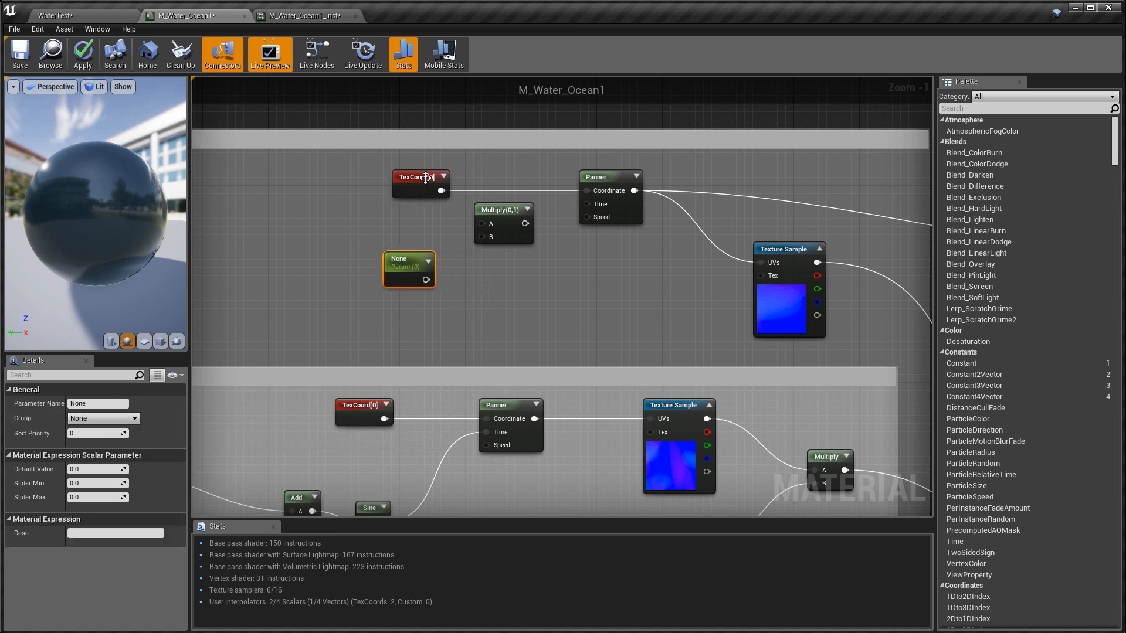
{"action": "left_click", "coordinate": [426, 177]}
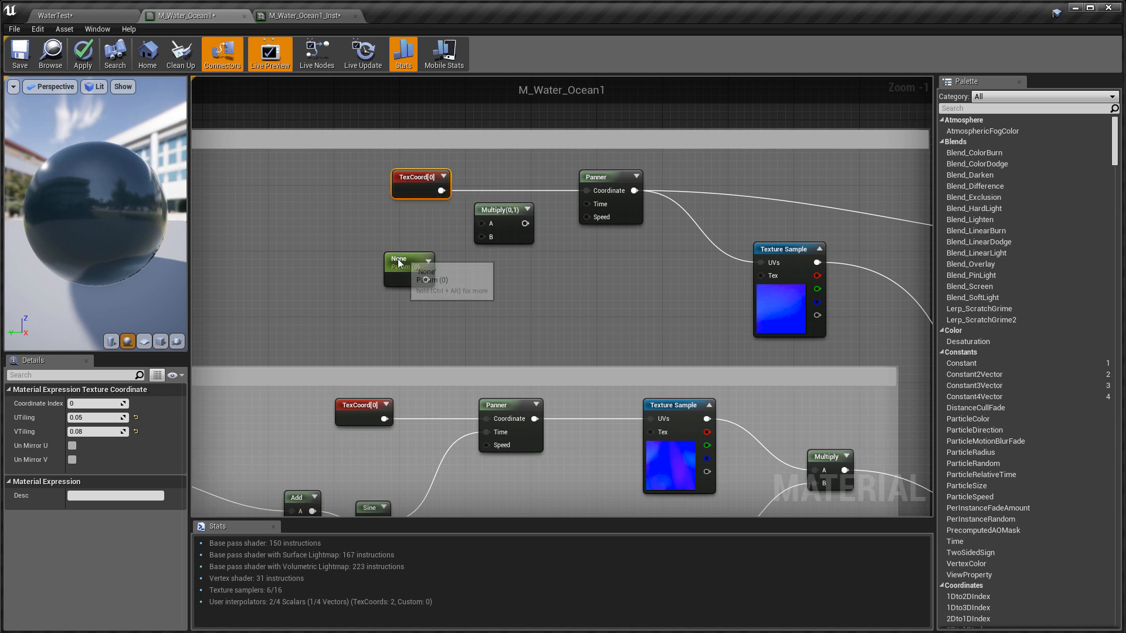
- Add an AppendVector node below the Multiply node and duplicate the scalar parameter, stacking both parameters beside it
{"action": "left_click_drag", "start_coordinate": [404, 261], "coordinate": [346, 285]}
{"action": "right_click", "coordinate": [417, 269]}
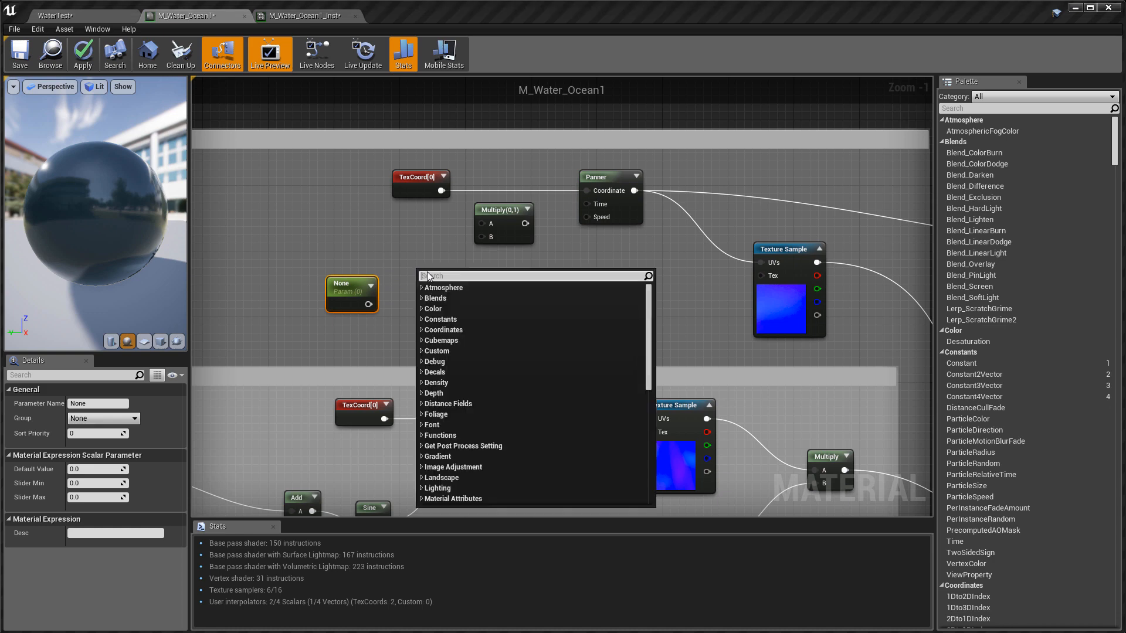
{"action": "type", "text": "appe"}
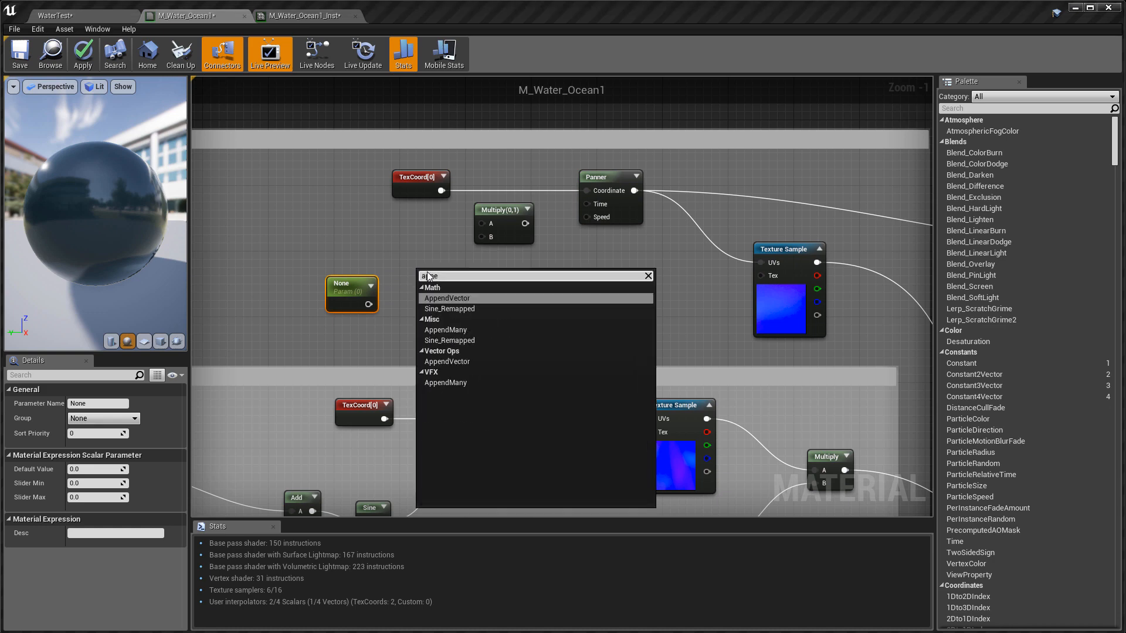
{"action": "left_click", "coordinate": [447, 299]}
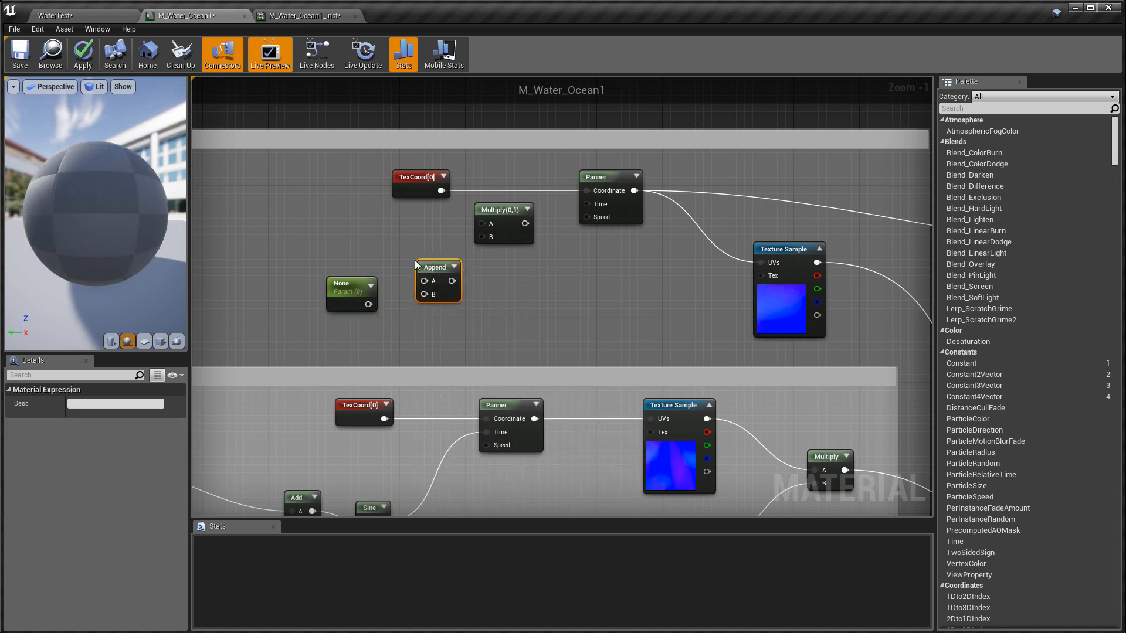
{"action": "left_click_drag", "start_coordinate": [349, 283], "coordinate": [340, 251]}
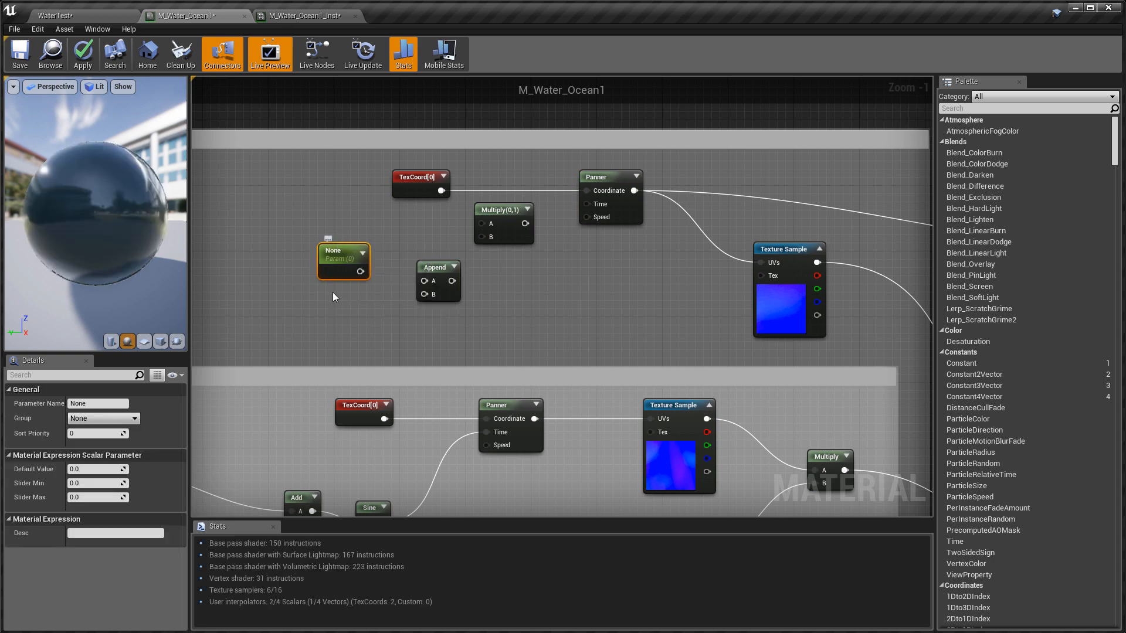
{"action": "key", "text": "ctrl+v"}
{"action": "left_click_drag", "start_coordinate": [343, 311], "coordinate": [334, 300]}
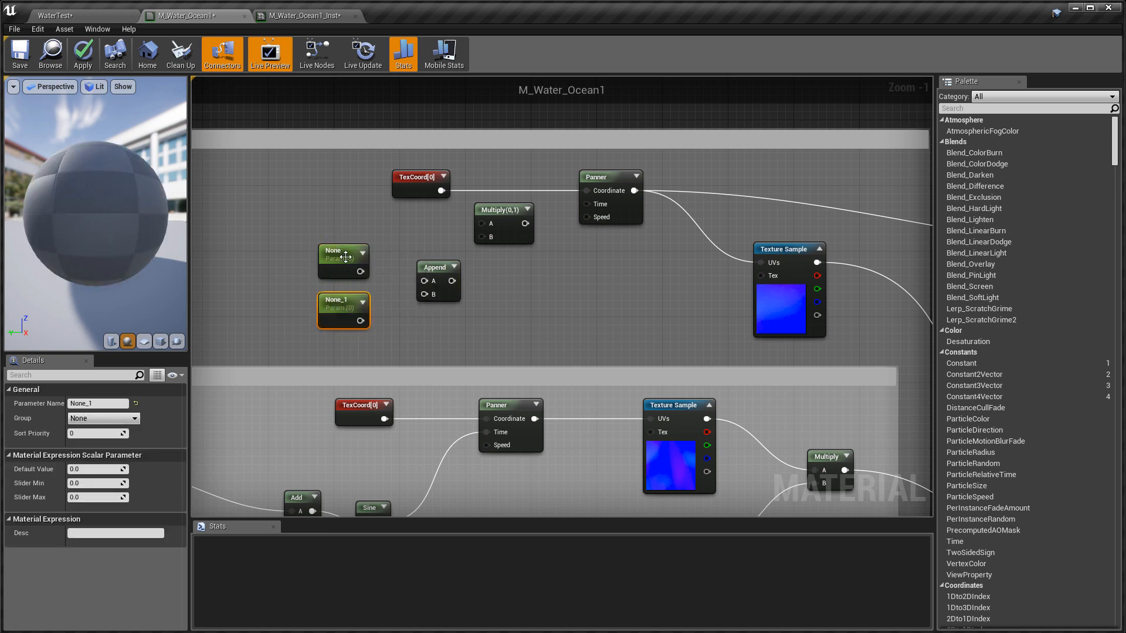
- Wire both scalar parameters through Append into Multiply's B input, and route TexCoord through Multiply's A input into the Panner's Coordinate
{"action": "left_click", "coordinate": [344, 251]}
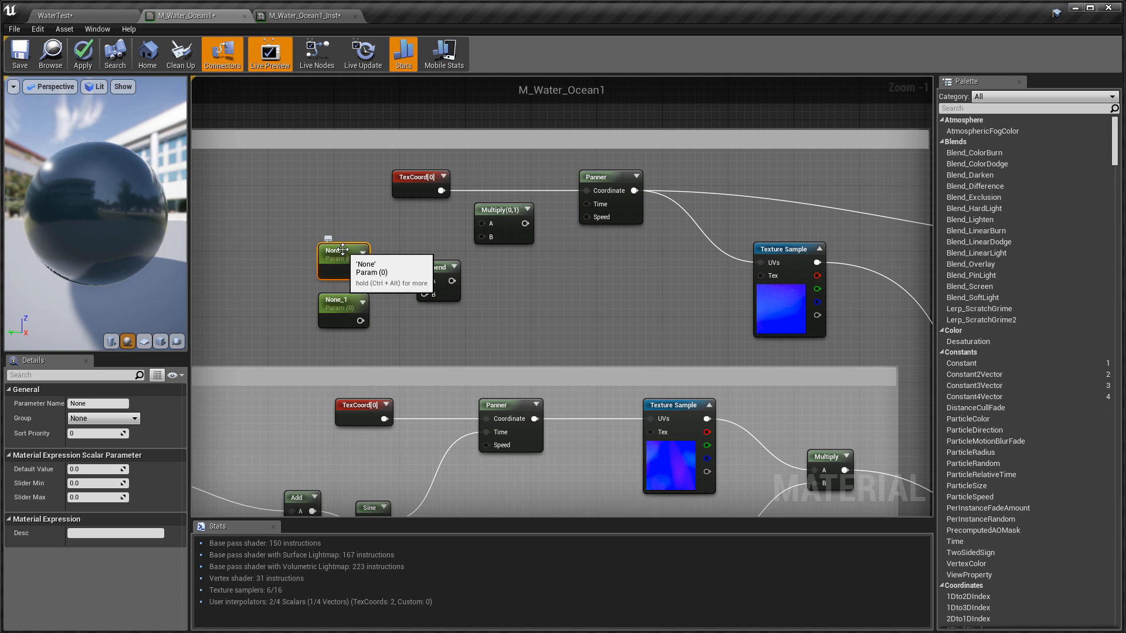
{"action": "left_click", "coordinate": [342, 310]}
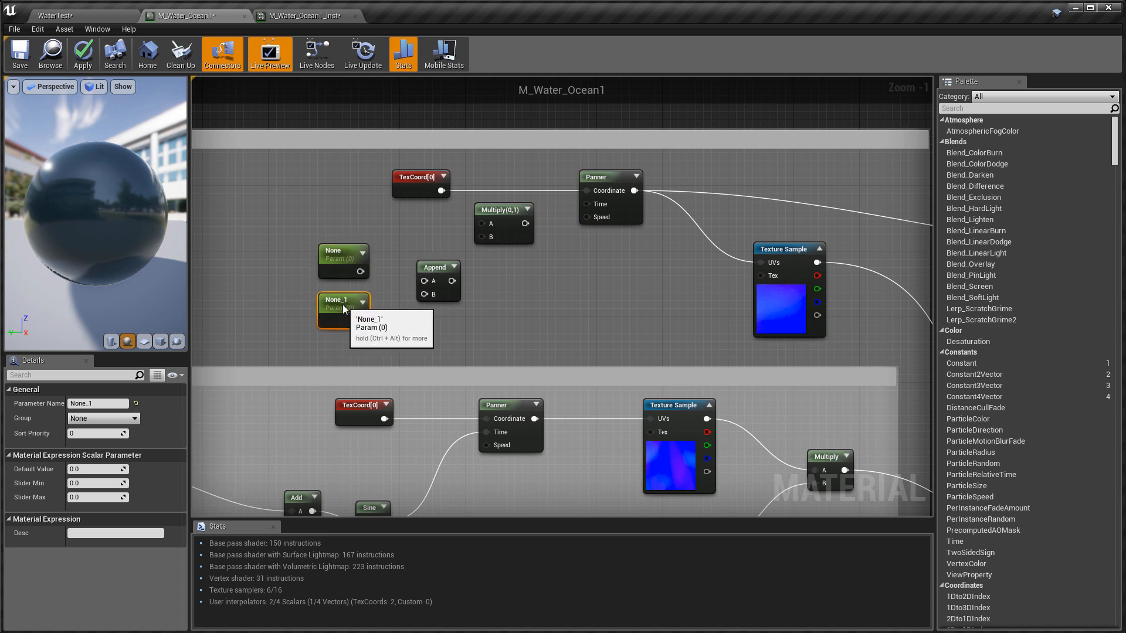
{"action": "left_click_drag", "start_coordinate": [360, 271], "coordinate": [424, 282]}
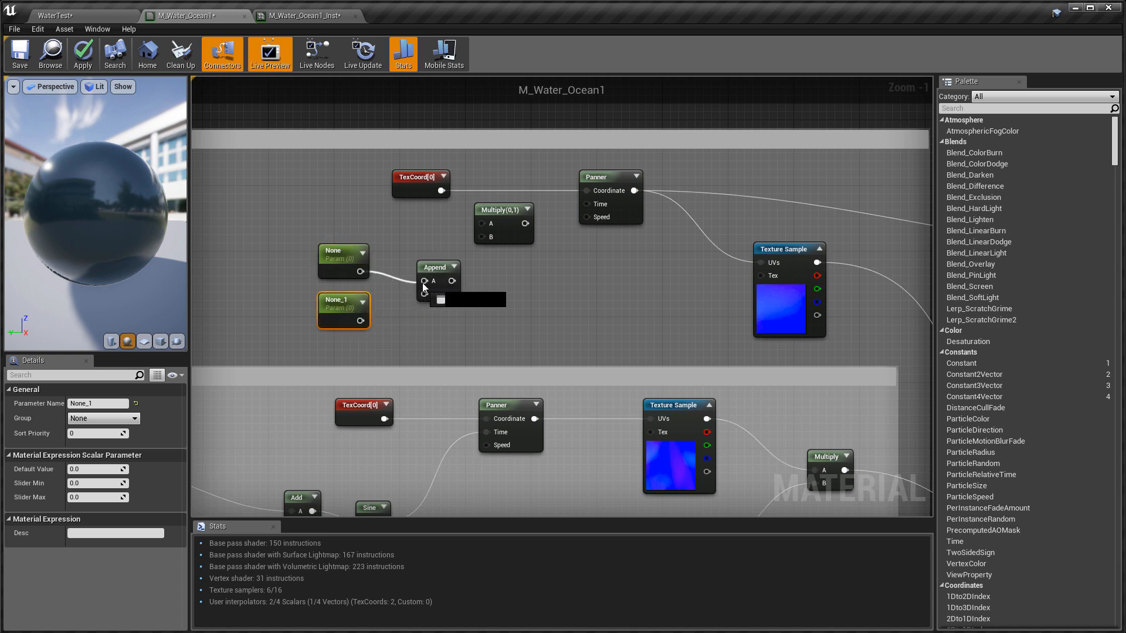
{"action": "left_click_drag", "start_coordinate": [363, 321], "coordinate": [482, 237]}
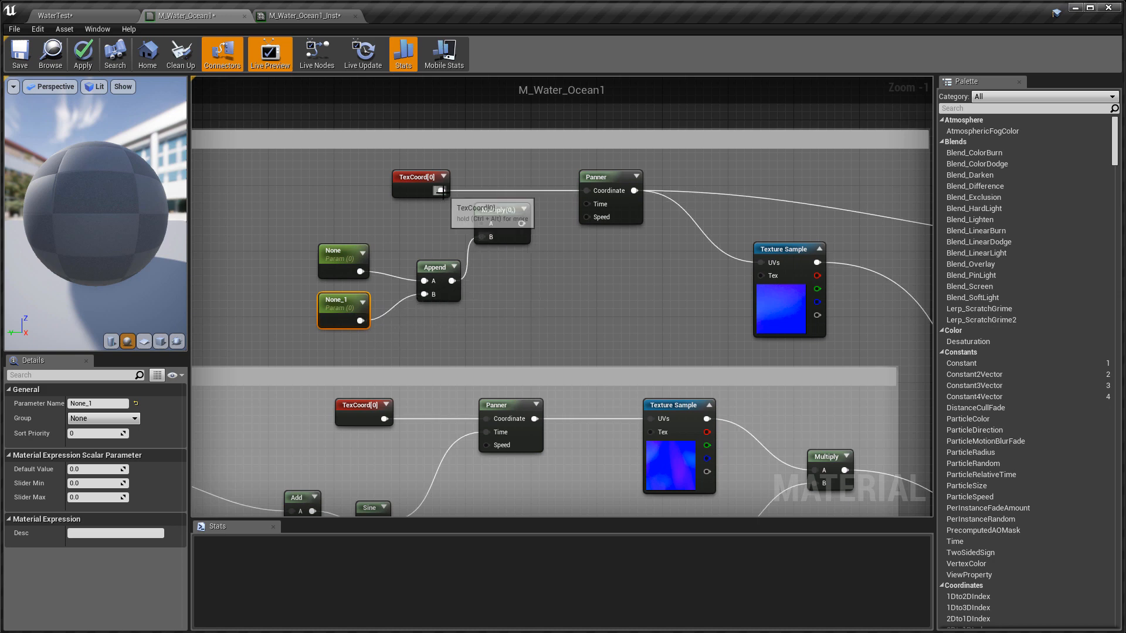
{"action": "left_click_drag", "start_coordinate": [441, 191], "coordinate": [589, 192]}
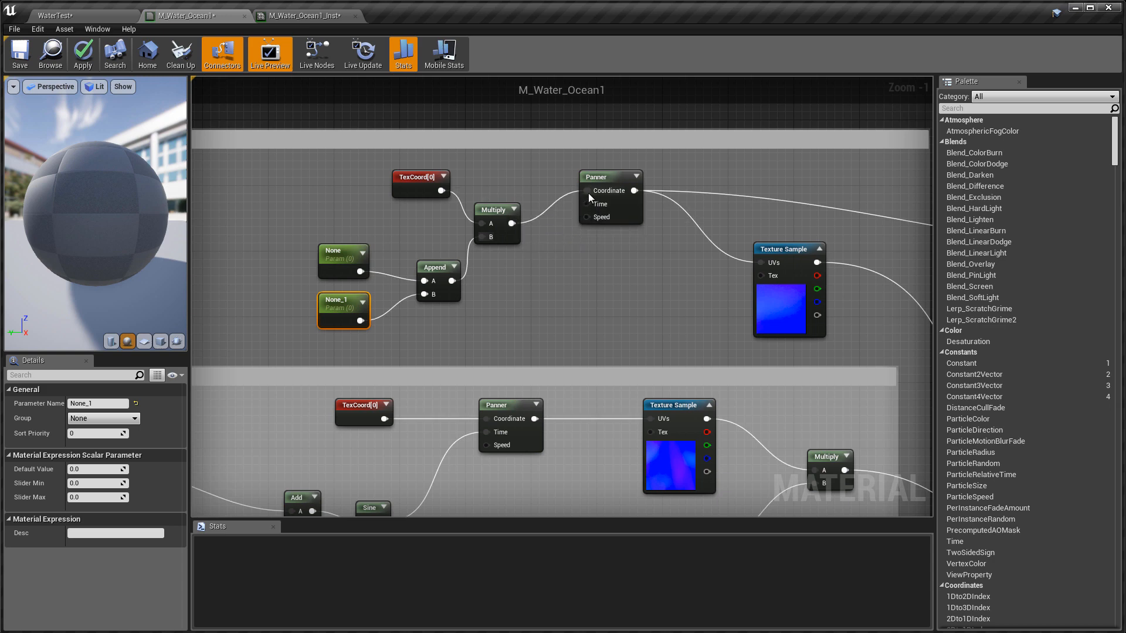
- Delete the second scalar parameter and the Append node, connecting the remaining parameter directly to Multiply's B input
{"action": "left_click", "coordinate": [334, 277]}
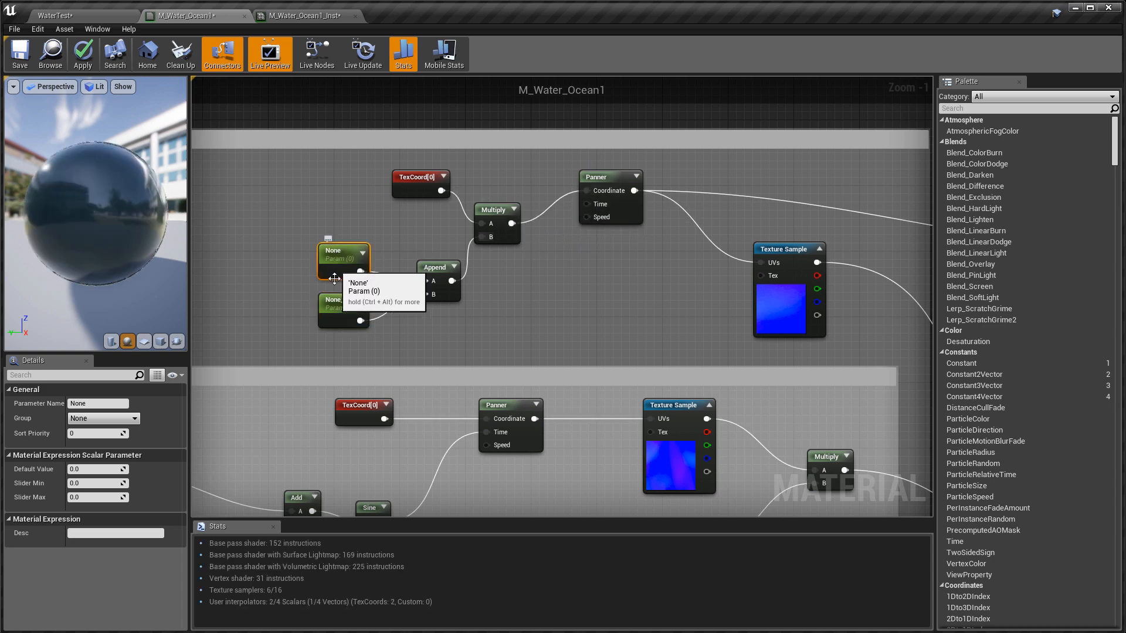
{"action": "left_click", "coordinate": [334, 300]}
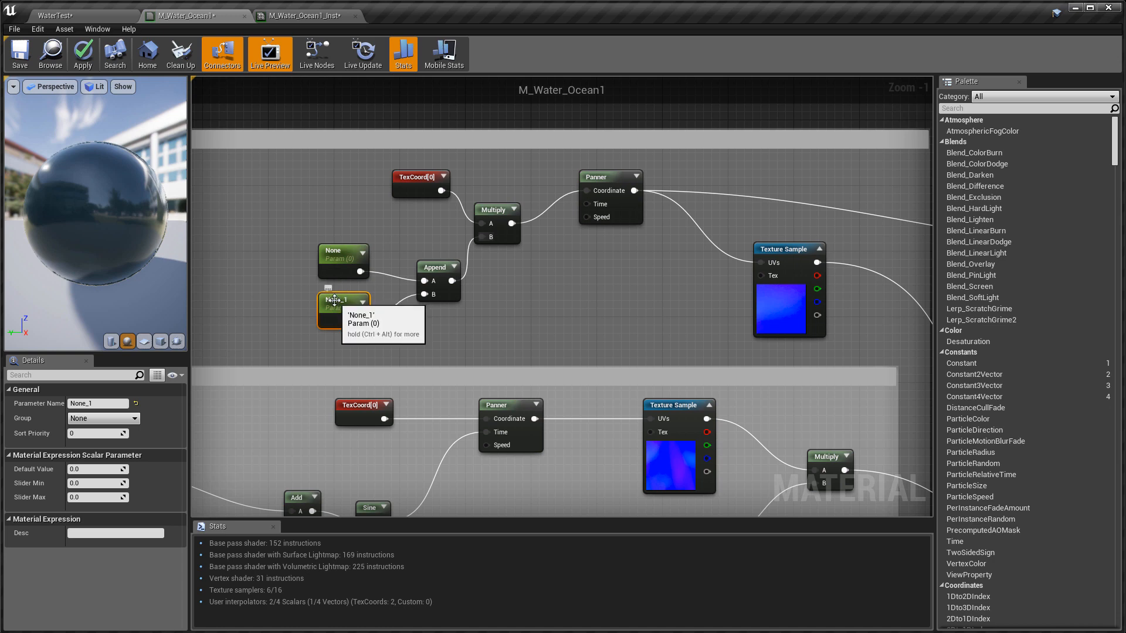
{"action": "key", "text": "Delete"}
{"action": "left_click", "coordinate": [435, 271]}
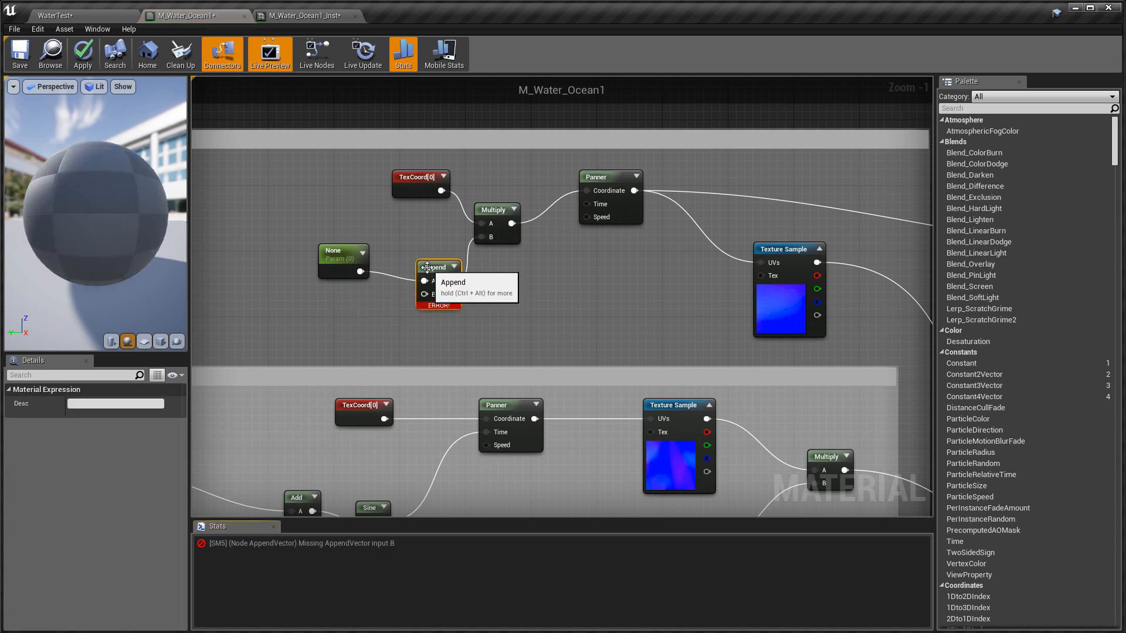
{"action": "key", "text": "Delete"}
{"action": "left_click_drag", "start_coordinate": [368, 268], "coordinate": [483, 237]}
{"action": "left_click_drag", "start_coordinate": [392, 245], "coordinate": [401, 254]}
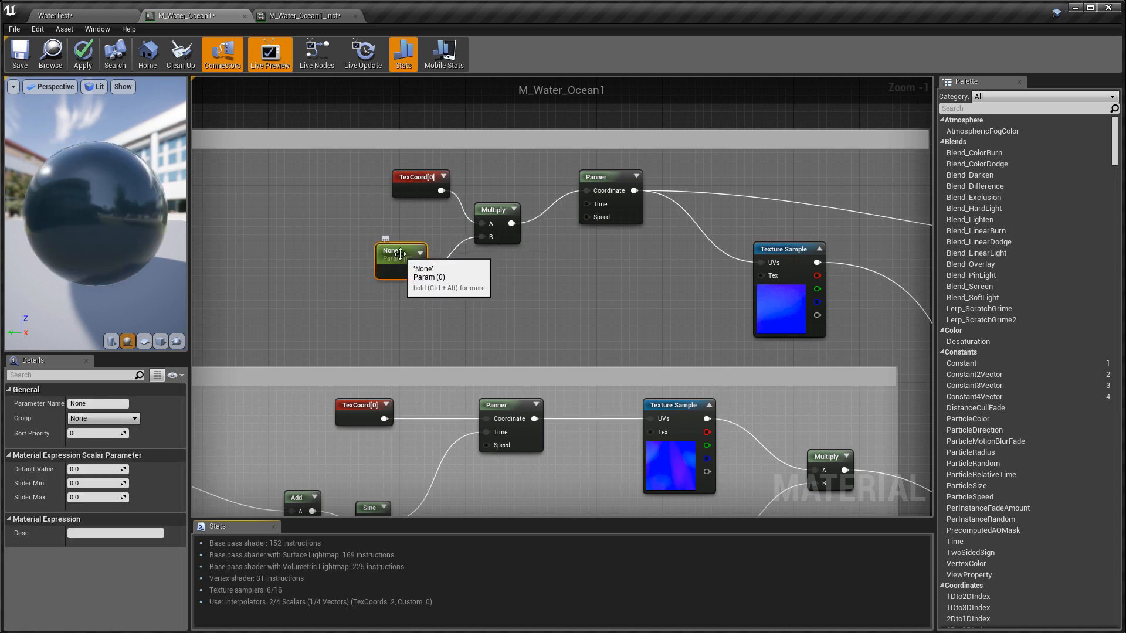
- Name the scalar parameter feeding the Multiply node Large Wave Tiling and set its default value to 1
{"action": "left_click", "coordinate": [414, 189]}
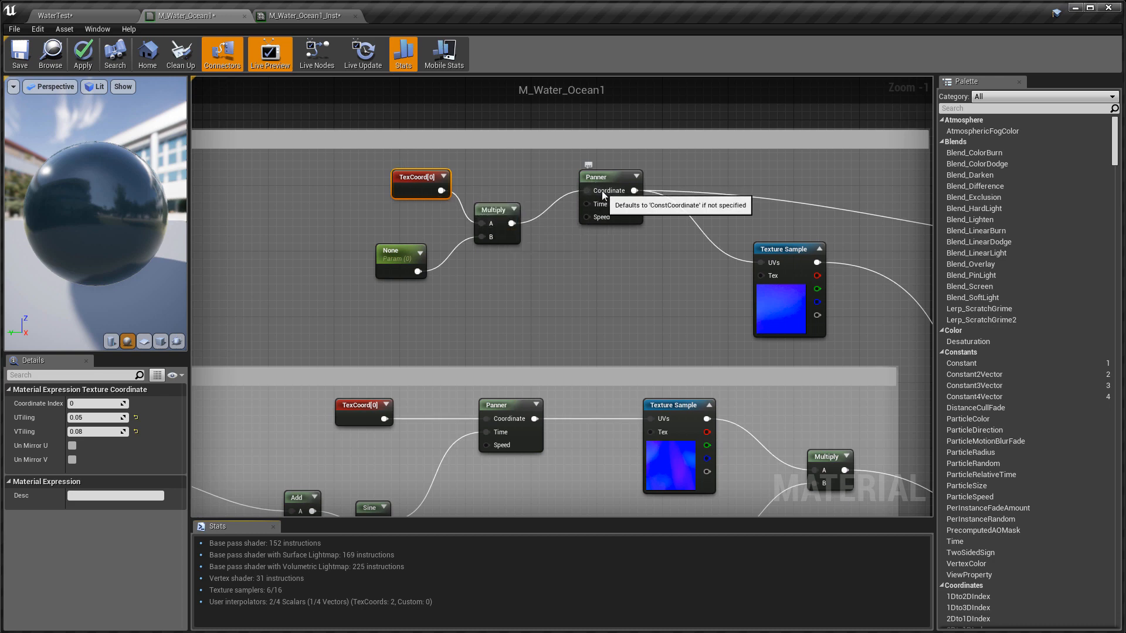
{"action": "left_click", "coordinate": [391, 252]}
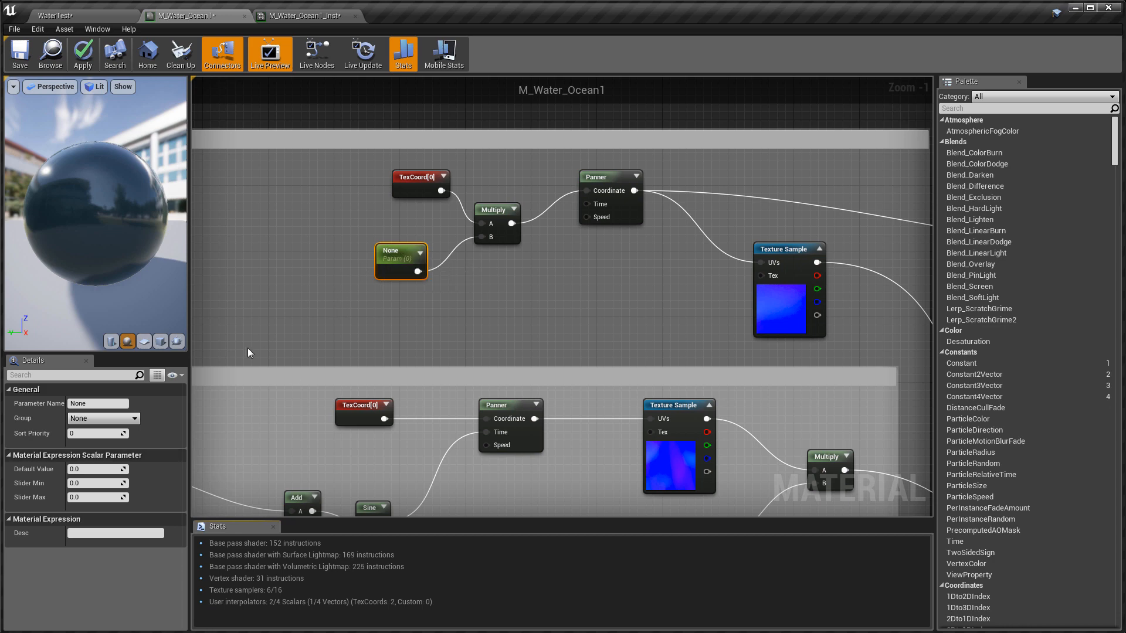
{"action": "left_click", "coordinate": [96, 403]}
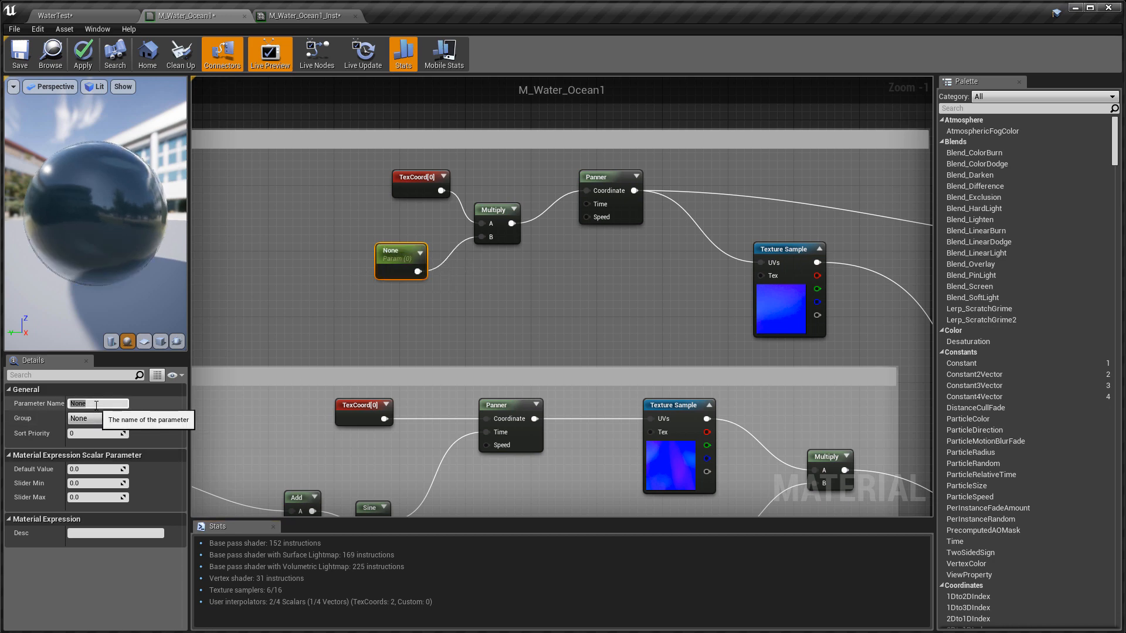
{"action": "type", "text": "Large Wave Tiling"}
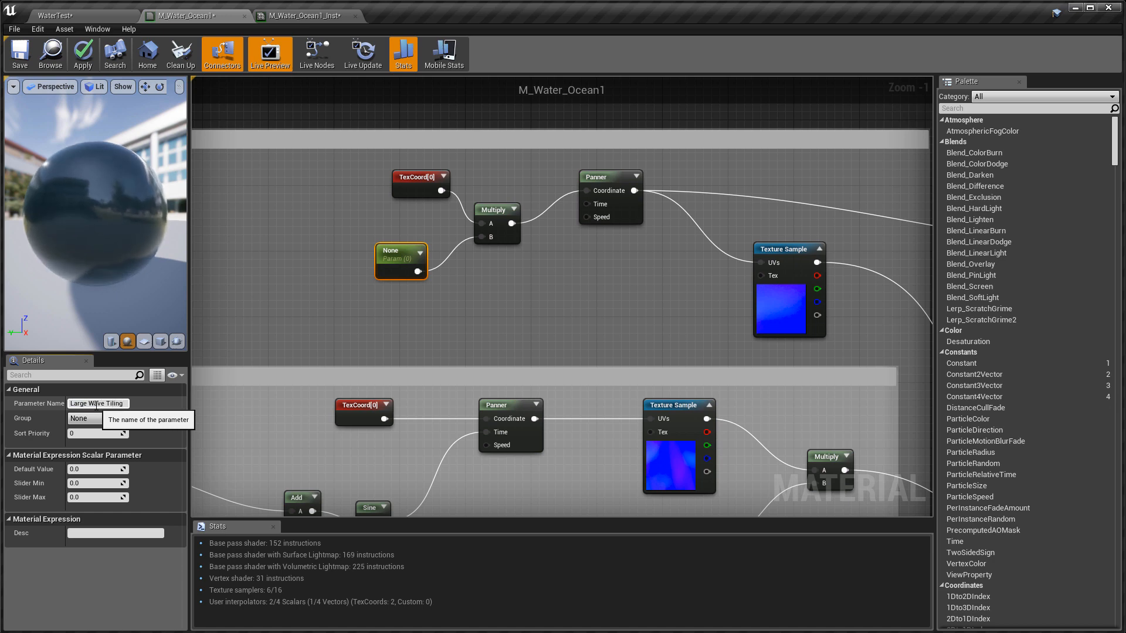
{"action": "key", "text": "Return"}
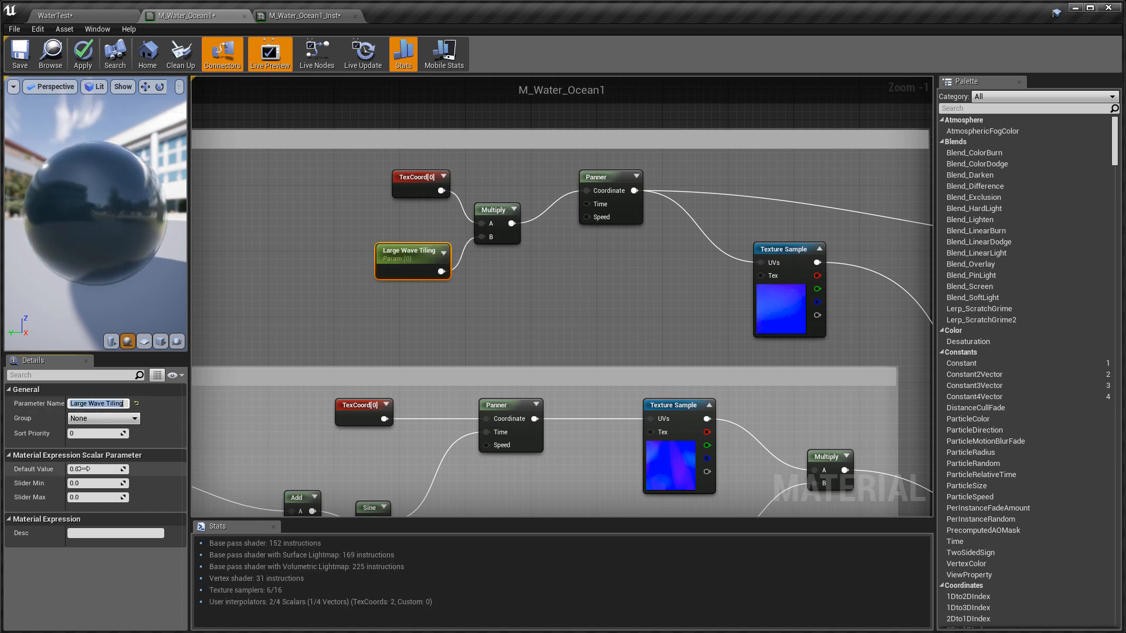
{"action": "left_click", "coordinate": [80, 469]}
{"action": "type", "text": "1"}
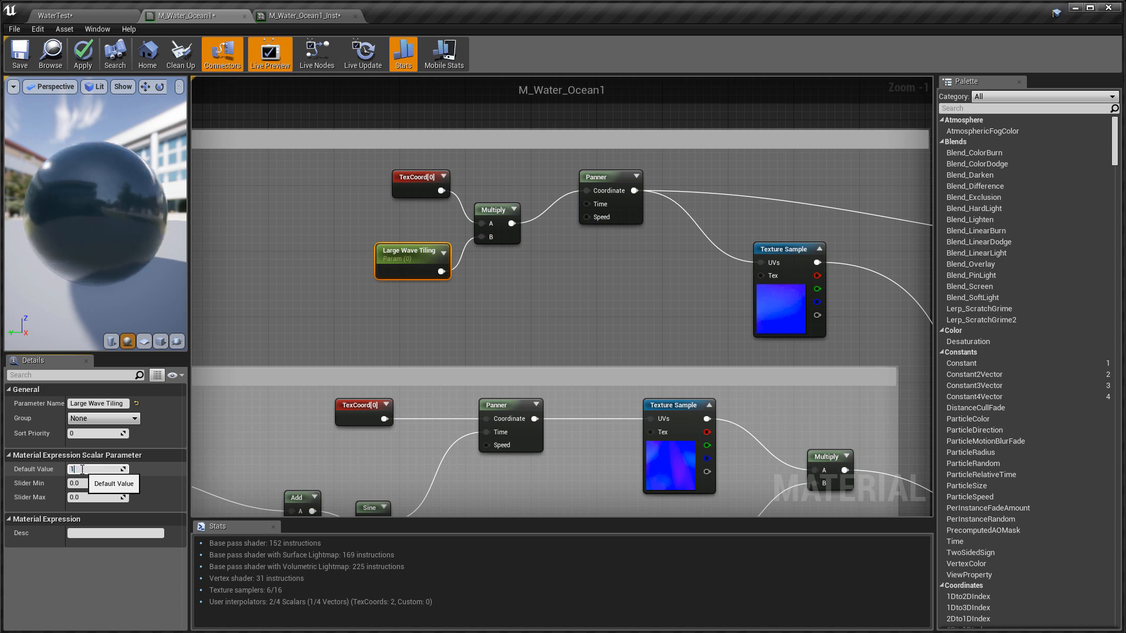
{"action": "key", "text": "Return"}
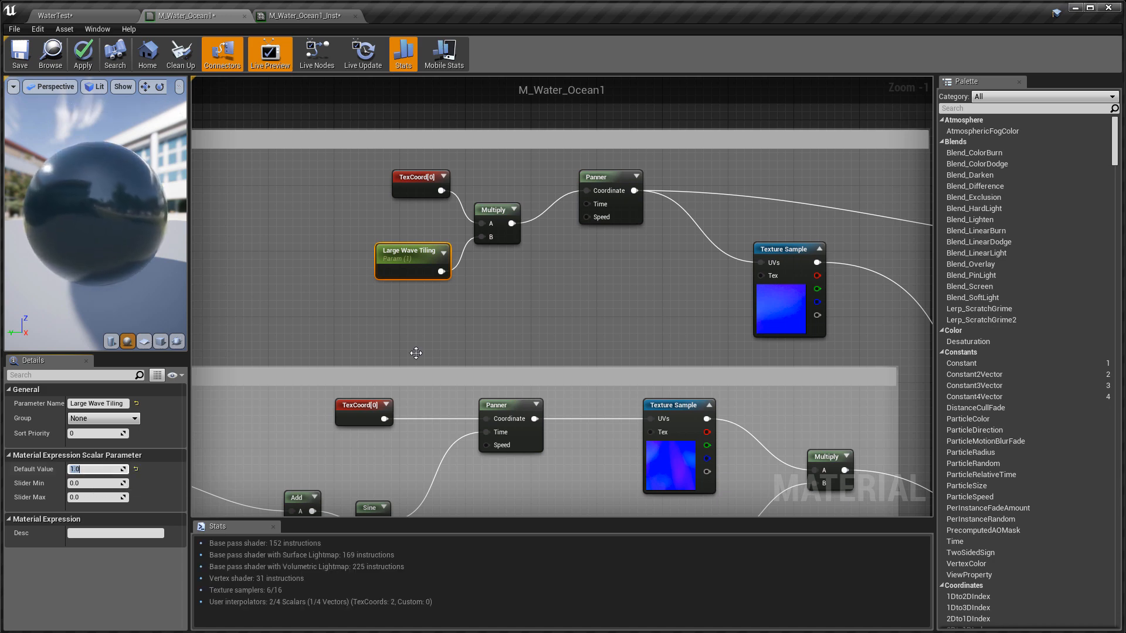
- Add a scalar parameter below the Multiply node and connect it to the upper Panner's Speed input
{"action": "left_click", "coordinate": [609, 177]}
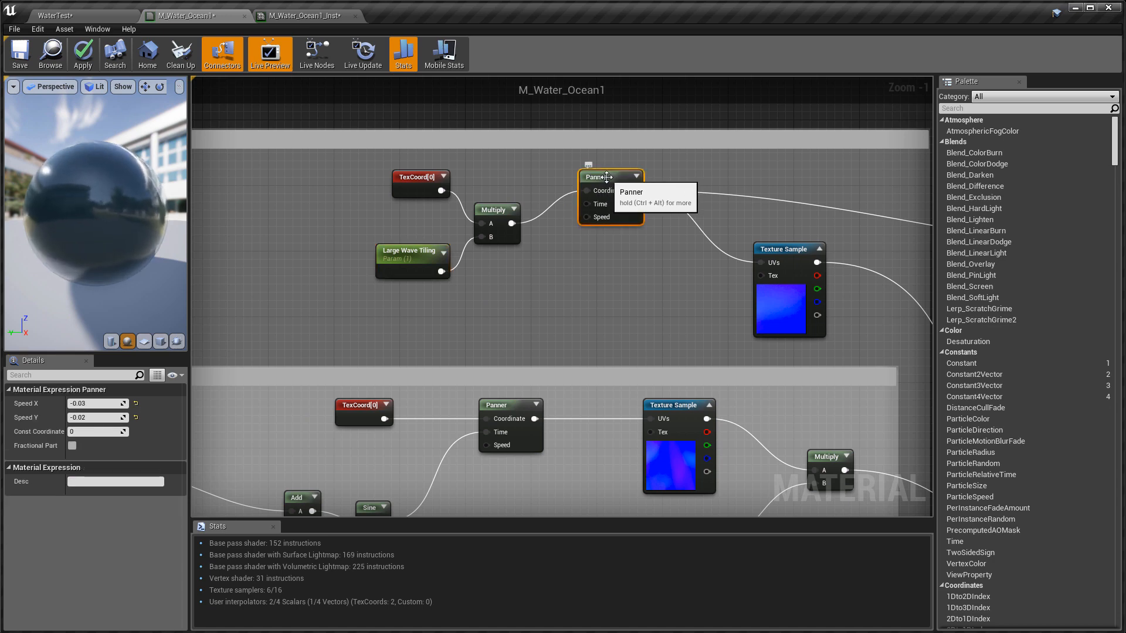
{"action": "left_click_drag", "start_coordinate": [607, 178], "coordinate": [617, 178]}
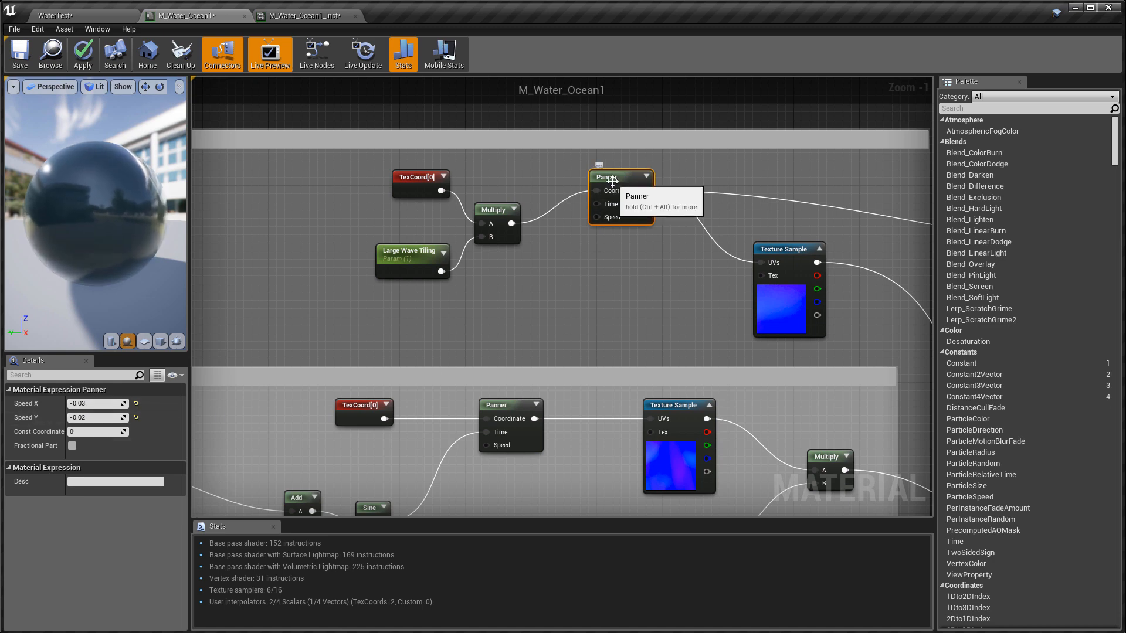
{"action": "left_click", "coordinate": [488, 301]}
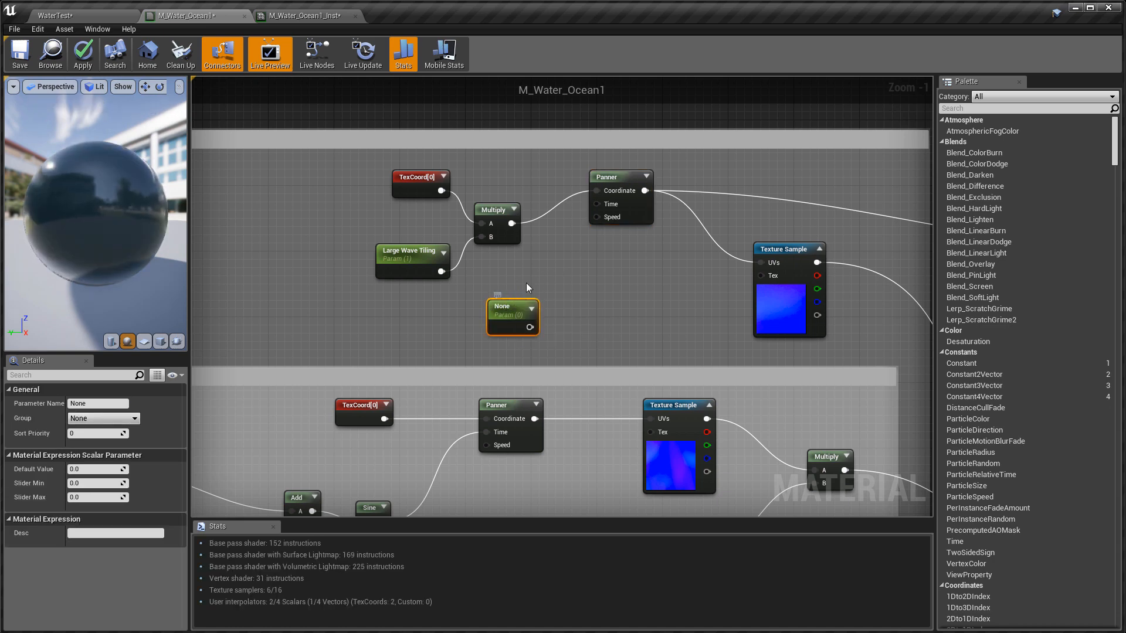
{"action": "left_click_drag", "start_coordinate": [510, 308], "coordinate": [597, 216]}
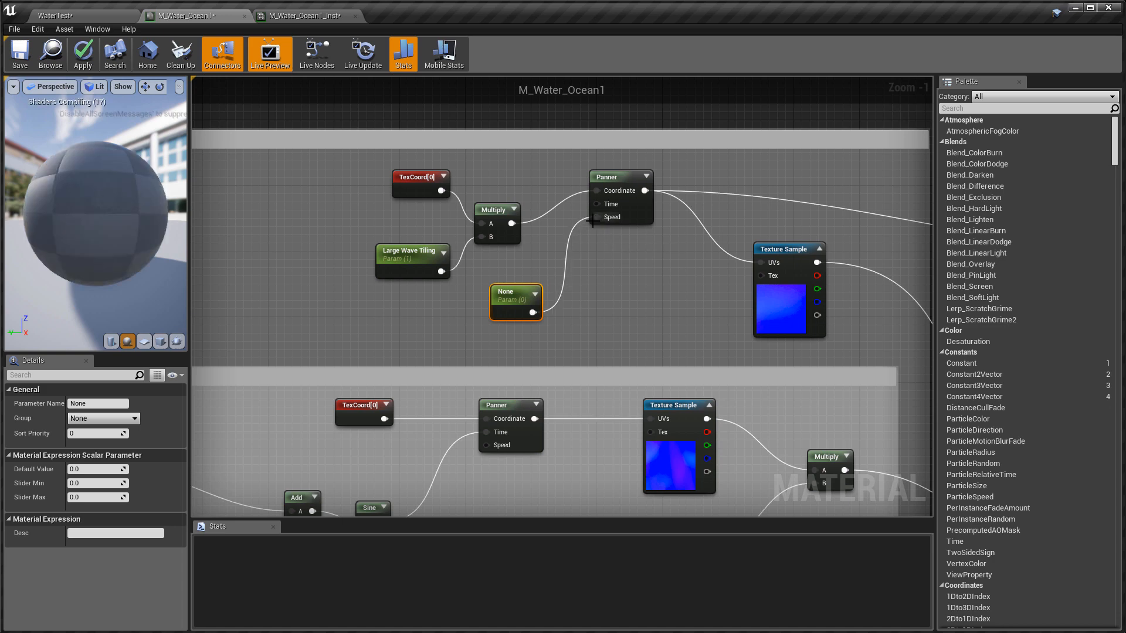
- Name the new scalar parameter Large Wave Speed, set its default value to -0.03, and reposition it below the Multiply node
{"action": "double_click", "coordinate": [505, 291]}
{"action": "left_click", "coordinate": [109, 403]}
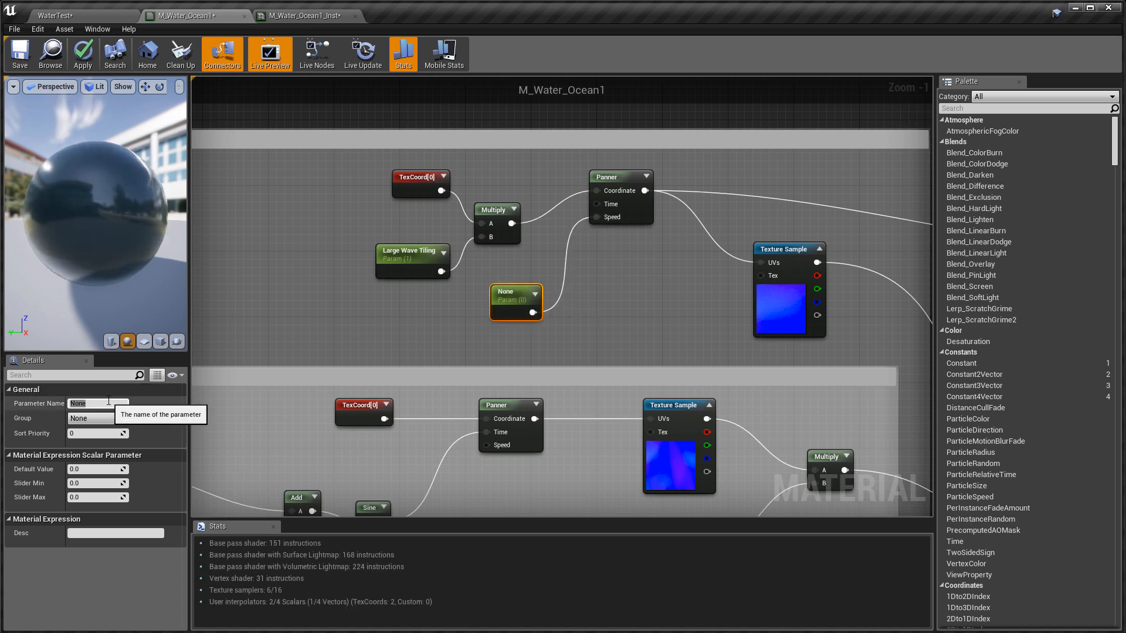
{"action": "type", "text": "Large Wave Speed"}
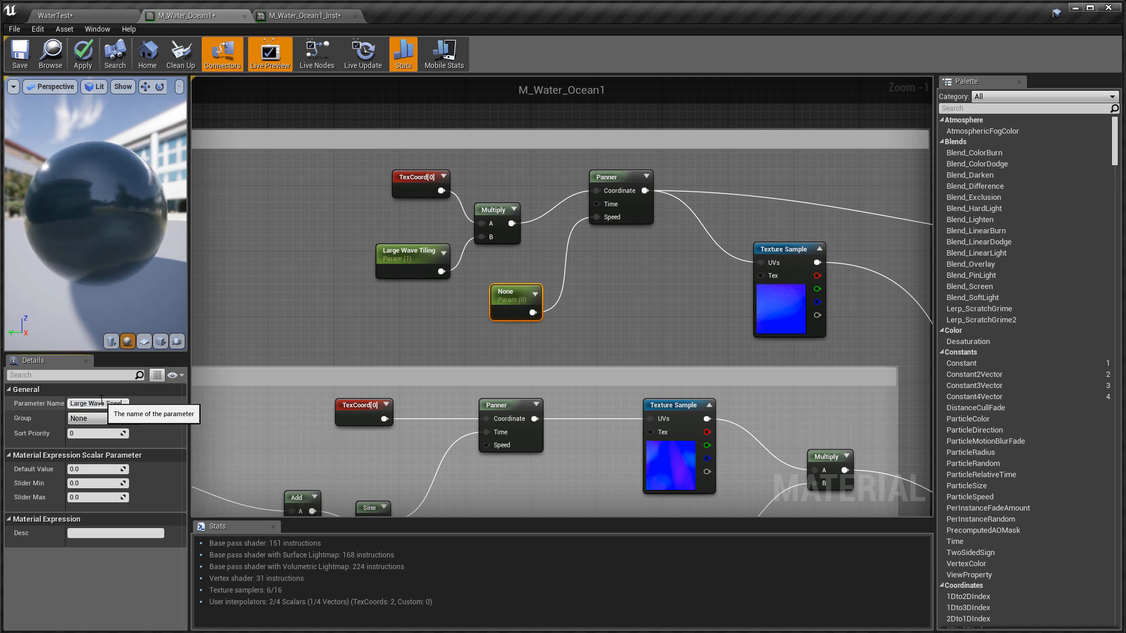
{"action": "key", "text": "Return"}
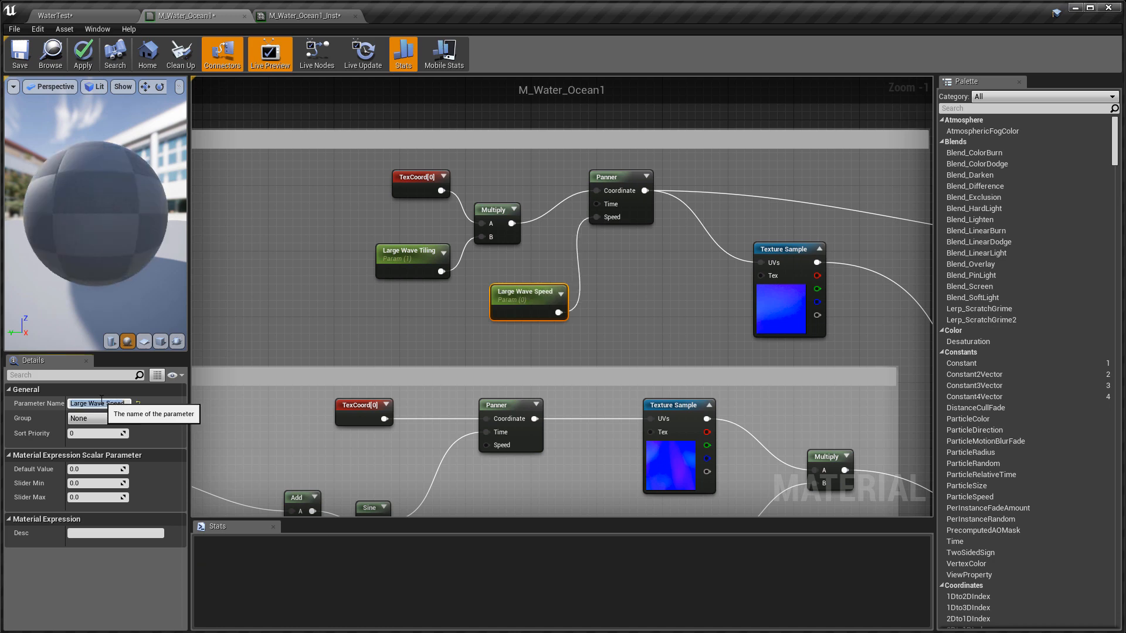
{"action": "left_click", "coordinate": [81, 467]}
{"action": "type", "text": "-.03"}
{"action": "key", "text": "Return"}
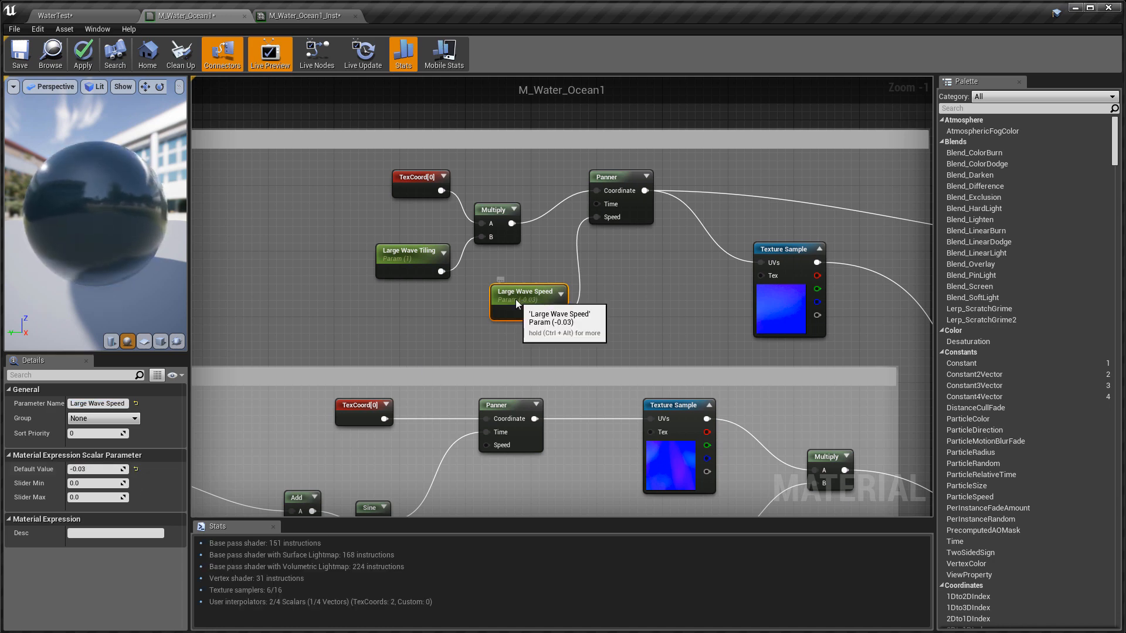
{"action": "left_click", "coordinate": [621, 195]}
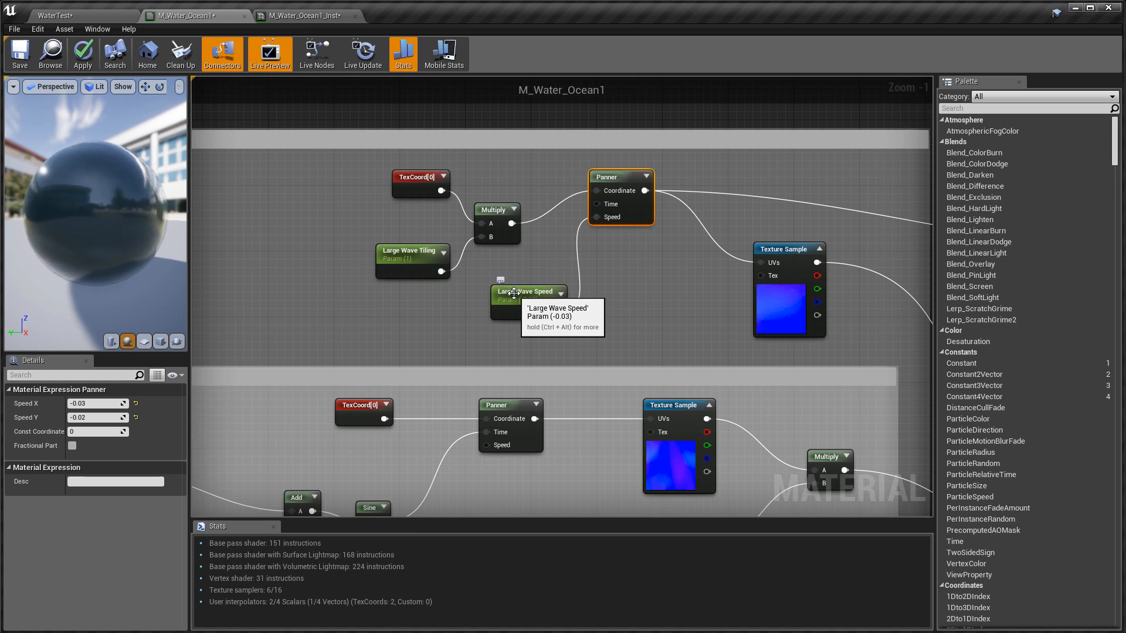
{"action": "left_click_drag", "start_coordinate": [513, 294], "coordinate": [491, 299]}
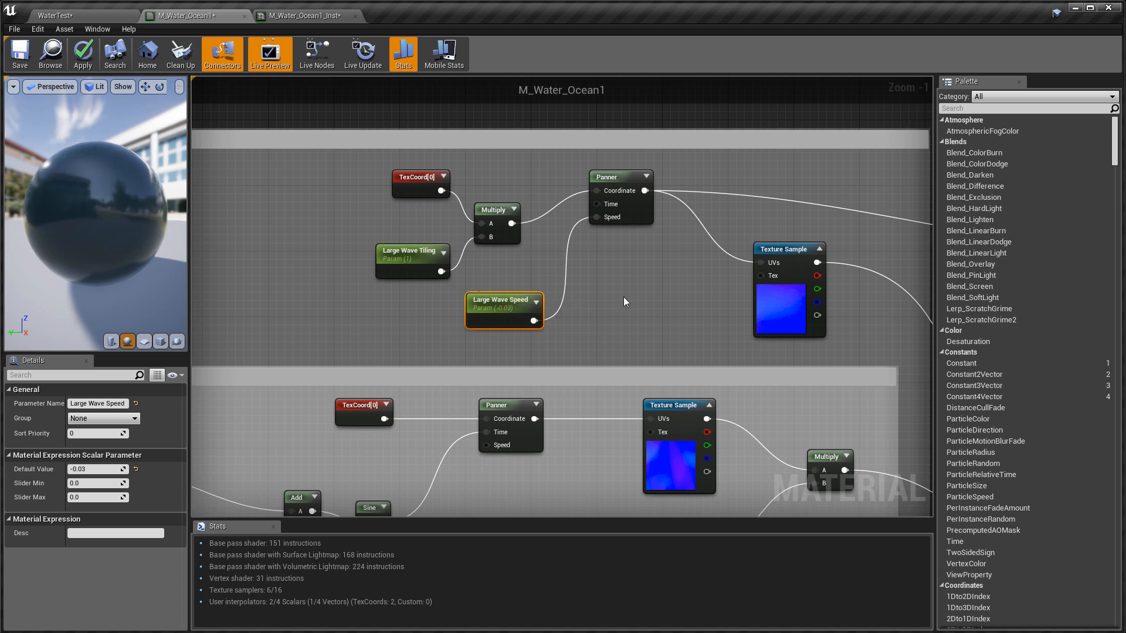
- Rename the Noise speed parameter in the panning normal texture group to Large Wave Noise Speed
{"action": "right_click_drag", "start_coordinate": [624, 297], "coordinate": [756, 101]}
{"action": "right_click_drag", "start_coordinate": [501, 157], "coordinate": [696, 176]}
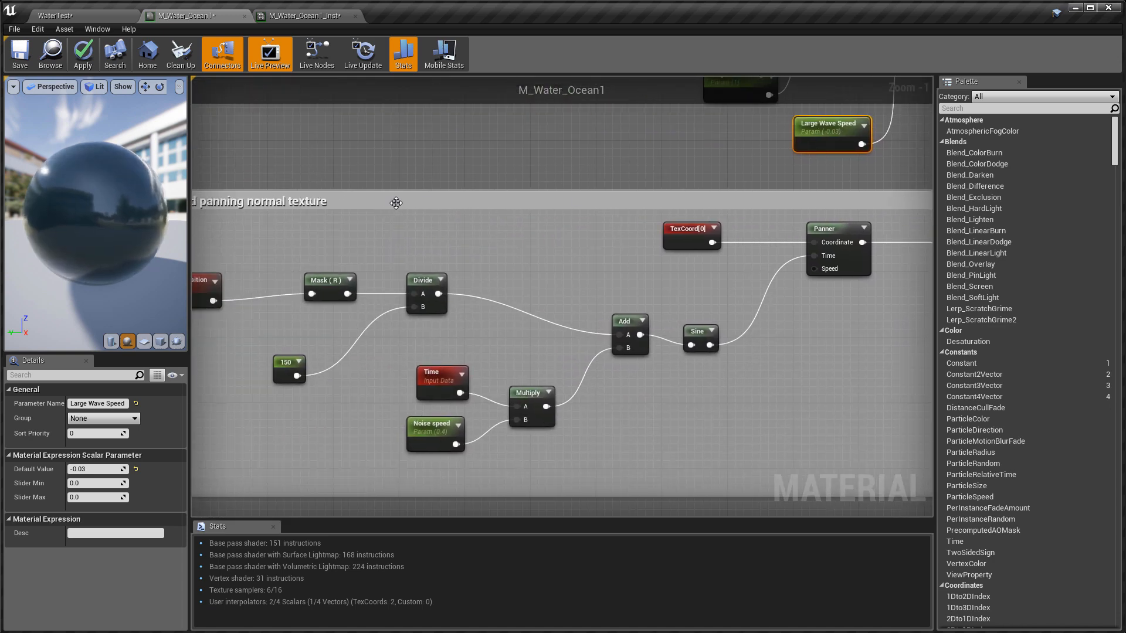
{"action": "right_click_drag", "start_coordinate": [418, 151], "coordinate": [397, 119]}
{"action": "left_click", "coordinate": [385, 410]}
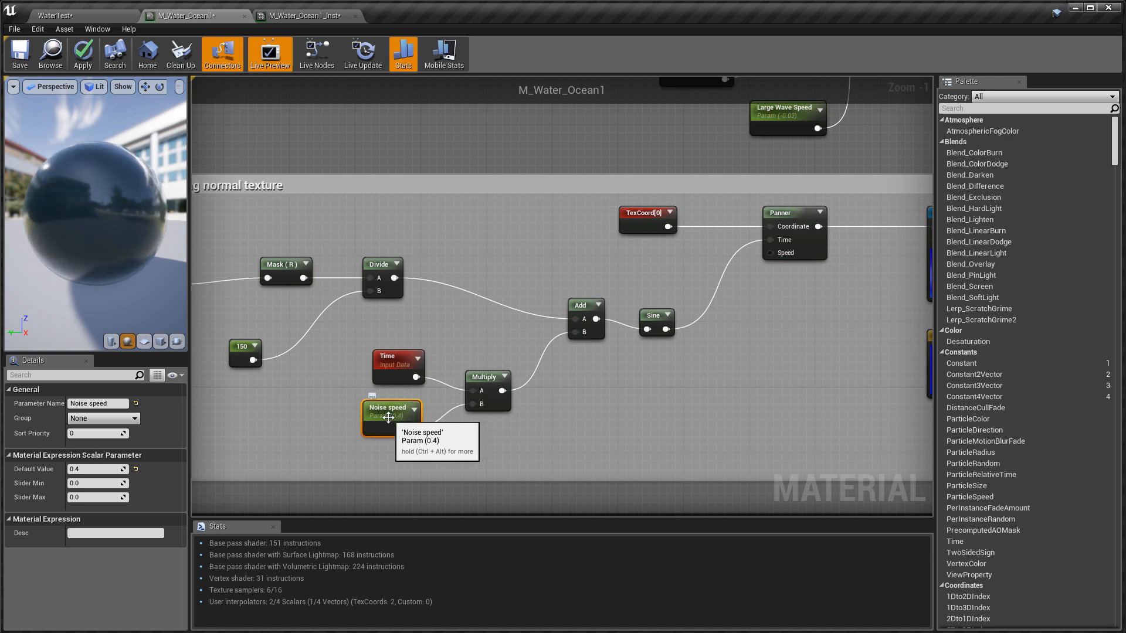
{"action": "left_click", "coordinate": [387, 408]}
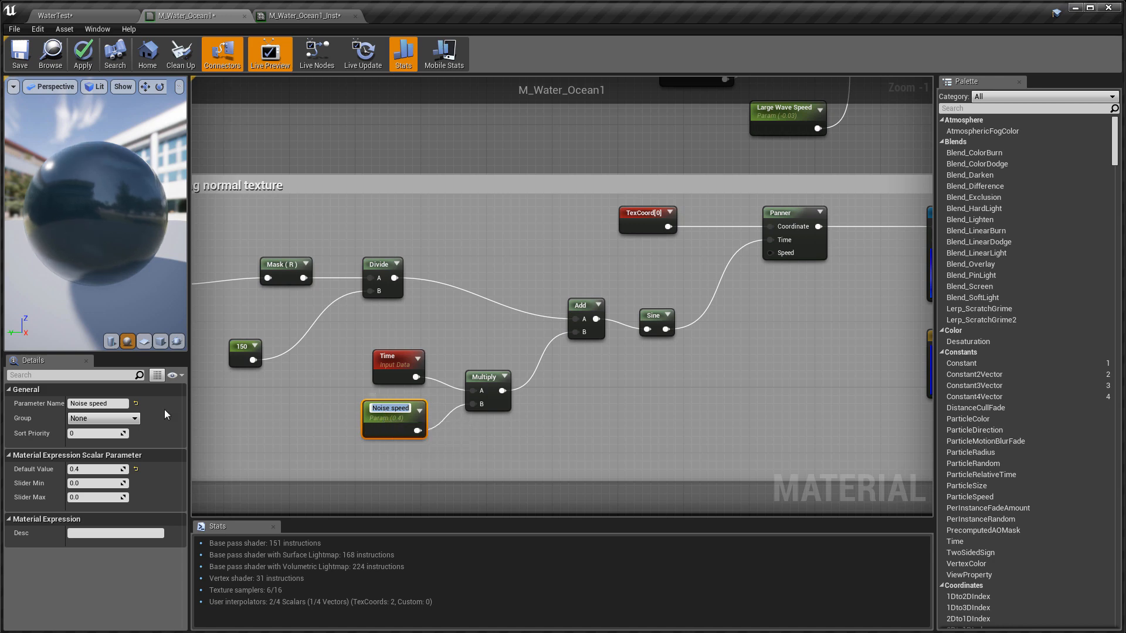
{"action": "left_click", "coordinate": [117, 406]}
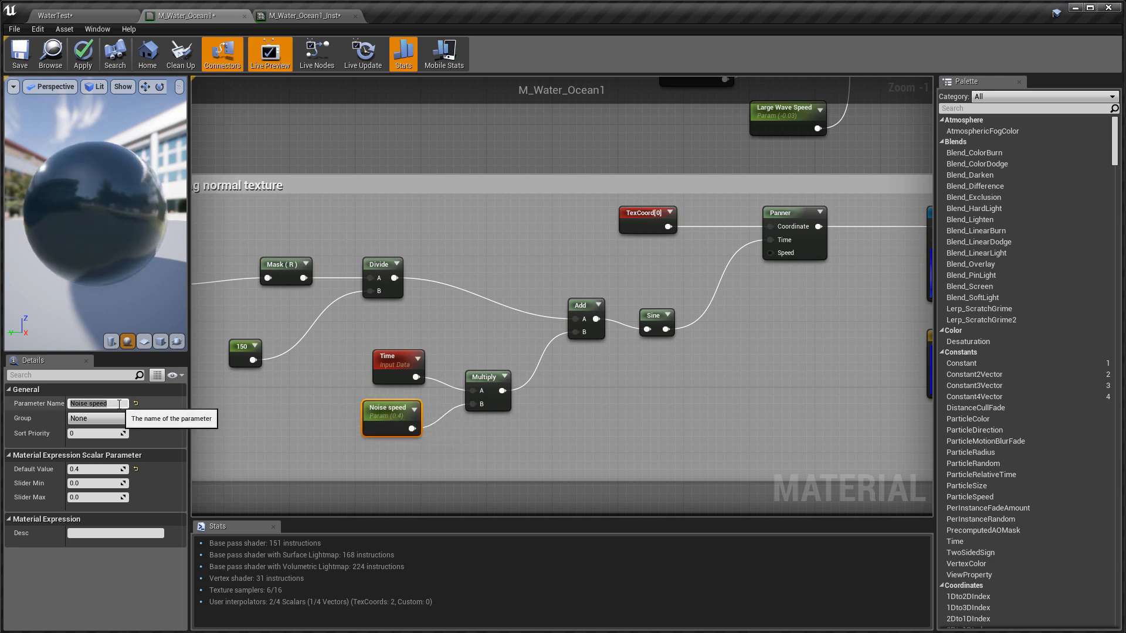
{"action": "mouse_move", "coordinate": [115, 404]}
{"action": "left_mouse_down"}
{"action": "mouse_move", "coordinate": [93, 403]}
{"action": "mouse_move", "coordinate": [124, 404]}
{"action": "left_mouse_up"}
{"action": "left_click", "coordinate": [73, 403]}
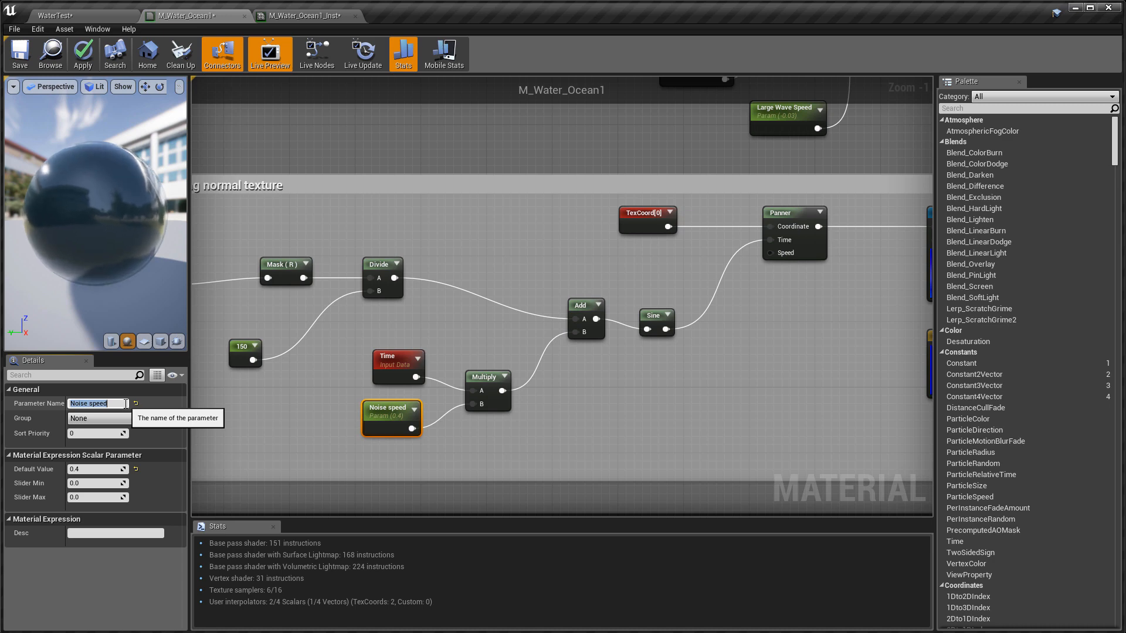
{"action": "type", "text": "Large"}
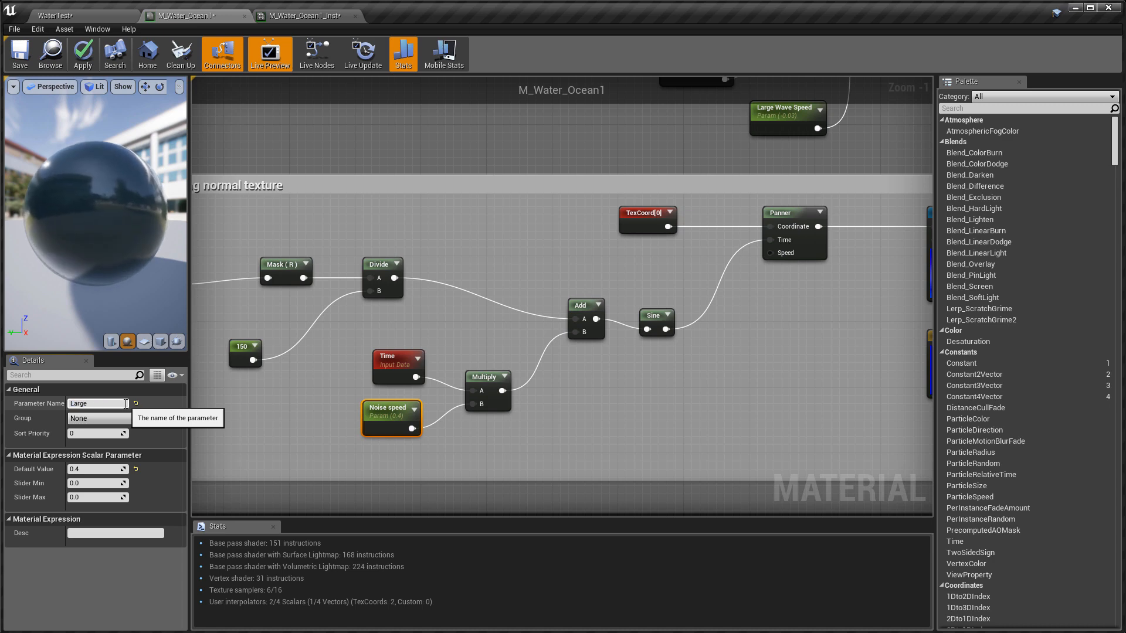
{"action": "type", "text": " Wave N"}
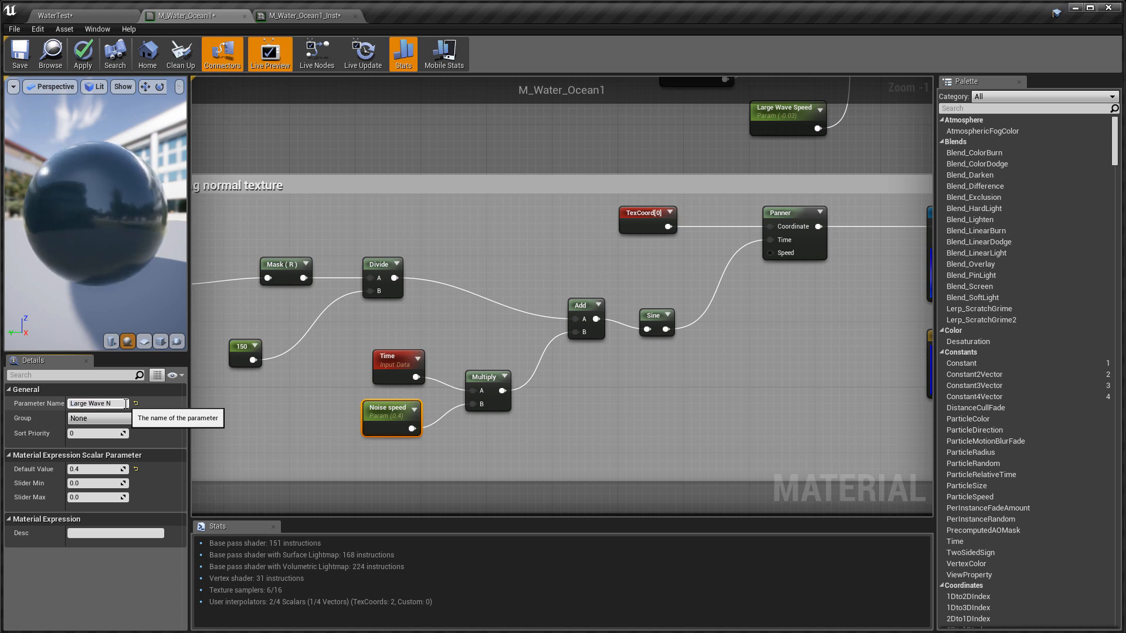
{"action": "type", "text": "oise Speed"}
{"action": "key", "text": "Return"}
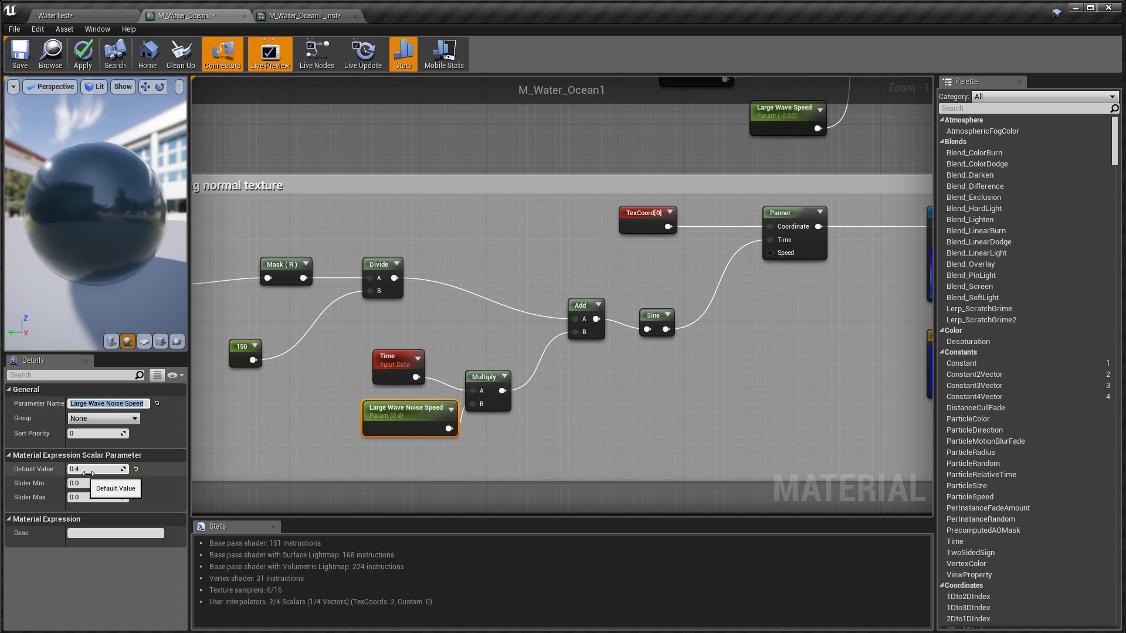
- Review the Large Wave parameters and the UTiling and VTiling settings of the TexCoord node in the panning normal texture group
{"action": "right_click_drag", "start_coordinate": [538, 245], "coordinate": [385, 322]}
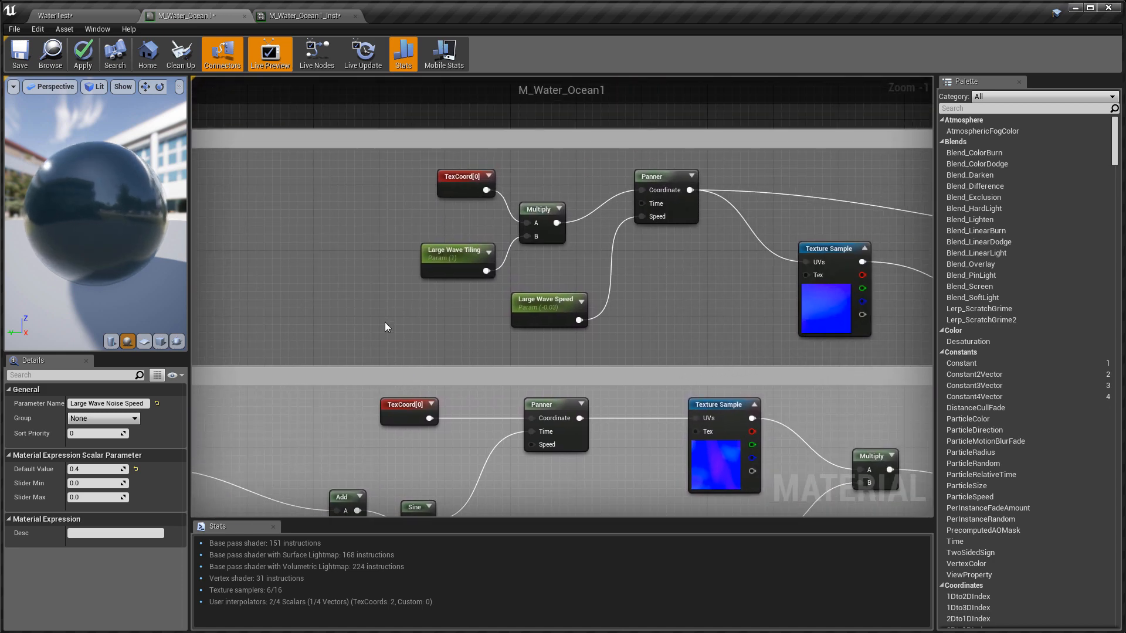
{"action": "left_click", "coordinate": [447, 259]}
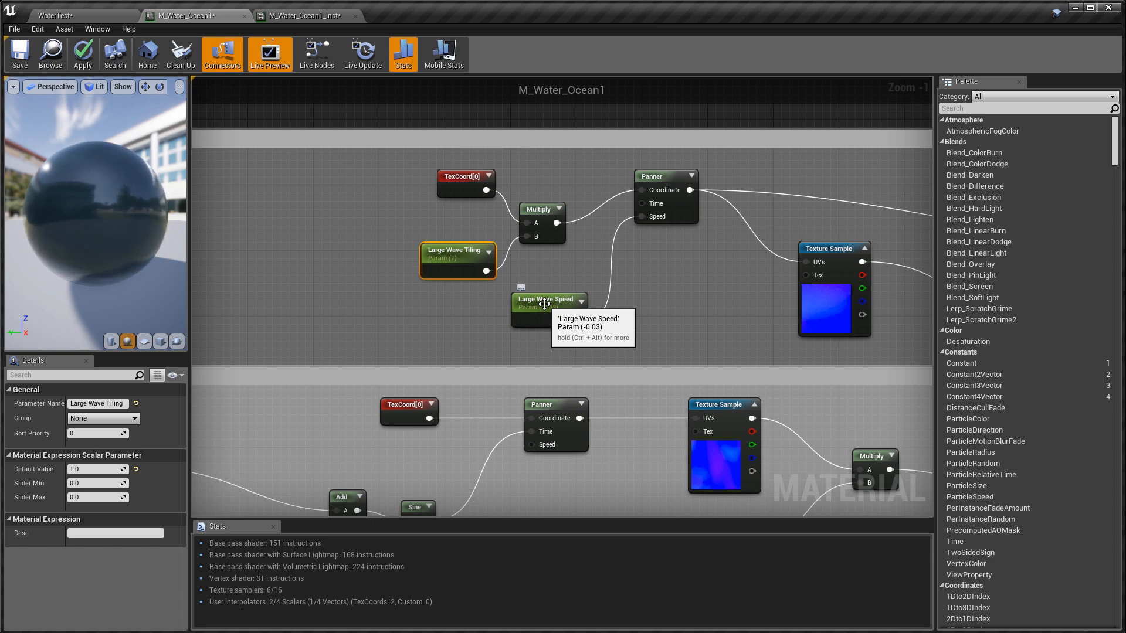
{"action": "right_click_drag", "start_coordinate": [473, 326], "coordinate": [653, 100]}
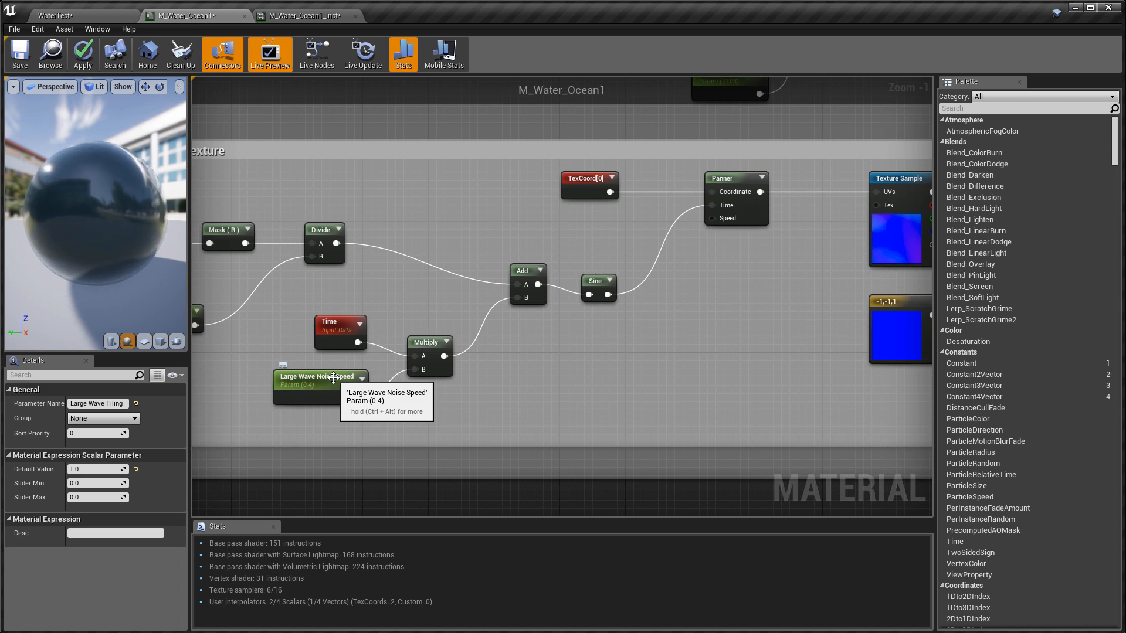
{"action": "right_click_drag", "start_coordinate": [493, 225], "coordinate": [605, 271]}
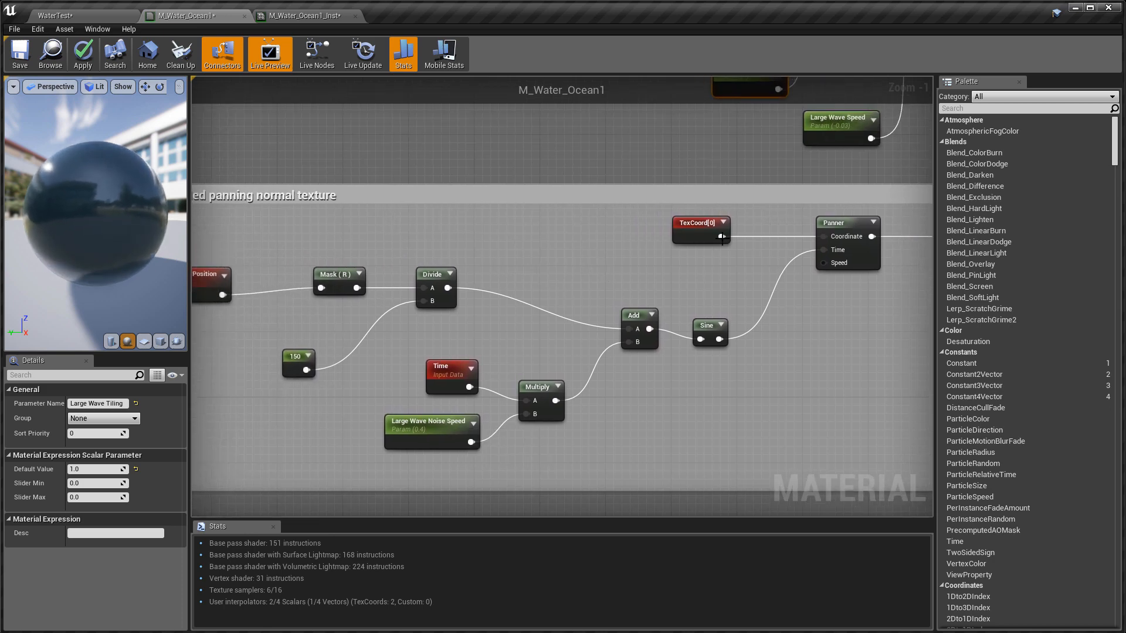
{"action": "left_click", "coordinate": [695, 235]}
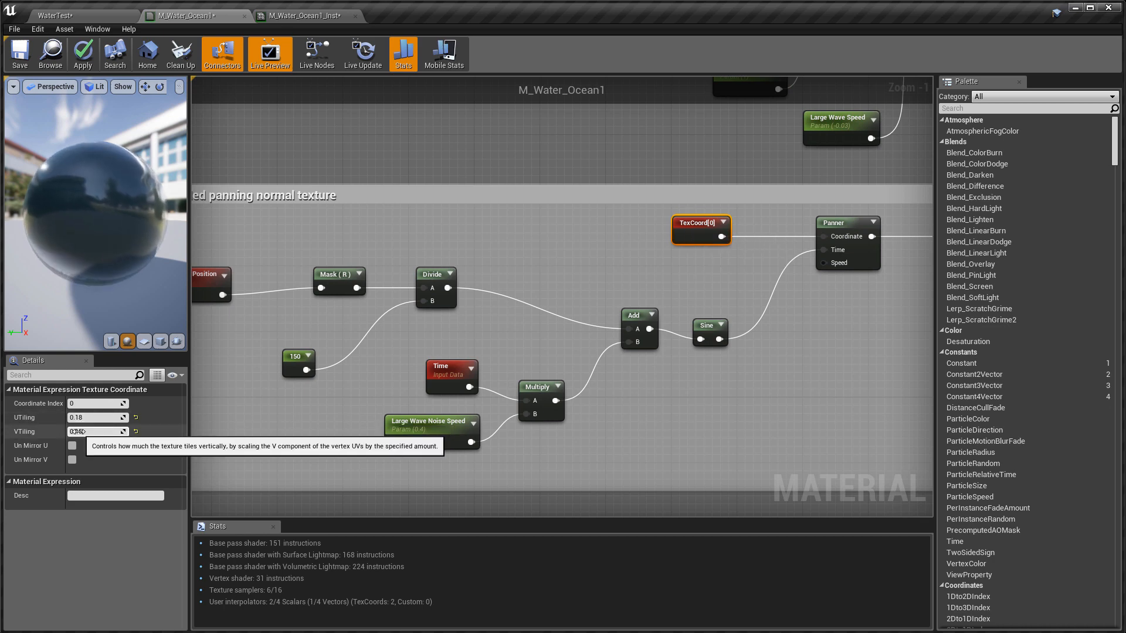
- Move the panning normal texture group's TexCoord node away from its Panner, then add a Multiply node and a scalar parameter between them
{"action": "right_click_drag", "start_coordinate": [585, 254], "coordinate": [589, 233]}
{"action": "left_click_drag", "start_coordinate": [687, 224], "coordinate": [653, 225]}
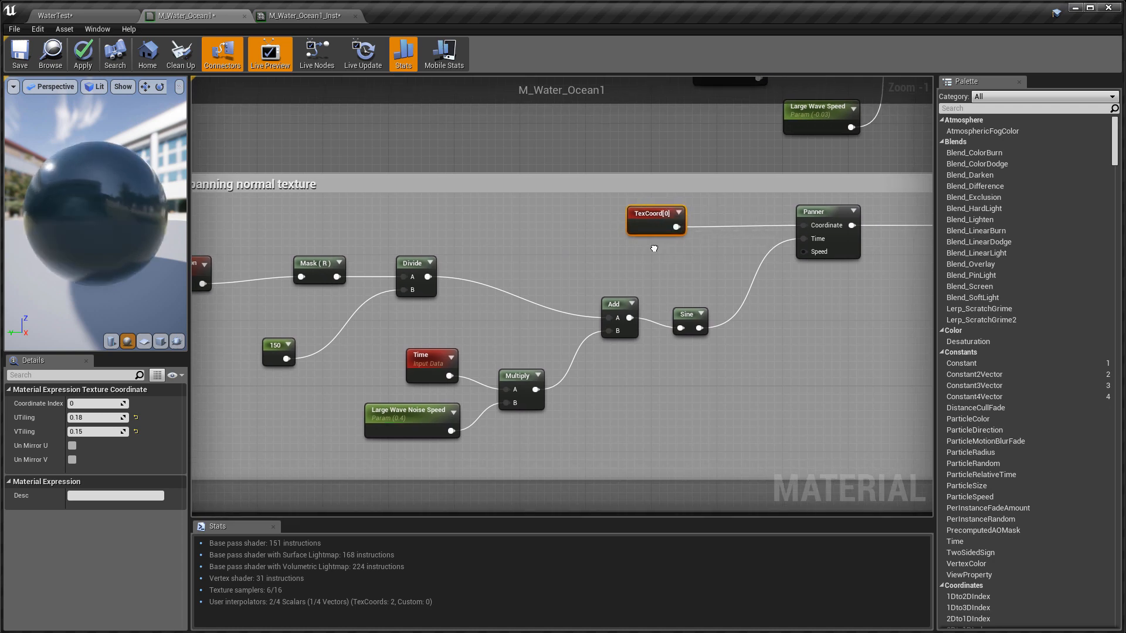
{"action": "right_click_drag", "start_coordinate": [646, 240], "coordinate": [558, 254]}
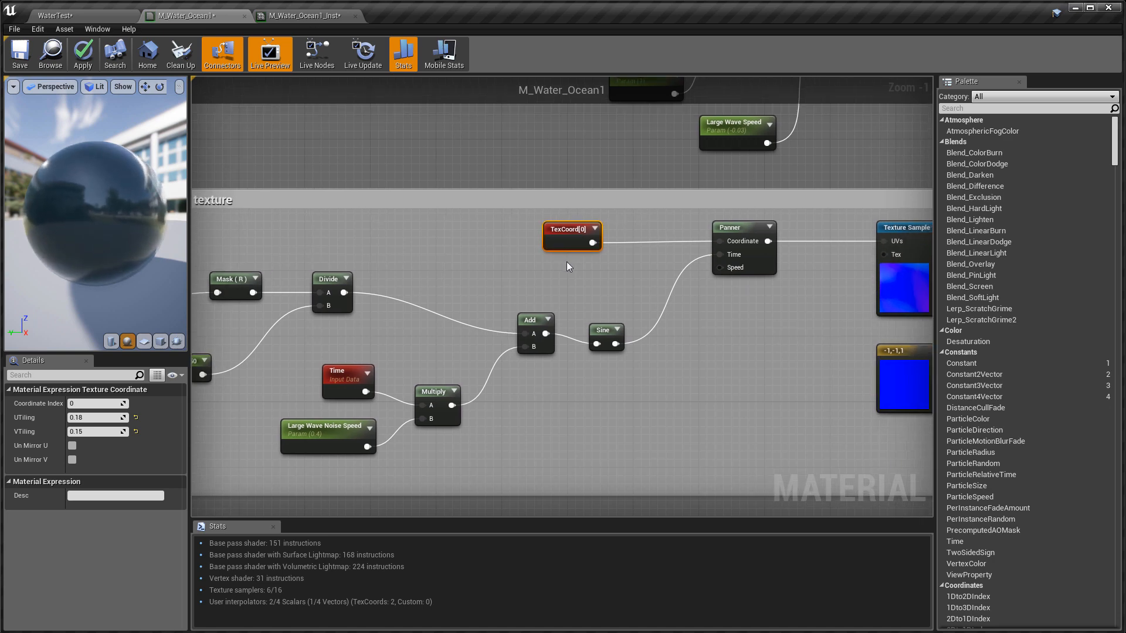
{"action": "left_click", "coordinate": [567, 262]}
{"action": "left_click_drag", "start_coordinate": [573, 265], "coordinate": [495, 222]}
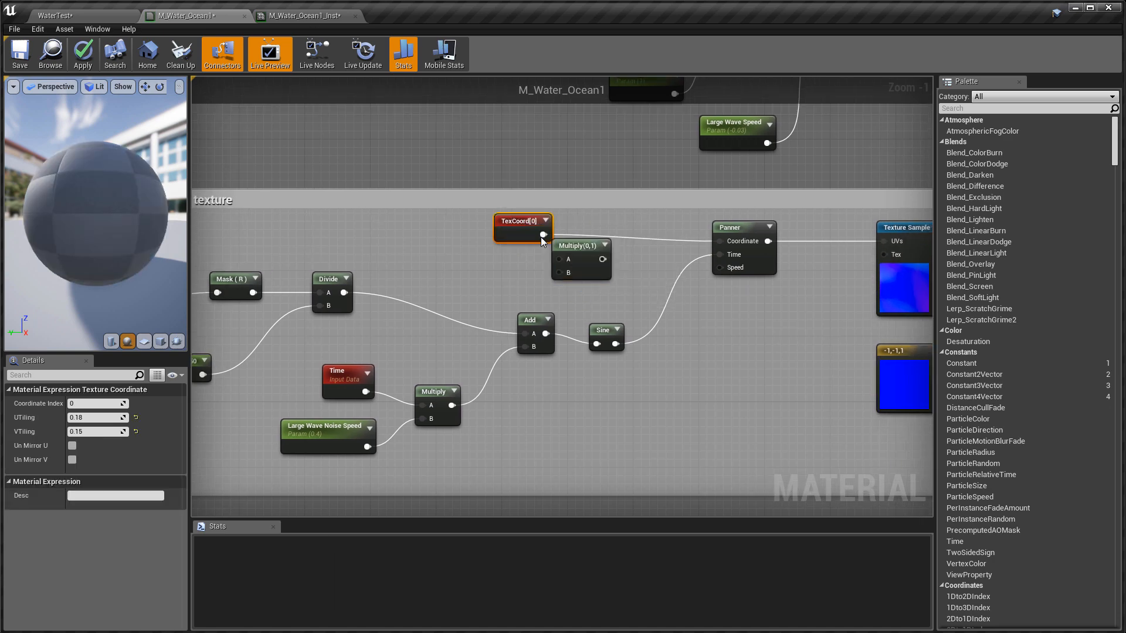
{"action": "left_click_drag", "start_coordinate": [569, 251], "coordinate": [595, 253]}
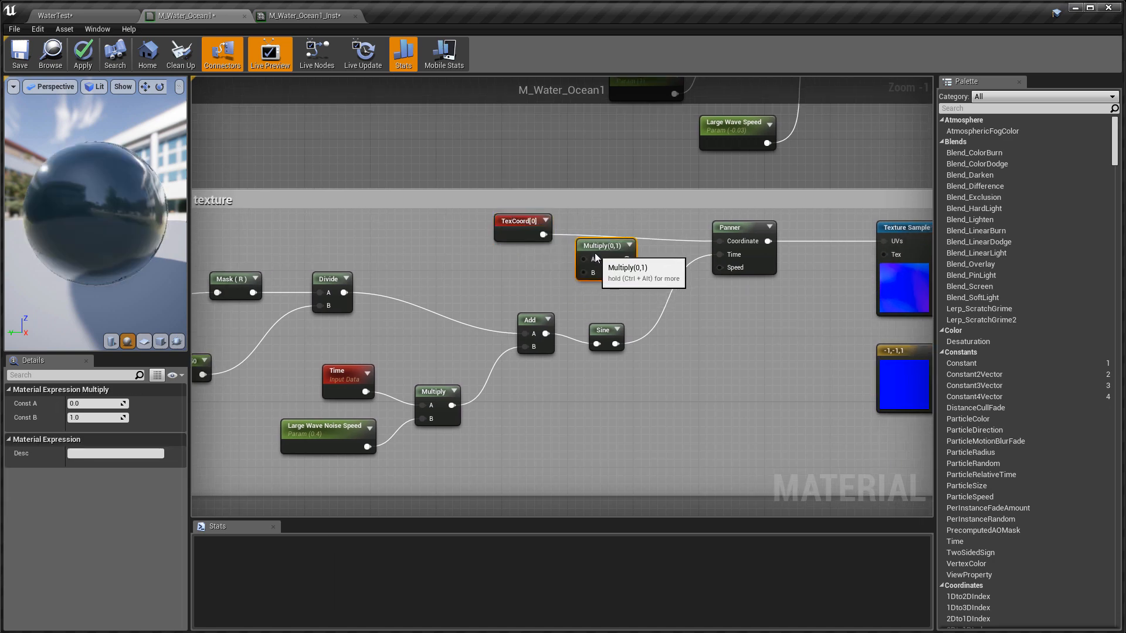
{"action": "left_click", "coordinate": [510, 270]}
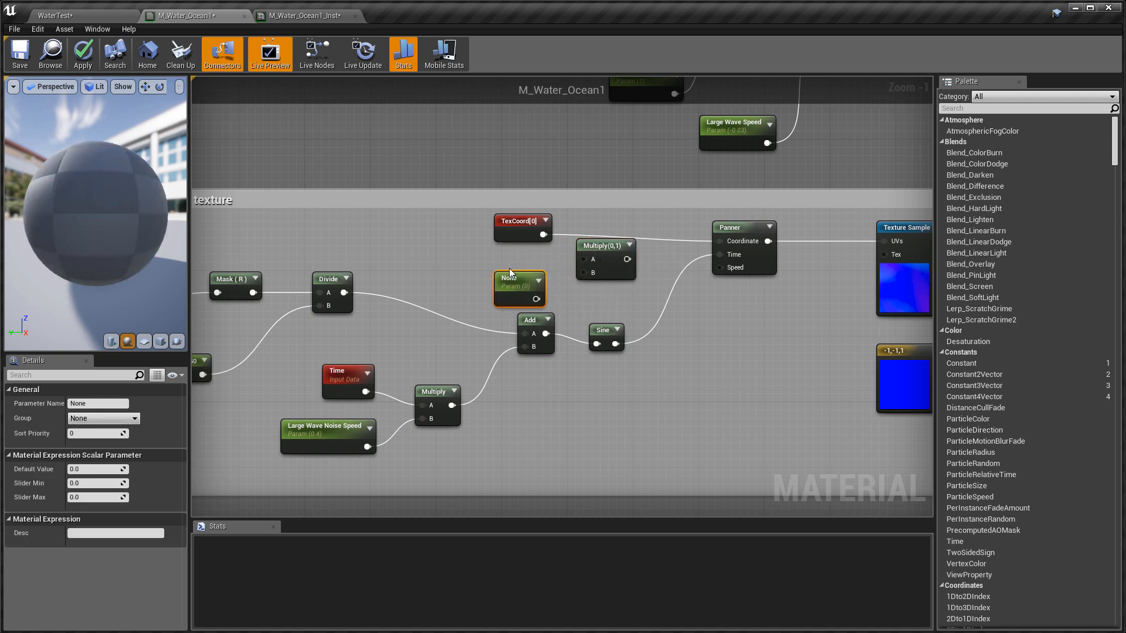
- Reposition the unnamed scalar parameter below the TexCoord node, name it Large Wave Movement Tiling, and set its default value to 1
{"action": "left_click", "coordinate": [512, 225]}
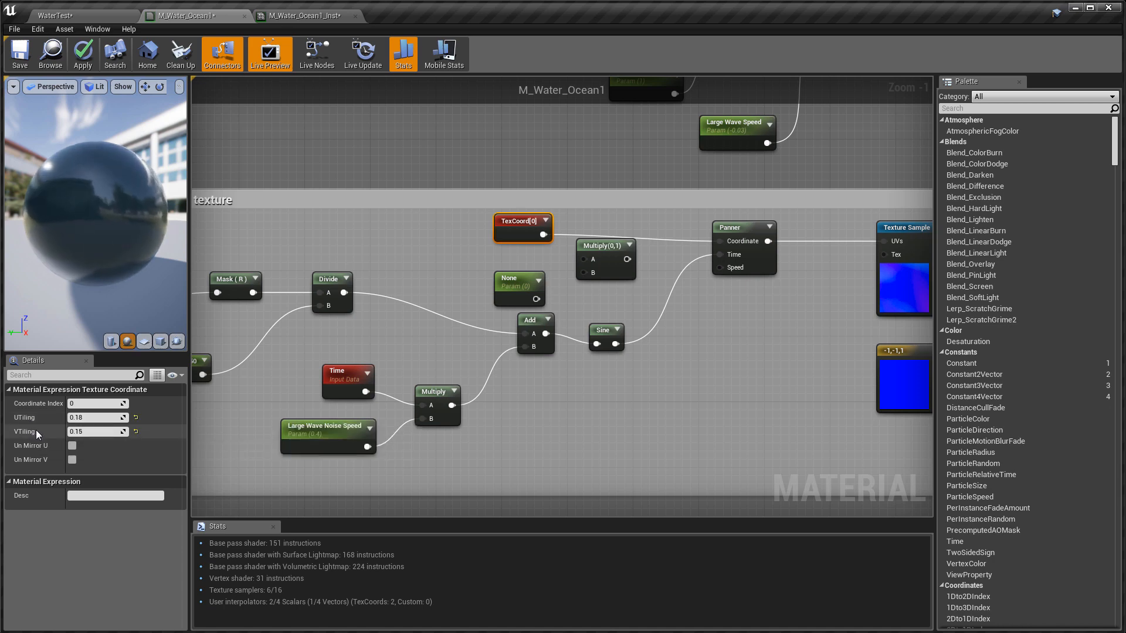
{"action": "left_click", "coordinate": [510, 280]}
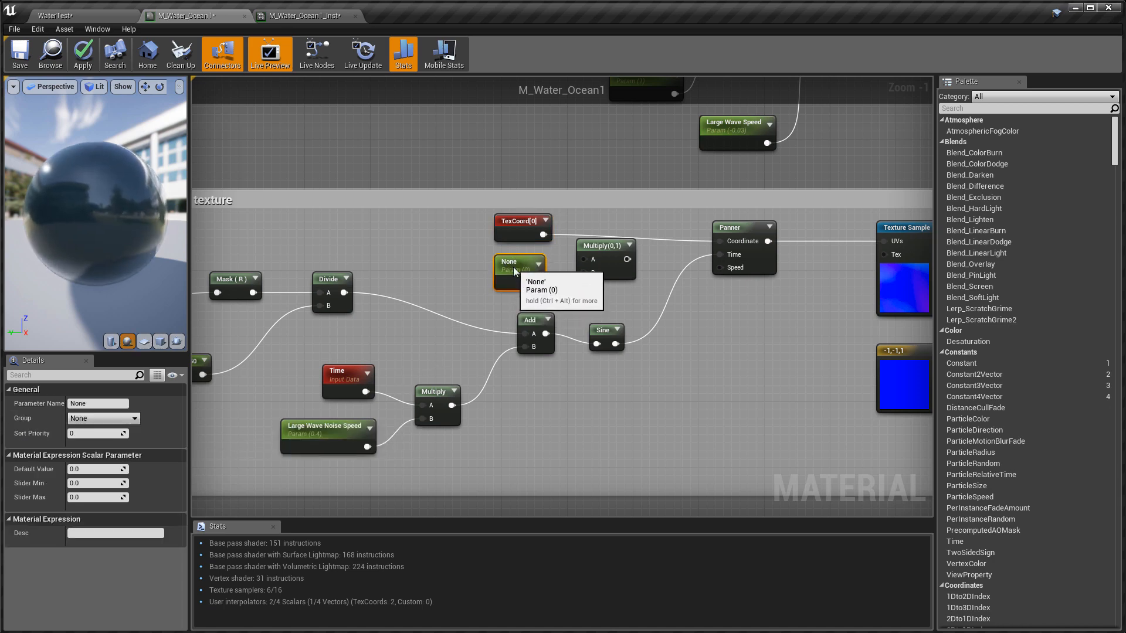
{"action": "left_click_drag", "start_coordinate": [510, 279], "coordinate": [516, 271]}
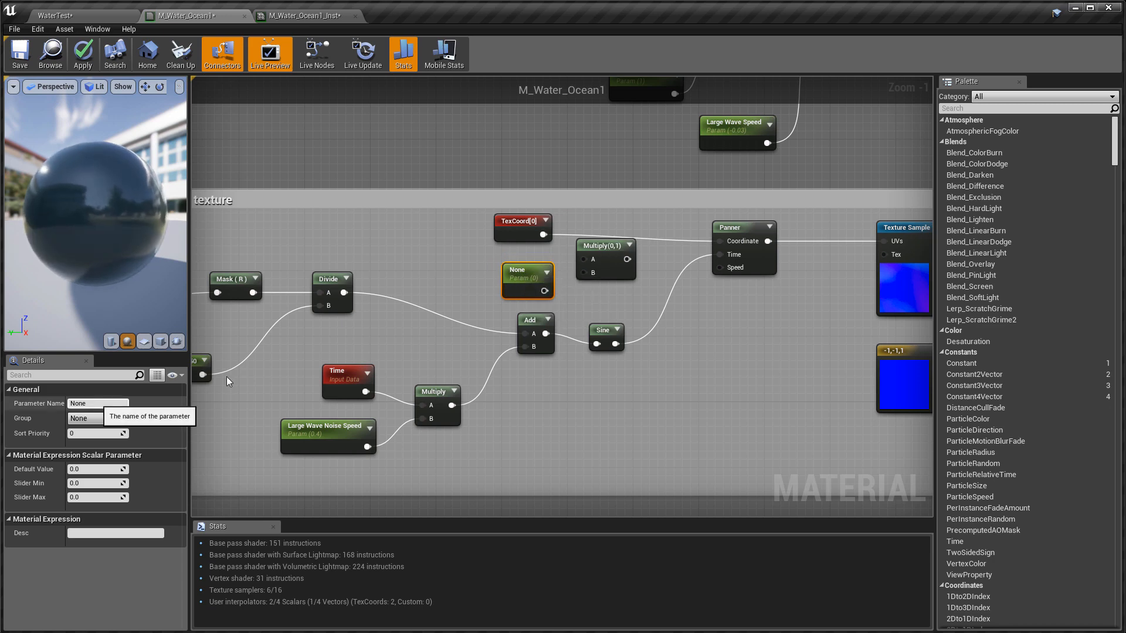
{"action": "left_click", "coordinate": [104, 404]}
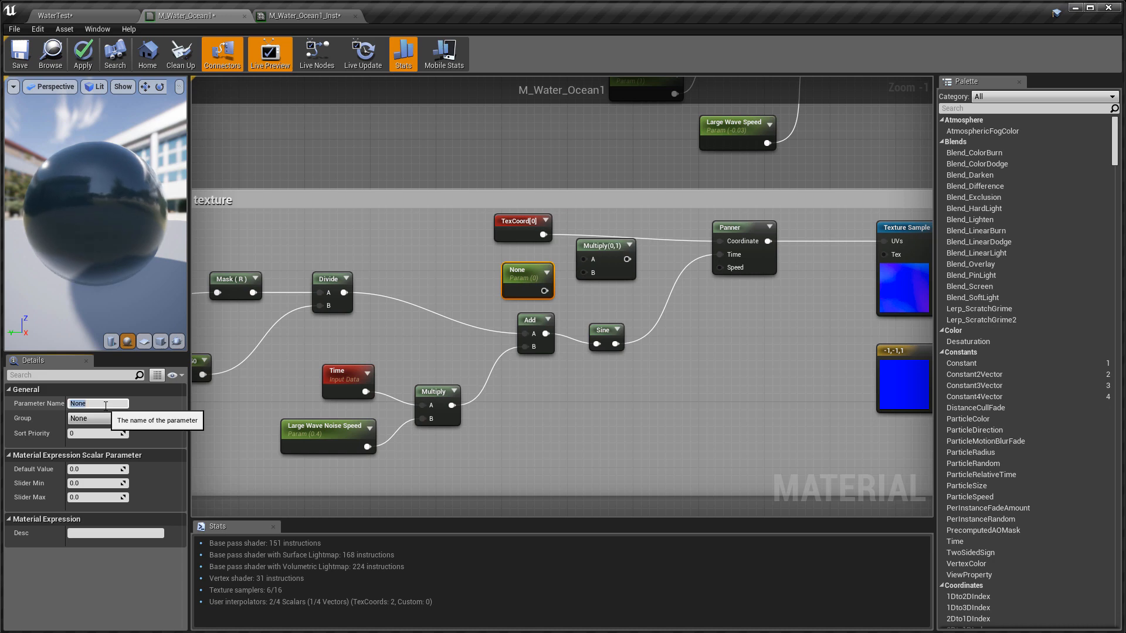
{"action": "type", "text": "Large Wave Movement Tiling"}
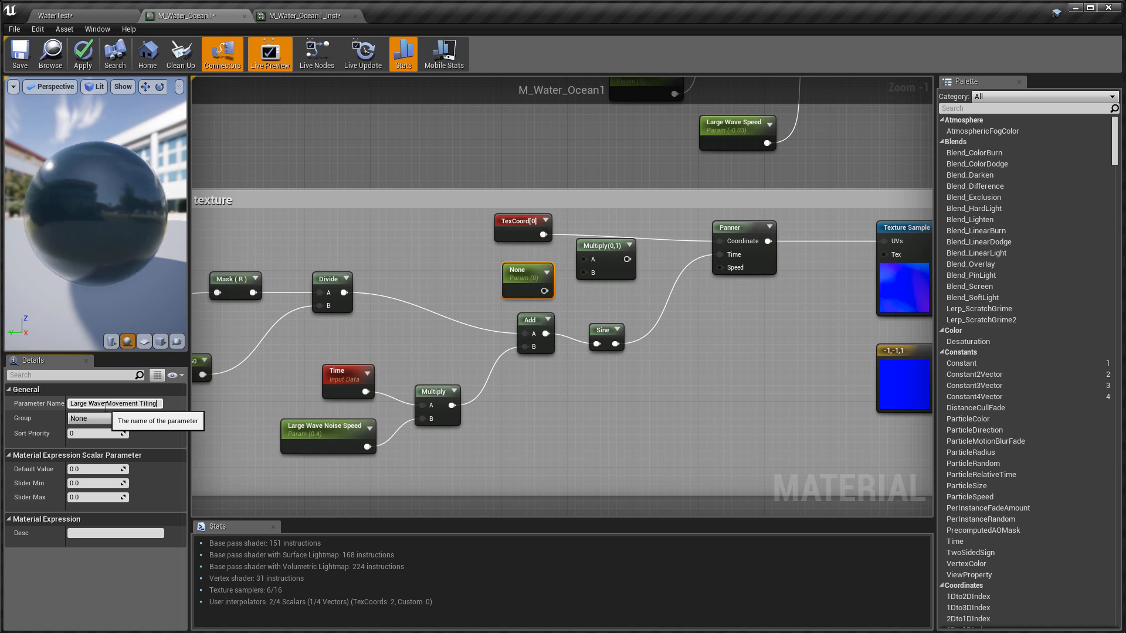
{"action": "key", "text": "Return"}
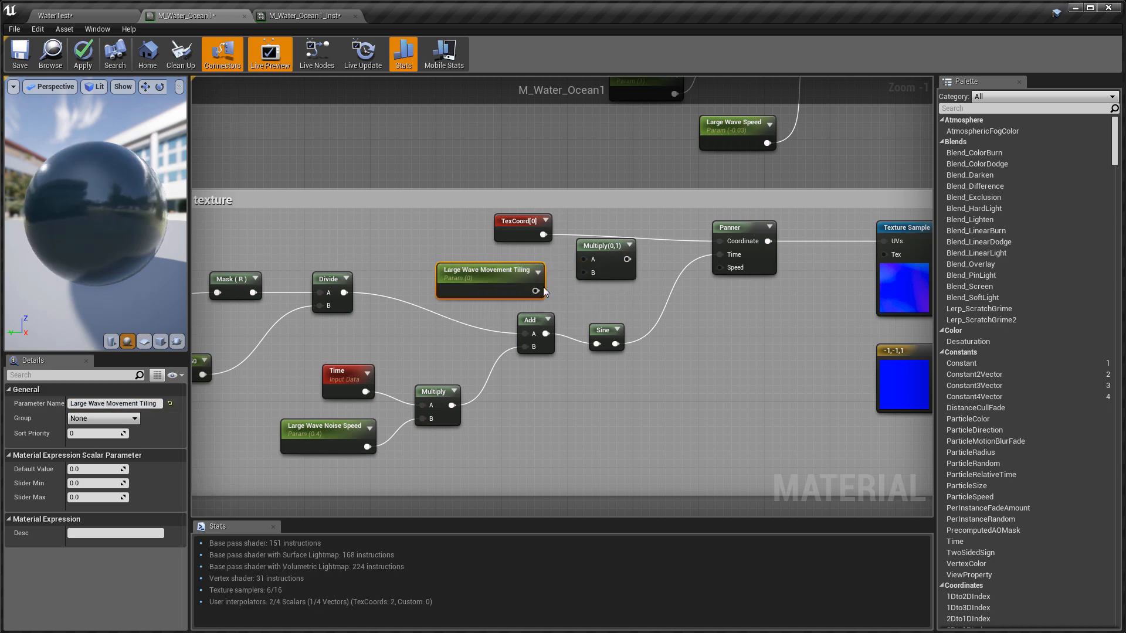
{"action": "left_click", "coordinate": [81, 469]}
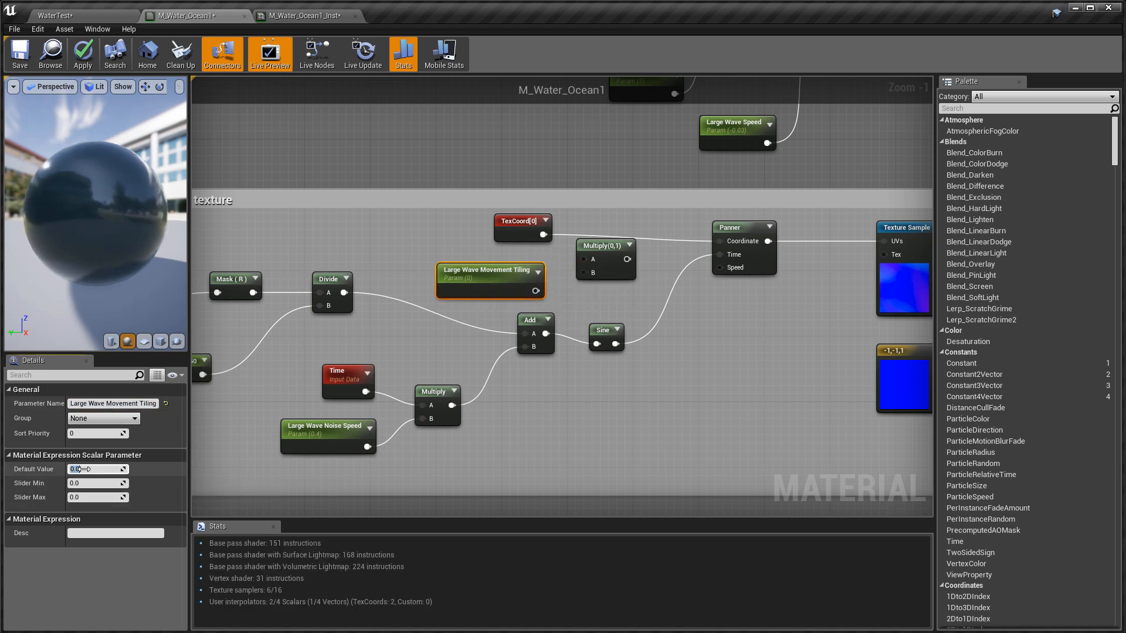
{"action": "type", "text": "1"}
{"action": "key", "text": "Return"}
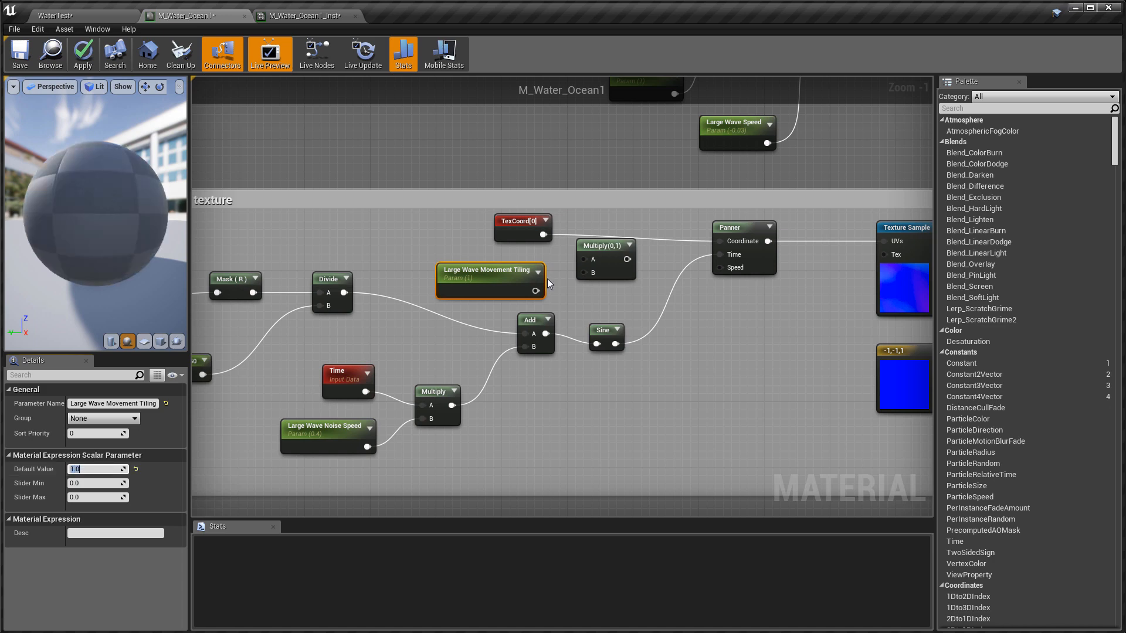
- Multiply the TexCoord output by Large Wave Movement Tiling and feed the product into the Panner's Coordinate input
{"action": "left_click_drag", "start_coordinate": [535, 291], "coordinate": [584, 273]}
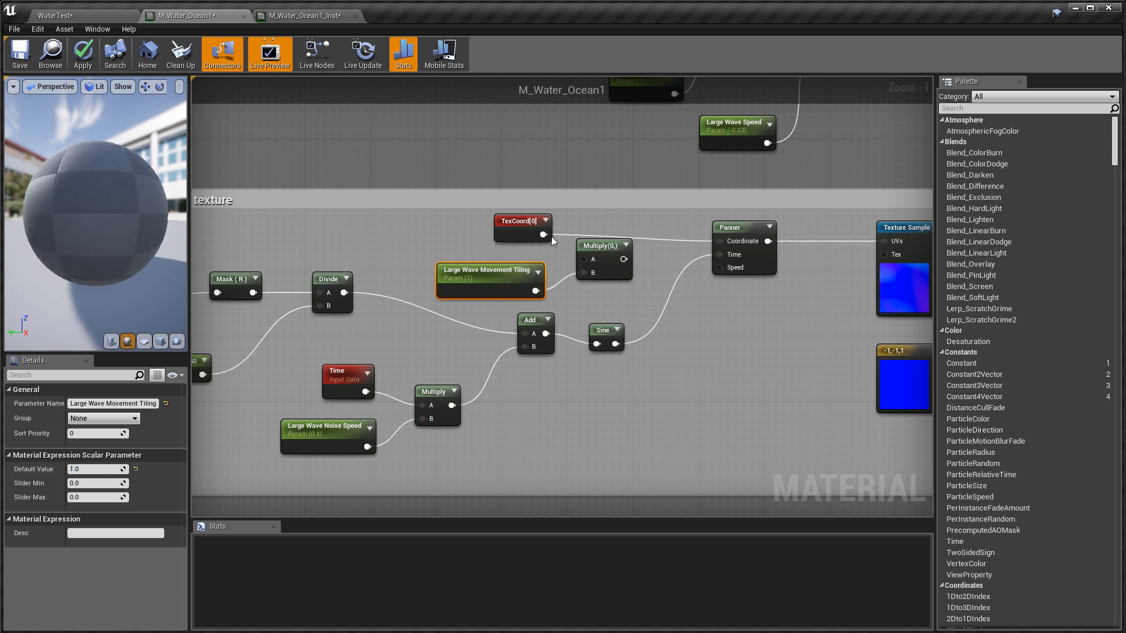
{"action": "left_click", "coordinate": [543, 235]}
{"action": "left_click_drag", "start_coordinate": [543, 235], "coordinate": [721, 241]}
{"action": "left_click", "coordinate": [738, 227]}
- Examine the Absolute World Position, Divide and Mask nodes in the sine controlled panning normal texture group
{"action": "right_click_drag", "start_coordinate": [645, 221], "coordinate": [739, 221]}
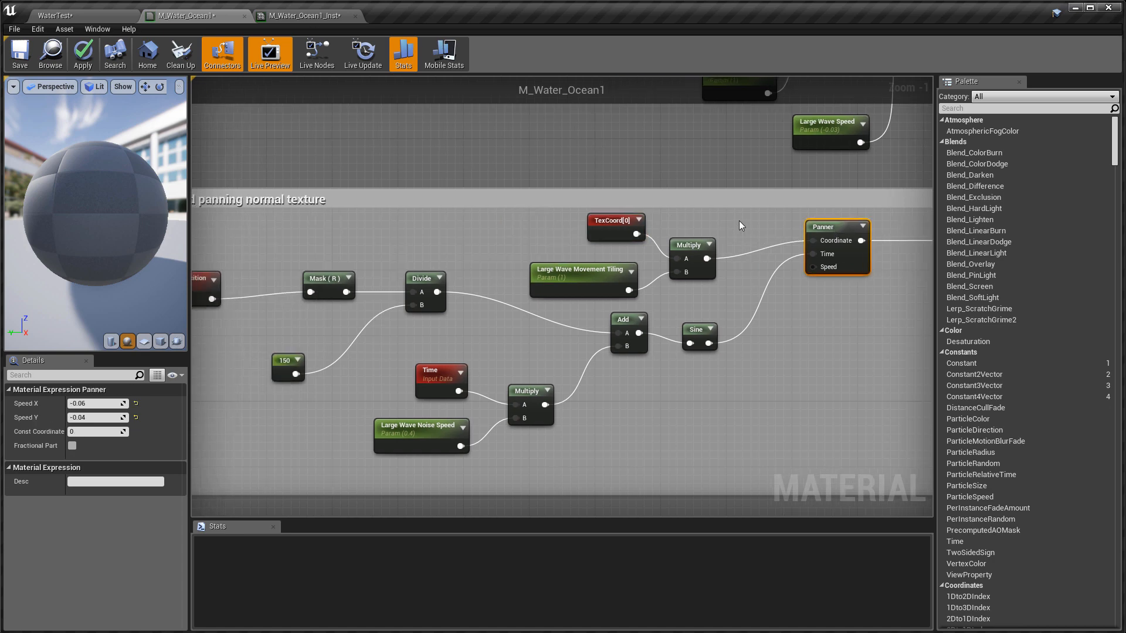
{"action": "scroll", "coordinate": [739, 221], "scroll_direction": "down", "scroll_amount": 2}
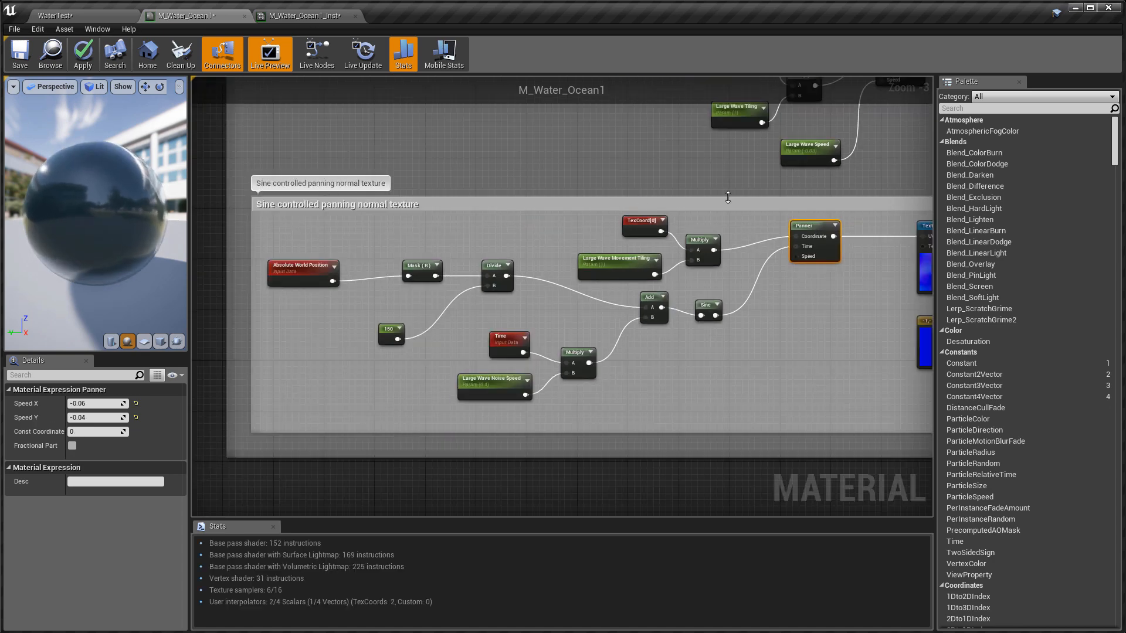
{"action": "scroll", "coordinate": [624, 192], "scroll_direction": "down", "scroll_amount": 7}
{"action": "double_click", "coordinate": [624, 191]}
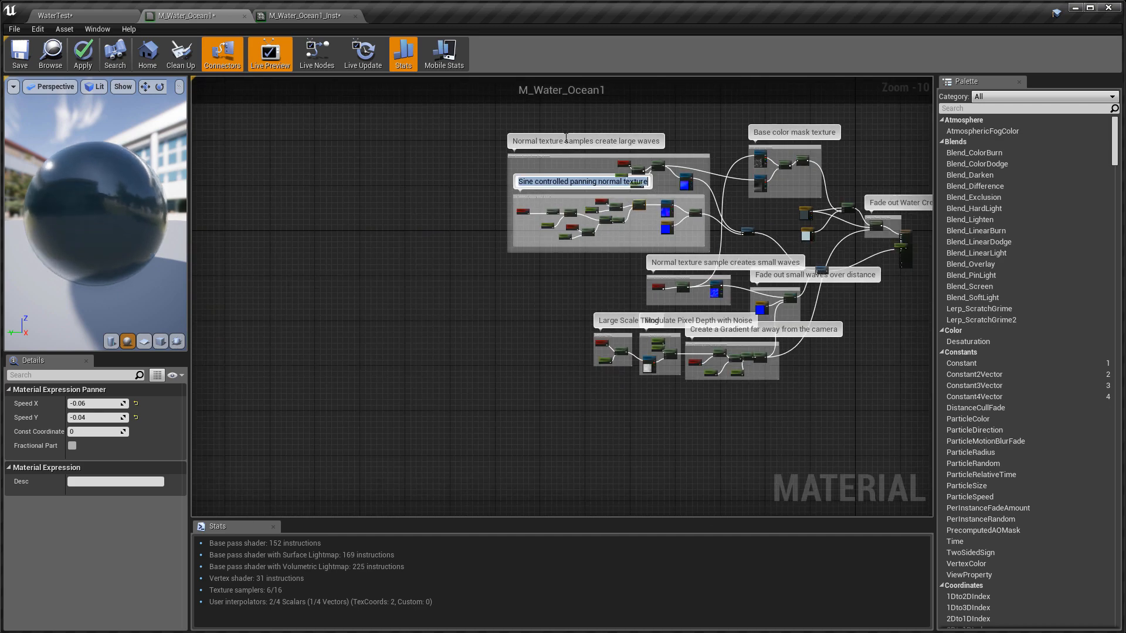
{"action": "left_click", "coordinate": [558, 167]}
{"action": "scroll", "coordinate": [560, 170], "scroll_direction": "up", "scroll_amount": 9}
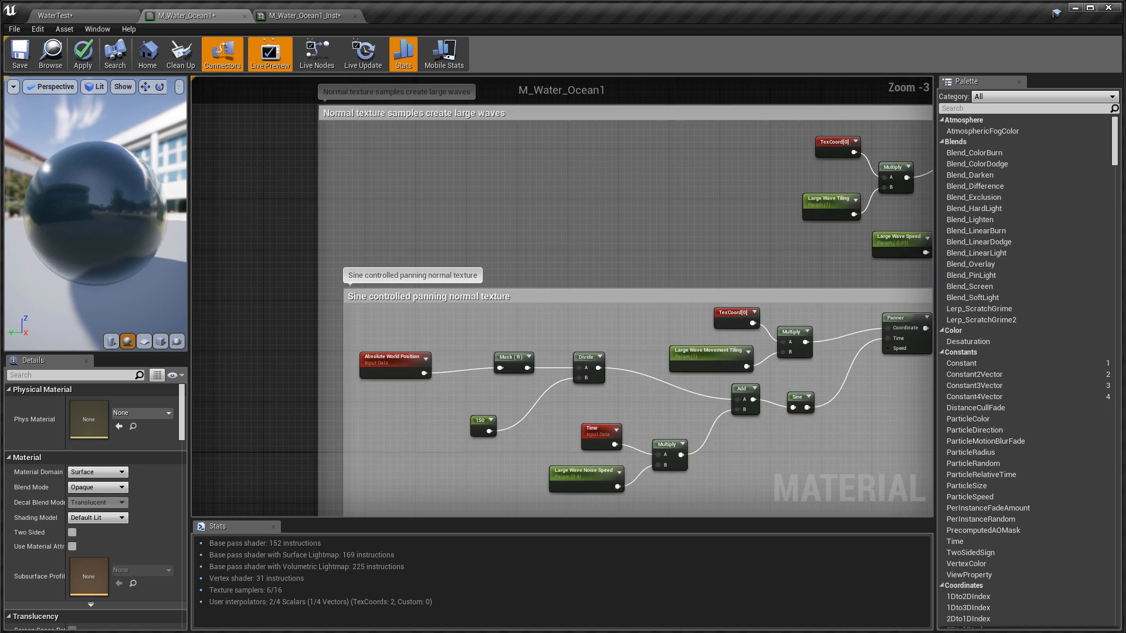
{"action": "right_click_drag", "start_coordinate": [555, 208], "coordinate": [641, 130]}
{"action": "right_click_drag", "start_coordinate": [495, 228], "coordinate": [662, 233]}
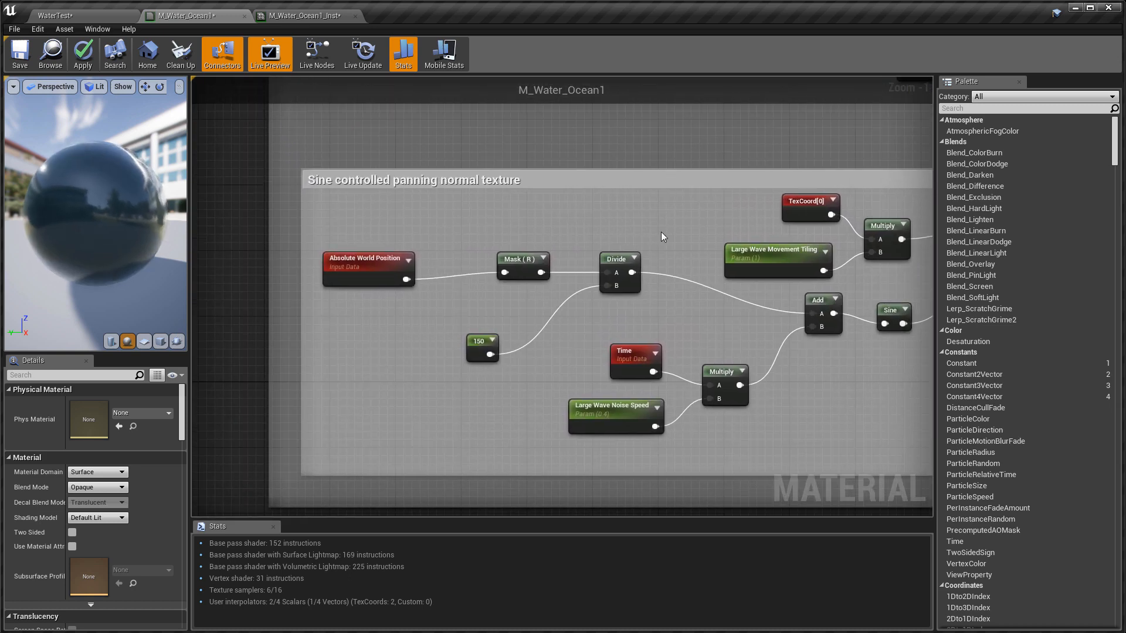
{"action": "left_click", "coordinate": [379, 263]}
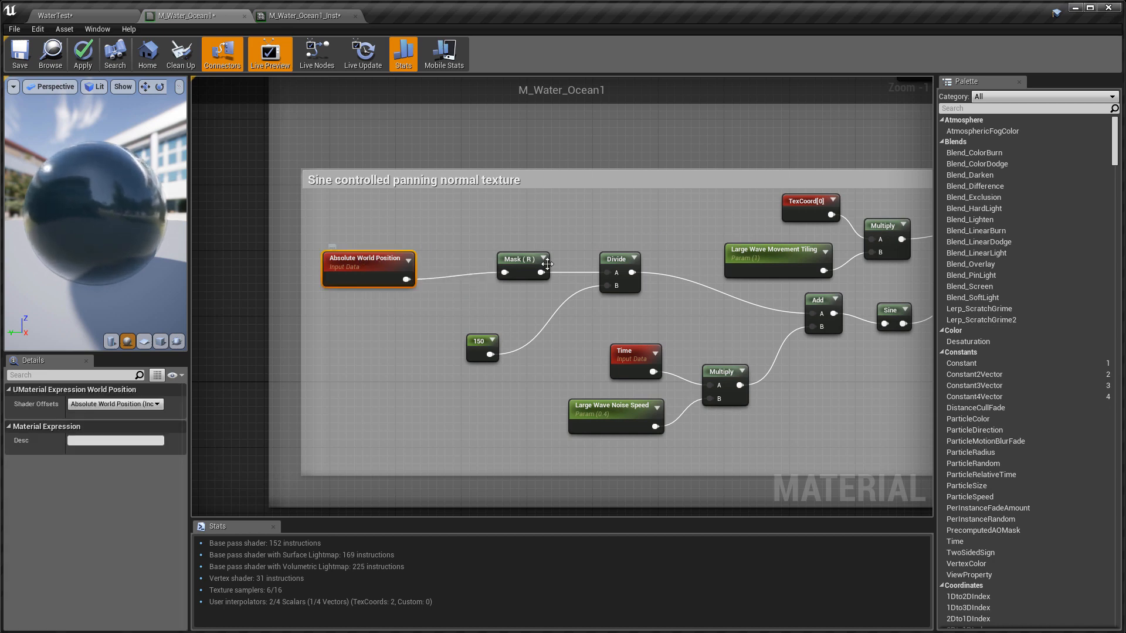
{"action": "left_click", "coordinate": [619, 260]}
{"action": "left_click", "coordinate": [519, 263]}
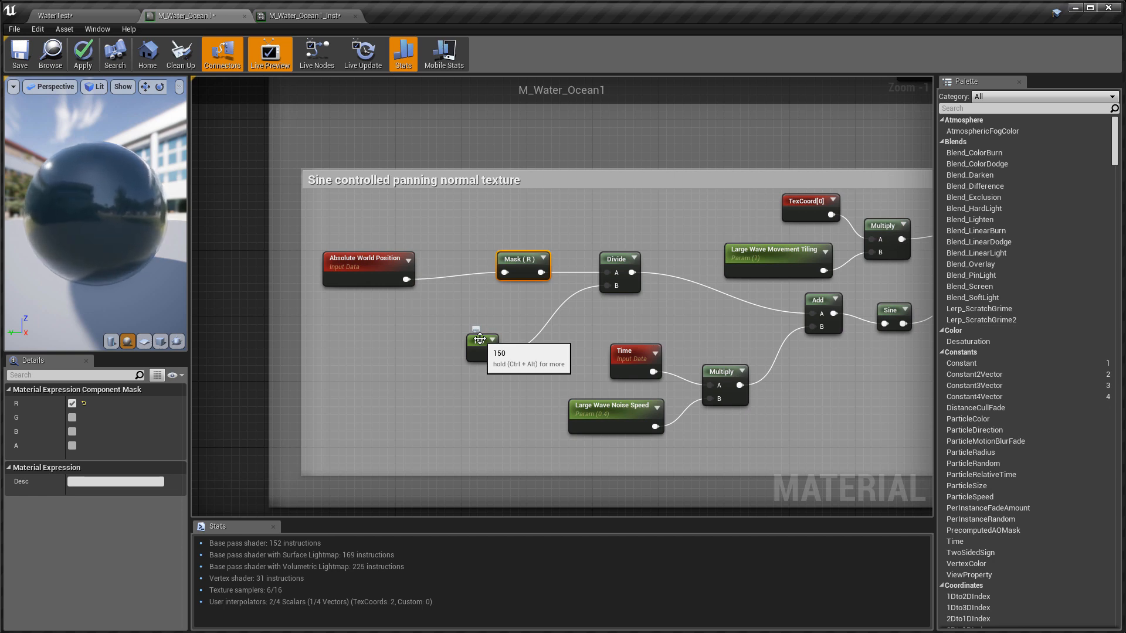
- Convert the 150 constant feeding the Divide node into a parameter named Large Wave World Position Tiling, and shift it away from Divide
{"action": "left_click", "coordinate": [480, 340]}
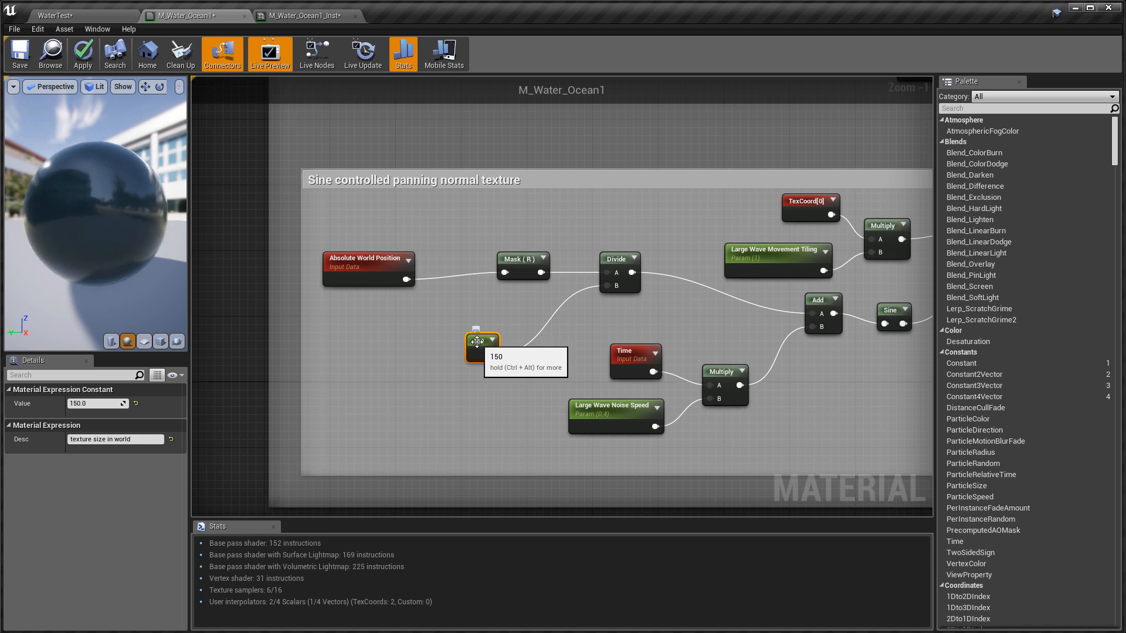
{"action": "right_click", "coordinate": [476, 341]}
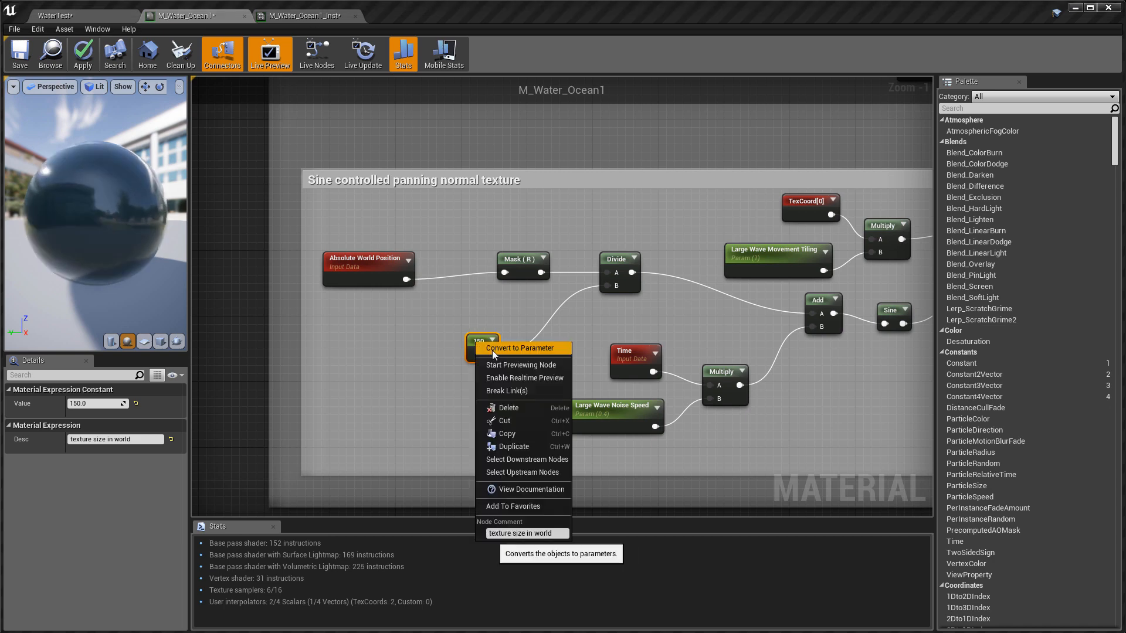
{"action": "left_click", "coordinate": [491, 350]}
{"action": "left_click_drag", "start_coordinate": [492, 351], "coordinate": [455, 366]}
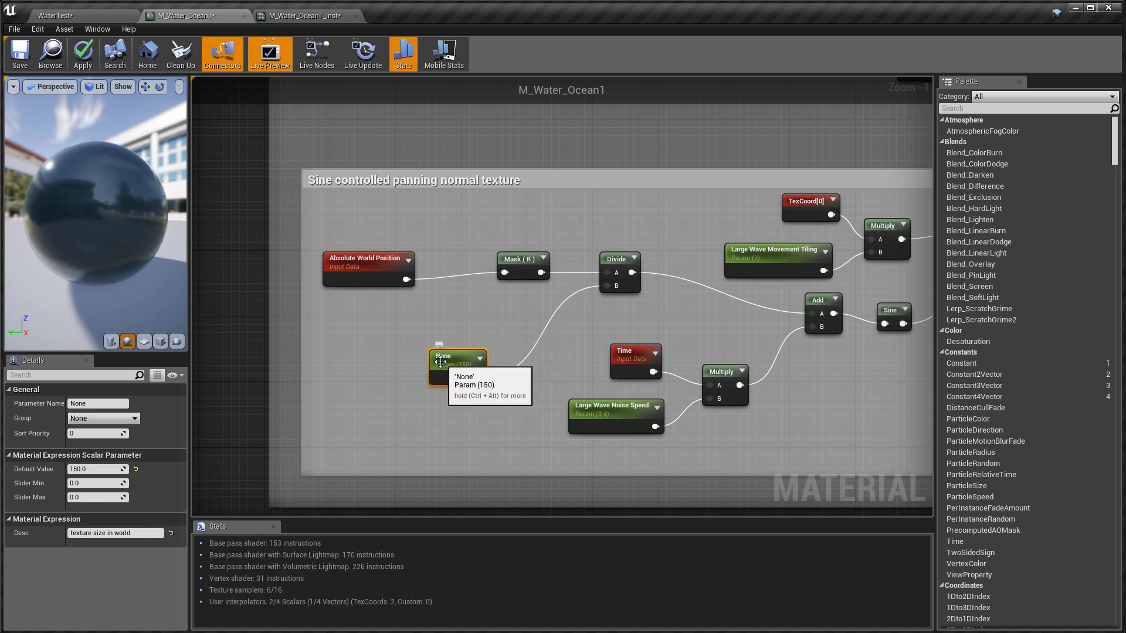
{"action": "left_click", "coordinate": [97, 404]}
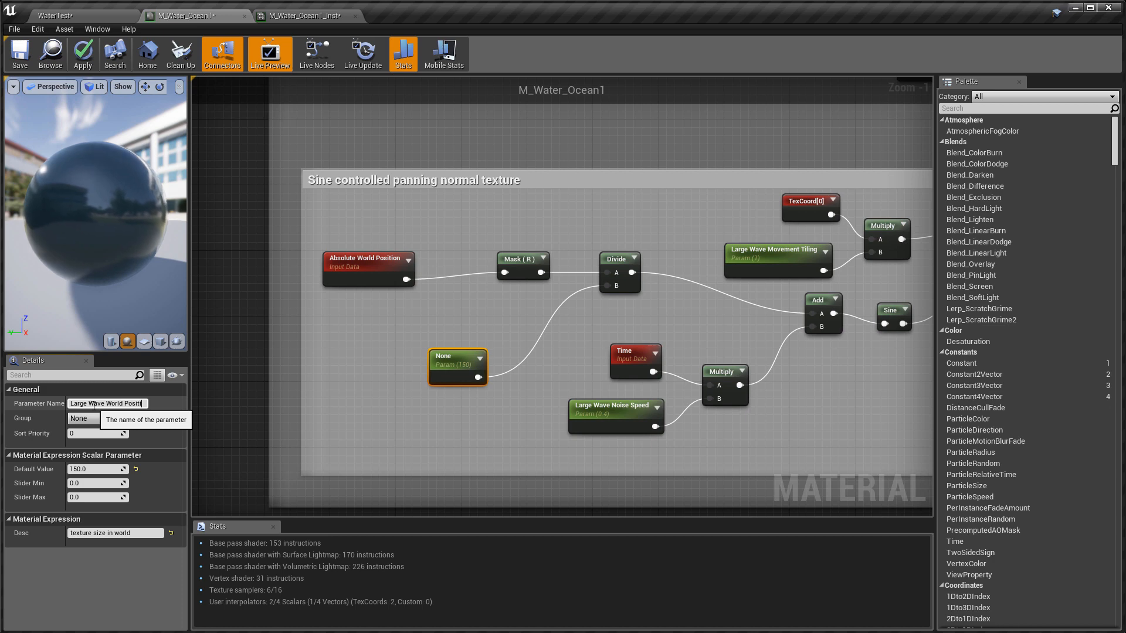
{"action": "type", "text": "g"}
{"action": "key", "text": "Return"}
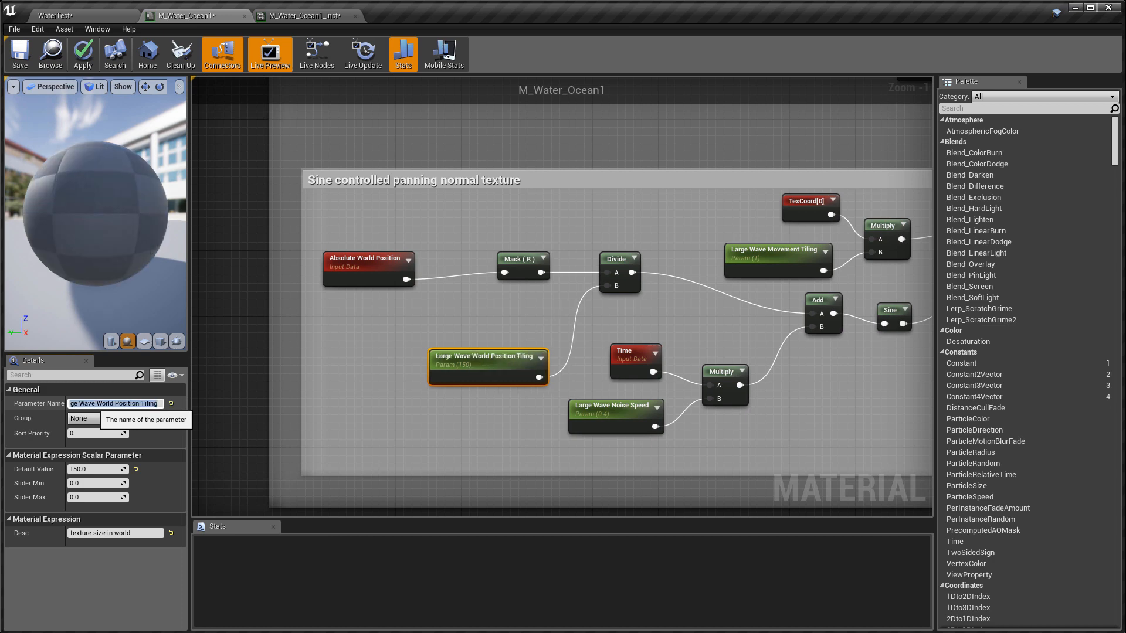
- Review the Large Wave tiling, speed, world position and movement parameters across both large wave groups
{"action": "right_click_drag", "start_coordinate": [542, 224], "coordinate": [508, 243]}
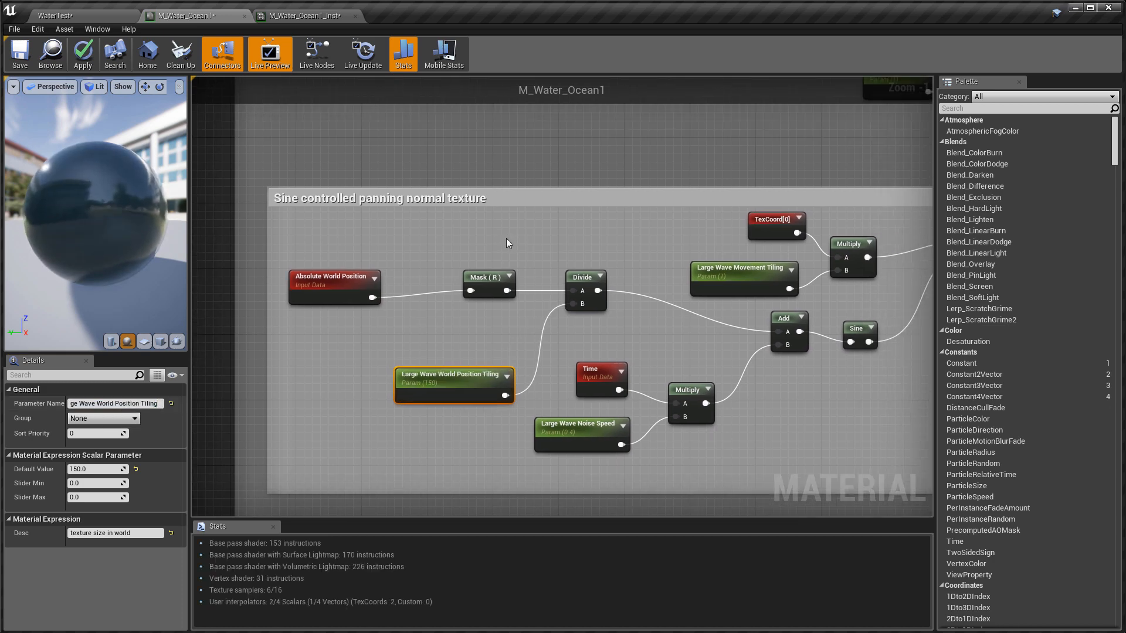
{"action": "scroll", "coordinate": [505, 238], "scroll_direction": "down", "scroll_amount": 3}
{"action": "right_click_drag", "start_coordinate": [563, 201], "coordinate": [459, 310]}
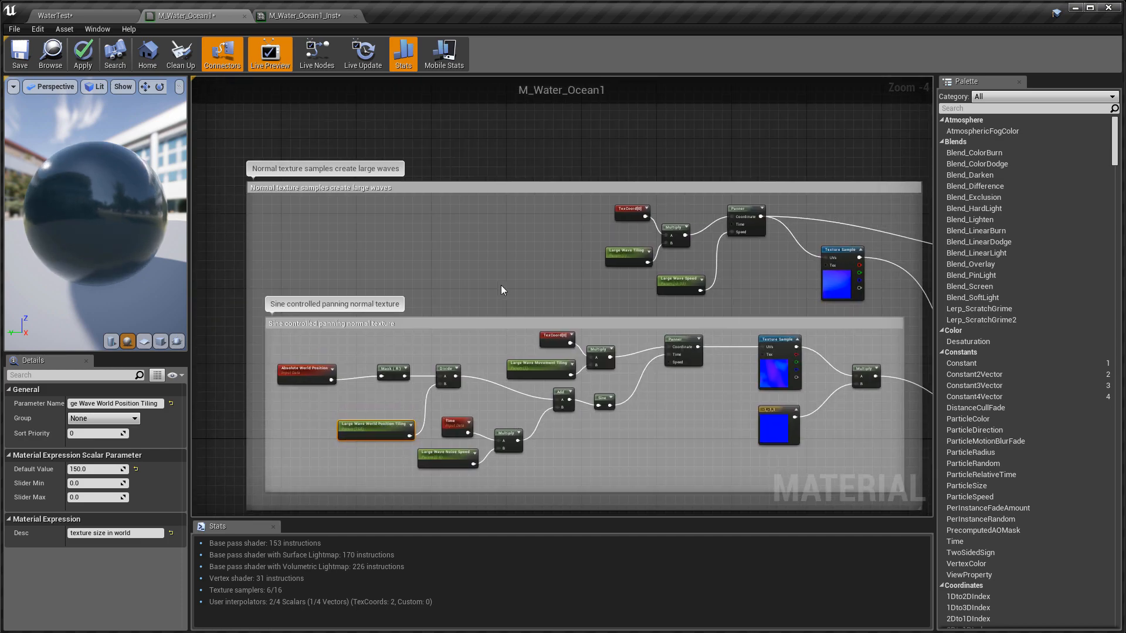
{"action": "scroll", "coordinate": [505, 284], "scroll_direction": "up", "scroll_amount": 2}
{"action": "left_click", "coordinate": [669, 249]}
{"action": "scroll", "coordinate": [674, 247], "scroll_direction": "up", "scroll_amount": 2}
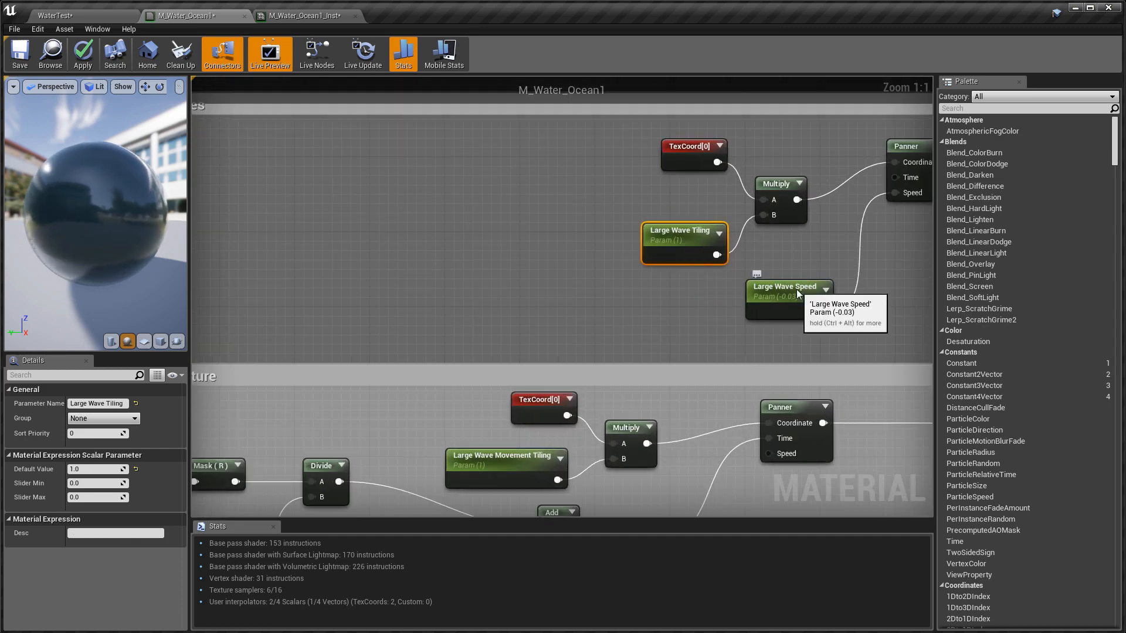
{"action": "left_click", "coordinate": [797, 290]}
{"action": "right_click_drag", "start_coordinate": [639, 321], "coordinate": [828, 120]}
{"action": "left_click", "coordinate": [343, 382]}
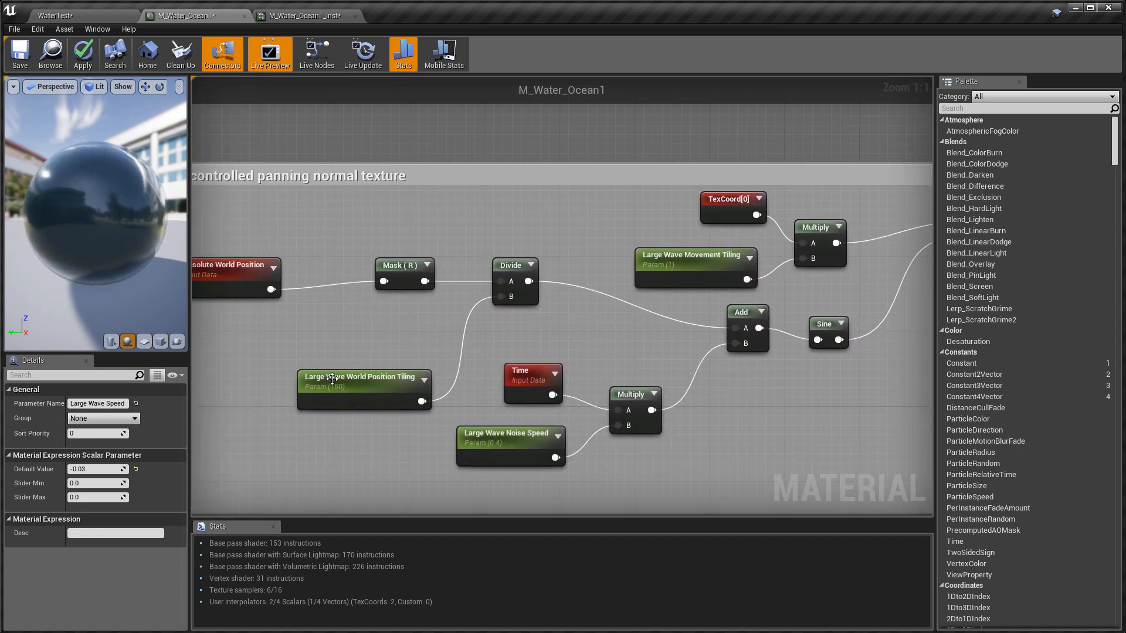
{"action": "right_click_drag", "start_coordinate": [325, 326], "coordinate": [279, 311]}
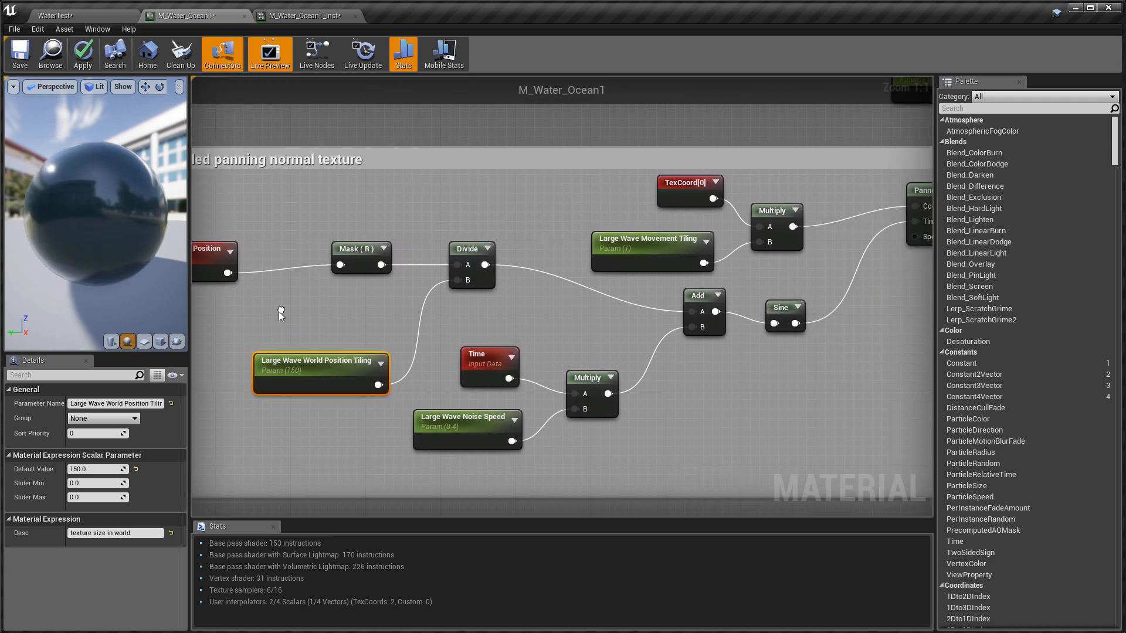
{"action": "left_click", "coordinate": [616, 251]}
{"action": "right_click_drag", "start_coordinate": [616, 201], "coordinate": [588, 202]}
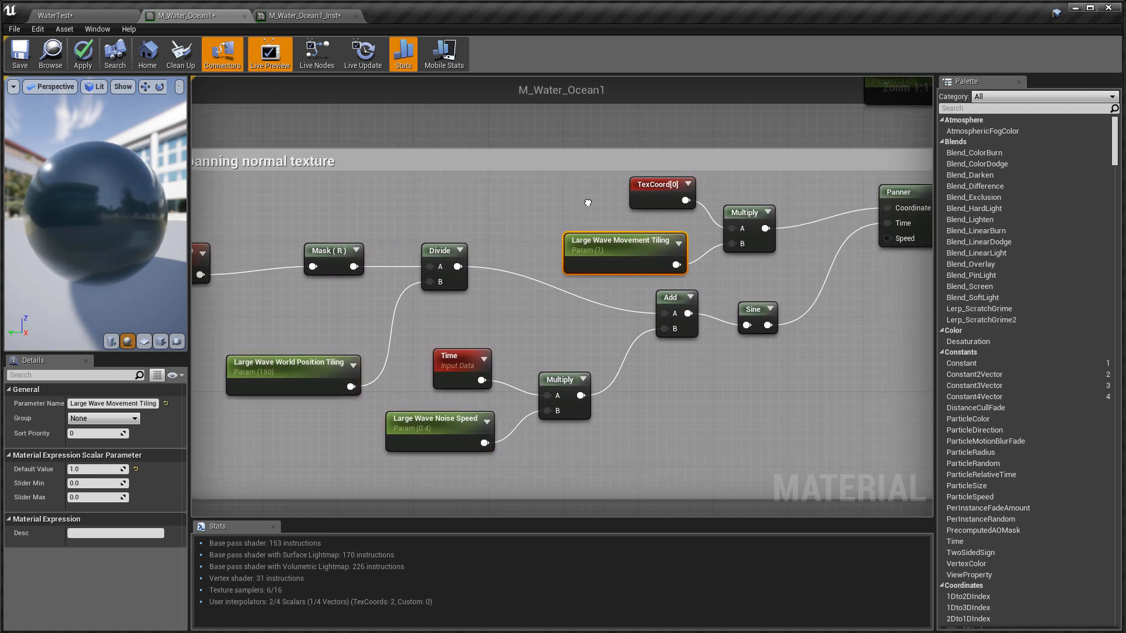
- Apply the material changes, check the scalar parameters exposed in M_Water_Ocean1_Inst, and return to the M_Water_Ocean1 material
{"action": "left_click", "coordinate": [84, 52]}
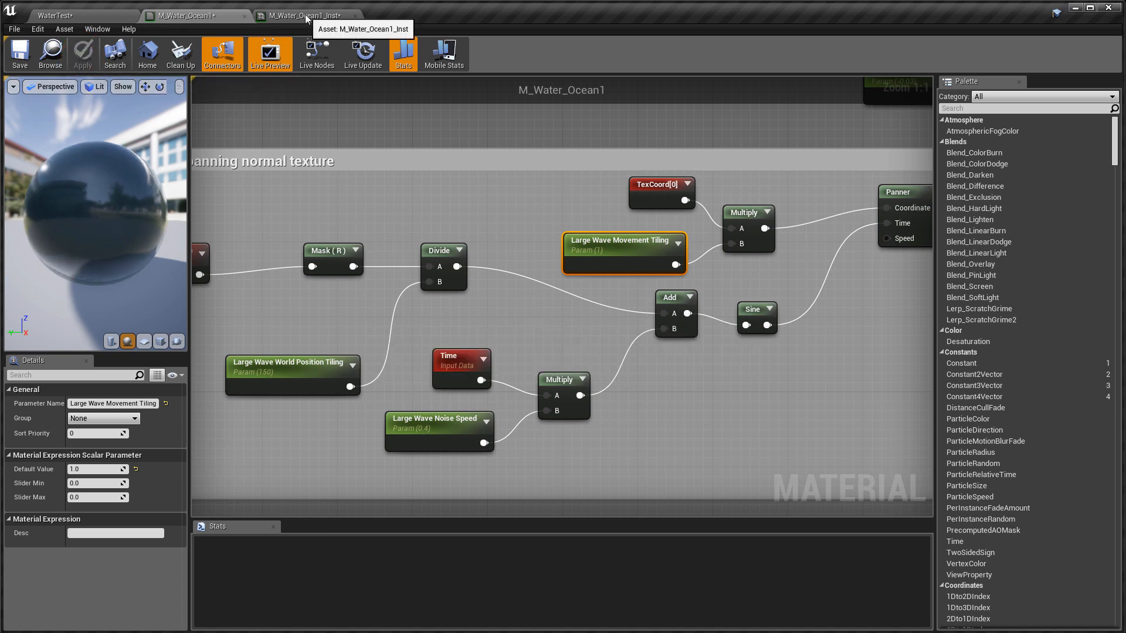
{"action": "left_click", "coordinate": [305, 14]}
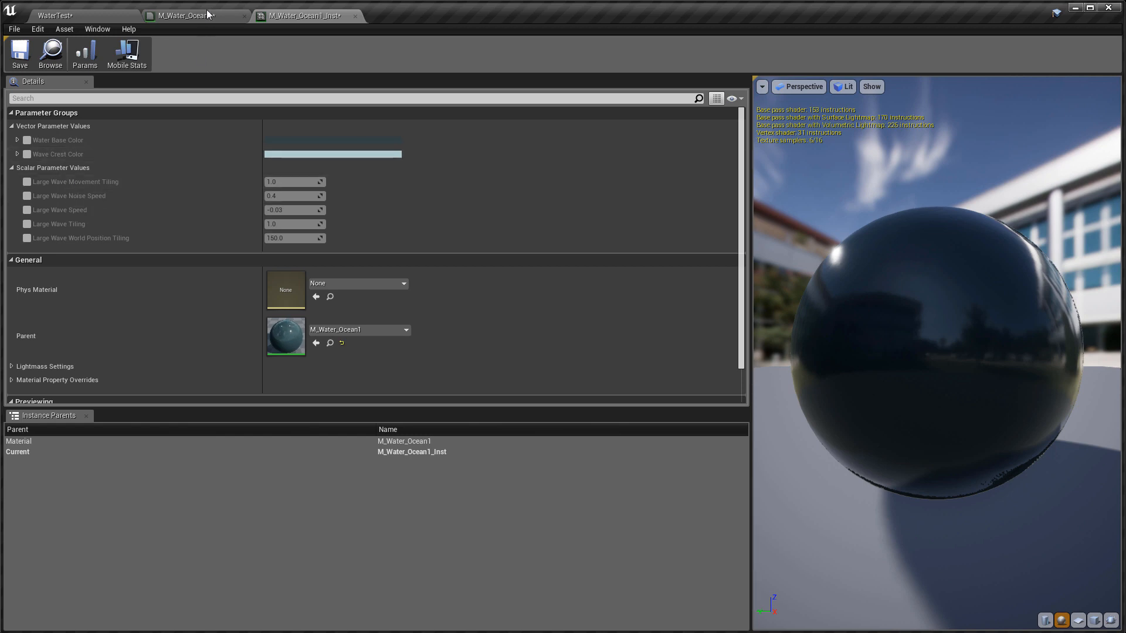
{"action": "left_click", "coordinate": [187, 15]}
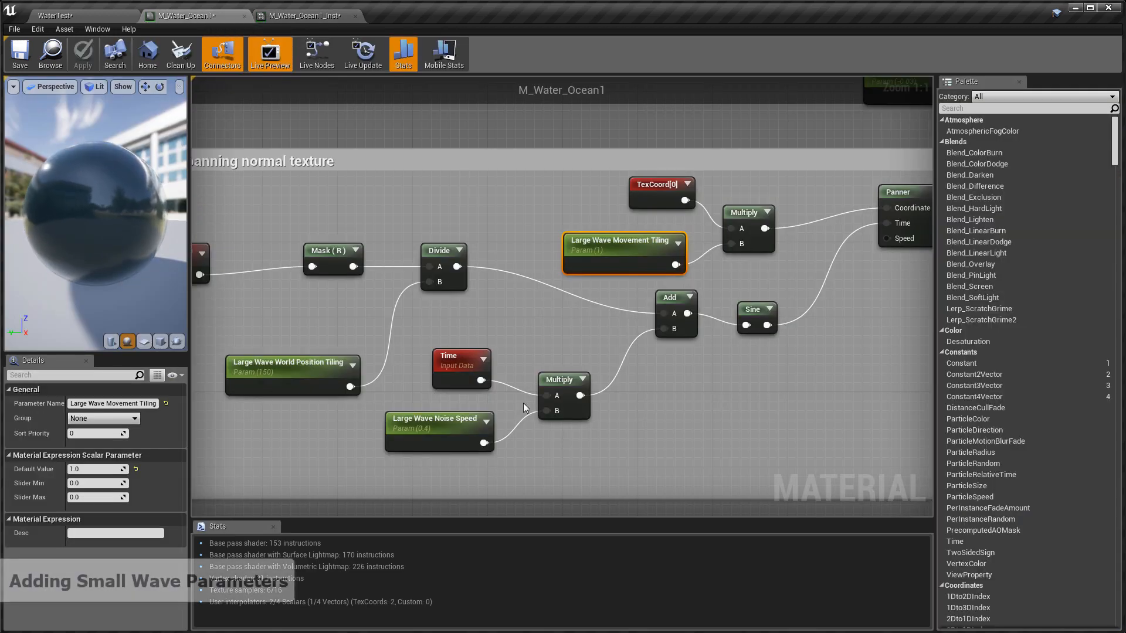
- Locate the small waves normal texture group and inspect the UTiling and VTiling settings of its TexCoord node
{"action": "right_click_drag", "start_coordinate": [693, 380], "coordinate": [594, 307]}
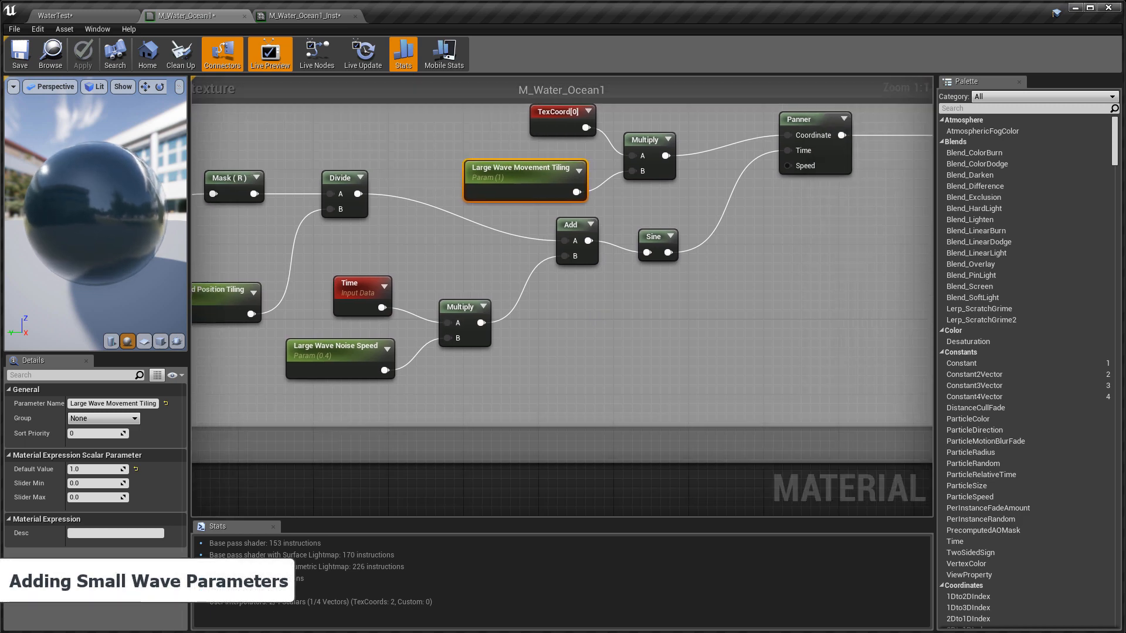
{"action": "scroll", "coordinate": [601, 312], "scroll_direction": "down", "scroll_amount": 7}
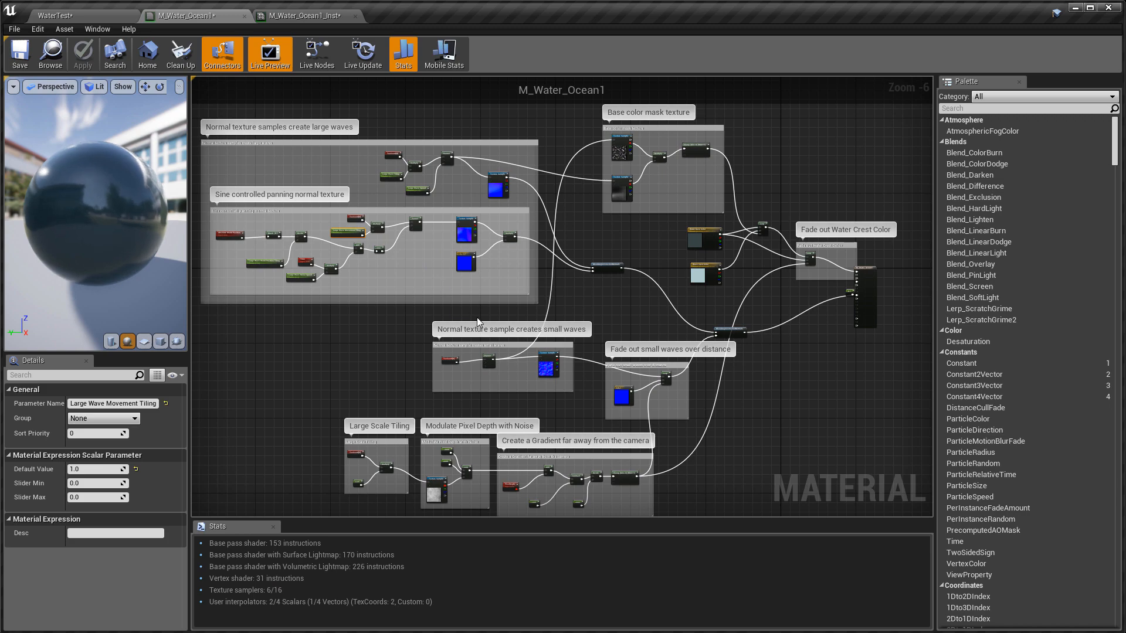
{"action": "scroll", "coordinate": [512, 398], "scroll_direction": "up", "scroll_amount": 2}
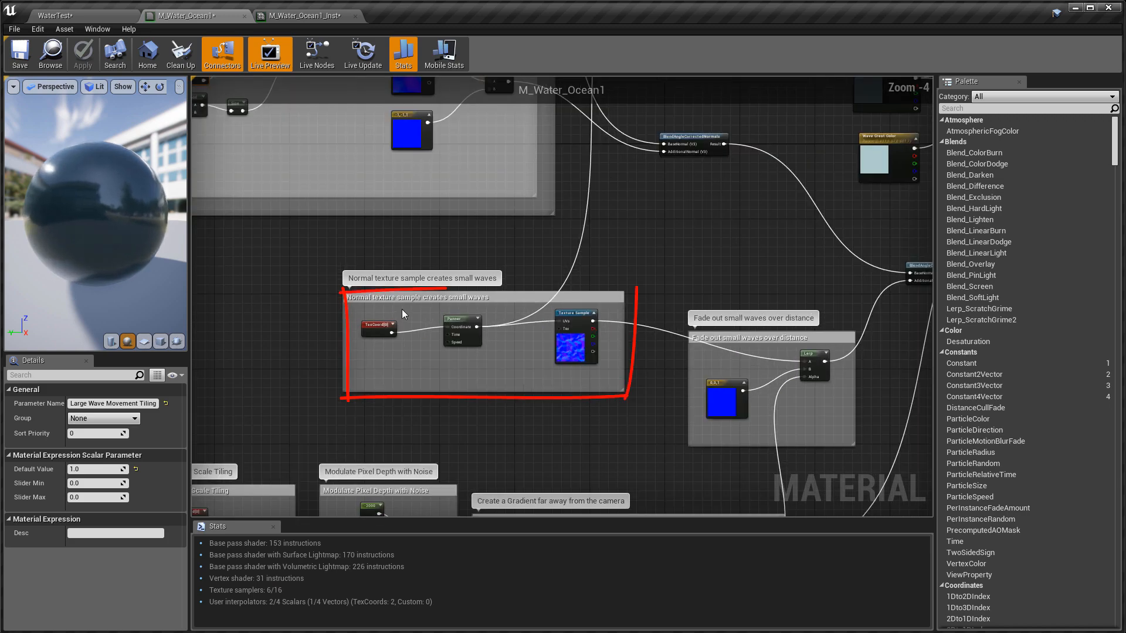
{"action": "left_click", "coordinate": [400, 298]}
{"action": "scroll", "coordinate": [434, 361], "scroll_direction": "up", "scroll_amount": 4}
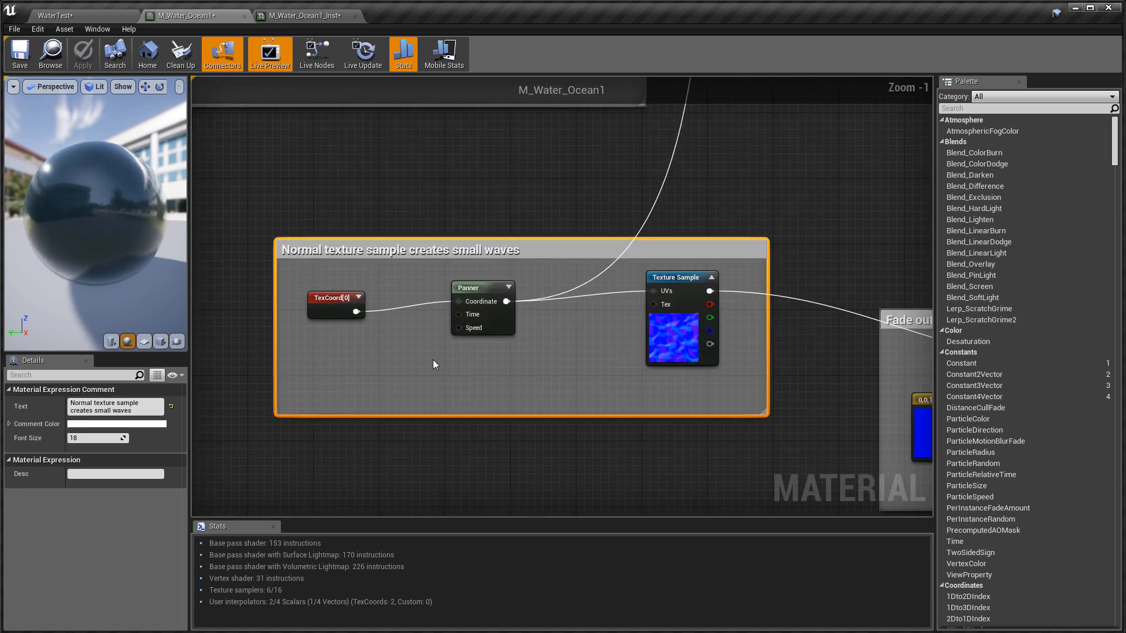
{"action": "left_click", "coordinate": [318, 295]}
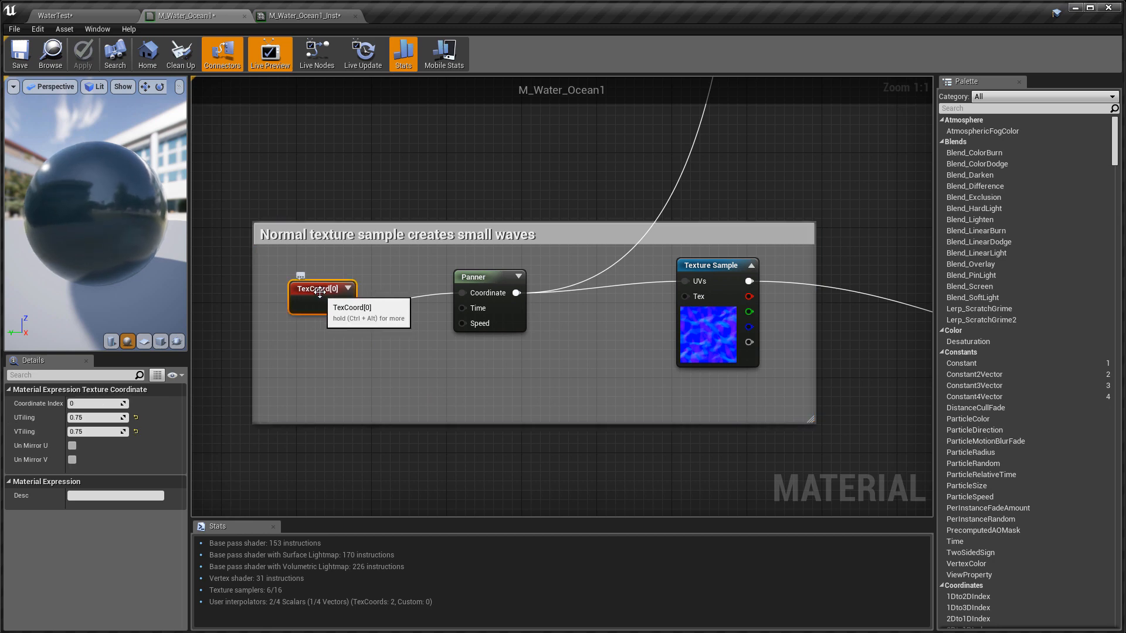
- Shift the TexCoord node away from Panner and add a Multiply node and a scalar parameter beneath it in the small waves group
{"action": "left_click_drag", "start_coordinate": [325, 292], "coordinate": [326, 279]}
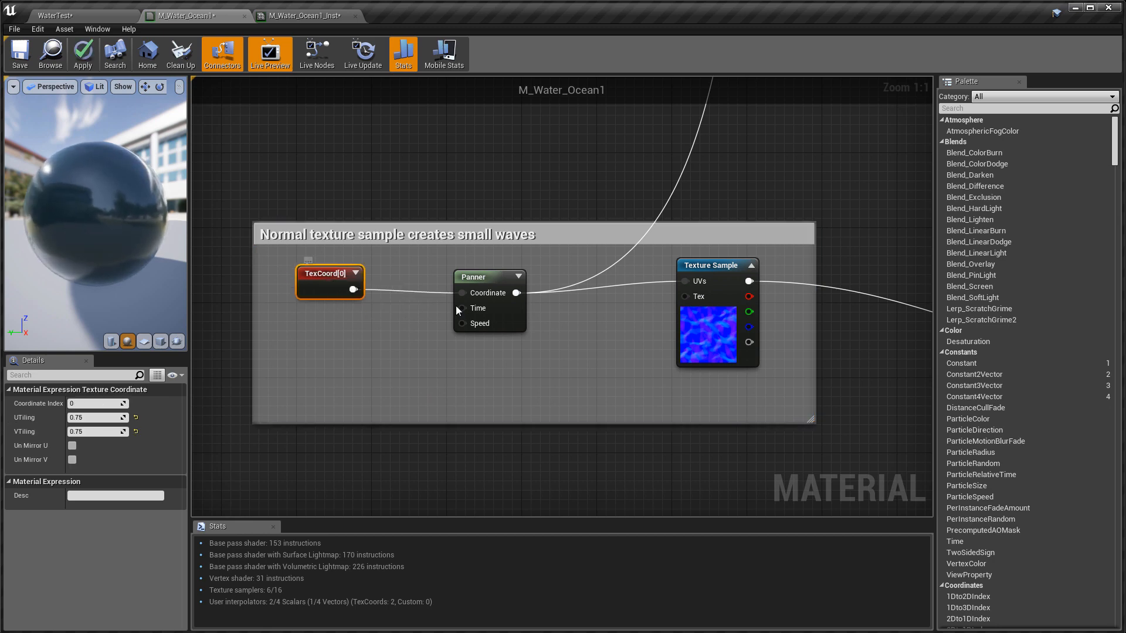
{"action": "left_click", "coordinate": [482, 277]}
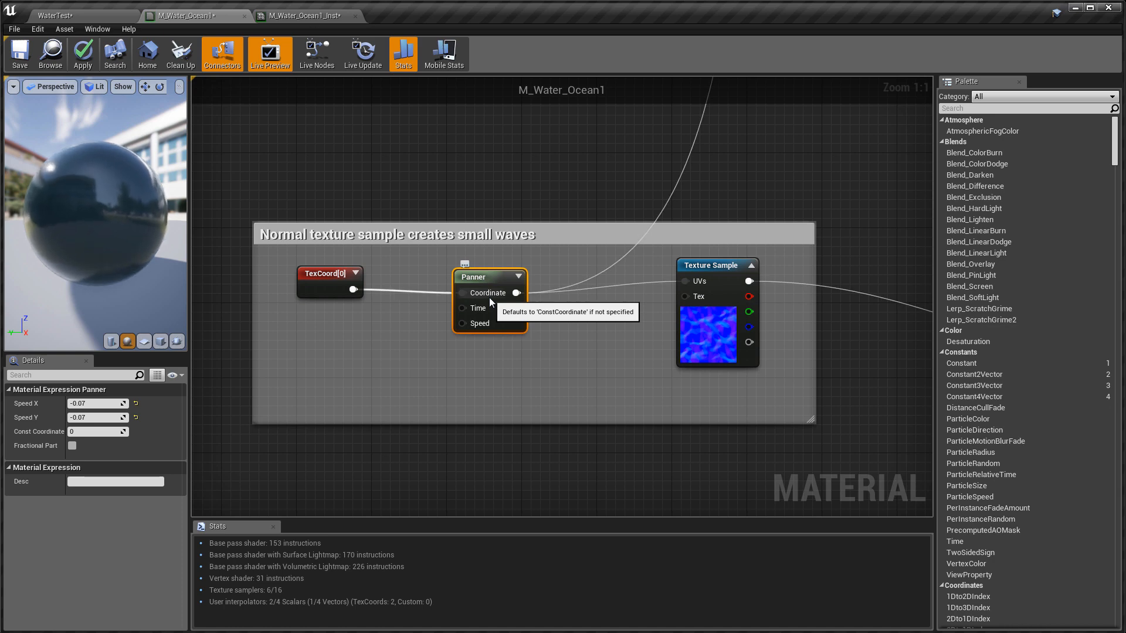
{"action": "right_click_drag", "start_coordinate": [489, 298], "coordinate": [562, 270]}
{"action": "left_click_drag", "start_coordinate": [384, 244], "coordinate": [373, 243]}
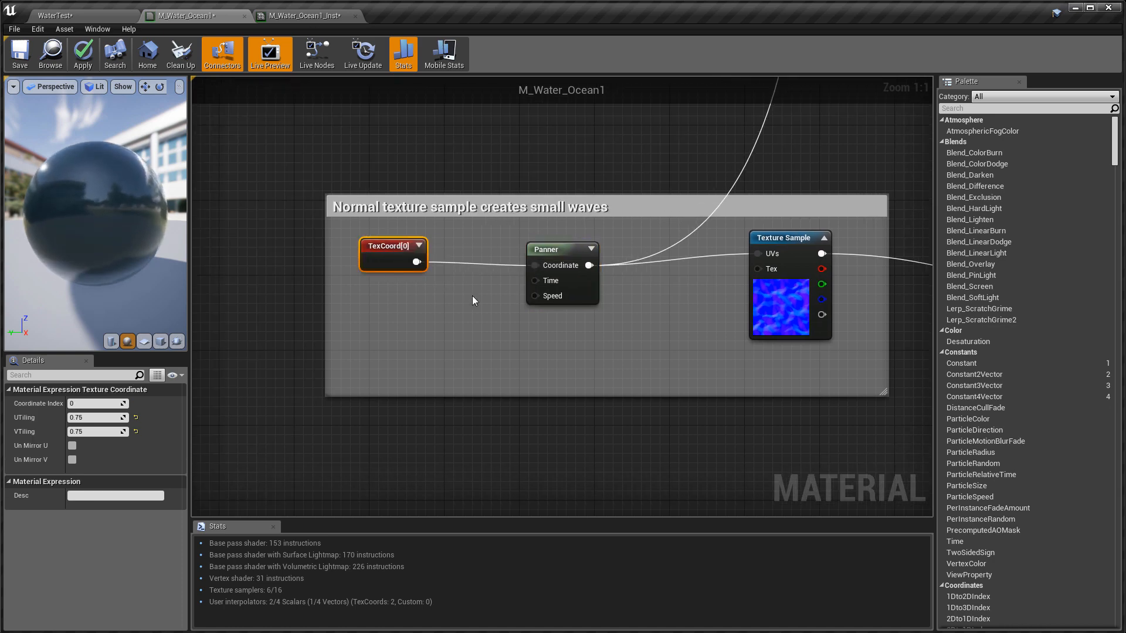
{"action": "left_click", "coordinate": [441, 298]}
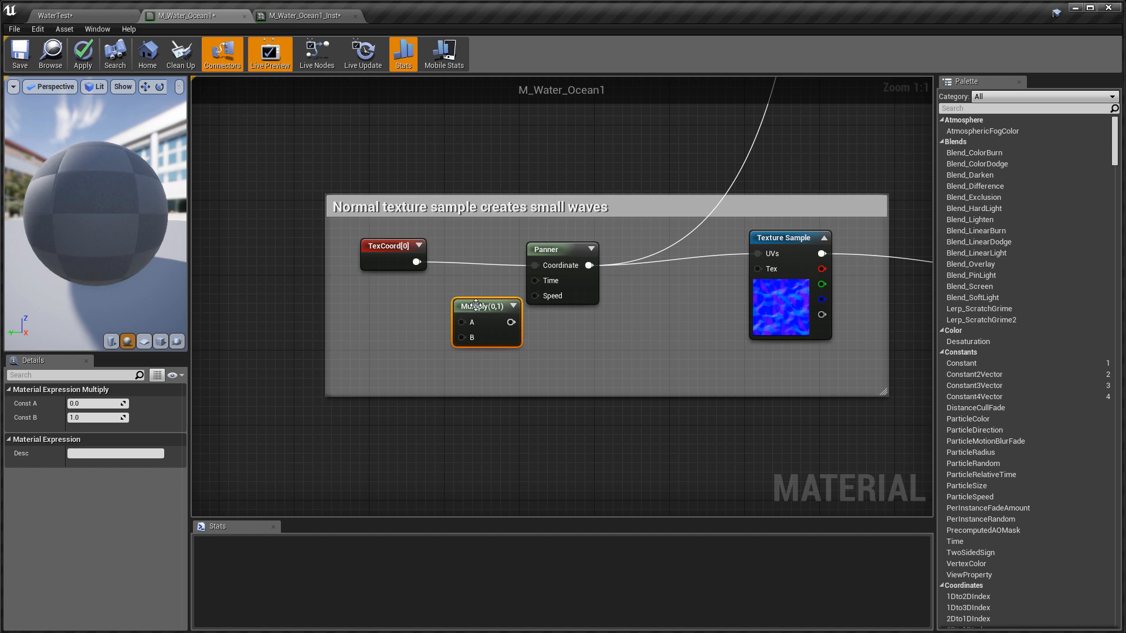
{"action": "left_click_drag", "start_coordinate": [456, 315], "coordinate": [466, 315]}
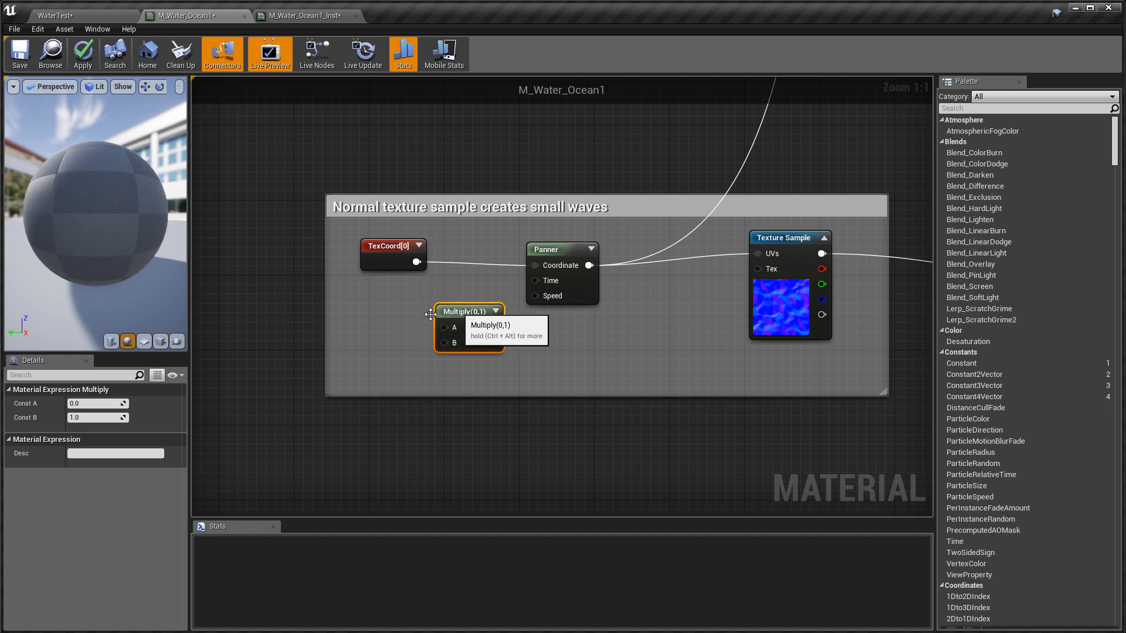
{"action": "left_click", "coordinate": [355, 325]}
- Wire TexCoord into Multiply A and the scalar parameter into Multiply B, and feed the Multiply output to the Panner's Coordinate
{"action": "left_click", "coordinate": [381, 251]}
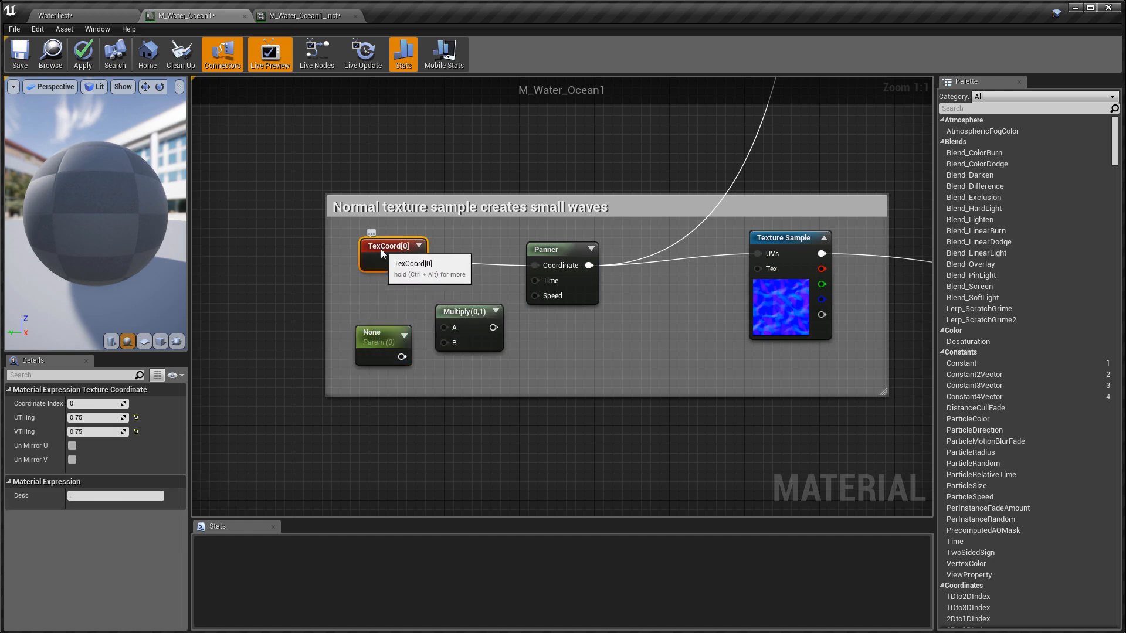
{"action": "left_click_drag", "start_coordinate": [464, 312], "coordinate": [454, 284]}
{"action": "left_click_drag", "start_coordinate": [383, 245], "coordinate": [435, 300]}
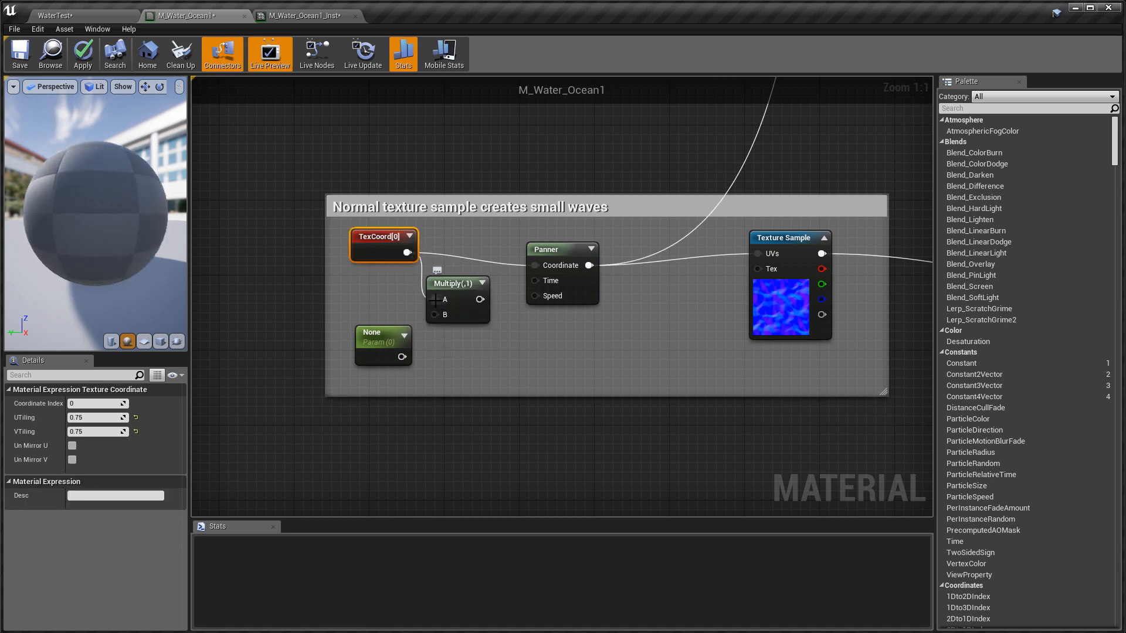
{"action": "left_click", "coordinate": [369, 340]}
{"action": "left_click_drag", "start_coordinate": [402, 357], "coordinate": [535, 265]}
- Name the scalar parameter feeding Multiply B Small Wave Tiling and set its default value to 1
{"action": "double_click", "coordinate": [381, 341]}
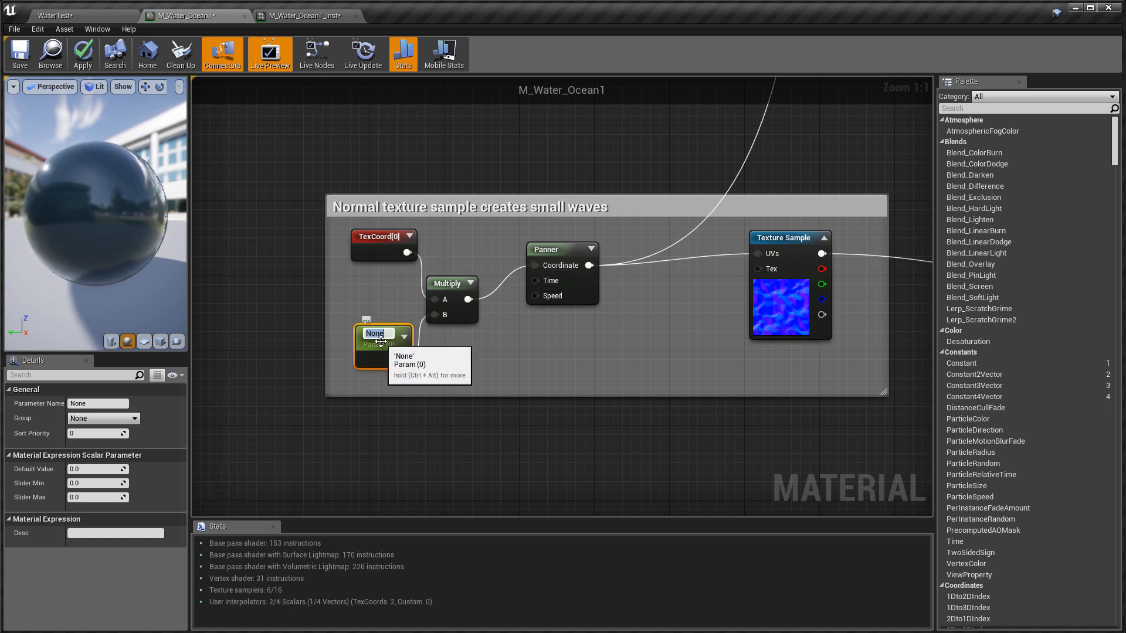
{"action": "left_click", "coordinate": [93, 404]}
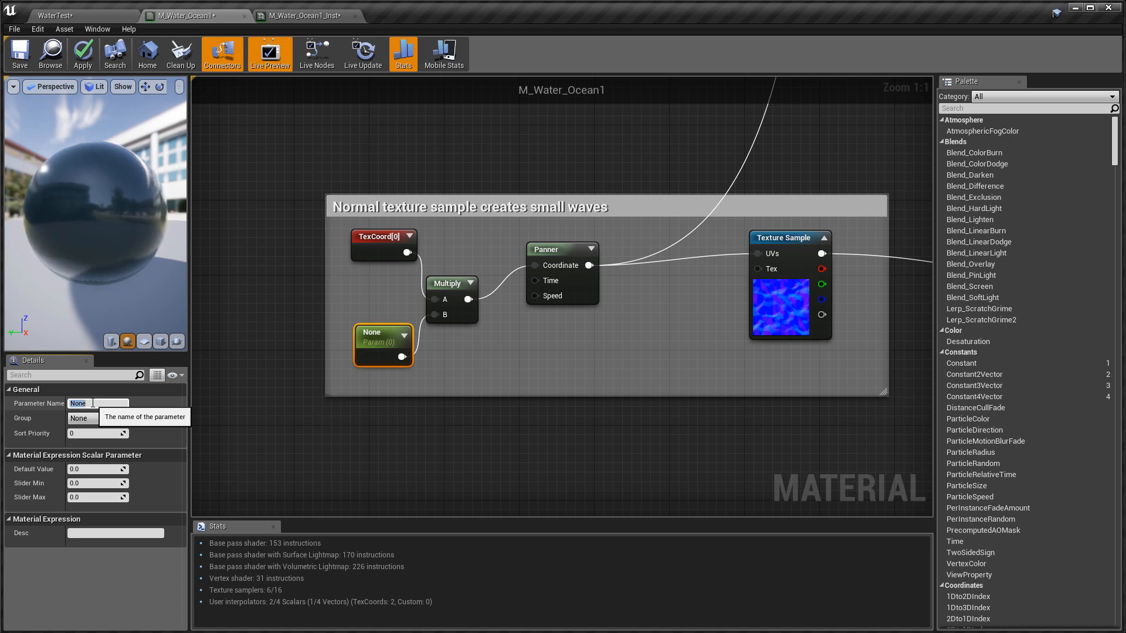
{"action": "type", "text": "ll"}
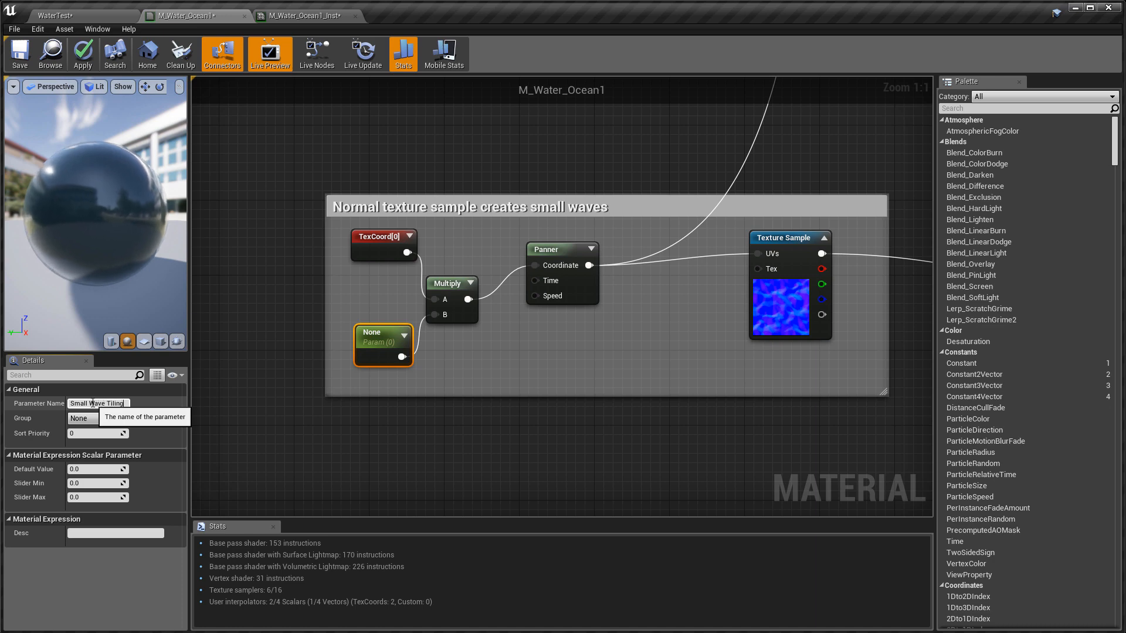
{"action": "type", "text": " Wave Tiling"}
{"action": "key", "text": "Return"}
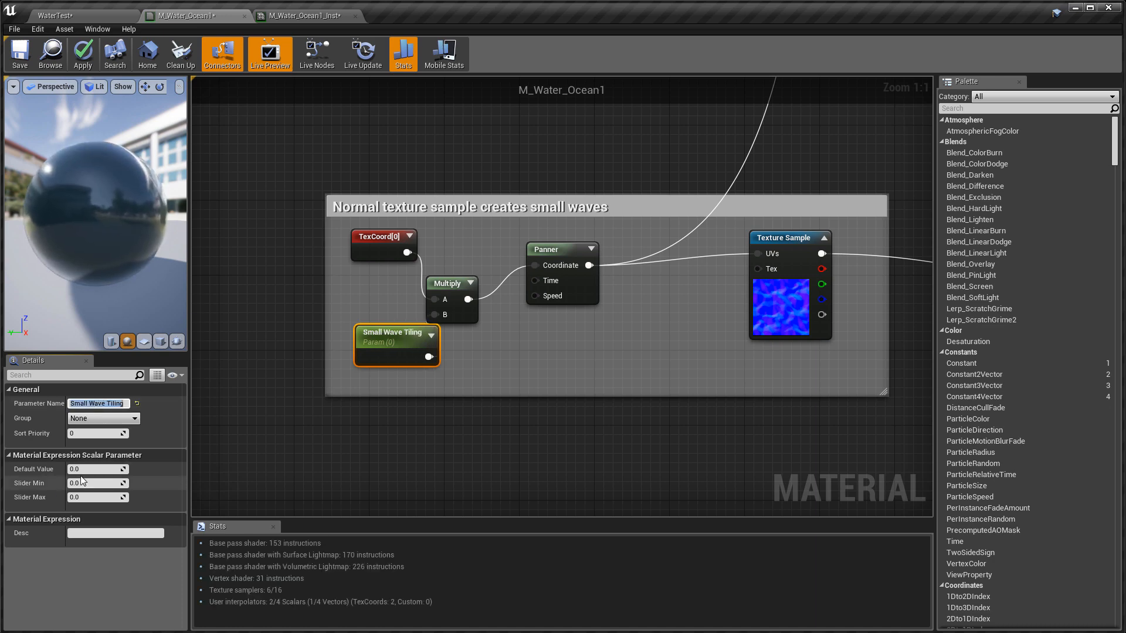
{"action": "left_click", "coordinate": [79, 470]}
{"action": "type", "text": "1"}
{"action": "key", "text": "Return"}
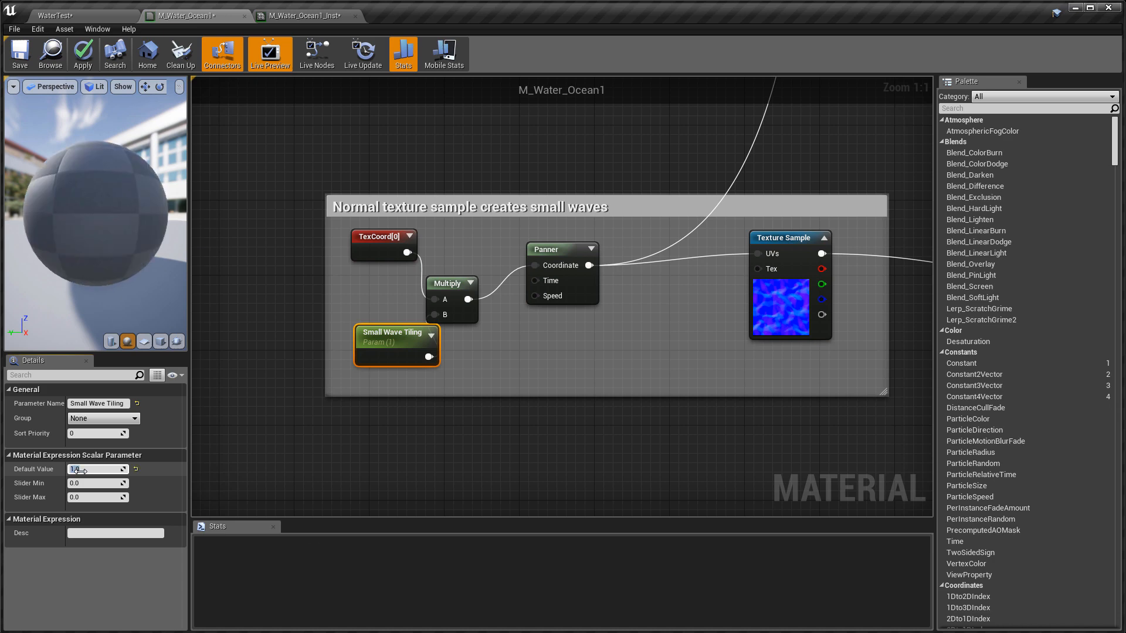
- Spread out the Small Wave Tiling, Multiply and Panner nodes within the small waves group
{"action": "left_click_drag", "start_coordinate": [385, 334], "coordinate": [371, 332]}
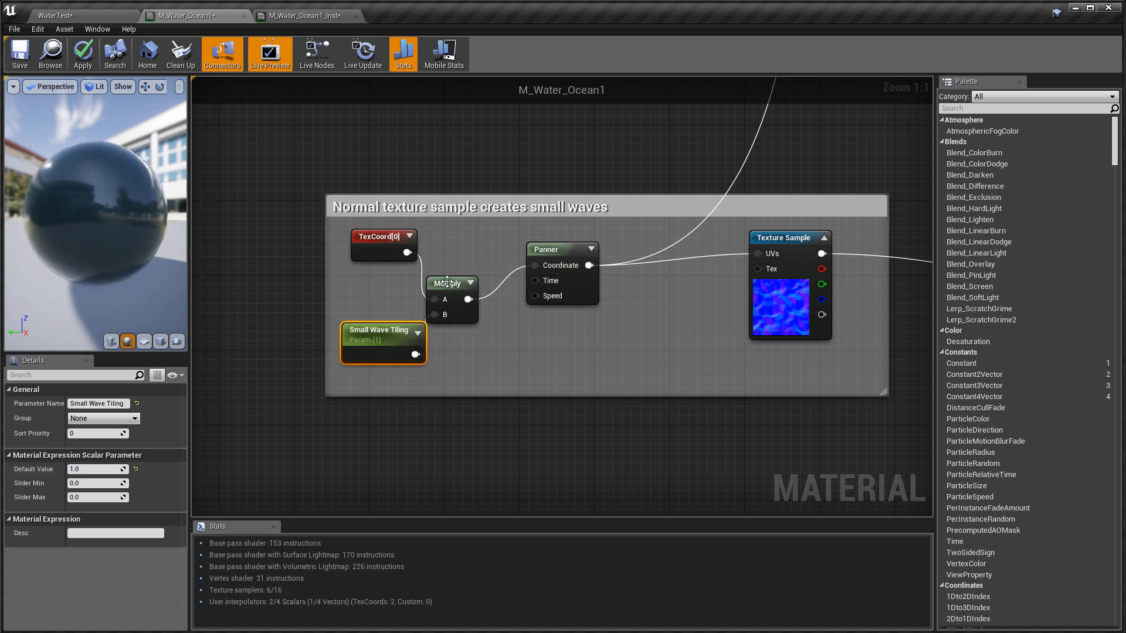
{"action": "left_click_drag", "start_coordinate": [459, 280], "coordinate": [479, 270]}
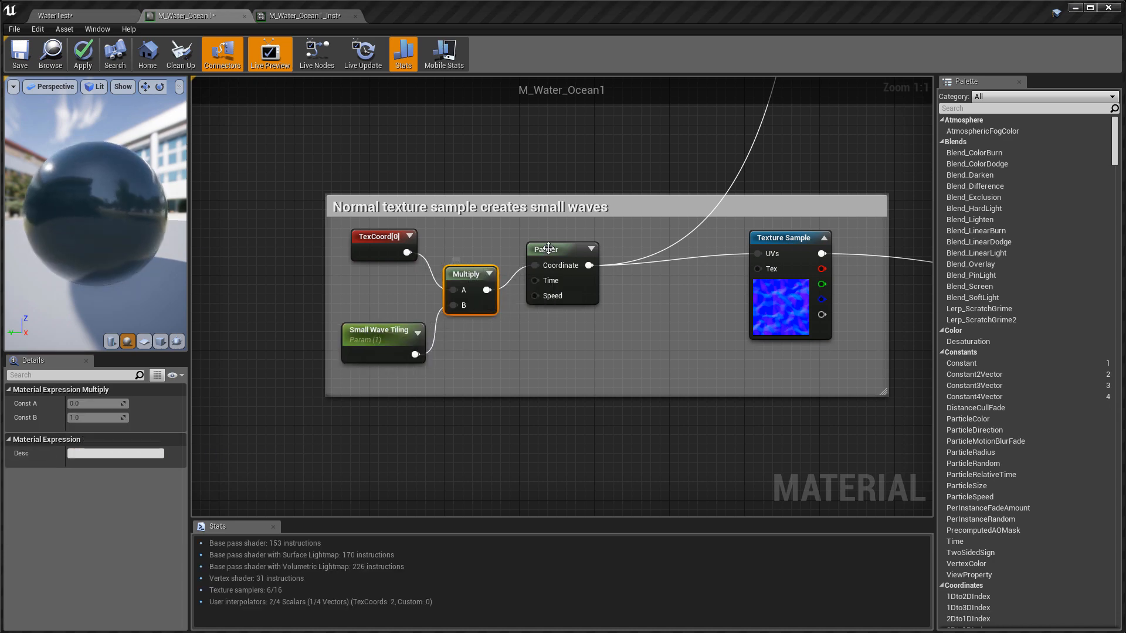
{"action": "left_click_drag", "start_coordinate": [552, 254], "coordinate": [584, 246]}
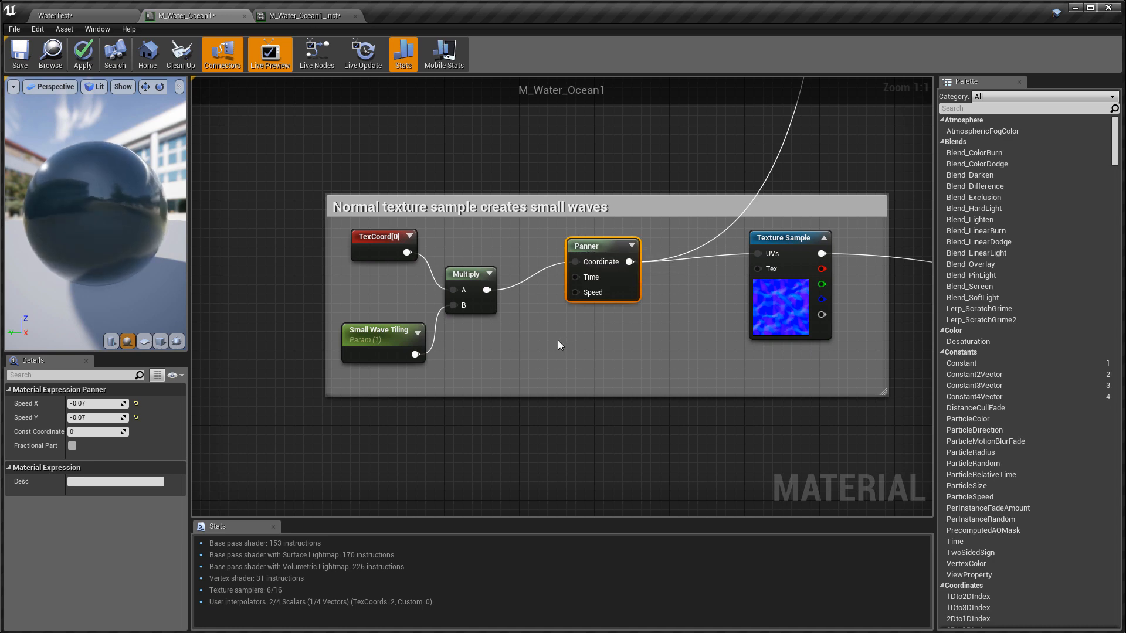
- Add a scalar parameter below the small waves Panner and connect it to the Panner's Speed input
{"action": "key", "text": "s"}
{"action": "left_click", "coordinate": [507, 341]}
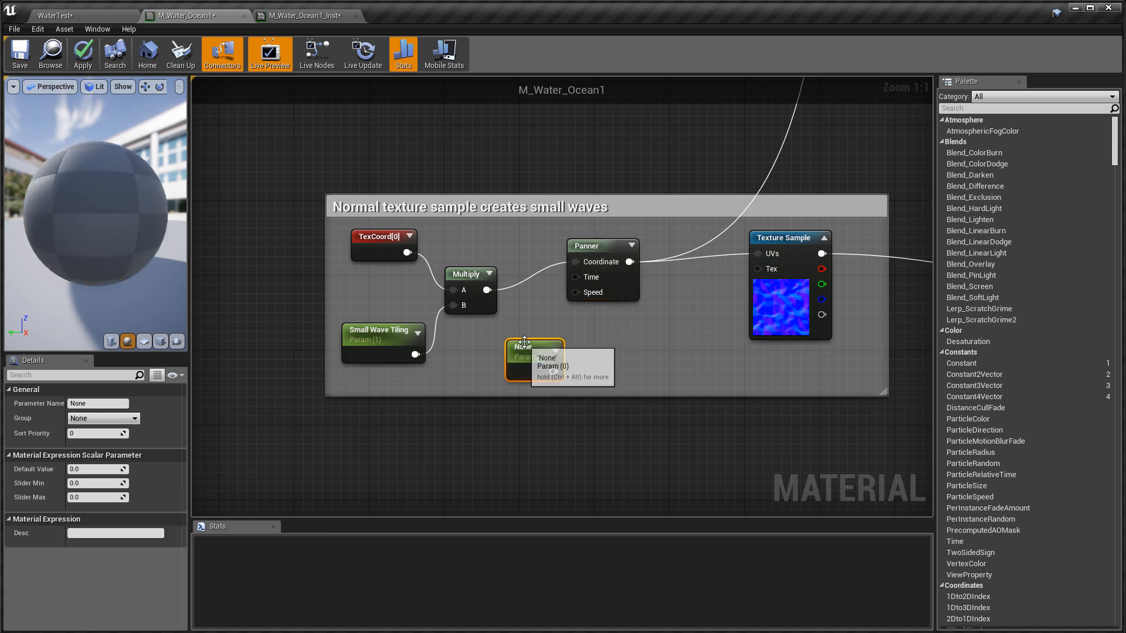
{"action": "left_click_drag", "start_coordinate": [530, 374], "coordinate": [578, 292]}
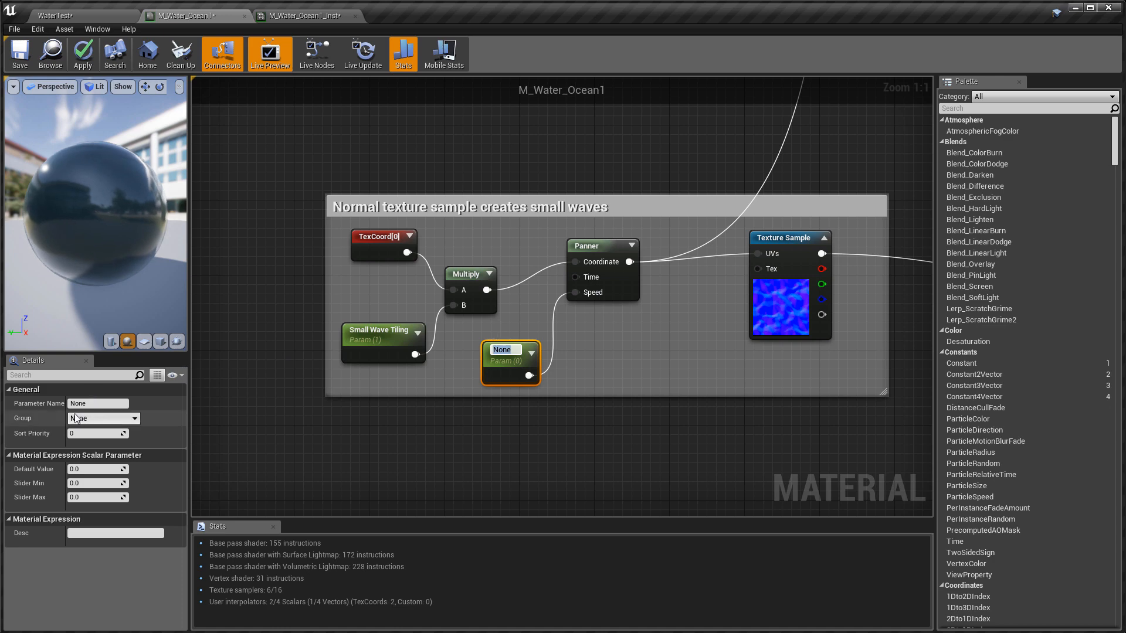
- Name the scalar parameter connected to the Panner's Speed input Small Wave Speed
{"action": "left_click", "coordinate": [91, 403]}
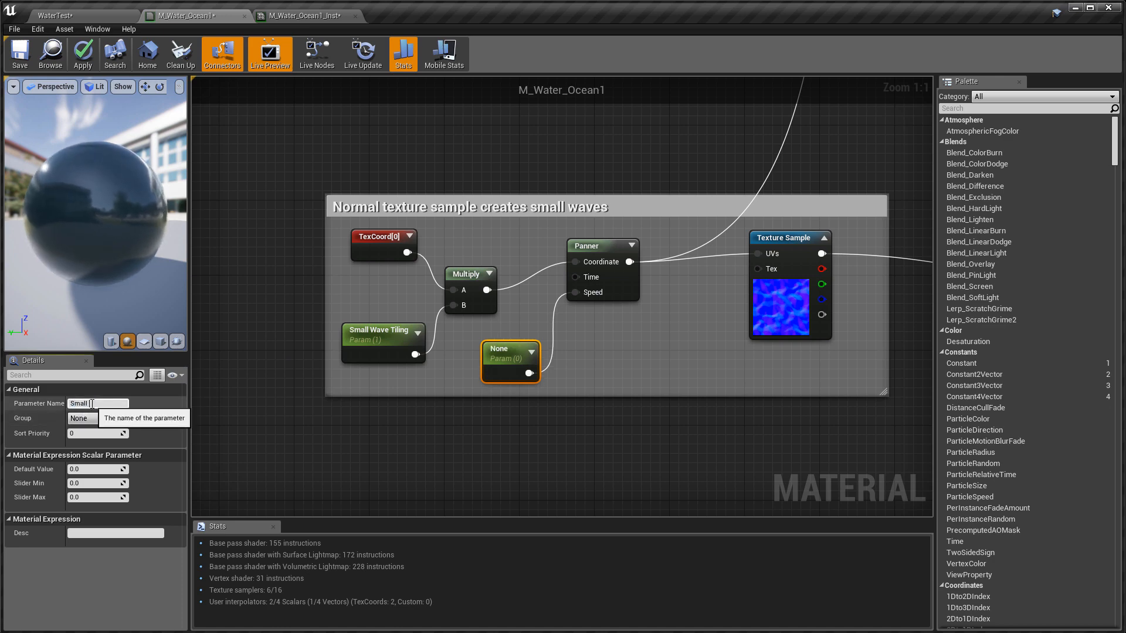
{"action": "type", "text": "Small Wave Spp"}
{"action": "key", "text": "BackSpace"}
{"action": "type", "text": "eed"}
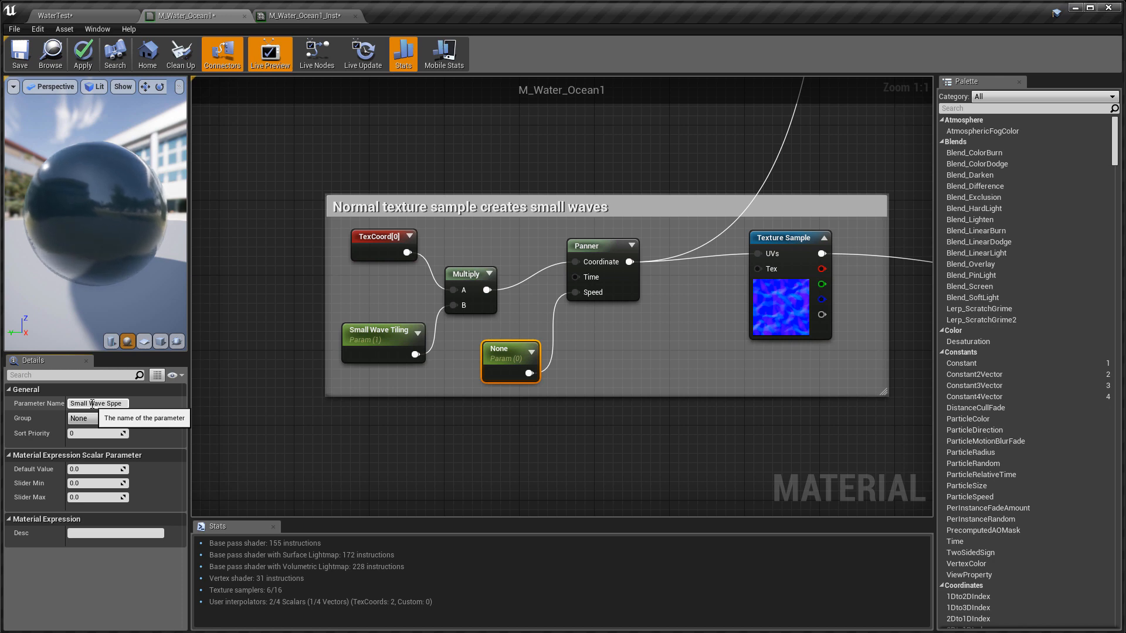
{"action": "key", "text": "Return"}
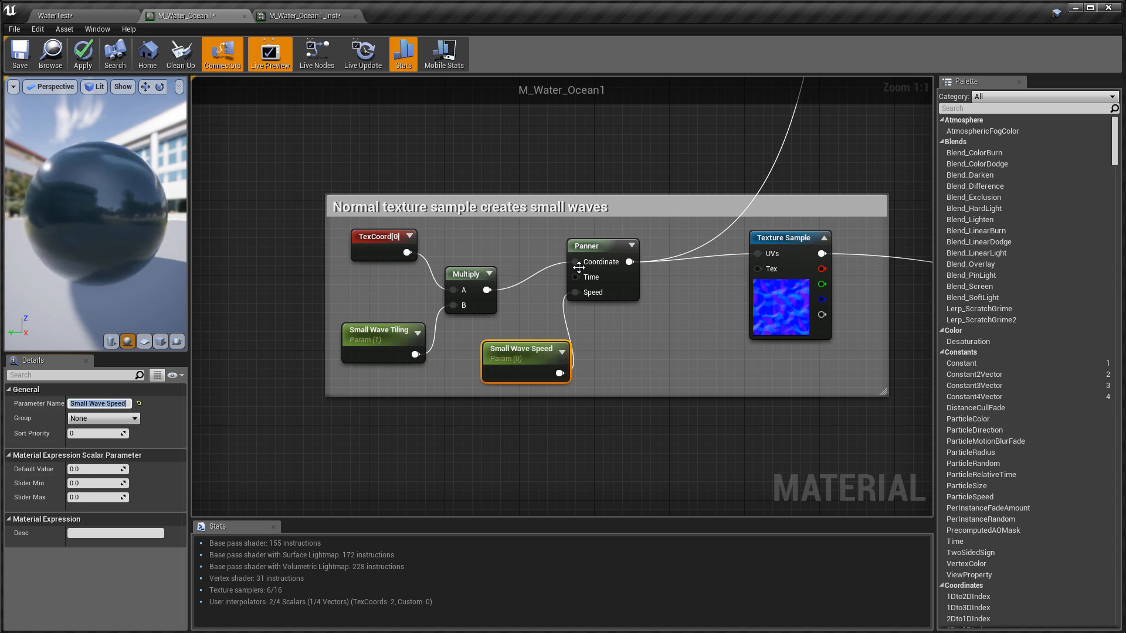
- Check the Panner's speed values and set the Small Wave Speed default value to -0.07
{"action": "left_click", "coordinate": [584, 247]}
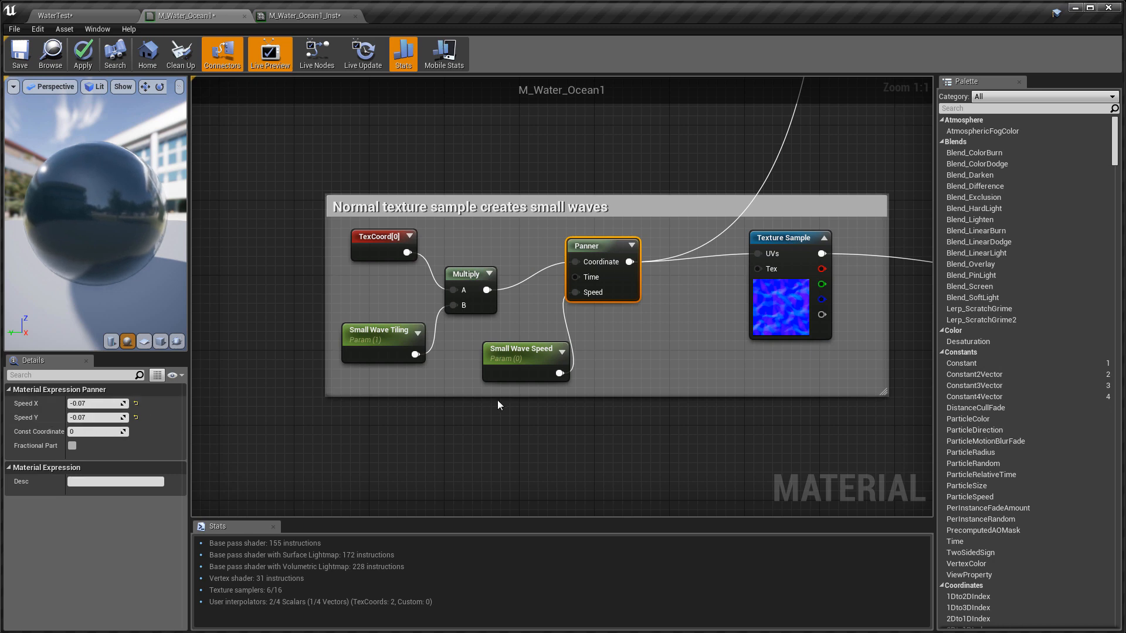
{"action": "left_click", "coordinate": [511, 370]}
{"action": "left_click", "coordinate": [94, 469]}
{"action": "type", "text": "-.07"}
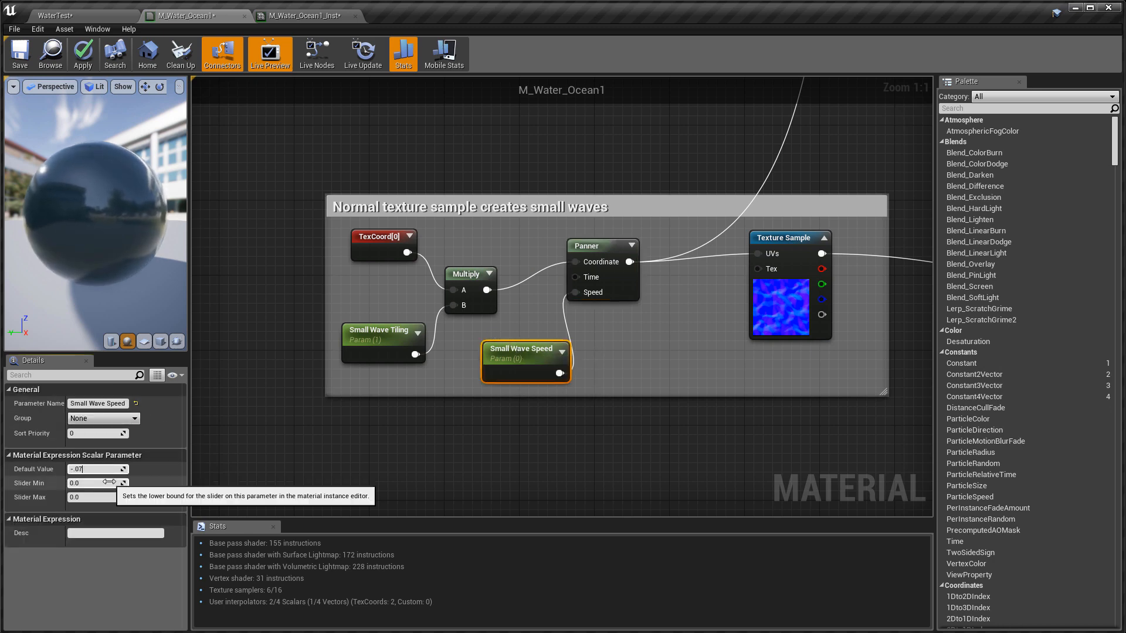
{"action": "key", "text": "Return"}
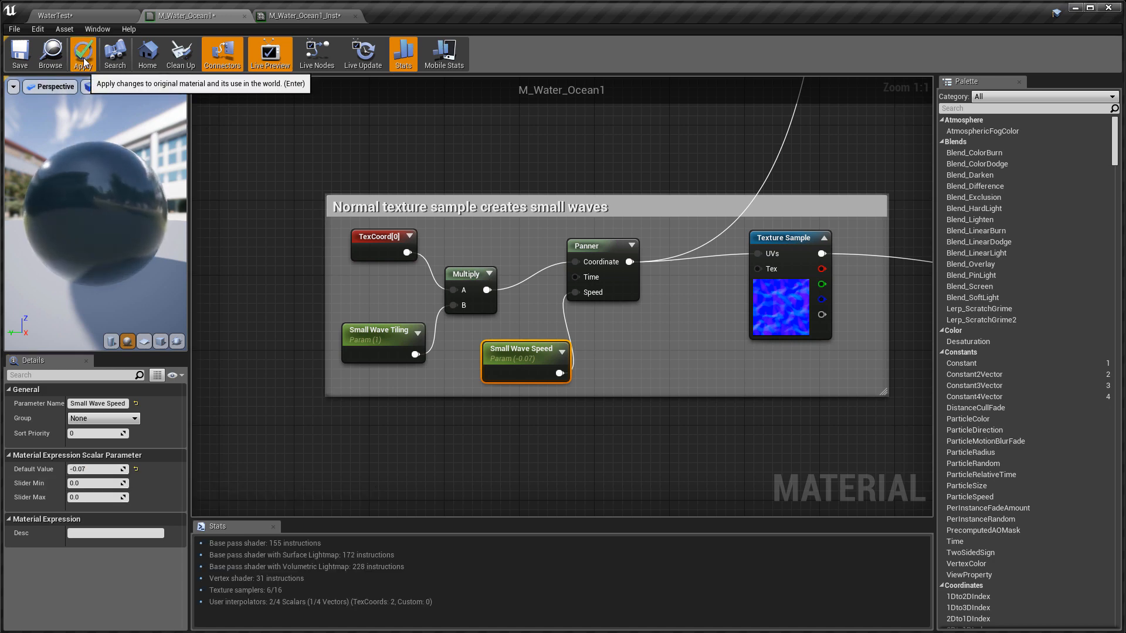
- Apply the material changes, check the small wave parameters in M_Water_Ocean1_Inst, and return to the M_Water_Ocean1 material
{"action": "left_click", "coordinate": [303, 16]}
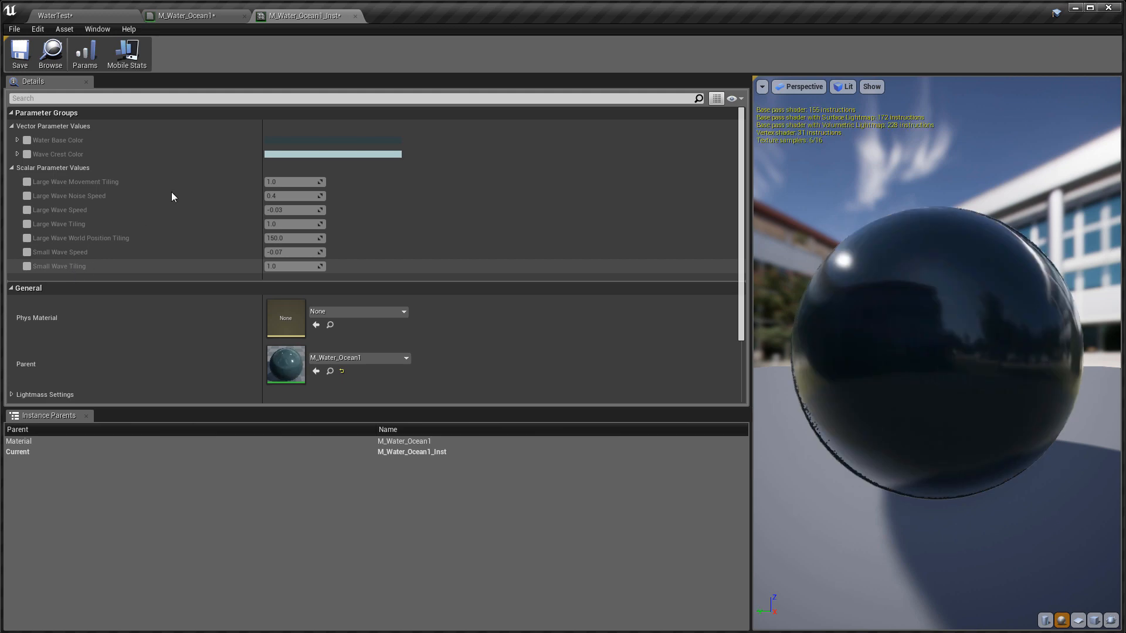
{"action": "left_click", "coordinate": [197, 16]}
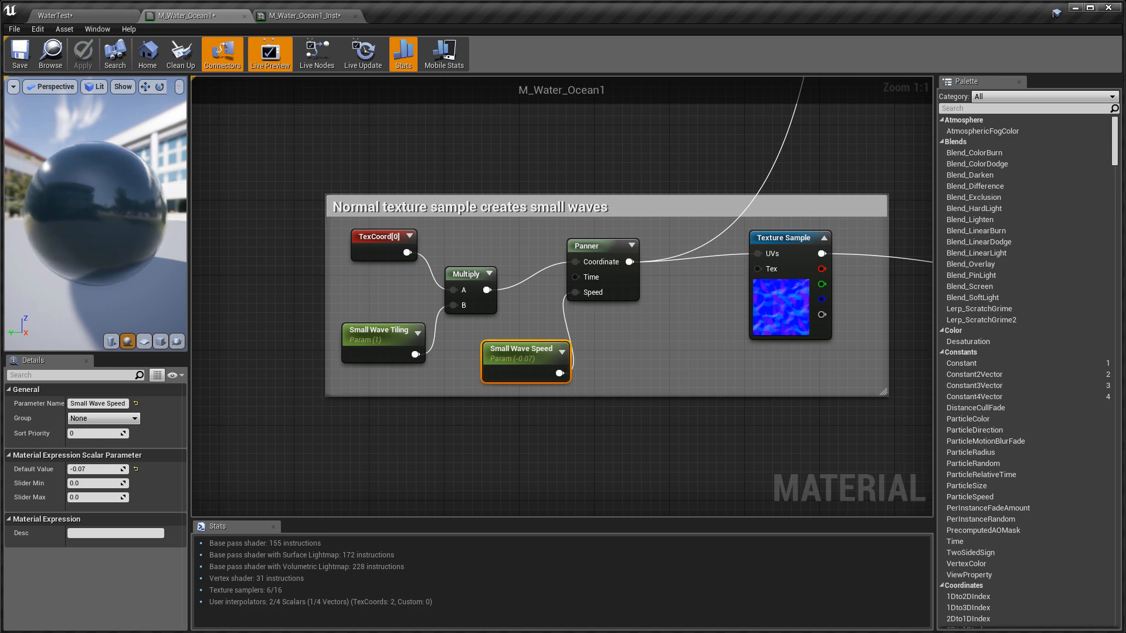
- Convert the 2000 constant feeding Divide in the Create a Gradient far away from the camera group into a parameter
{"action": "right_click_drag", "start_coordinate": [762, 431], "coordinate": [551, 224]}
{"action": "scroll", "coordinate": [626, 295], "scroll_direction": "down", "scroll_amount": 5}
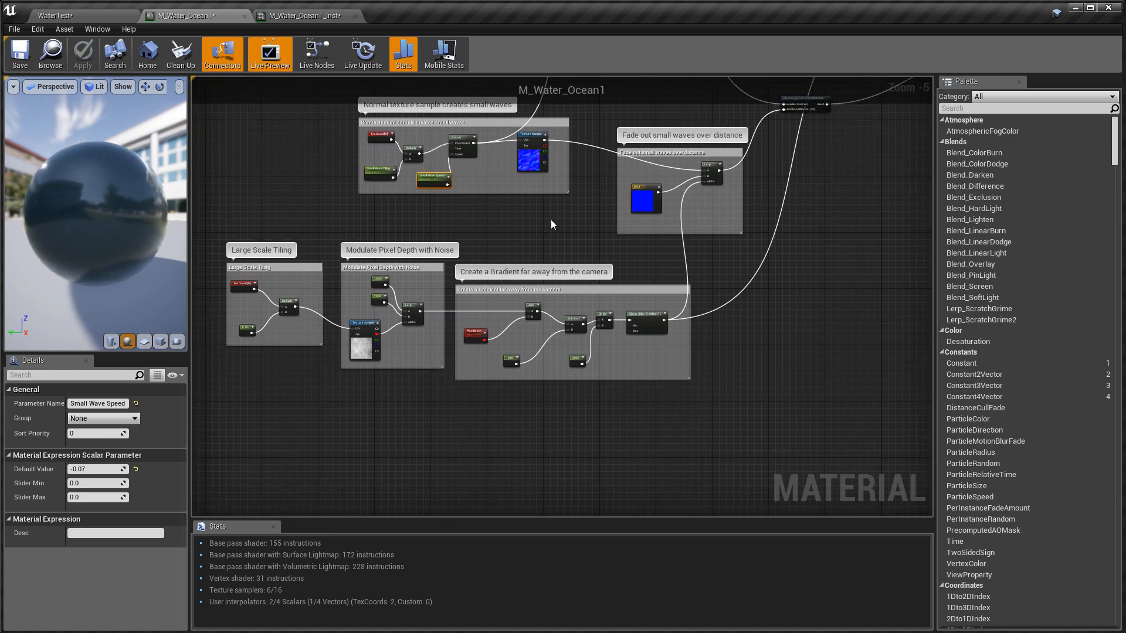
{"action": "left_click", "coordinate": [527, 292]}
{"action": "scroll", "coordinate": [528, 291], "scroll_direction": "up", "scroll_amount": 3}
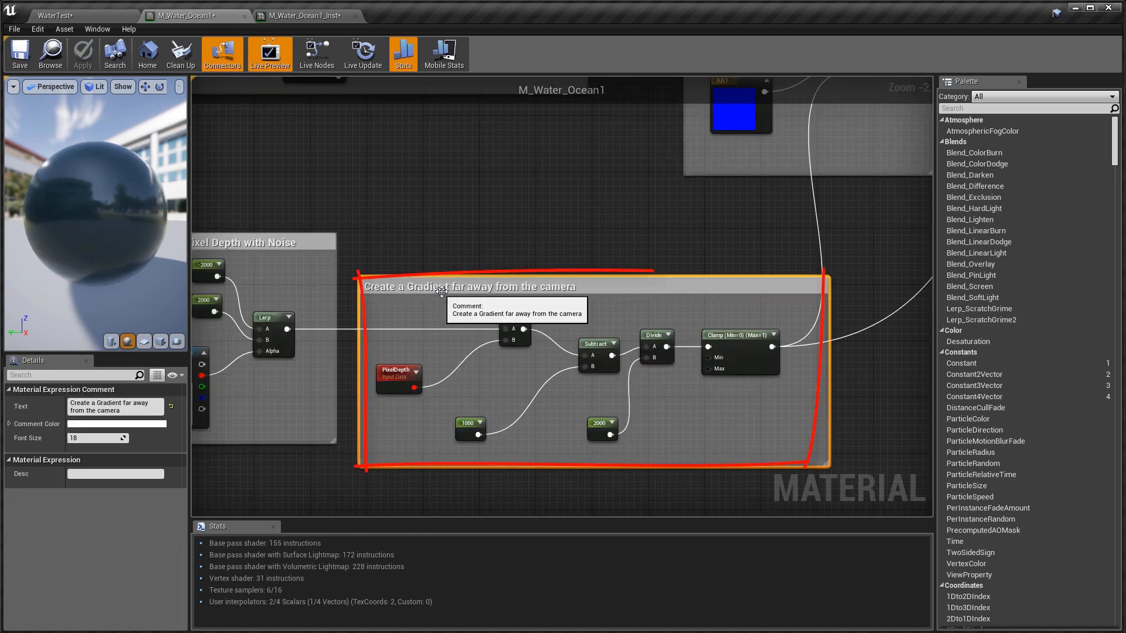
{"action": "right_click_drag", "start_coordinate": [653, 305], "coordinate": [649, 245]}
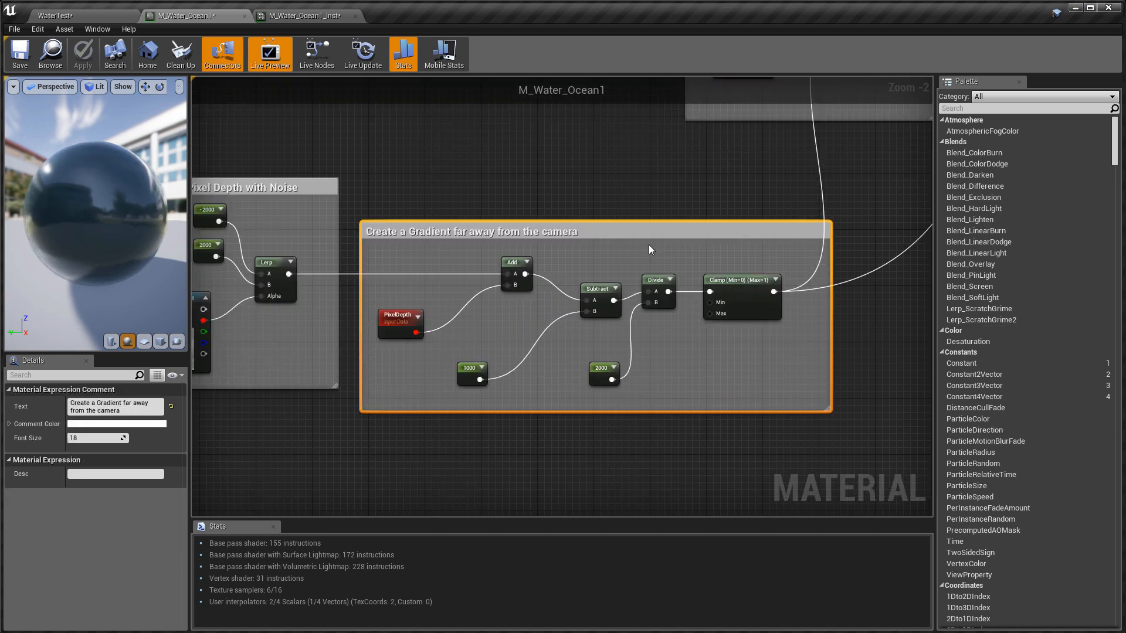
{"action": "scroll", "coordinate": [649, 245], "scroll_direction": "up", "scroll_amount": 2}
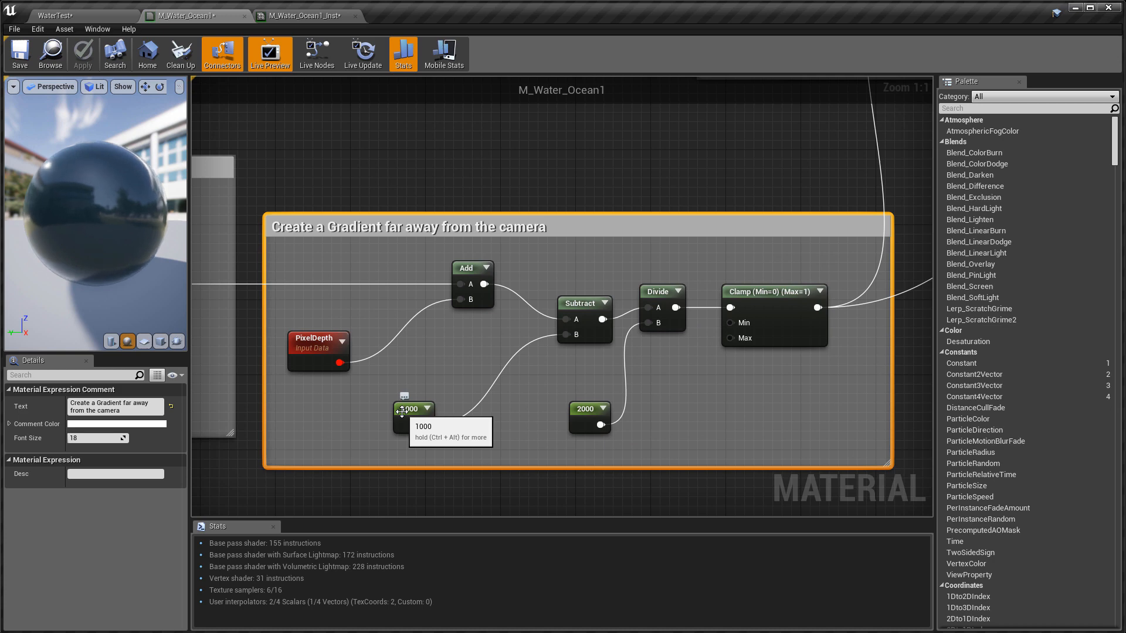
{"action": "left_click", "coordinate": [586, 410]}
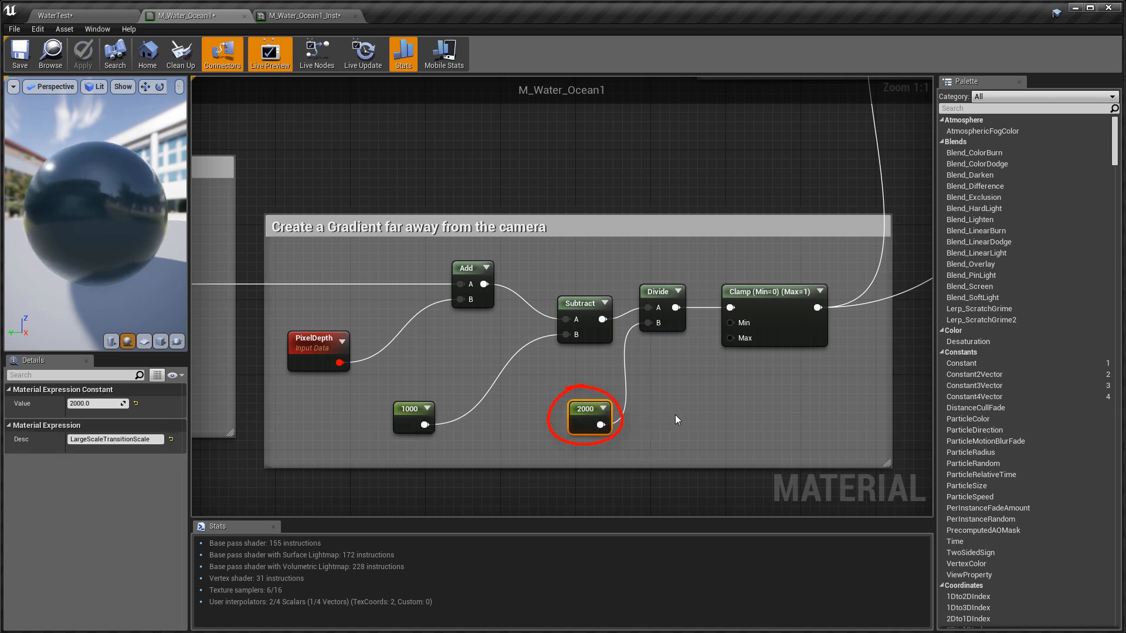
{"action": "right_click", "coordinate": [583, 413]}
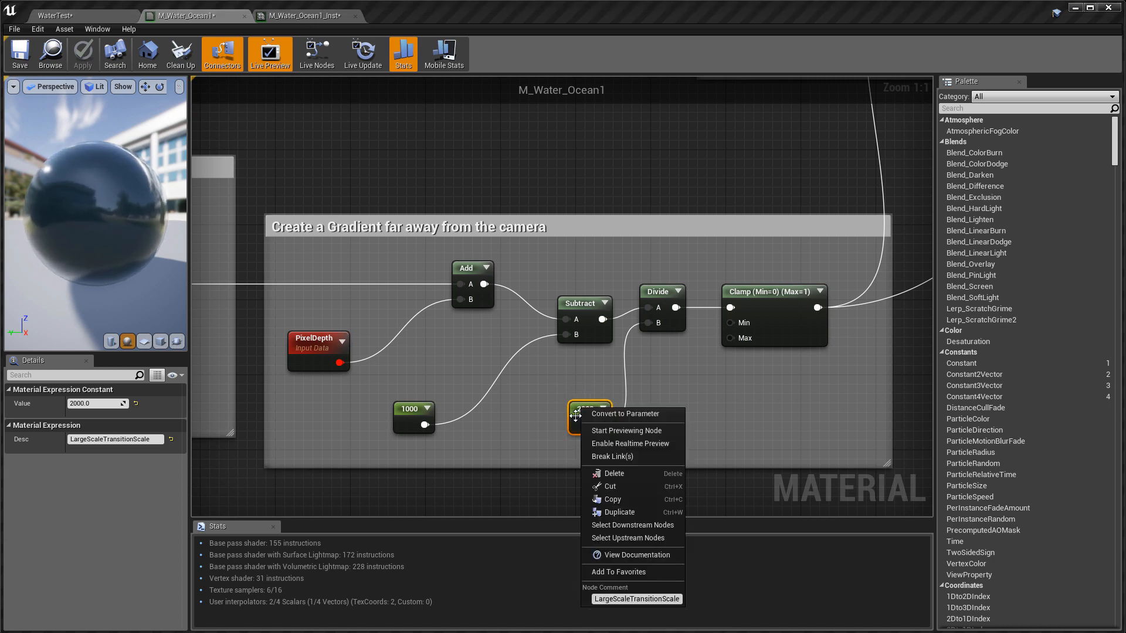
{"action": "left_click", "coordinate": [600, 413]}
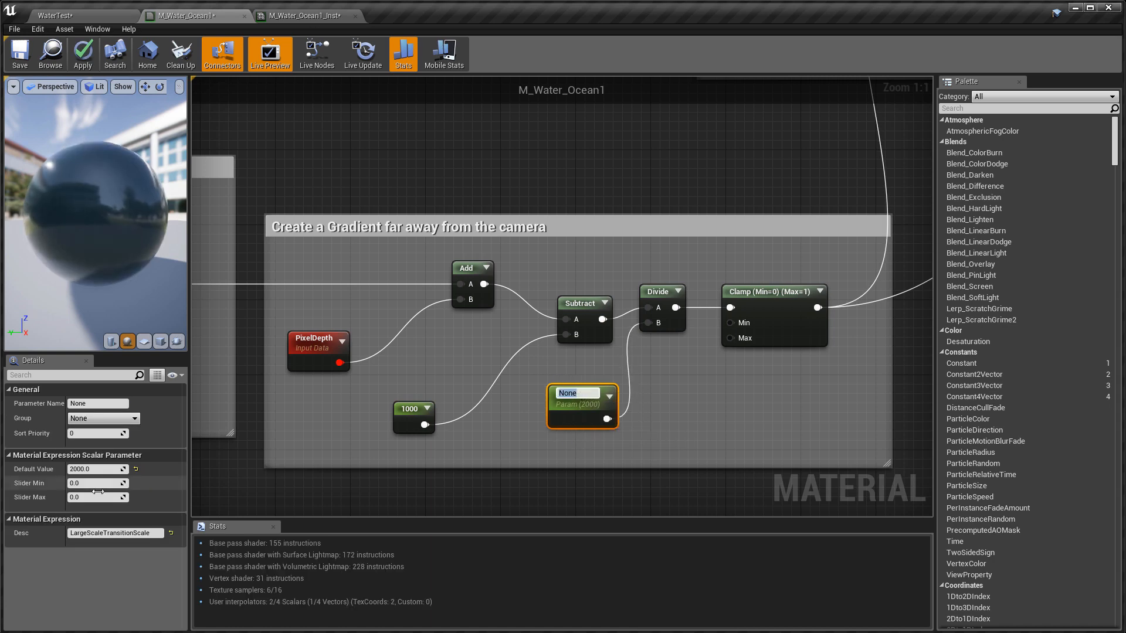
- Name the scalar parameter feeding Divide in the camera gradient group Wave Transition Small to Large
{"action": "left_click", "coordinate": [96, 470]}
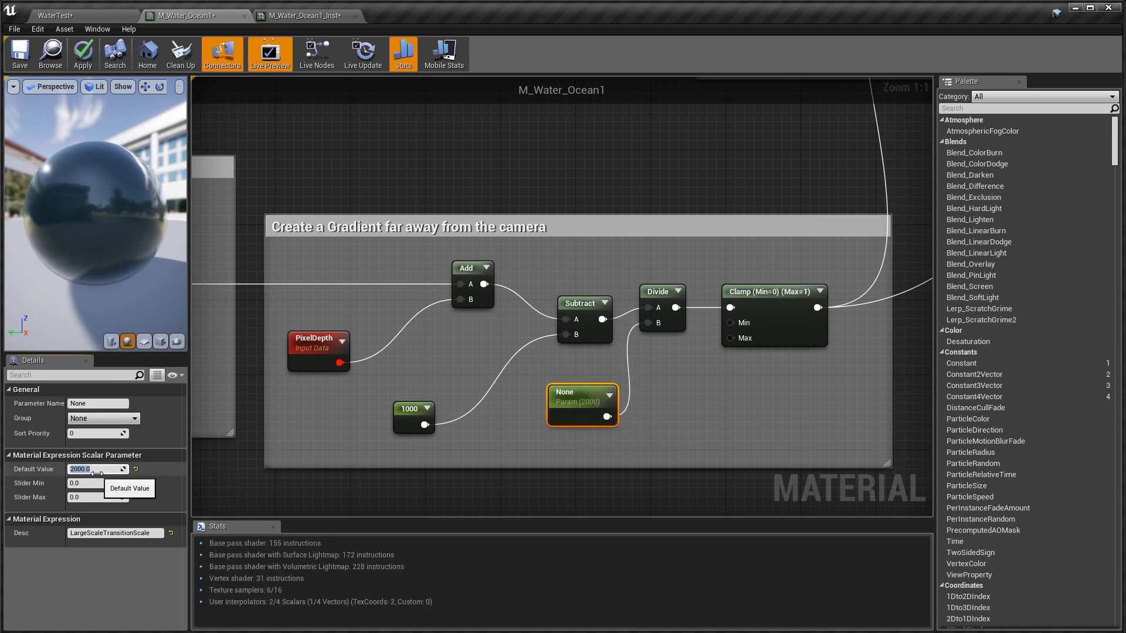
{"action": "left_click", "coordinate": [95, 404]}
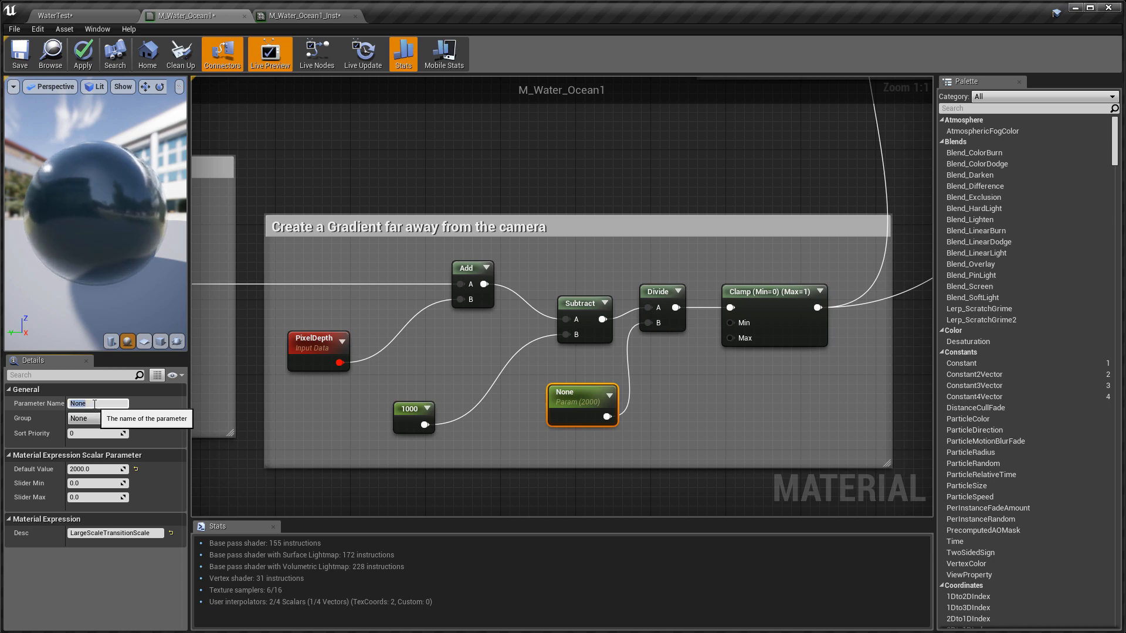
{"action": "type", "text": "Wave"}
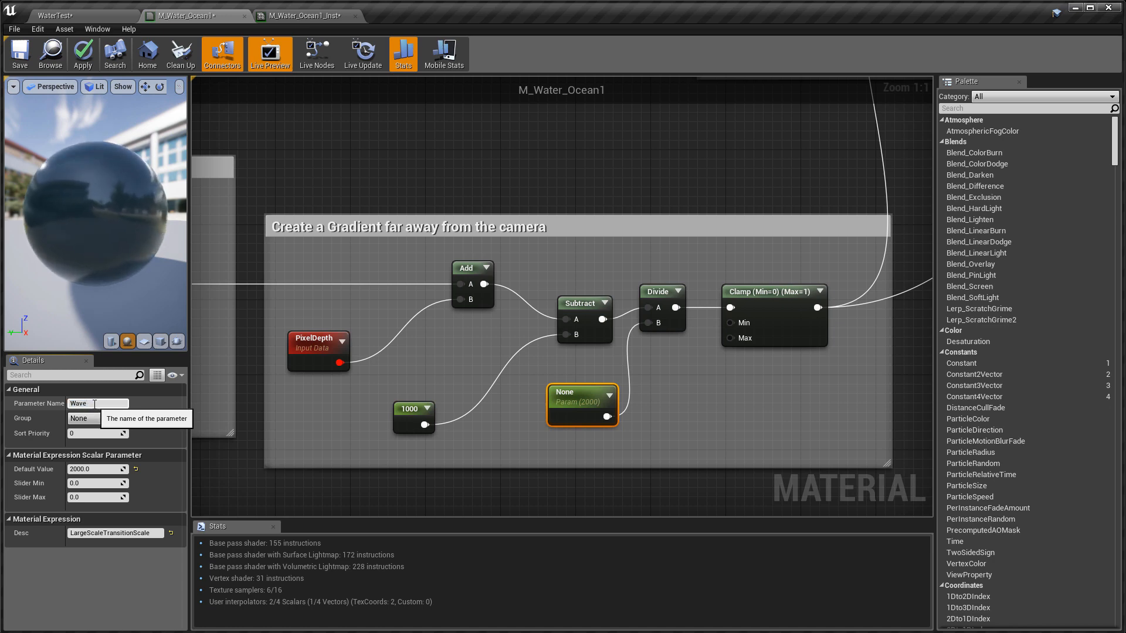
{"action": "type", "text": " Transition"}
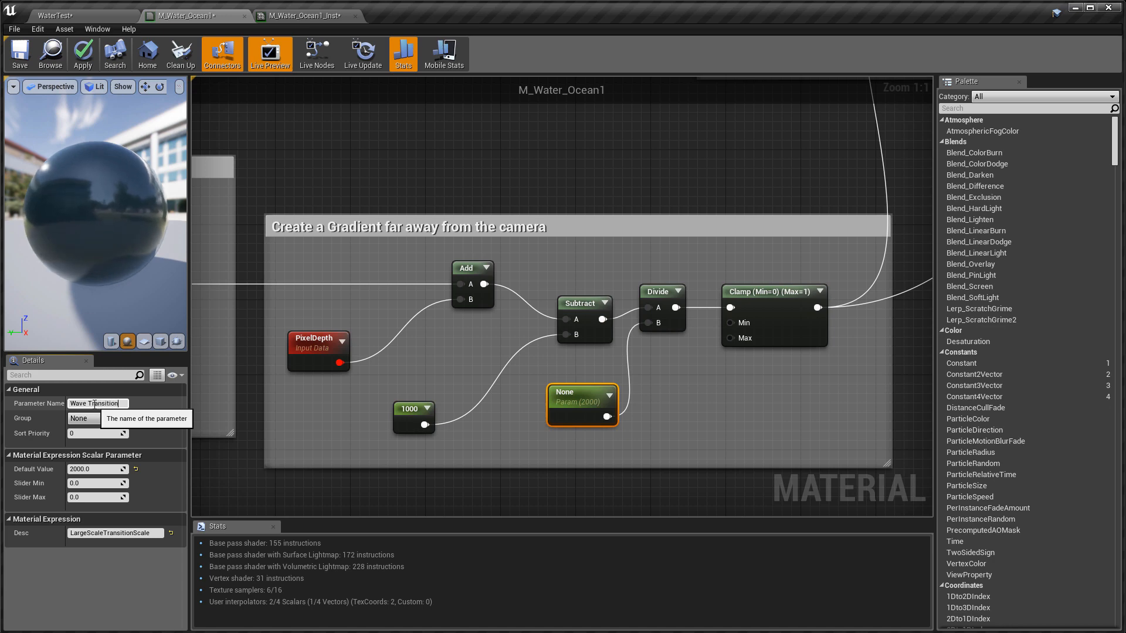
{"action": "type", "text": " Small to "}
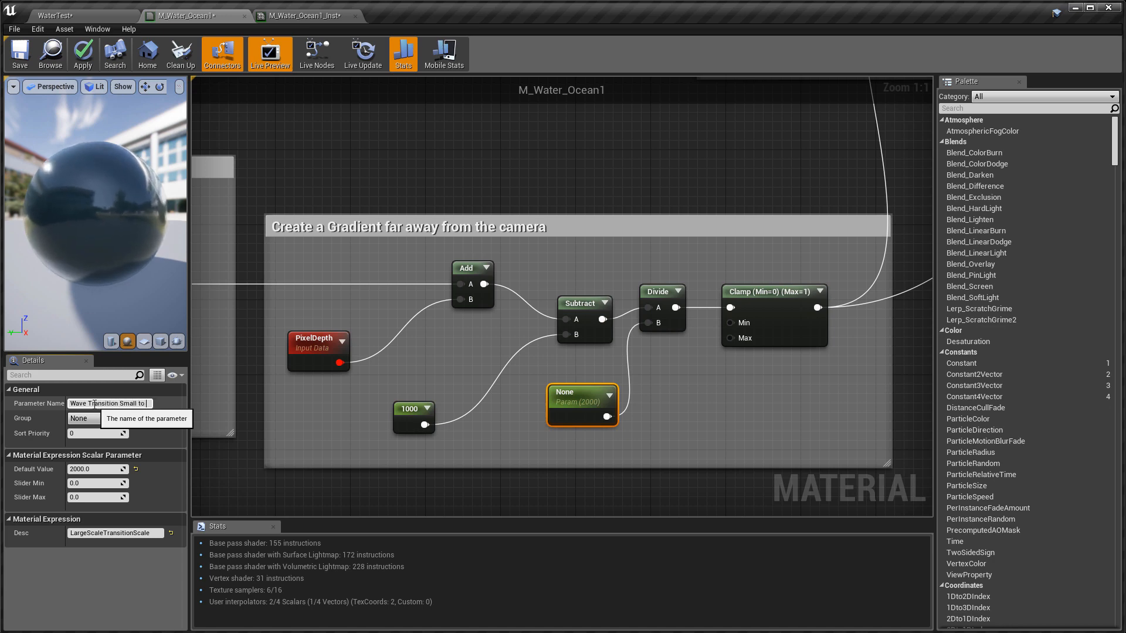
{"action": "type", "text": "Large"}
{"action": "key", "text": "Return"}
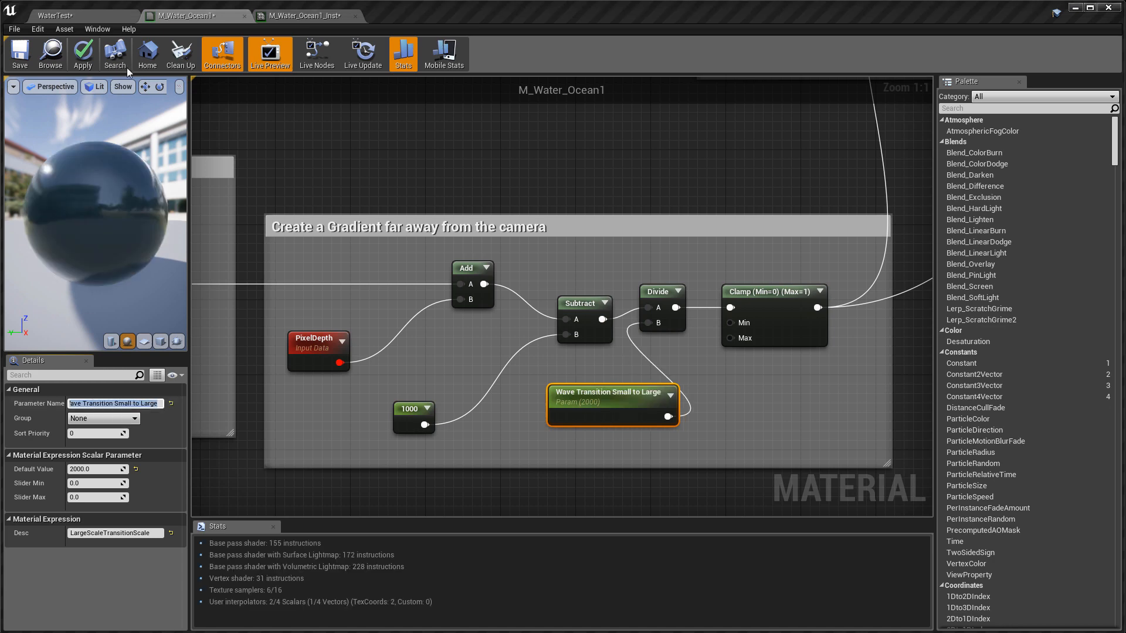
- Apply and save the M_Water_Ocean1 material, and check the scalar parameters in M_Water_Ocean1_Inst
{"action": "left_click", "coordinate": [86, 56]}
{"action": "left_click", "coordinate": [21, 56]}
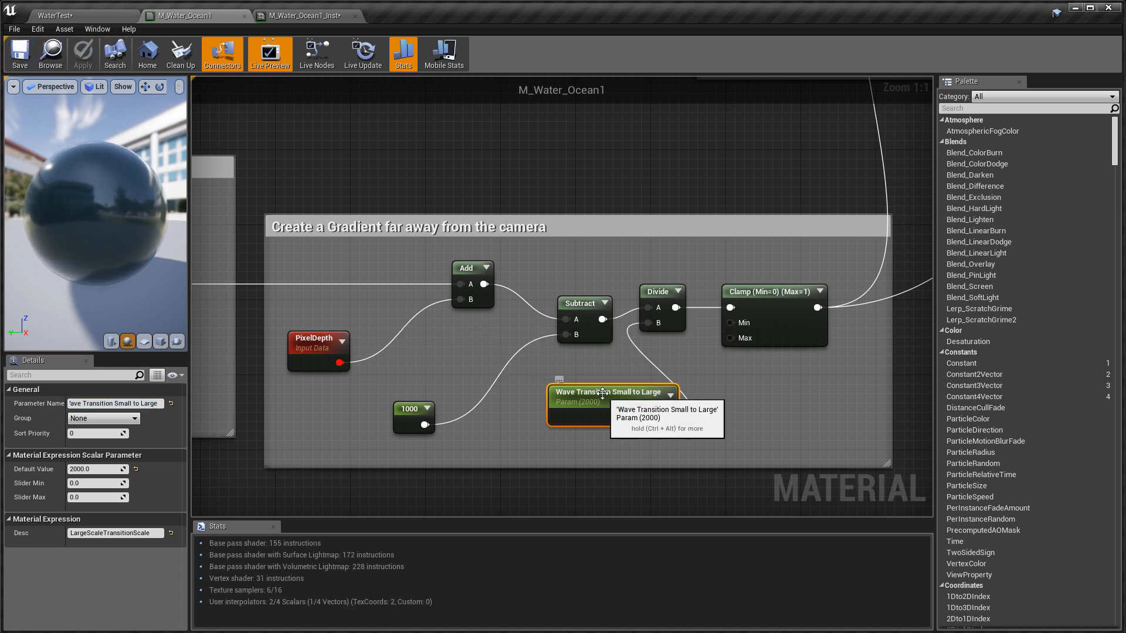
{"action": "left_click", "coordinate": [311, 15]}
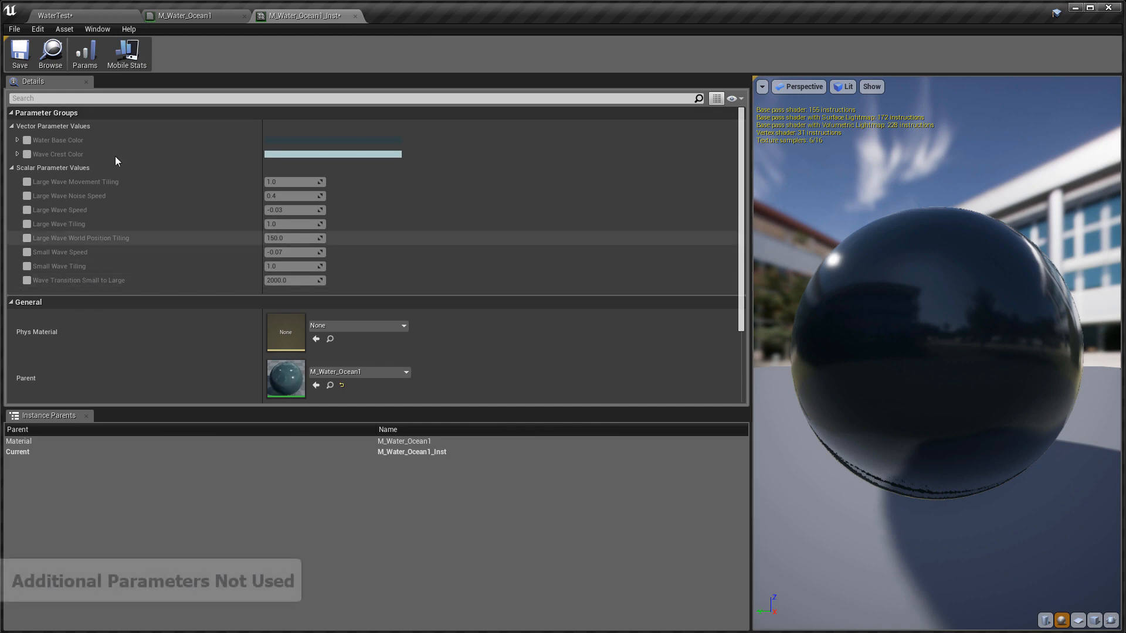
- Examine the Large Scale Tiling, Modulate Pixel Depth with Noise and Sine controlled panning groups in M_Water_Ocean1, and compare them with the instance's parameter list
{"action": "left_click", "coordinate": [184, 15]}
{"action": "scroll", "coordinate": [533, 157], "scroll_direction": "down", "scroll_amount": 6}
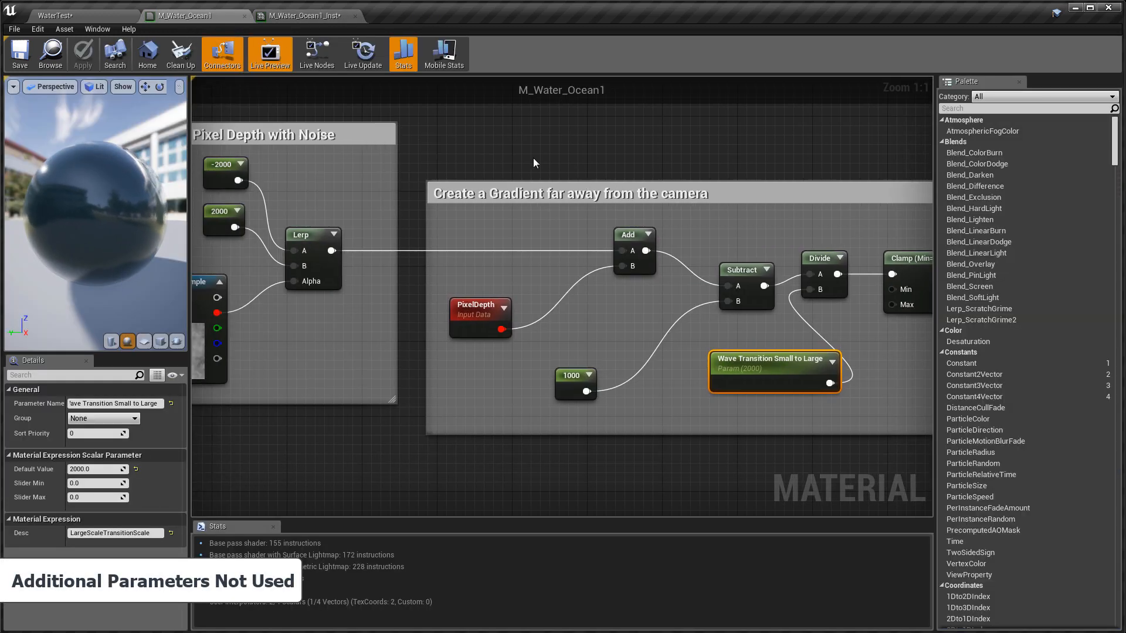
{"action": "scroll", "coordinate": [387, 307], "scroll_direction": "up", "scroll_amount": 3}
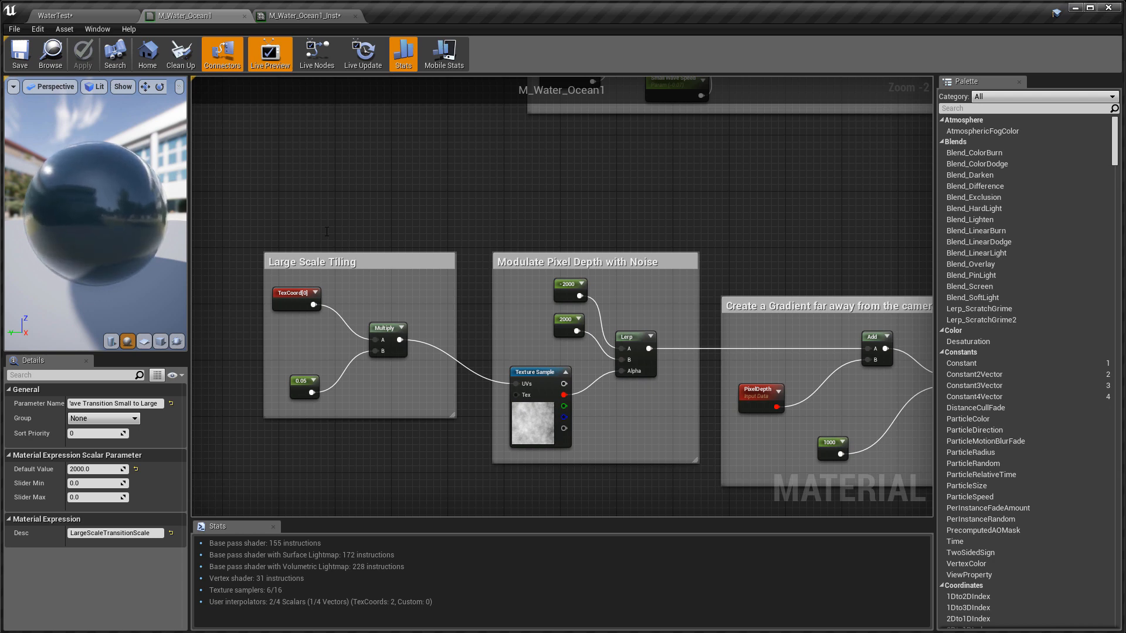
{"action": "left_click", "coordinate": [321, 266]}
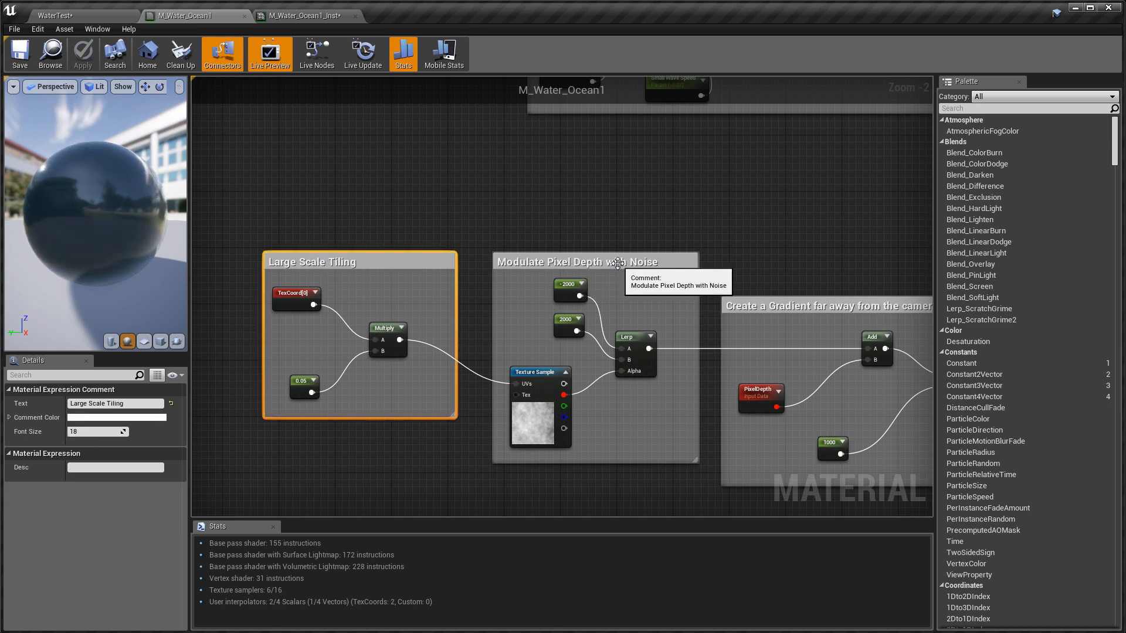
{"action": "left_click", "coordinate": [651, 261]}
{"action": "scroll", "coordinate": [684, 193], "scroll_direction": "down", "scroll_amount": 5}
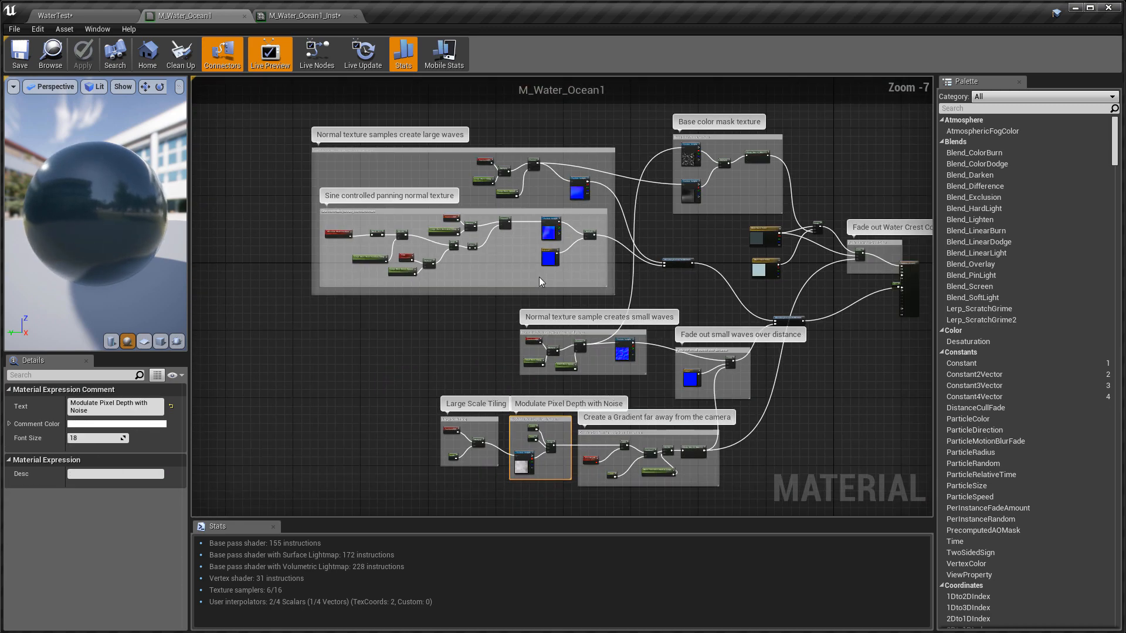
{"action": "scroll", "coordinate": [558, 361], "scroll_direction": "up", "scroll_amount": 5}
{"action": "left_click", "coordinate": [479, 179]}
{"action": "right_click_drag", "start_coordinate": [470, 255], "coordinate": [836, 322]}
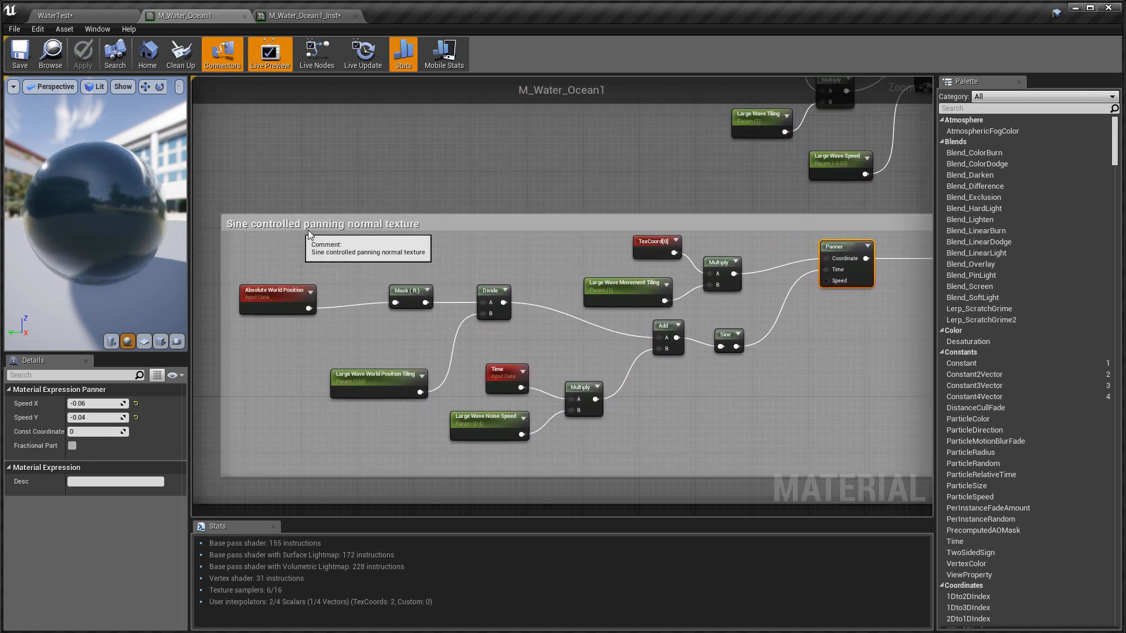
{"action": "right_click_drag", "start_coordinate": [756, 244], "coordinate": [386, 243]}
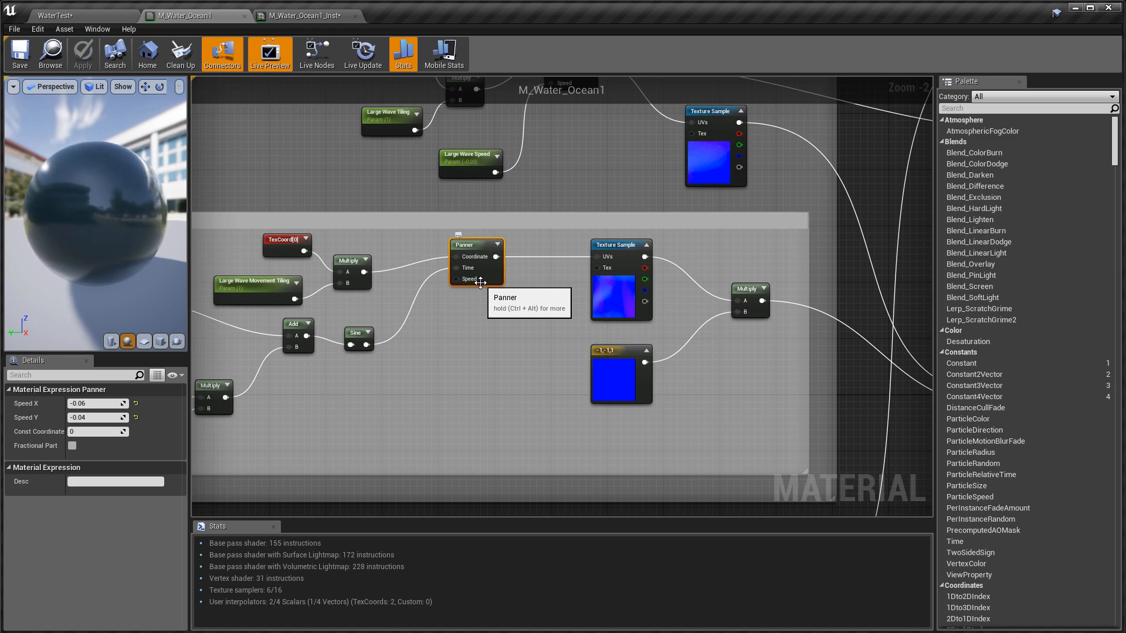
{"action": "scroll", "coordinate": [480, 282], "scroll_direction": "down", "scroll_amount": 5}
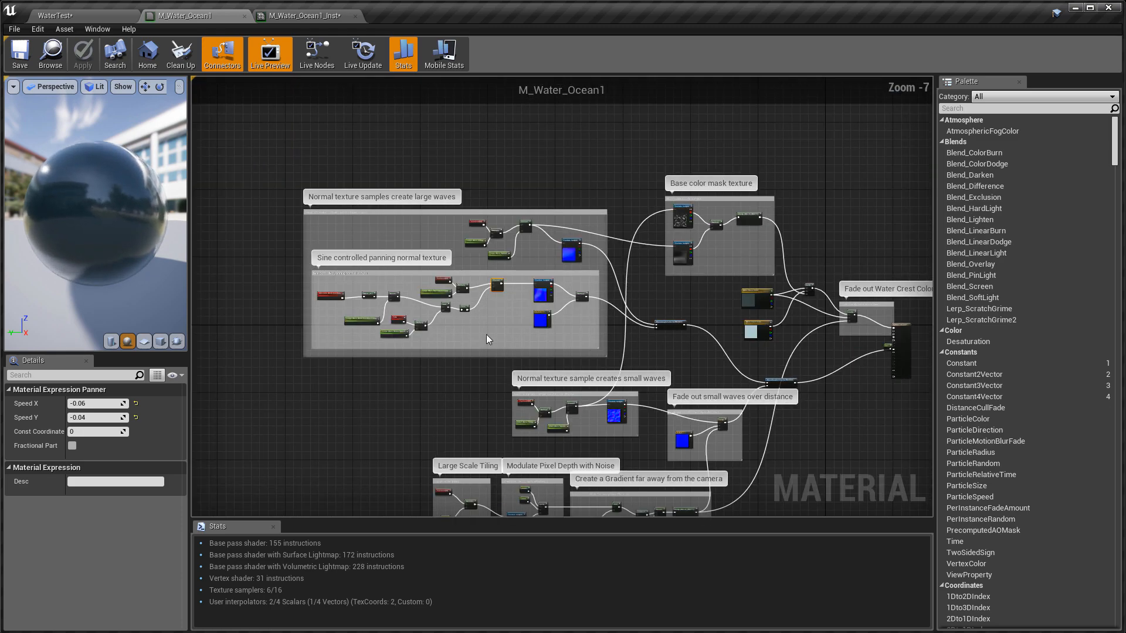
{"action": "right_click_drag", "start_coordinate": [446, 357], "coordinate": [453, 335]}
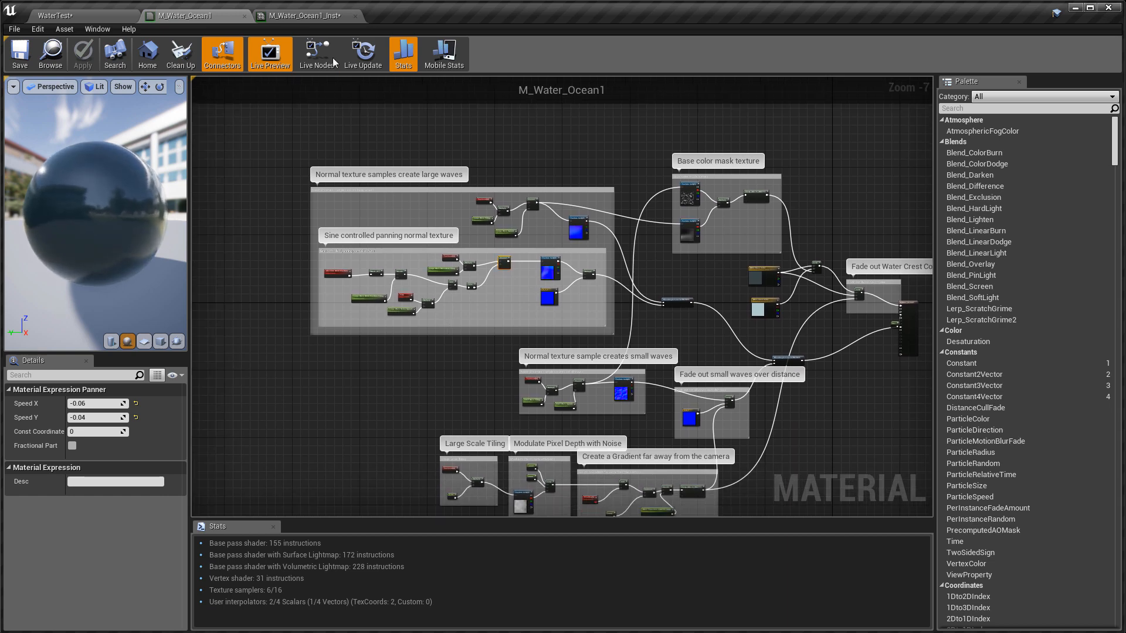
{"action": "left_click", "coordinate": [305, 16]}
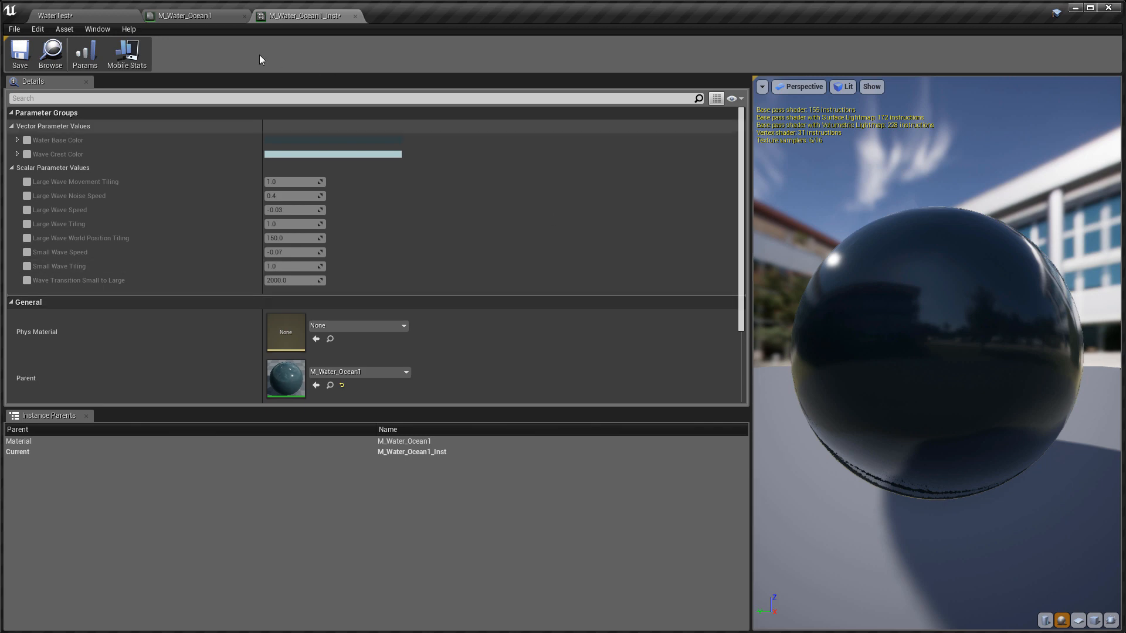
{"action": "left_click", "coordinate": [201, 15]}
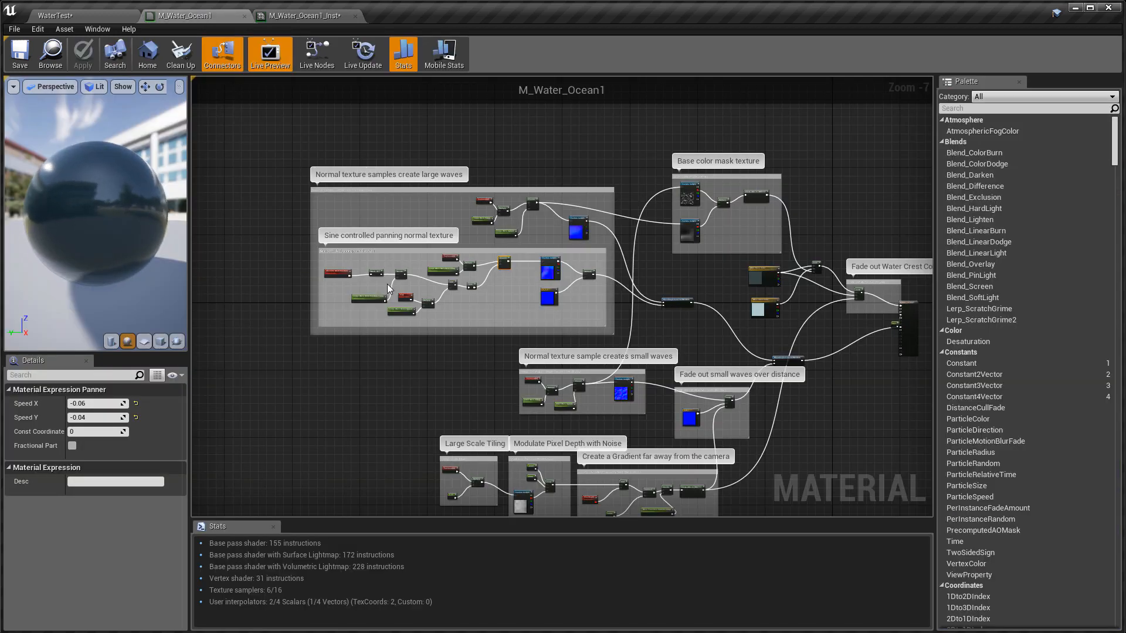
- Close the M_Water_Ocean1 material and float the M_Water_Ocean1_Inst editor beside the level viewport, sized to show all scalar parameters and their full names
{"action": "left_click", "coordinate": [244, 16]}
{"action": "left_click", "coordinate": [233, 17]}
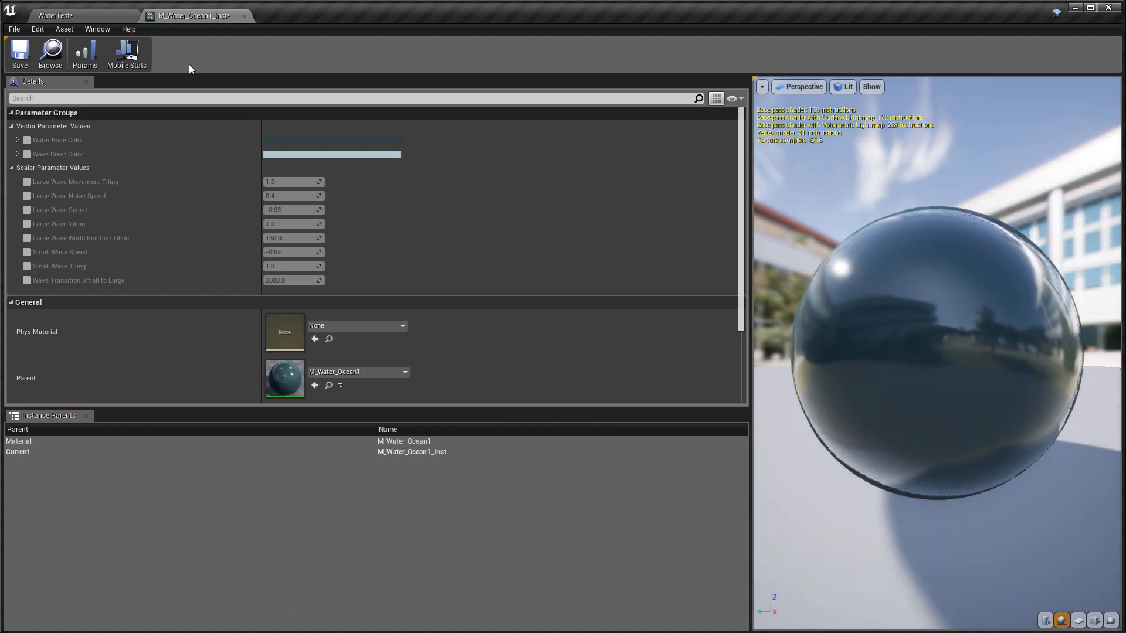
{"action": "left_click_drag", "start_coordinate": [184, 16], "coordinate": [897, 53]}
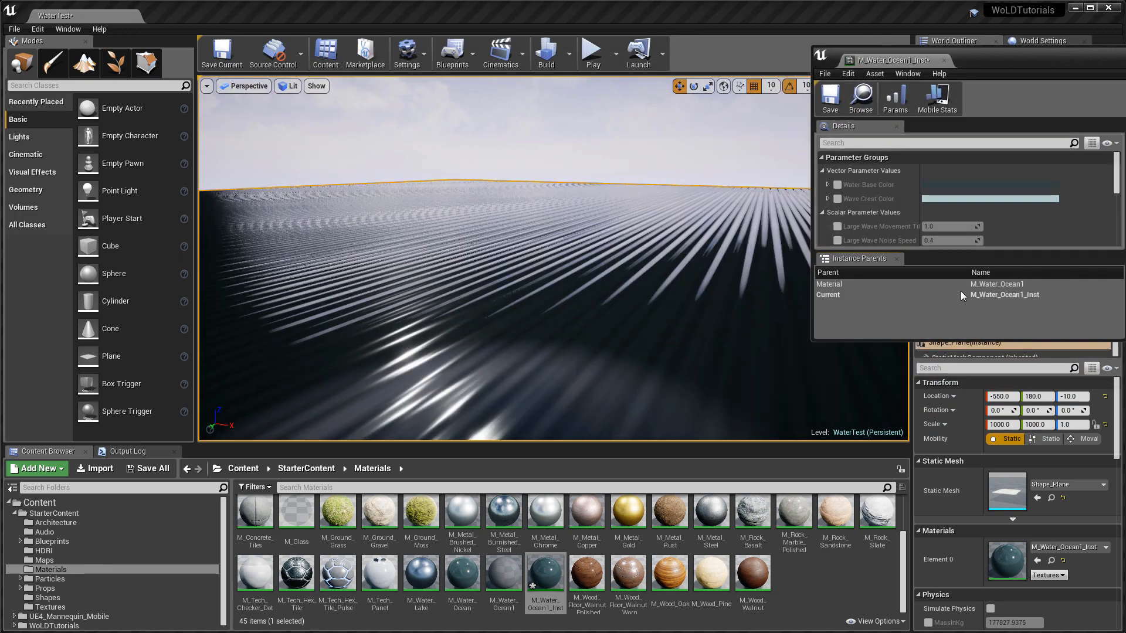
{"action": "left_click_drag", "start_coordinate": [988, 340], "coordinate": [1001, 539]}
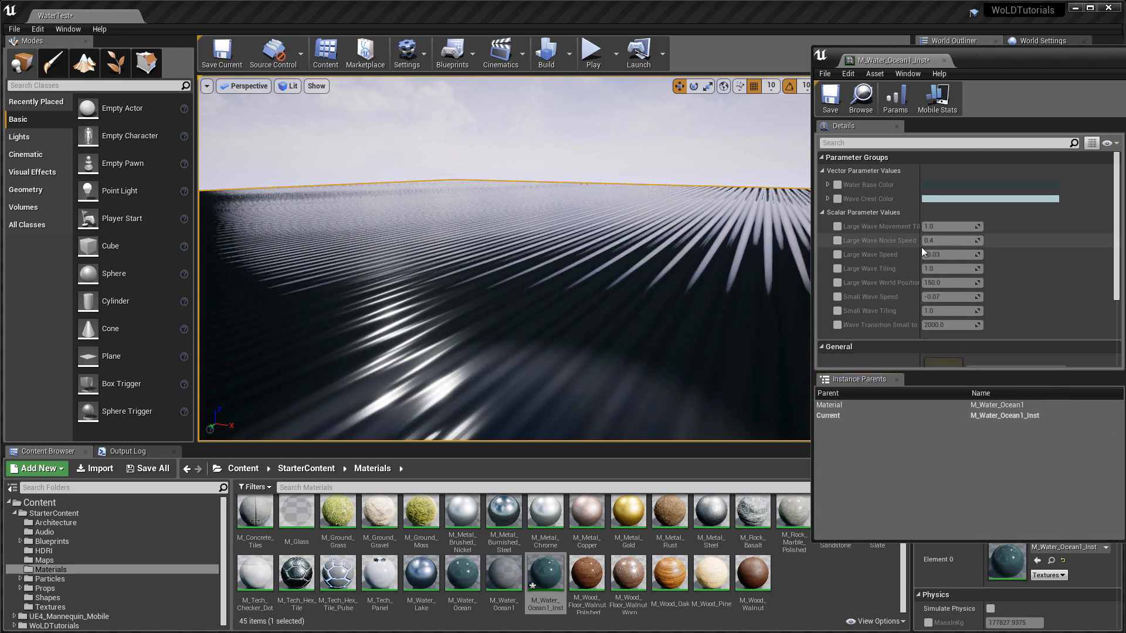
{"action": "left_click_drag", "start_coordinate": [921, 247], "coordinate": [950, 248]}
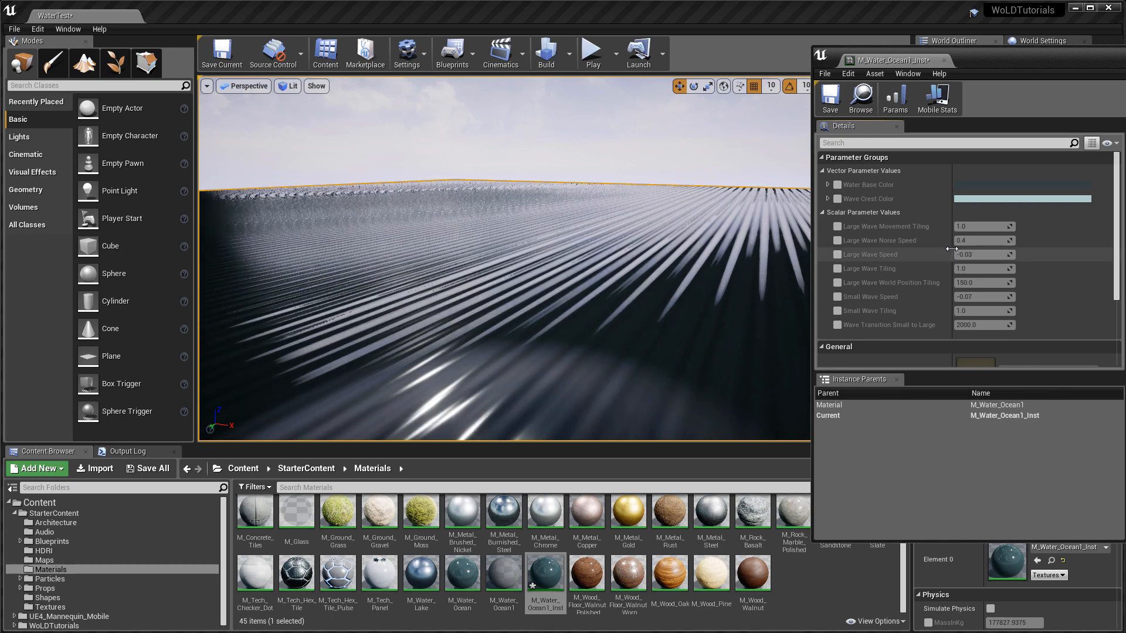
- Check the viewport's Realtime option and inspect the ocean plane's wave pattern from several camera angles
{"action": "left_click", "coordinate": [207, 86]}
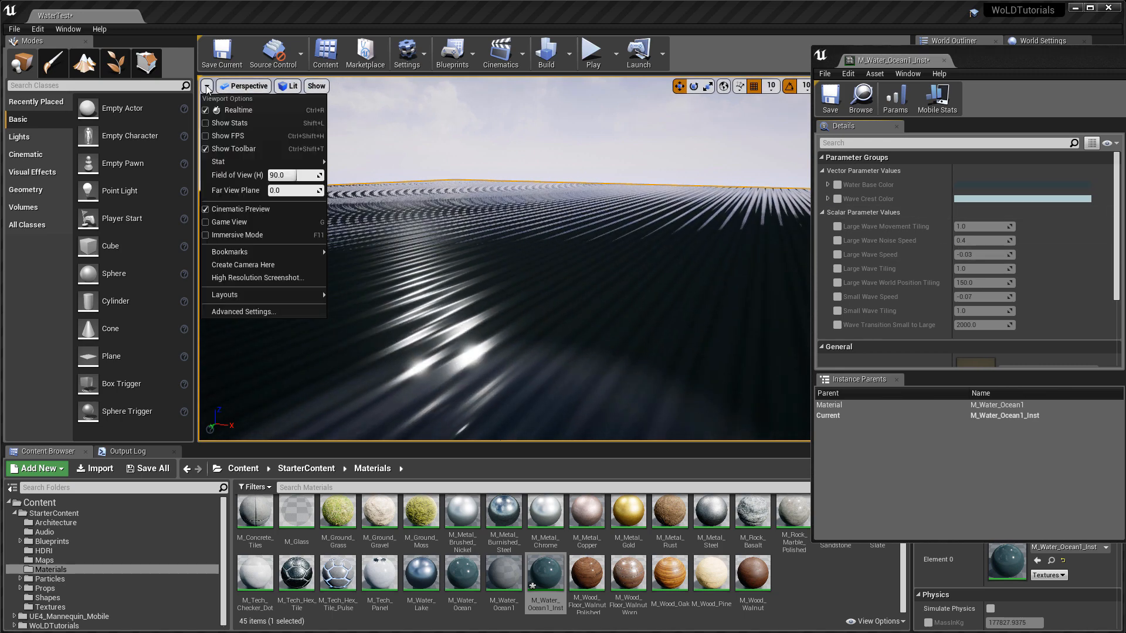
{"action": "right_click_drag", "start_coordinate": [446, 235], "coordinate": [474, 227]}
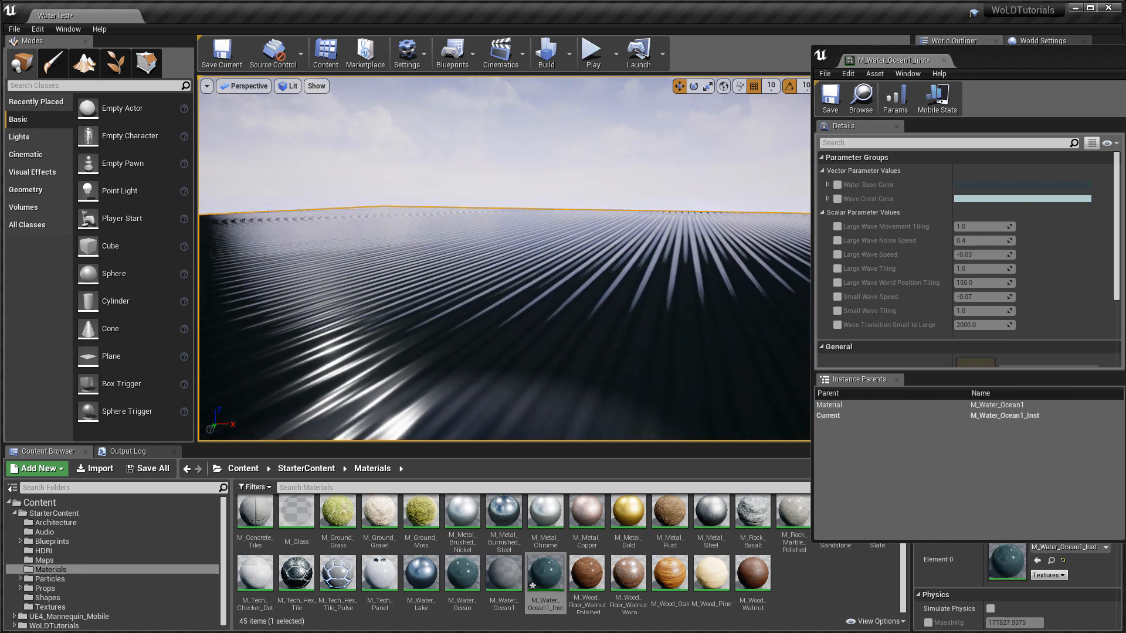
{"action": "right_click_drag", "start_coordinate": [474, 226], "coordinate": [477, 253]}
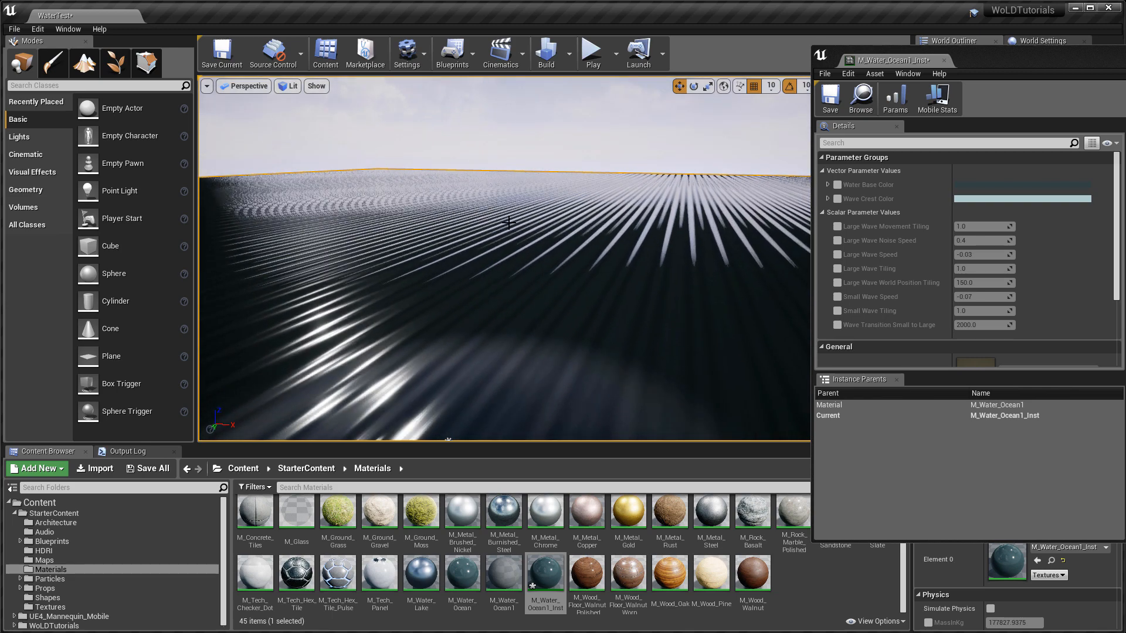
{"action": "key", "text": "s"}
{"action": "right_click_drag", "start_coordinate": [505, 199], "coordinate": [473, 243]}
{"action": "key", "text": "w"}
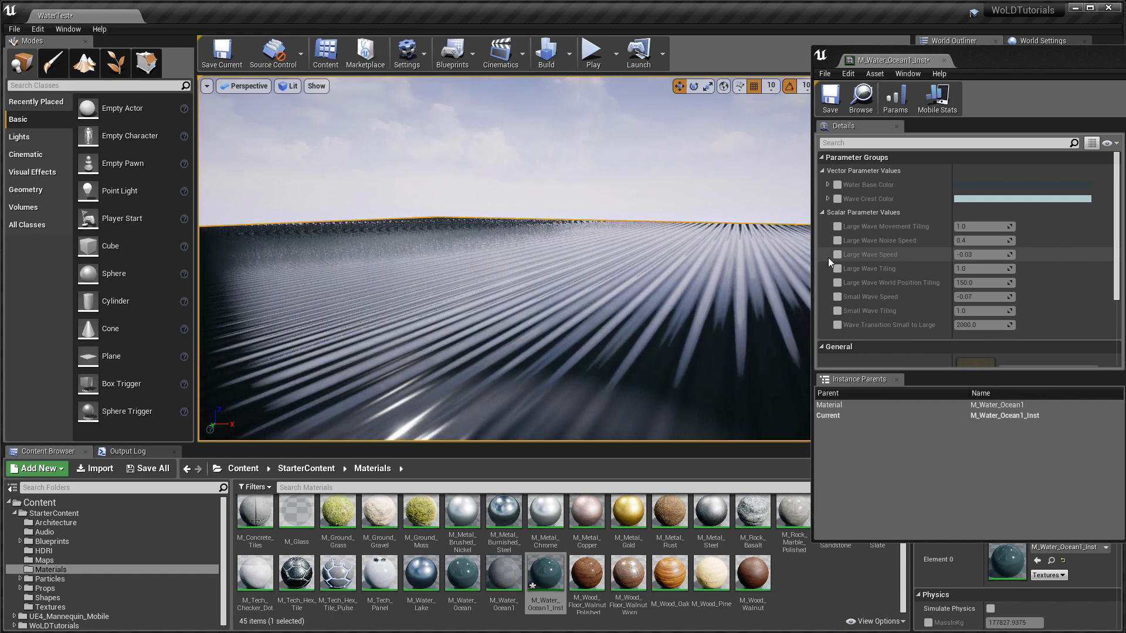
- Enable the Large Wave Tiling, Large Wave Speed and Large Wave Noise Speed overrides in the material instance
{"action": "left_click", "coordinate": [838, 269]}
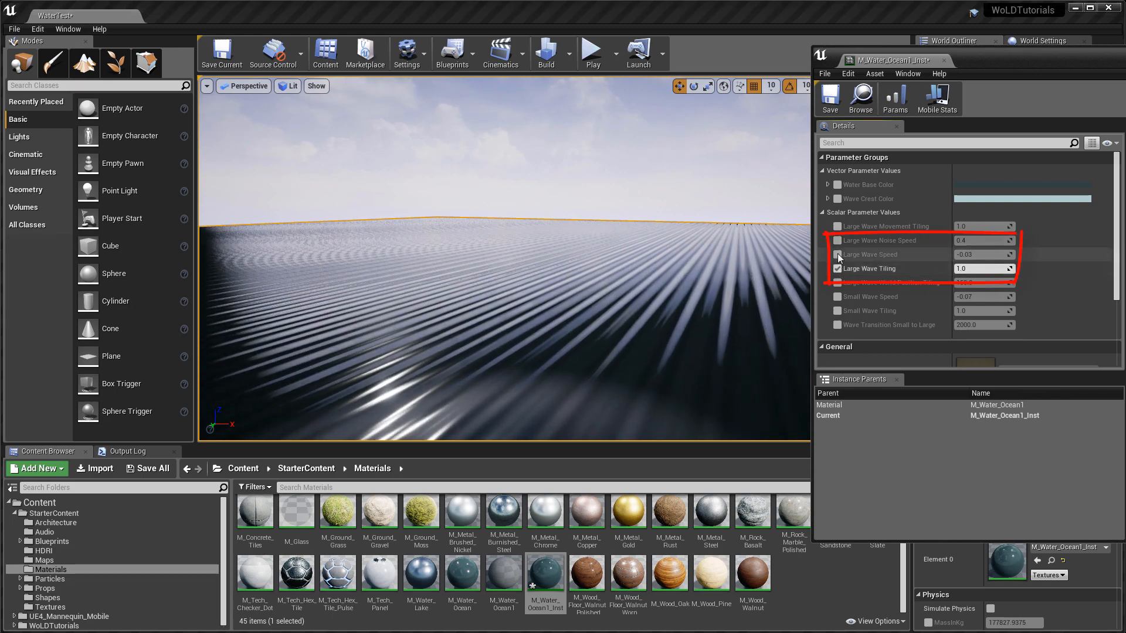
{"action": "left_click", "coordinate": [838, 254]}
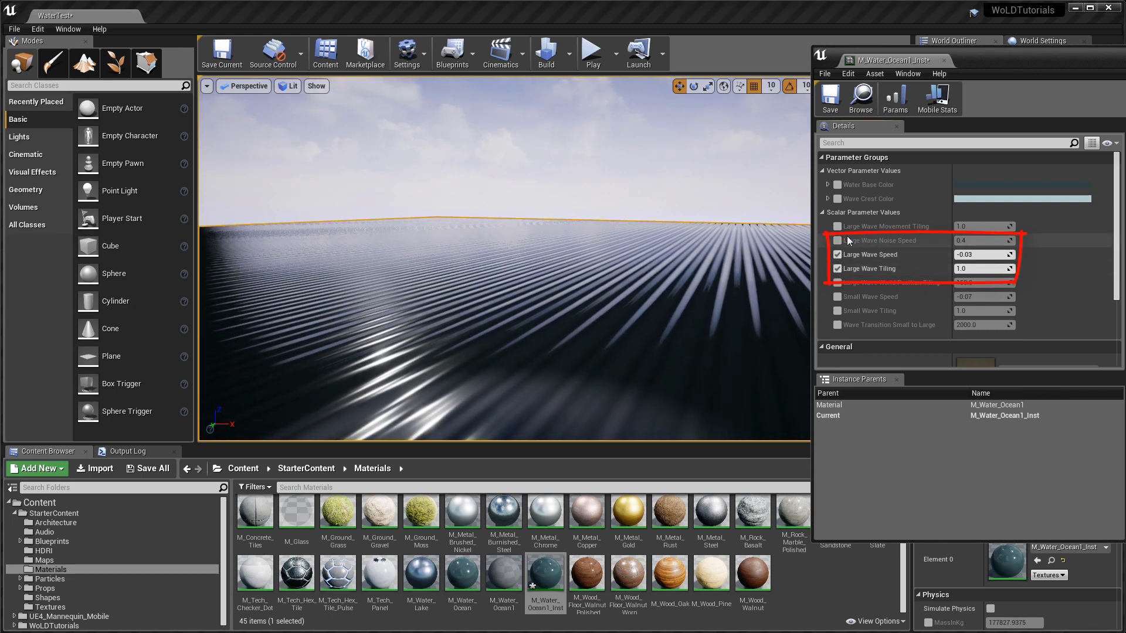
{"action": "left_click", "coordinate": [838, 240]}
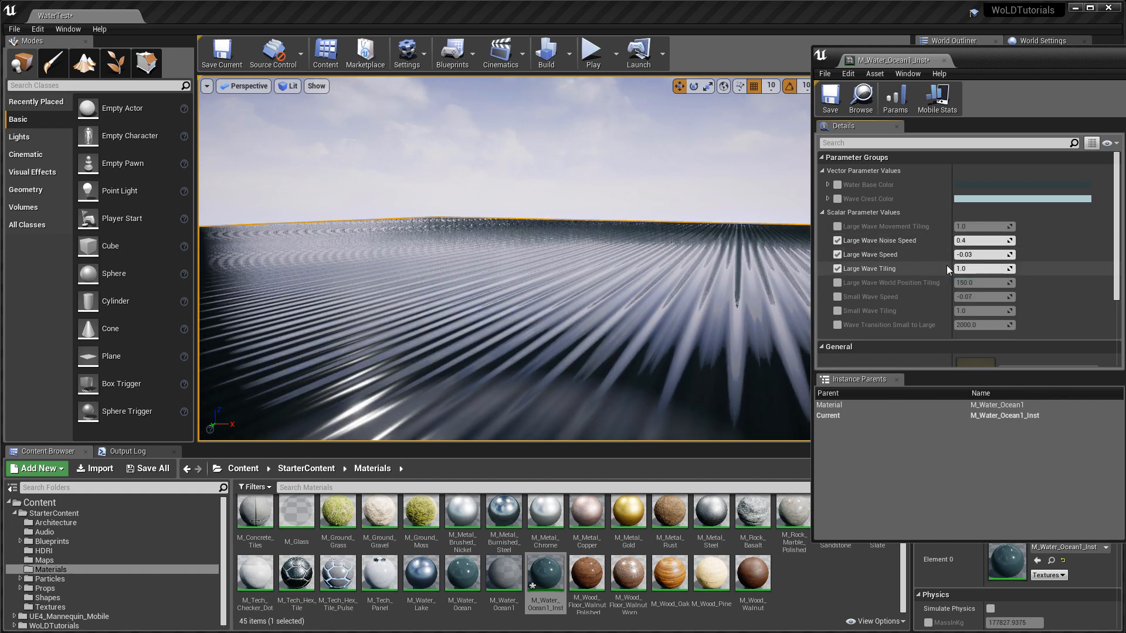
- Set the instance's Large Wave Tiling to 300
{"action": "mouse_move", "coordinate": [976, 268]}
{"action": "left_mouse_down"}
{"action": "mouse_move", "coordinate": [1096, 268]}
{"action": "mouse_move", "coordinate": [965, 269]}
{"action": "left_mouse_up"}
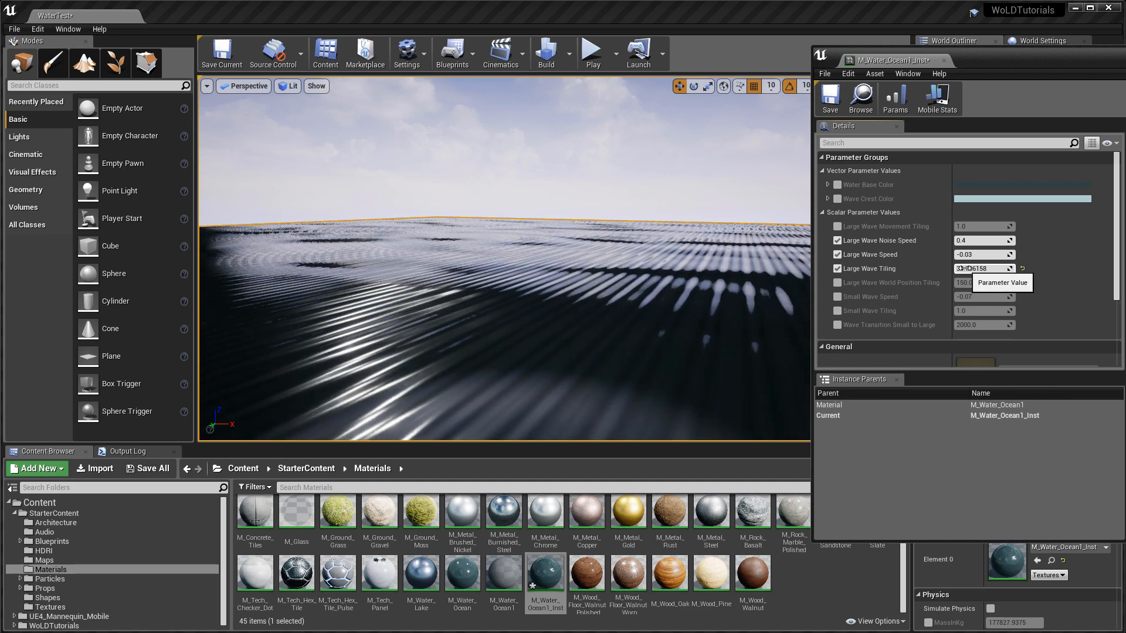
{"action": "left_click", "coordinate": [965, 268]}
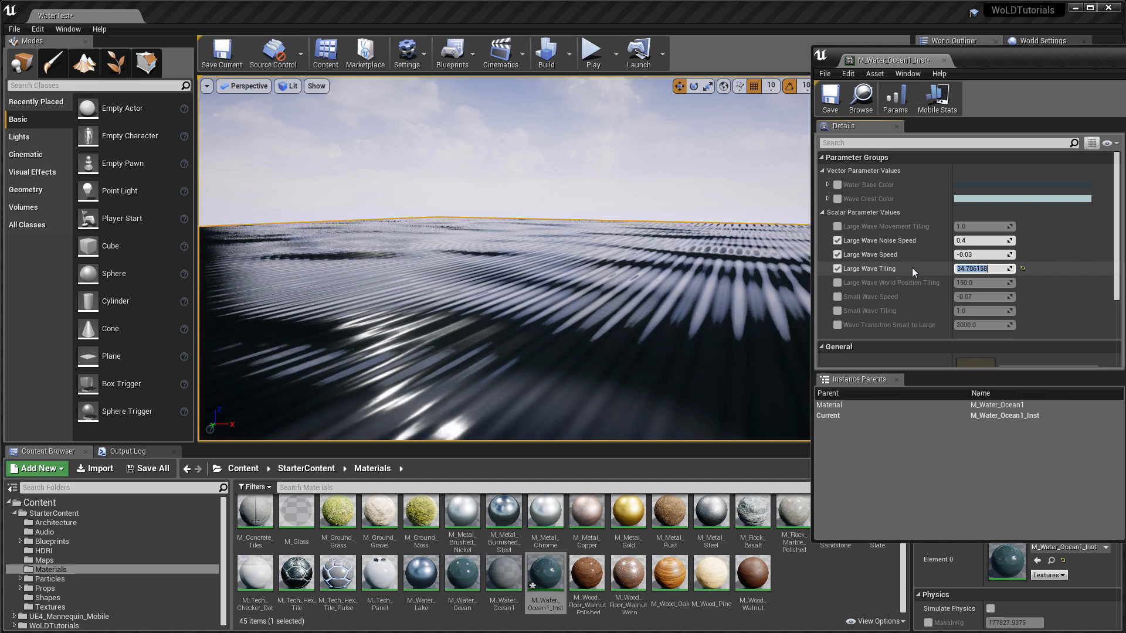
{"action": "type", "text": "300"}
{"action": "key", "text": "Return"}
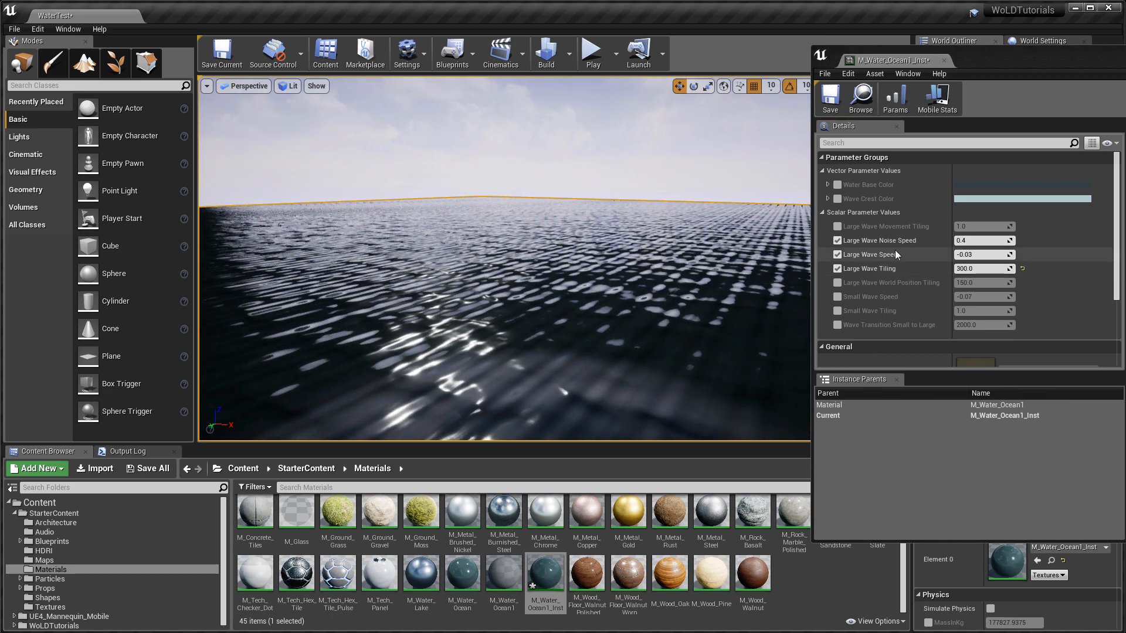
- Set Large Wave Speed to -0.01 and enable the Large Wave World Position Tiling override
{"action": "left_click", "coordinate": [970, 255]}
{"action": "left_click", "coordinate": [989, 253]}
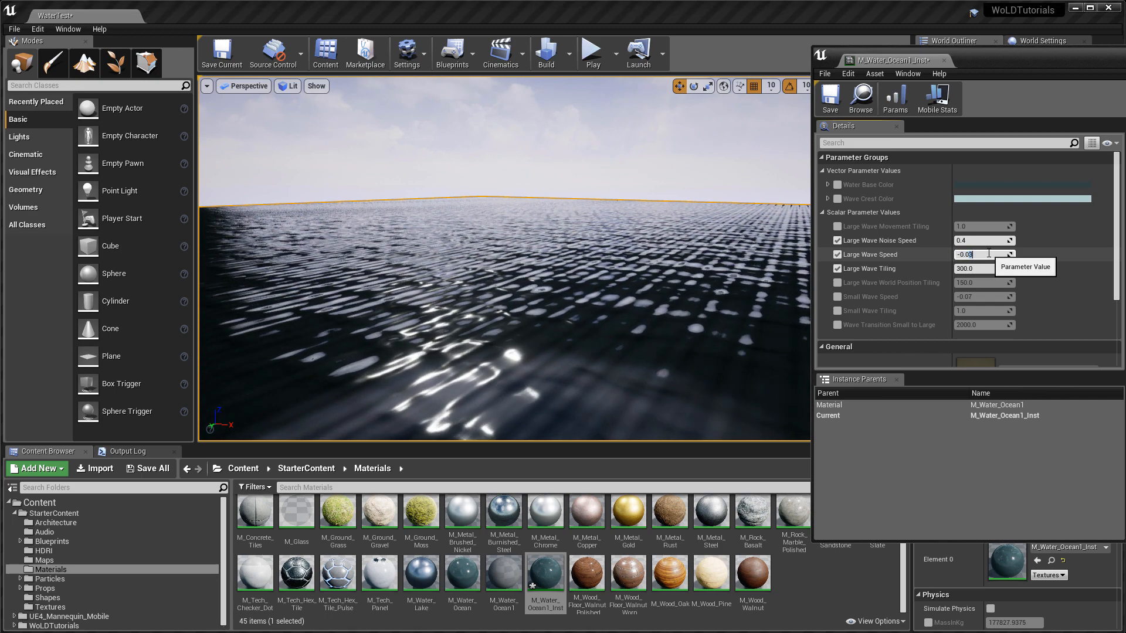
{"action": "type", "text": "1"}
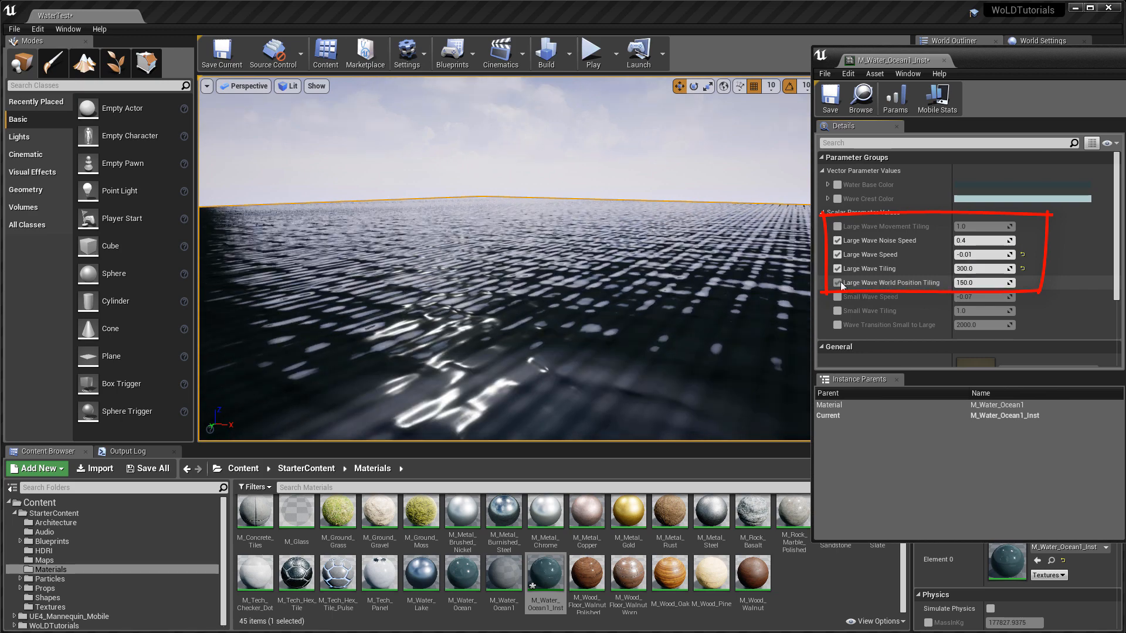
{"action": "left_click", "coordinate": [839, 283]}
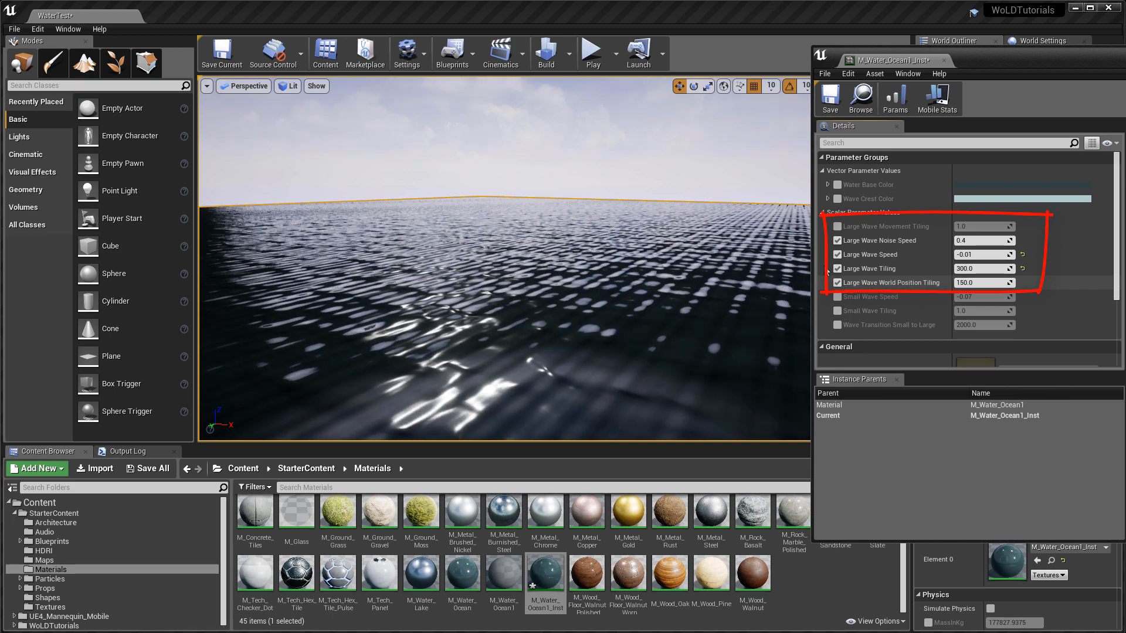
- Enable the Large Wave Movement Tiling override in the material instance and set it to 400
{"action": "left_click", "coordinate": [837, 226]}
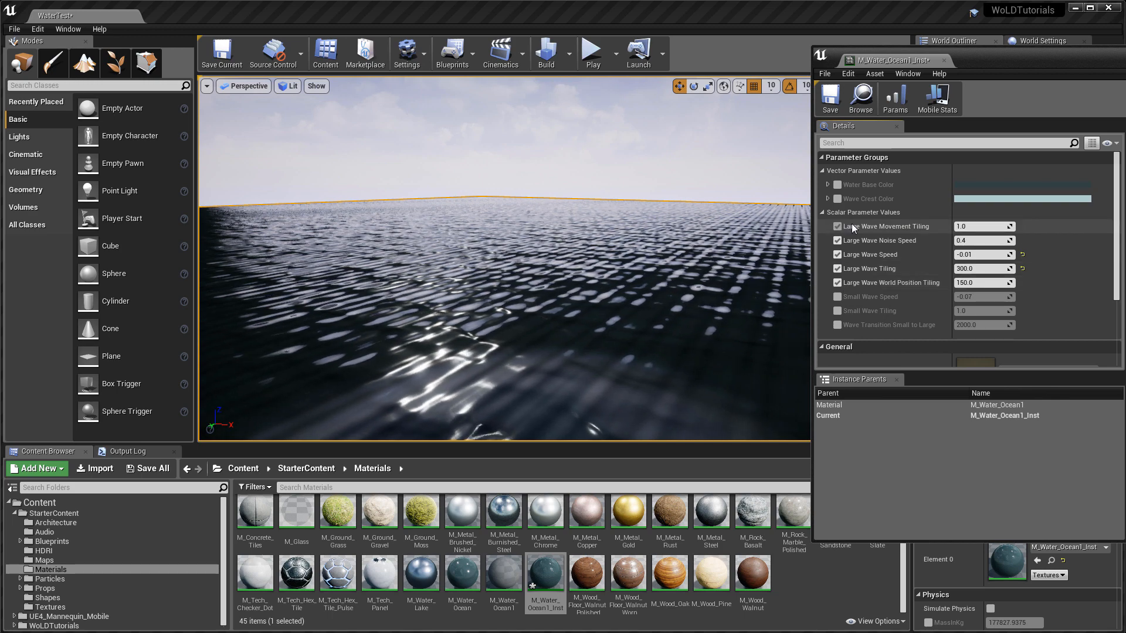
{"action": "left_click_drag", "start_coordinate": [969, 226], "coordinate": [1001, 227]}
{"action": "left_click", "coordinate": [967, 226]}
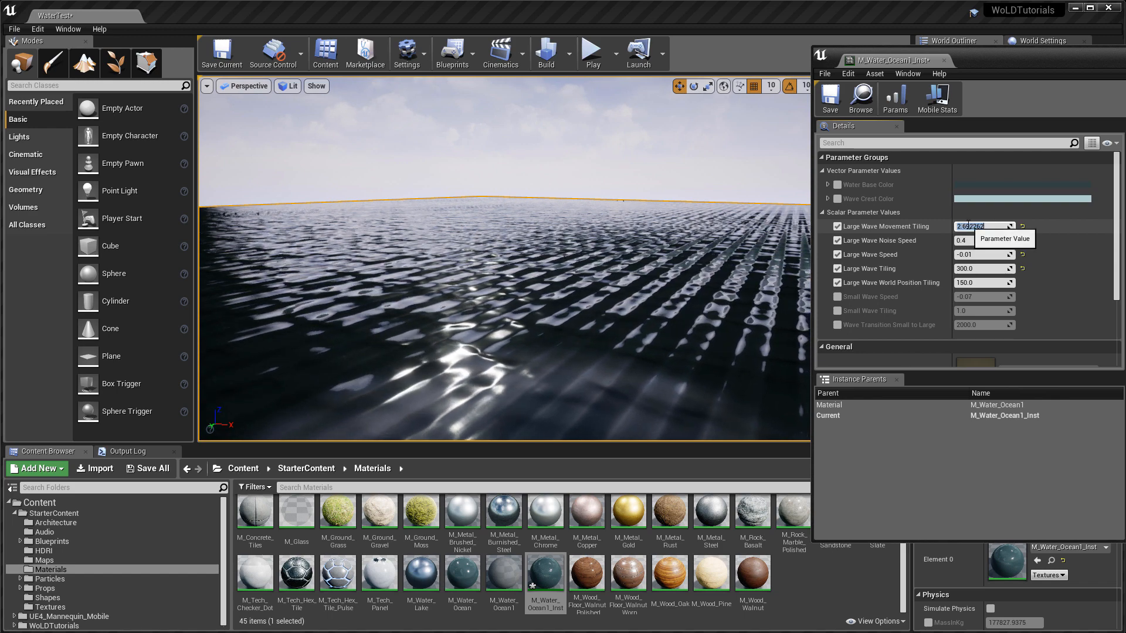
{"action": "key", "text": "Return"}
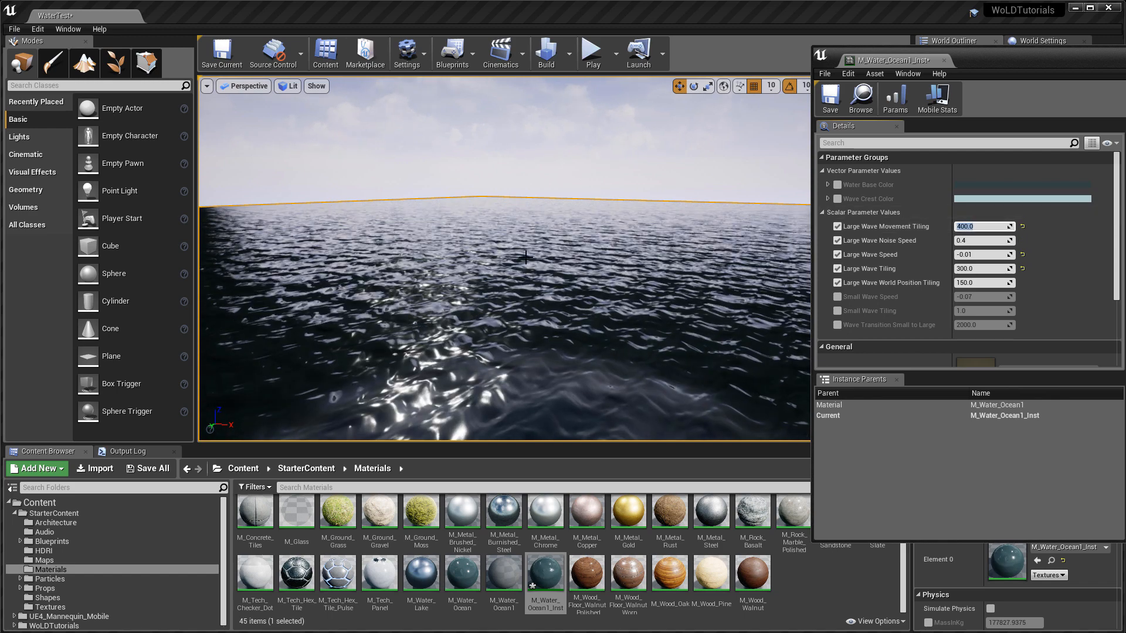
{"action": "mouse_move", "coordinate": [704, 164]}
{"action": "right_mouse_down"}
{"action": "mouse_move", "coordinate": [702, 211]}
{"action": "mouse_move", "coordinate": [713, 174]}
{"action": "right_mouse_up"}
{"action": "key", "text": "s"}
{"action": "key", "text": "w"}
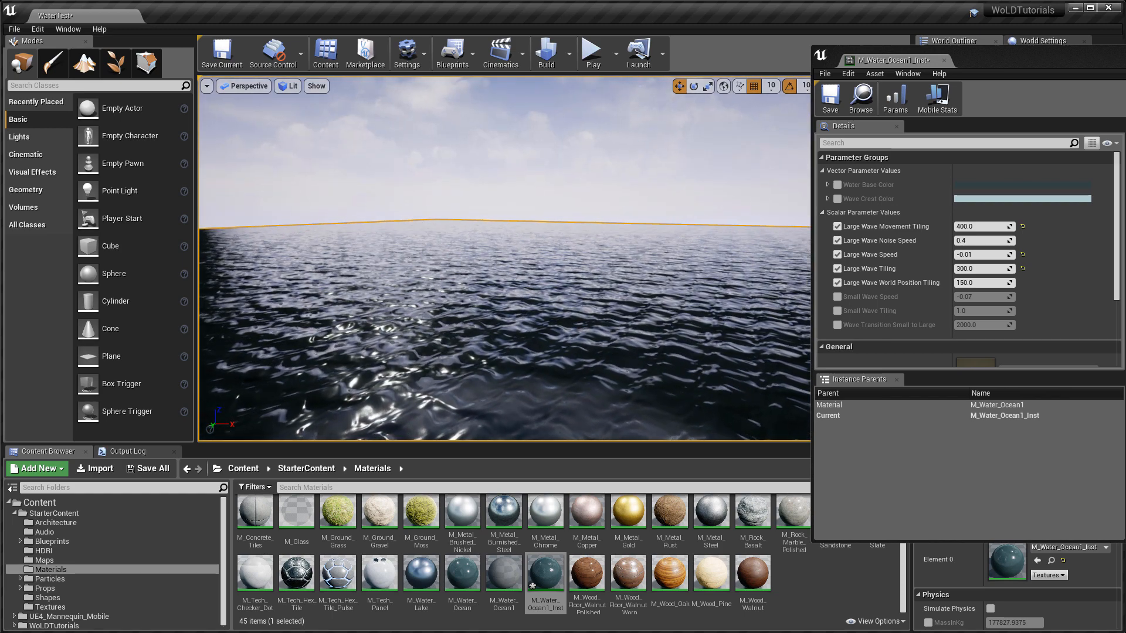
{"action": "right_click_drag", "start_coordinate": [531, 247], "coordinate": [569, 254]}
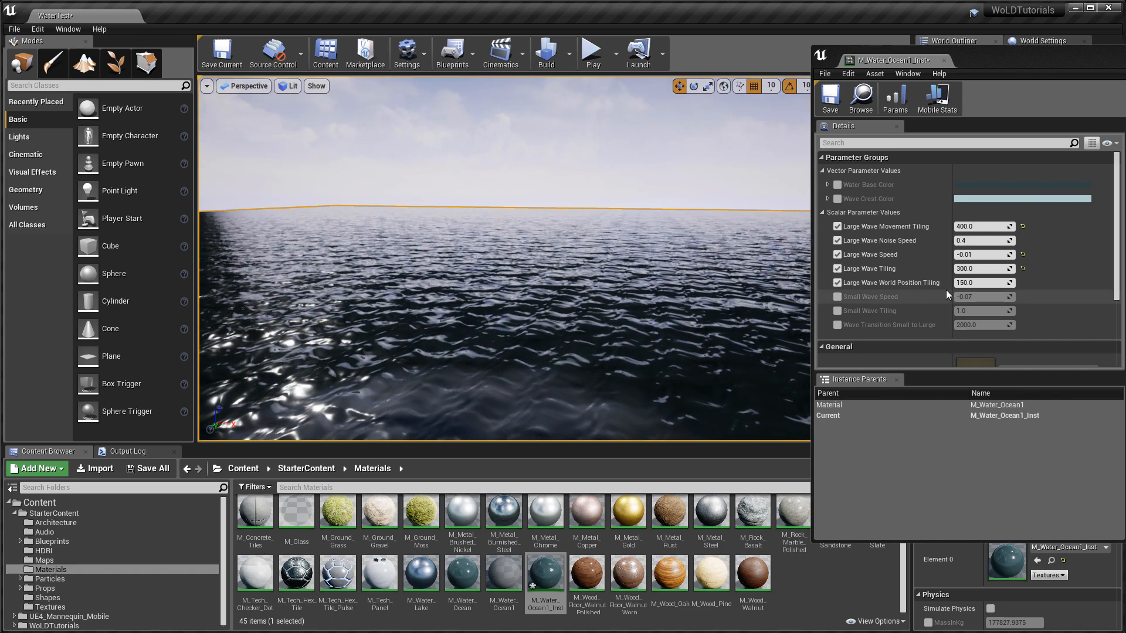
- Set the instance's Large Wave World Position Tiling to 800 and check the waves across the ocean plane
{"action": "left_click", "coordinate": [976, 283]}
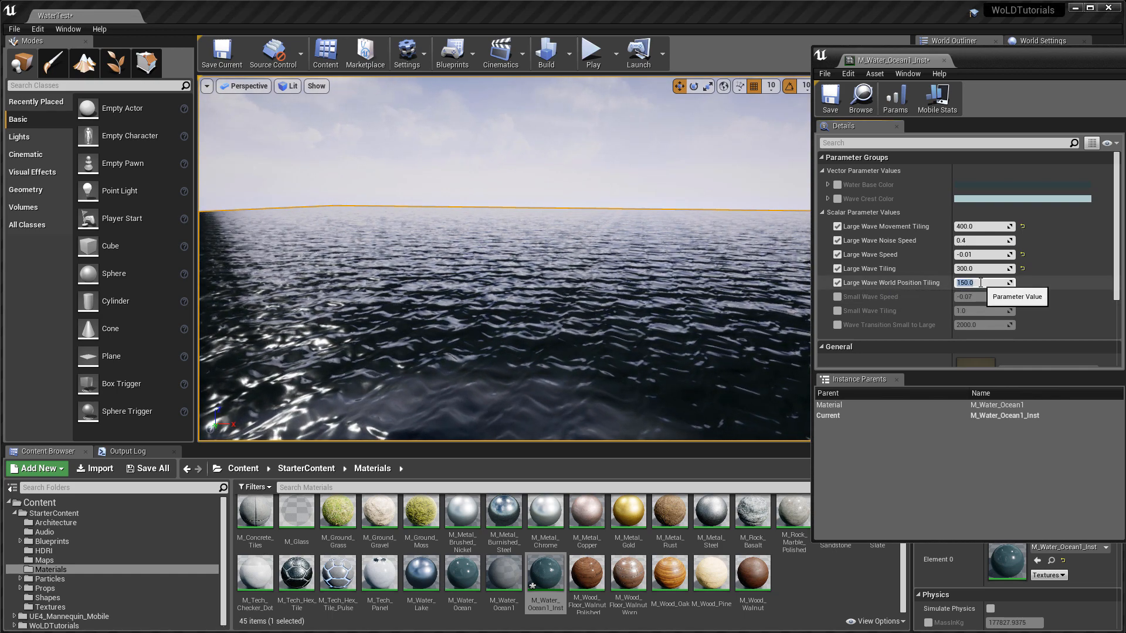
{"action": "left_click", "coordinate": [628, 258]}
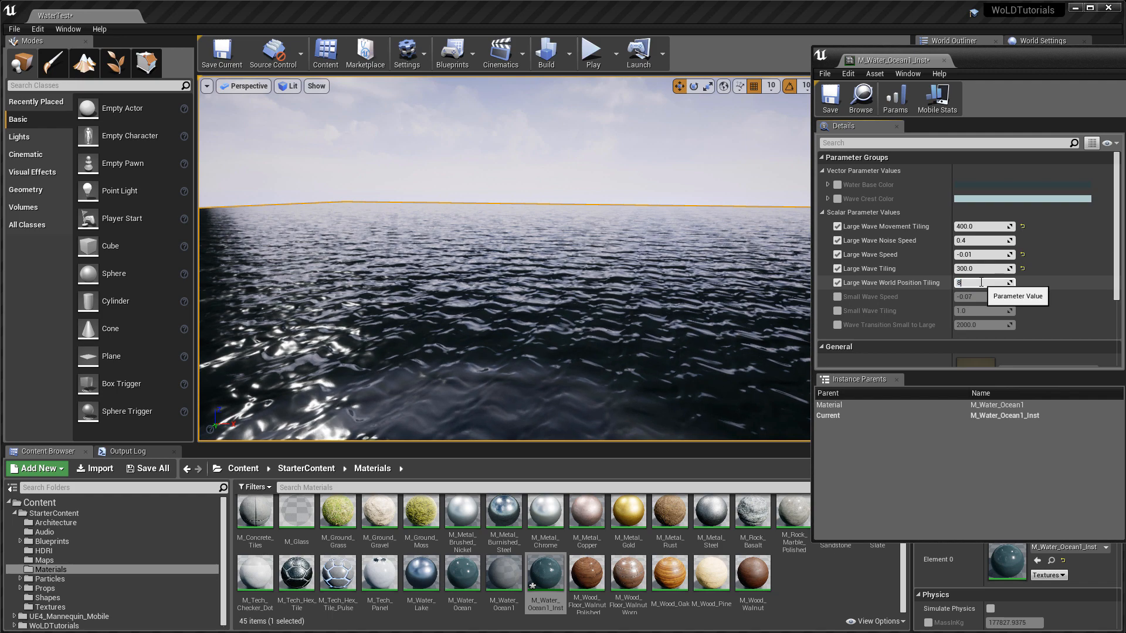
{"action": "right_click_drag", "start_coordinate": [634, 264], "coordinate": [540, 258]}
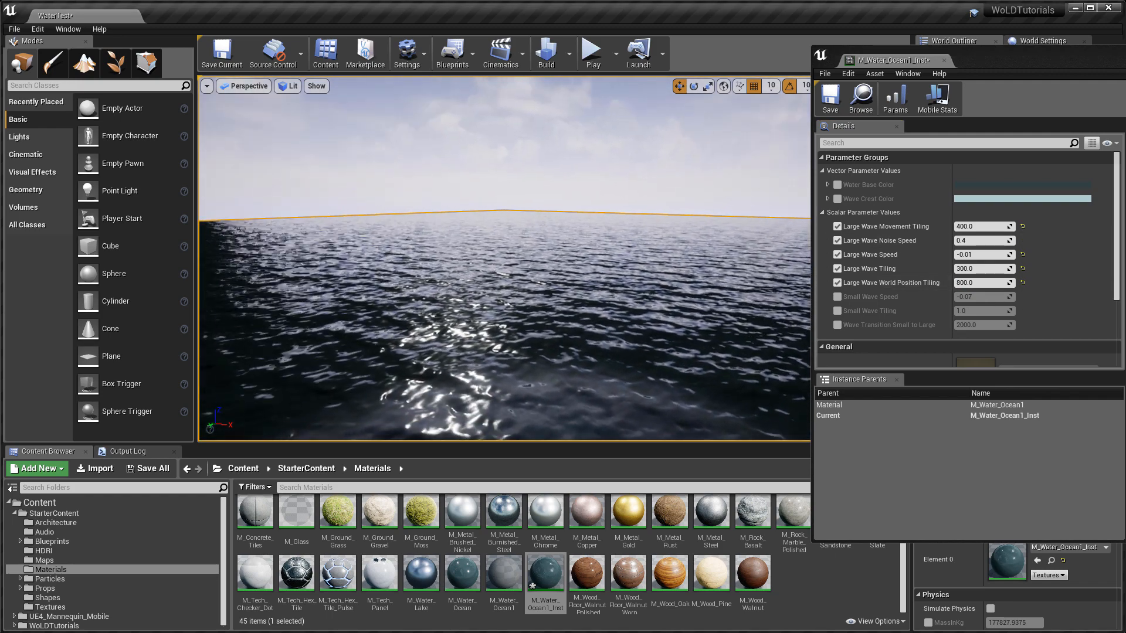
{"action": "right_click_drag", "start_coordinate": [619, 261], "coordinate": [592, 262]}
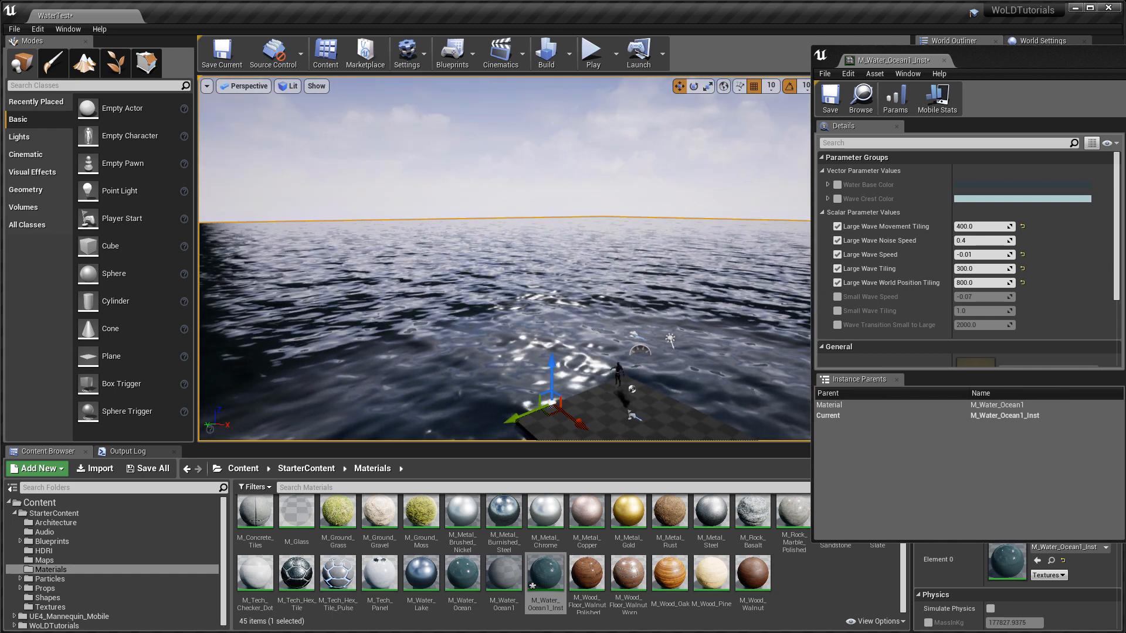
- Enable the Small Wave Speed and Small Wave Tiling overrides and set Small Wave Tiling to 400
{"action": "left_click", "coordinate": [838, 297]}
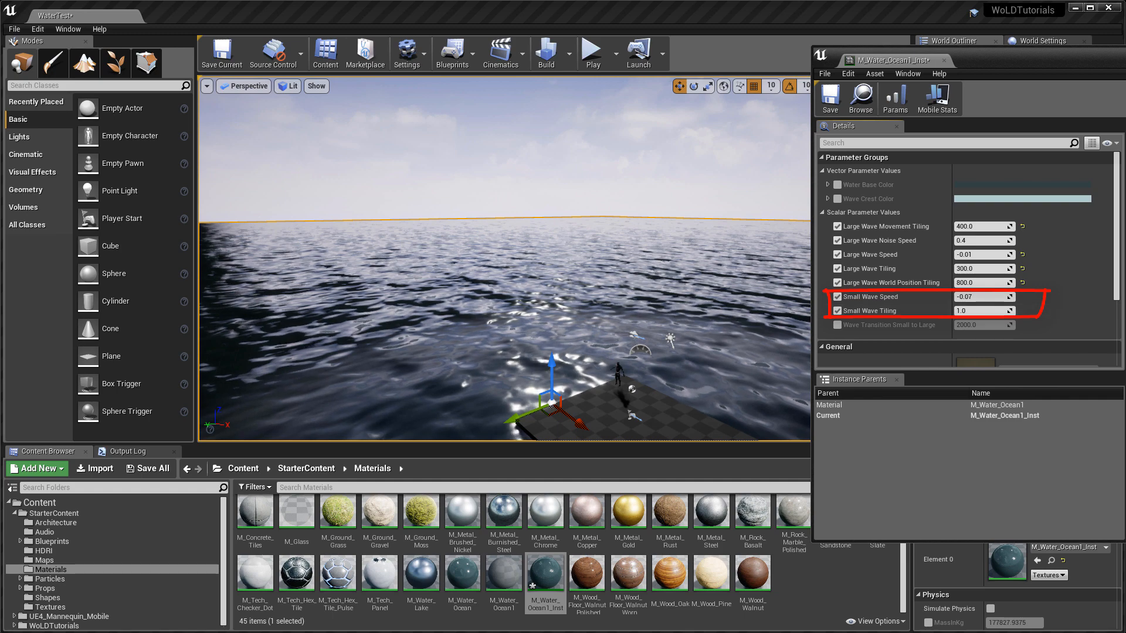
{"action": "mouse_move", "coordinate": [651, 328]}
{"action": "right_mouse_down"}
{"action": "mouse_move", "coordinate": [679, 390]}
{"action": "mouse_move", "coordinate": [656, 376]}
{"action": "mouse_move", "coordinate": [672, 387]}
{"action": "mouse_move", "coordinate": [665, 397]}
{"action": "mouse_move", "coordinate": [685, 394]}
{"action": "right_mouse_up"}
{"action": "key", "text": "w"}
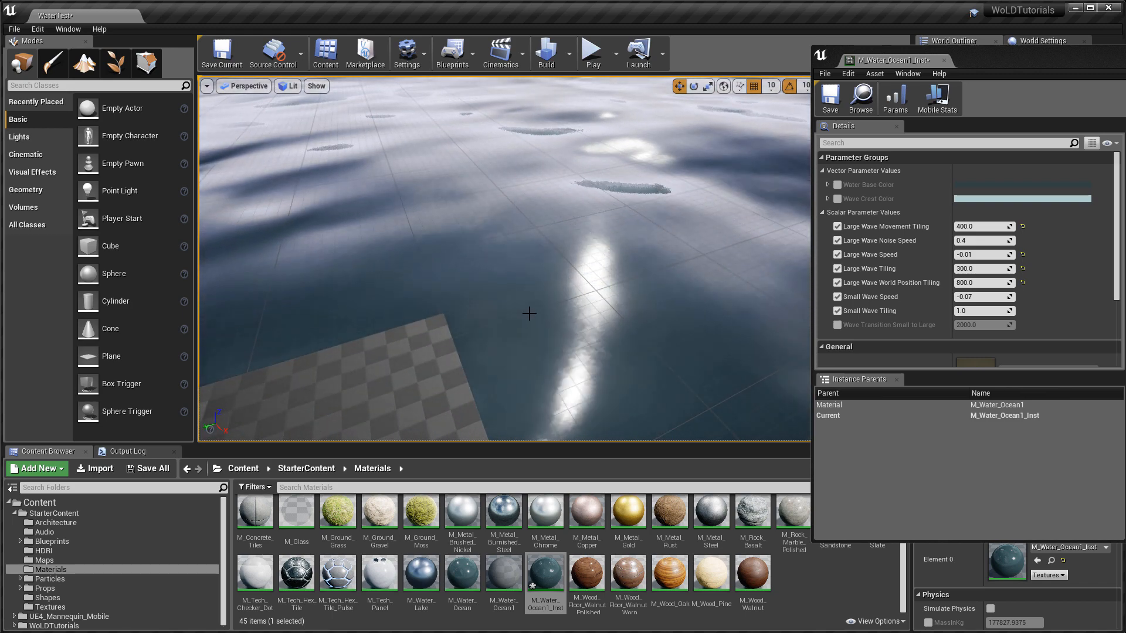
{"action": "mouse_move", "coordinate": [529, 314]}
{"action": "right_mouse_down"}
{"action": "mouse_move", "coordinate": [529, 290]}
{"action": "mouse_move", "coordinate": [525, 312]}
{"action": "right_mouse_up"}
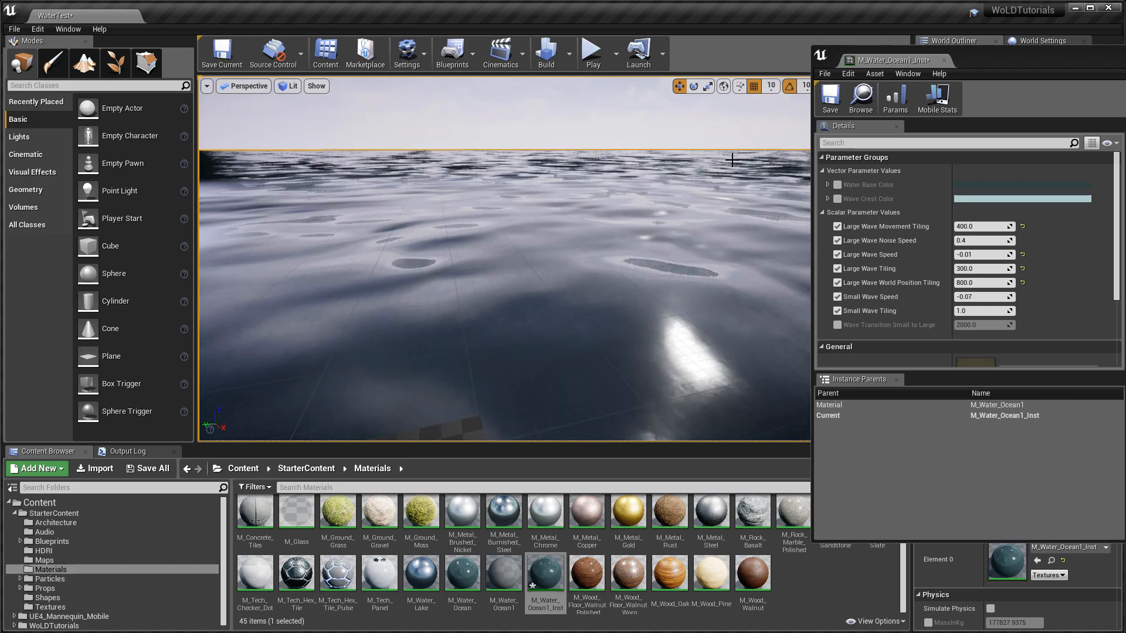
{"action": "right_click_drag", "start_coordinate": [592, 229], "coordinate": [586, 256]}
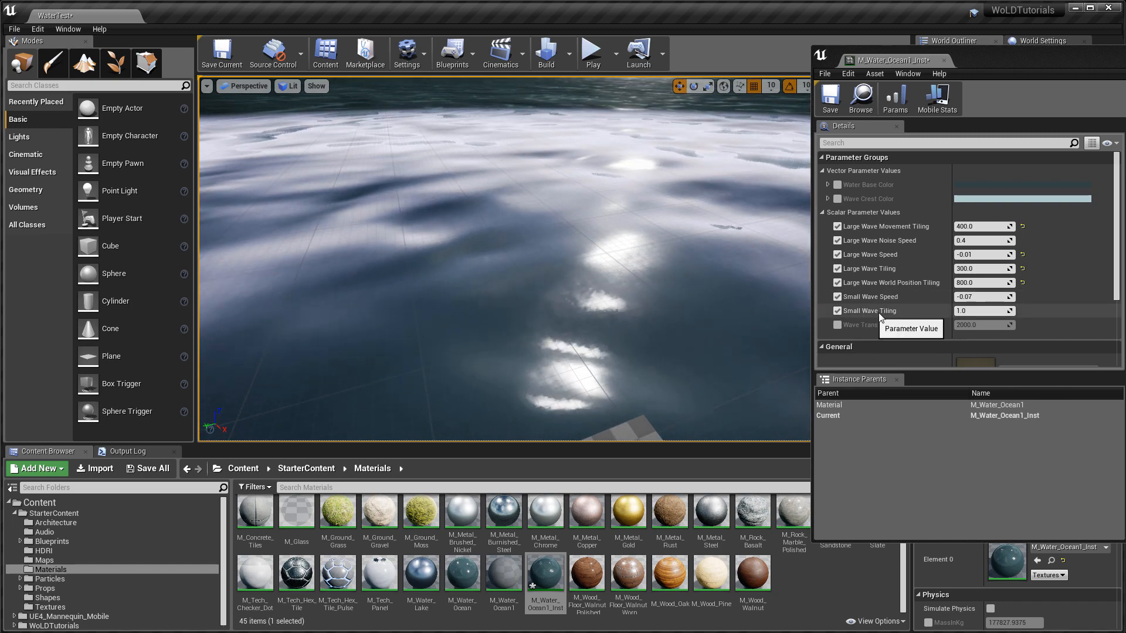
{"action": "left_click", "coordinate": [967, 311]}
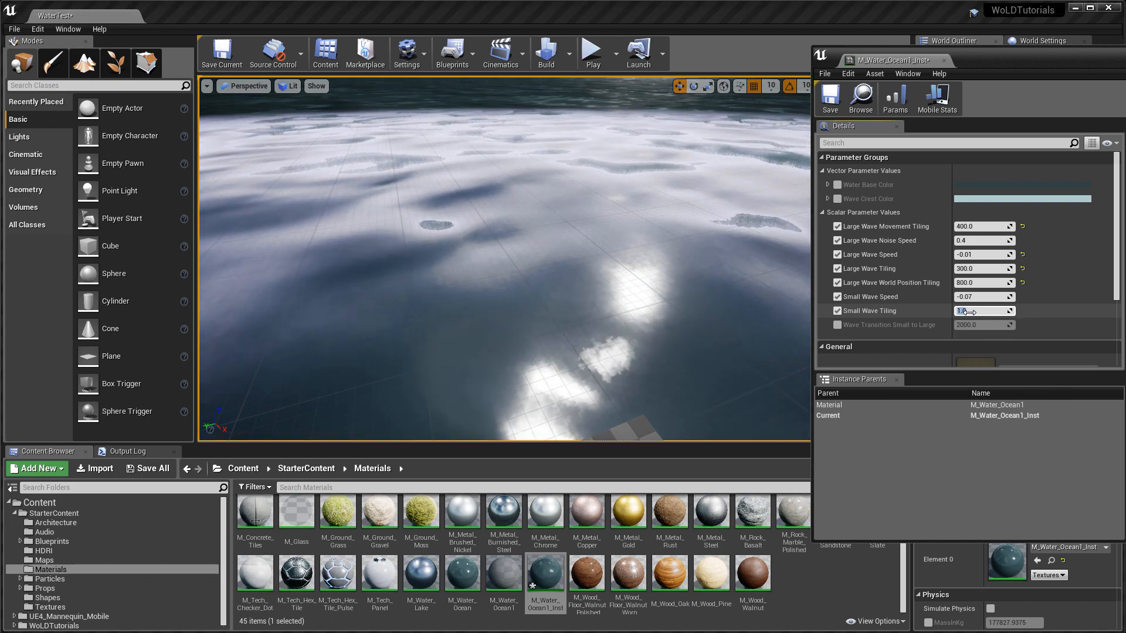
{"action": "type", "text": "4"}
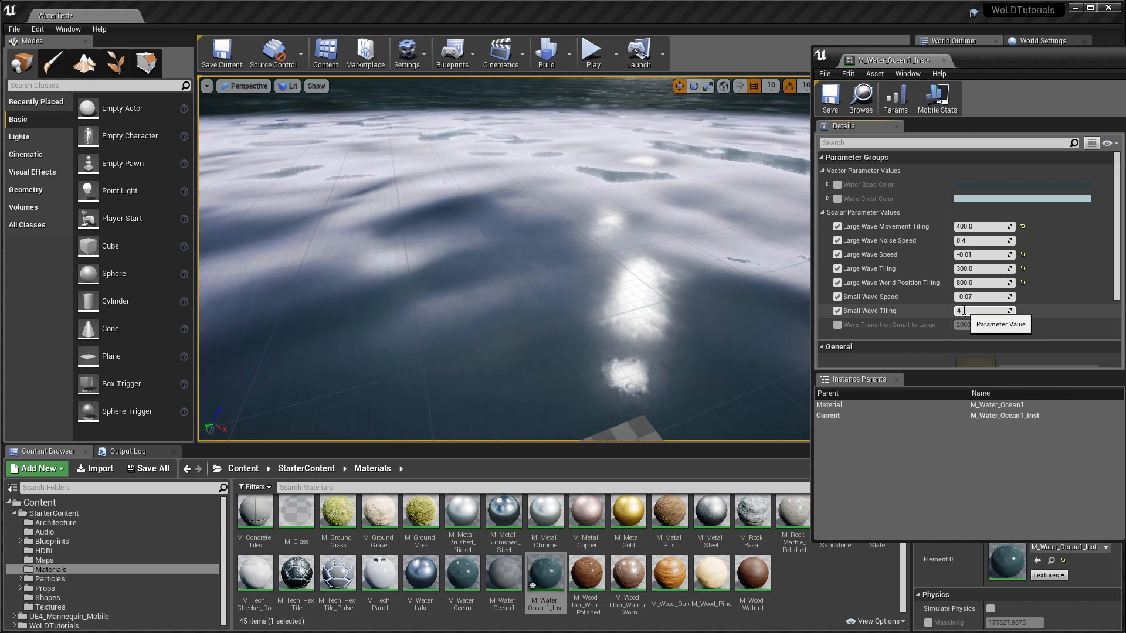
{"action": "type", "text": "00"}
{"action": "key", "text": "Return"}
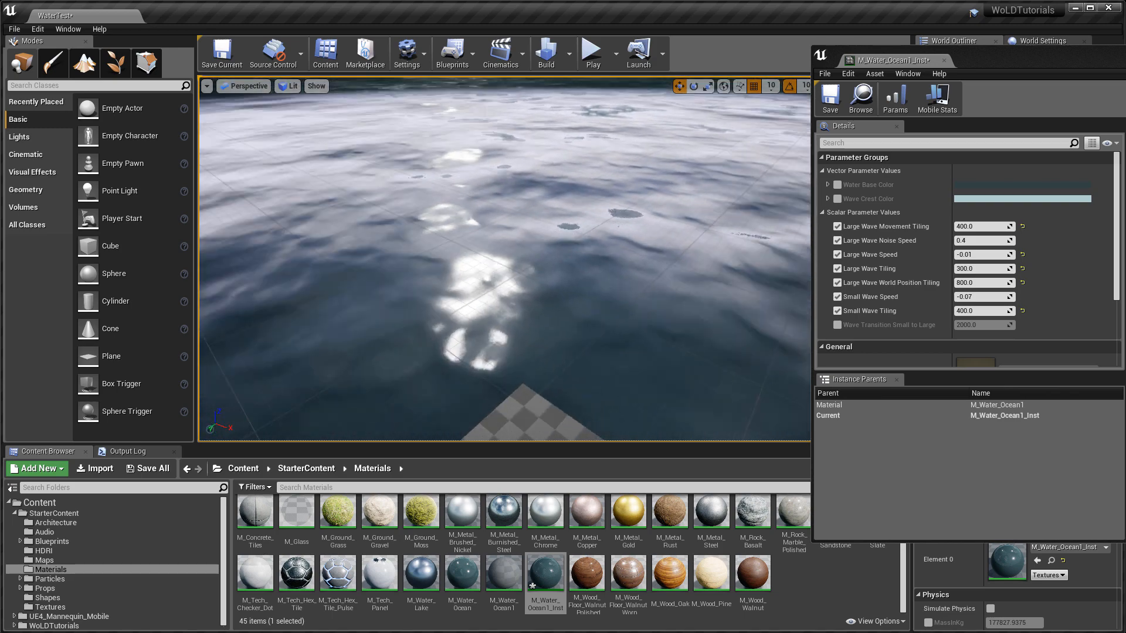
- Try out a different Small Wave Speed on the nearby water and reset the parameter to its default
{"action": "left_click", "coordinate": [975, 297]}
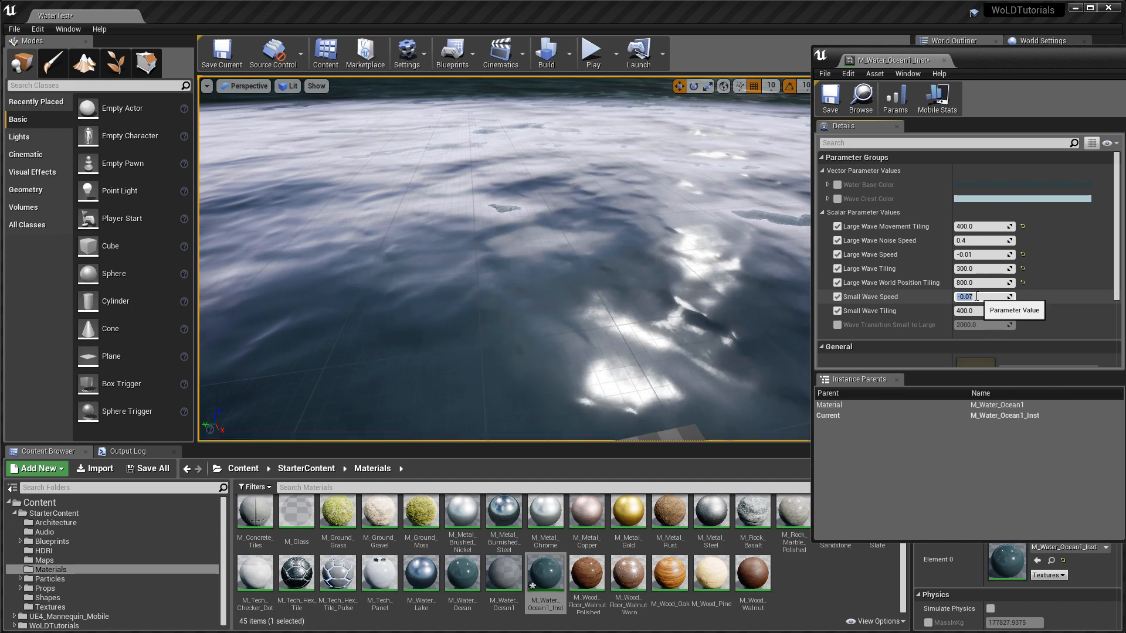
{"action": "left_click_drag", "start_coordinate": [979, 296], "coordinate": [971, 297]}
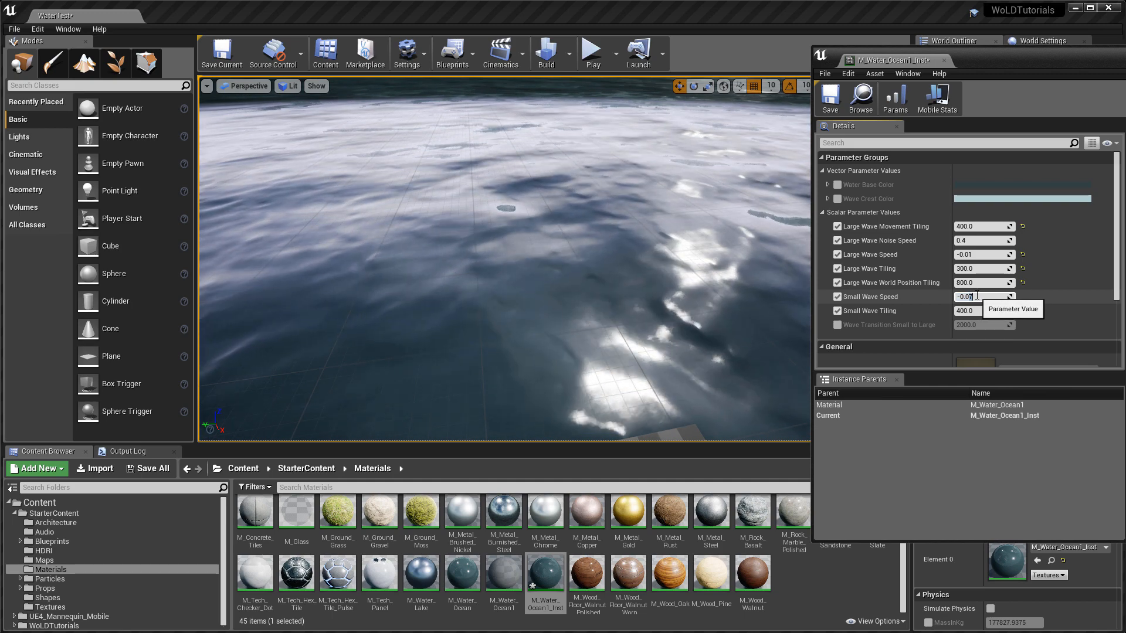
{"action": "right_click_drag", "start_coordinate": [636, 228], "coordinate": [610, 215]}
{"action": "left_click_drag", "start_coordinate": [976, 296], "coordinate": [1000, 297]}
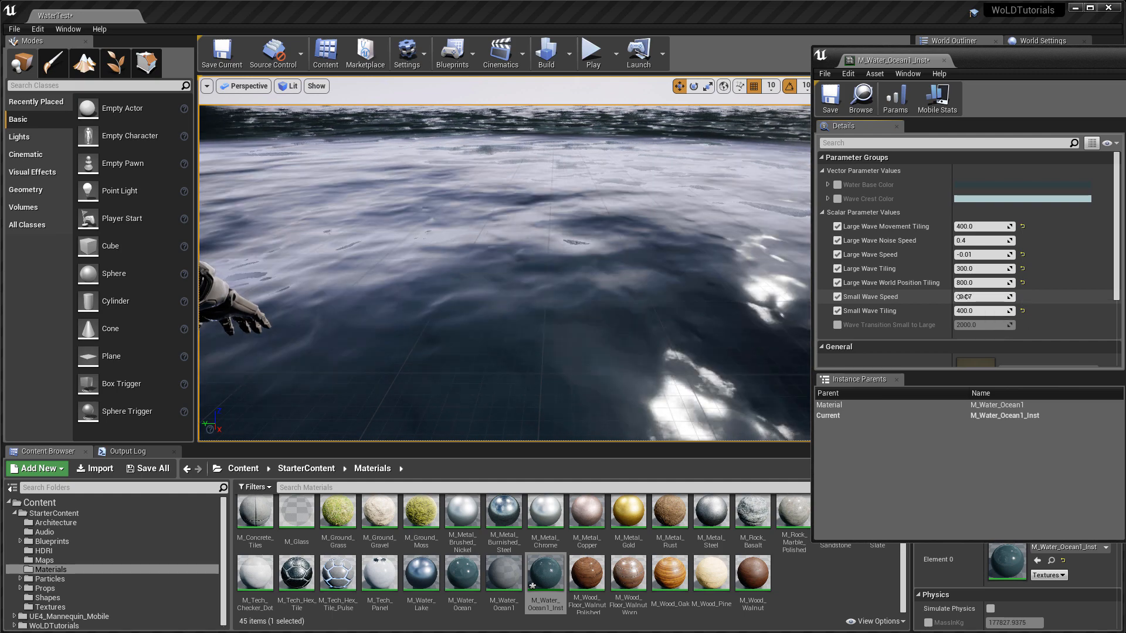
{"action": "left_click", "coordinate": [1022, 297]}
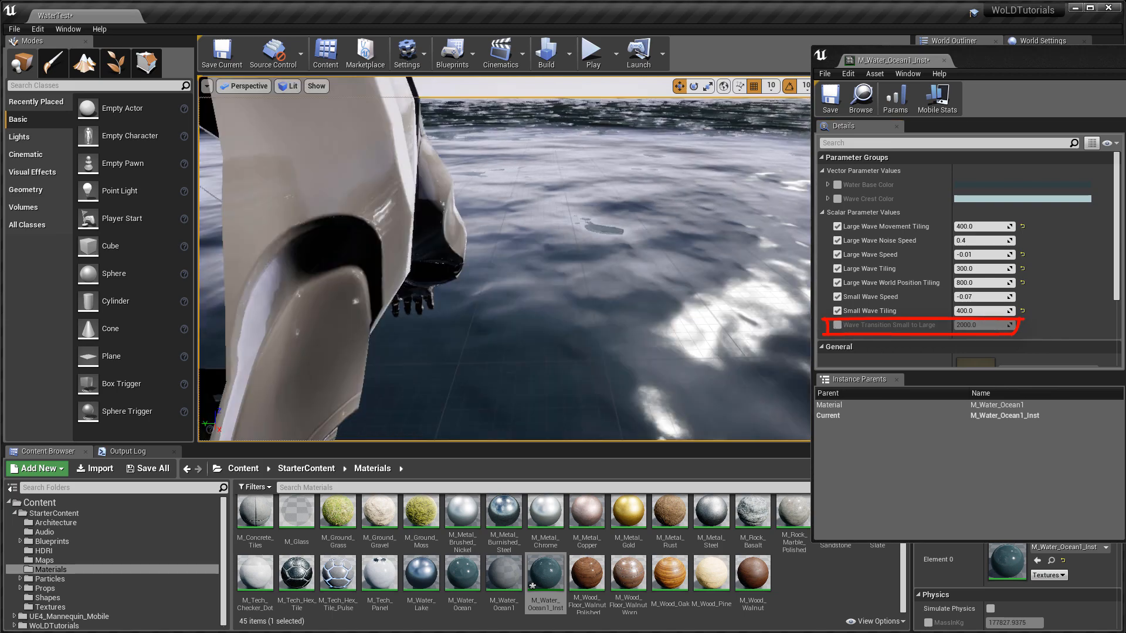
- Enable the Wave Transition Small to Large override and set it to 2500
{"action": "right_click_drag", "start_coordinate": [633, 275], "coordinate": [683, 262]}
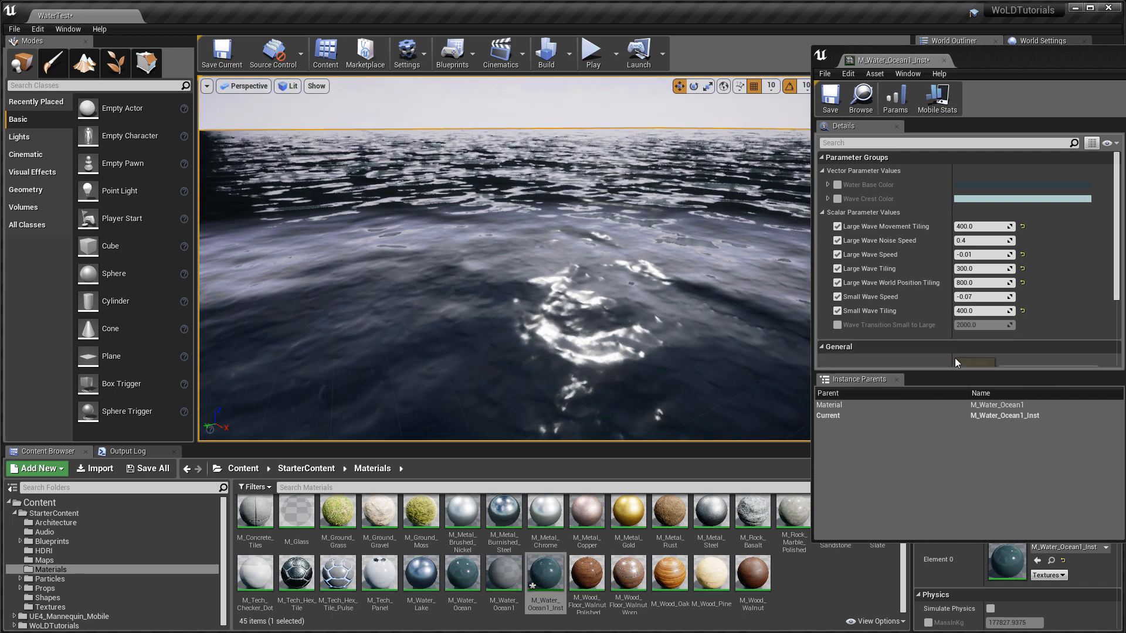
{"action": "left_click", "coordinate": [837, 324]}
{"action": "left_click_drag", "start_coordinate": [961, 325], "coordinate": [858, 326]}
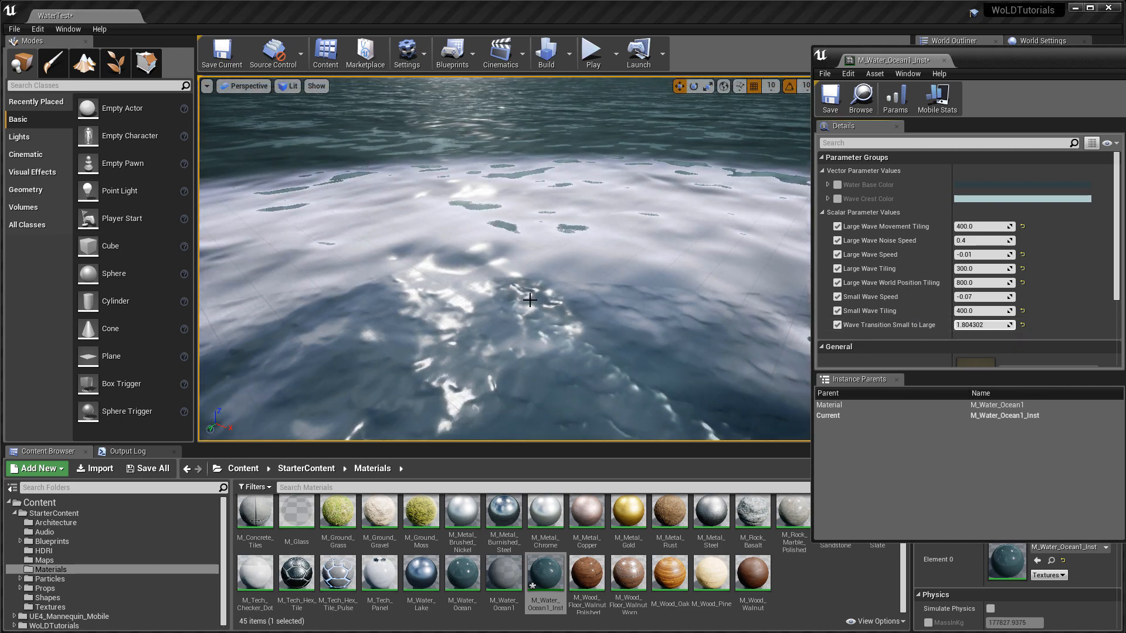
{"action": "right_click_drag", "start_coordinate": [514, 291], "coordinate": [479, 298]}
{"action": "right_click_drag", "start_coordinate": [625, 243], "coordinate": [672, 250]}
{"action": "right_click_drag", "start_coordinate": [570, 206], "coordinate": [476, 212]}
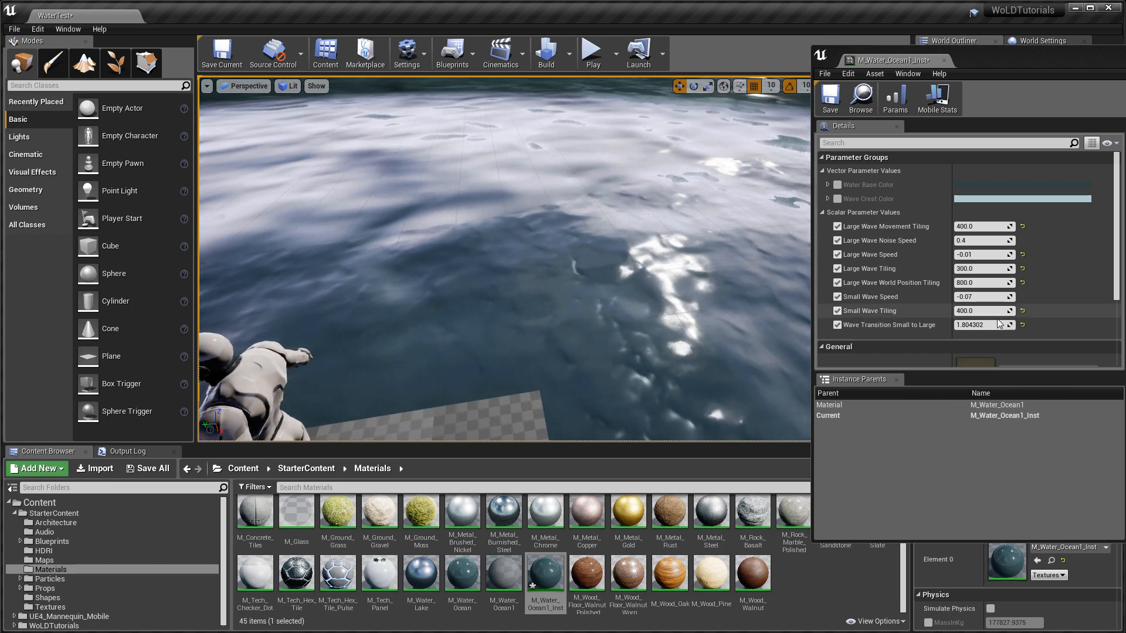
{"action": "left_click", "coordinate": [977, 325]}
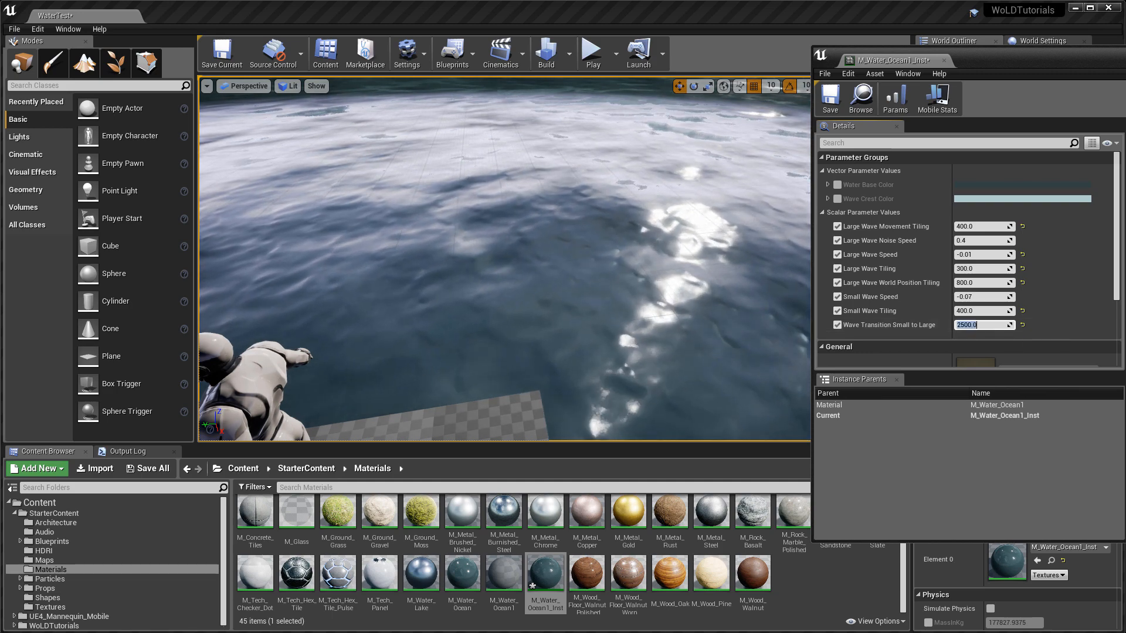
- Select the SkyLight above the ocean and move the material instance window away from the level editor's details
{"action": "right_click_drag", "start_coordinate": [640, 282], "coordinate": [669, 252]}
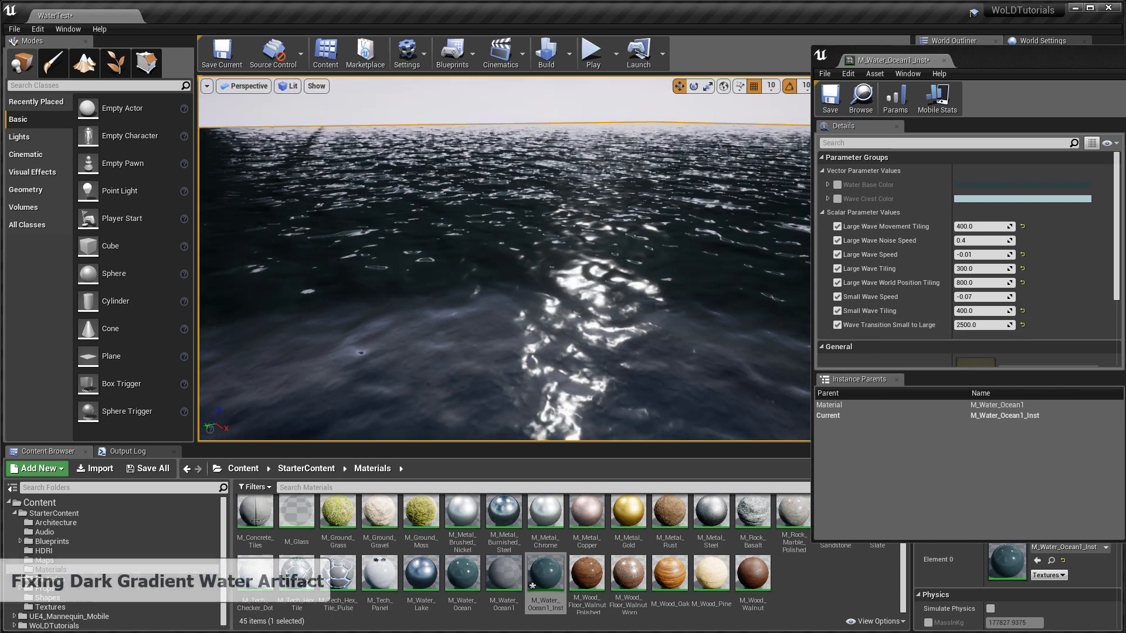
{"action": "right_click_drag", "start_coordinate": [551, 264], "coordinate": [622, 241]}
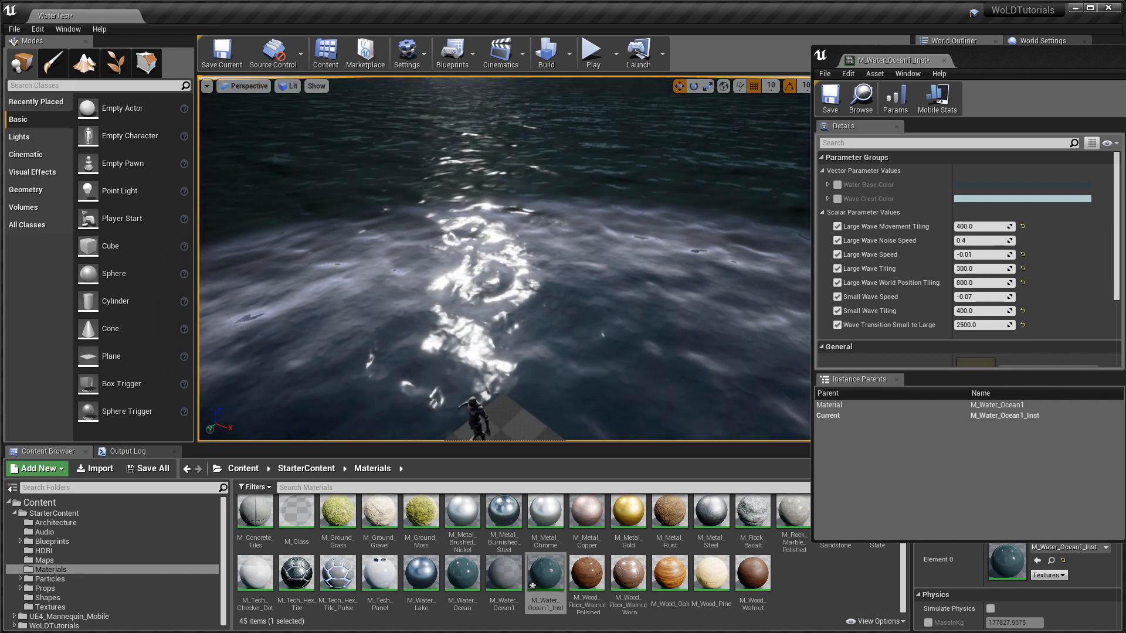
{"action": "right_click_drag", "start_coordinate": [246, 338], "coordinate": [226, 316]}
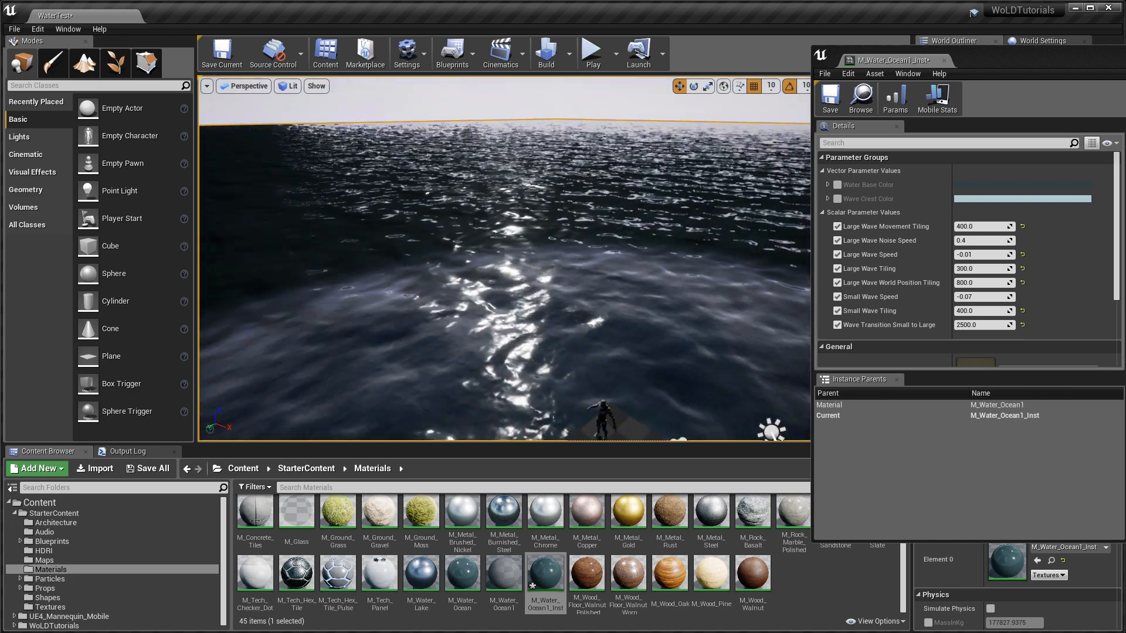
{"action": "right_click_drag", "start_coordinate": [505, 258], "coordinate": [548, 229]}
{"action": "key", "text": "a"}
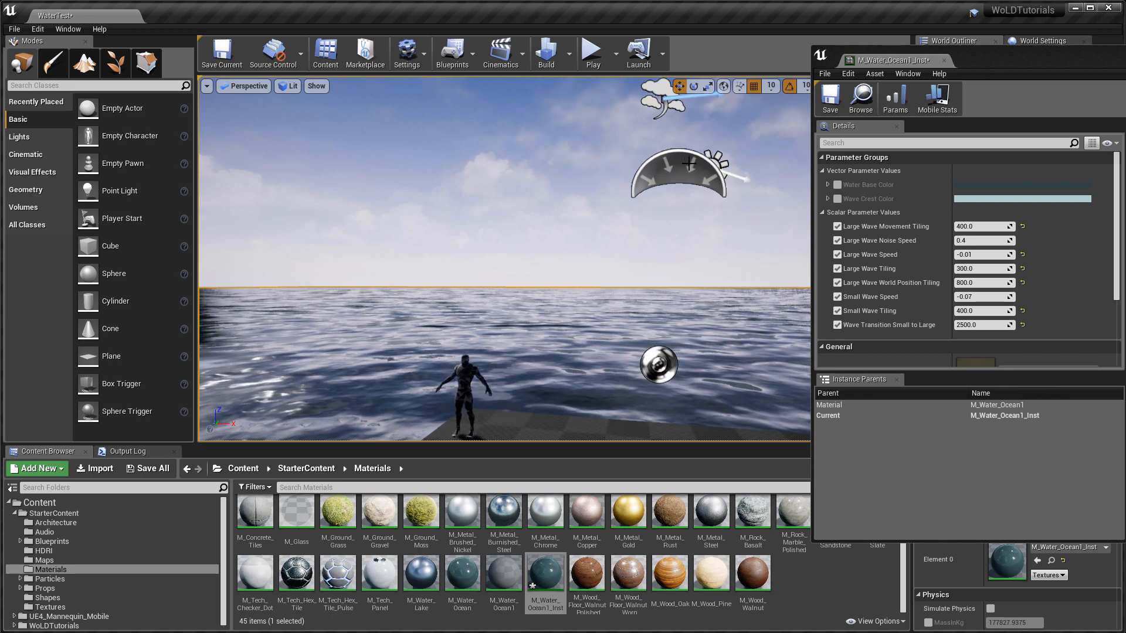
{"action": "left_click", "coordinate": [685, 165]}
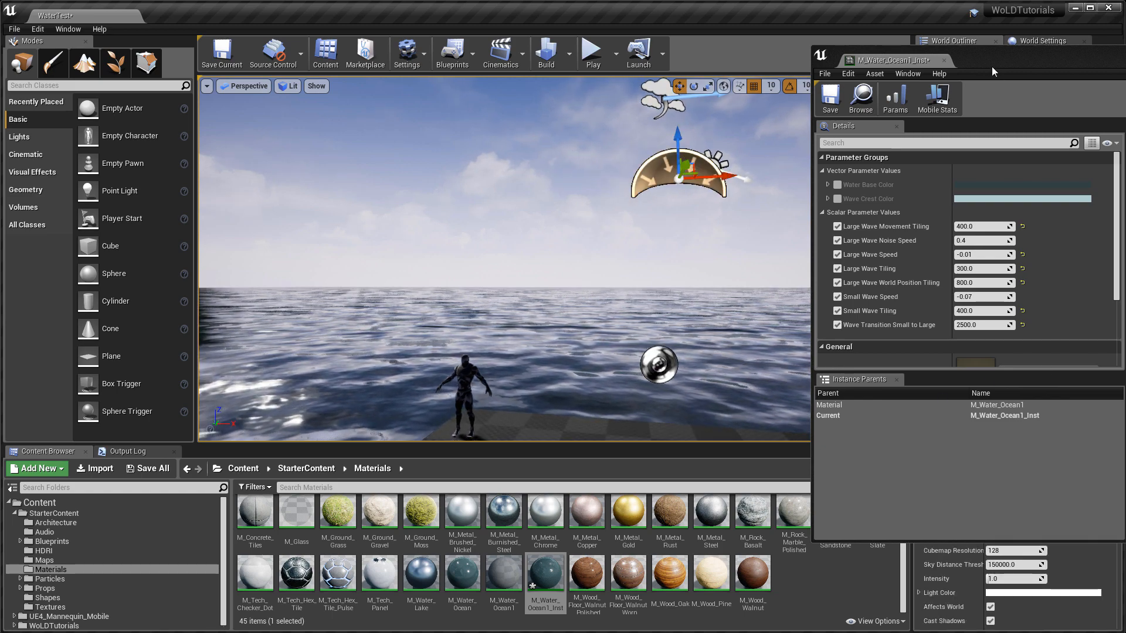
{"action": "left_click_drag", "start_coordinate": [894, 61], "coordinate": [1125, 194]}
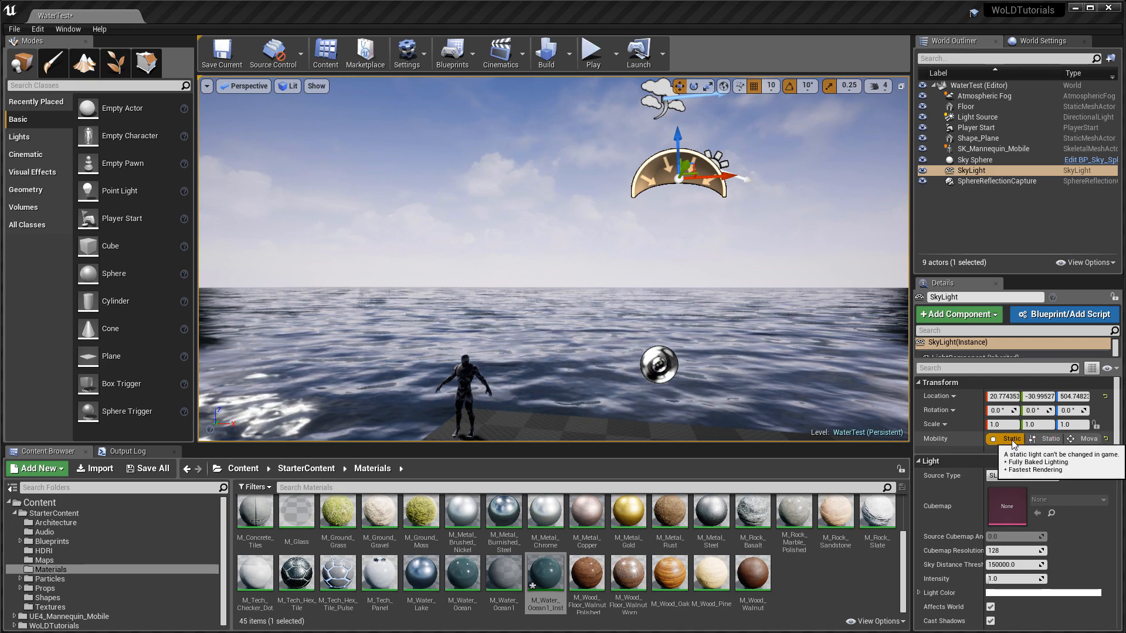
- Set the SkyLight's mobility to Stationary and check the dark gradient areas of the ocean surface
{"action": "right_click_drag", "start_coordinate": [663, 264], "coordinate": [652, 323]}
{"action": "key", "text": "e"}
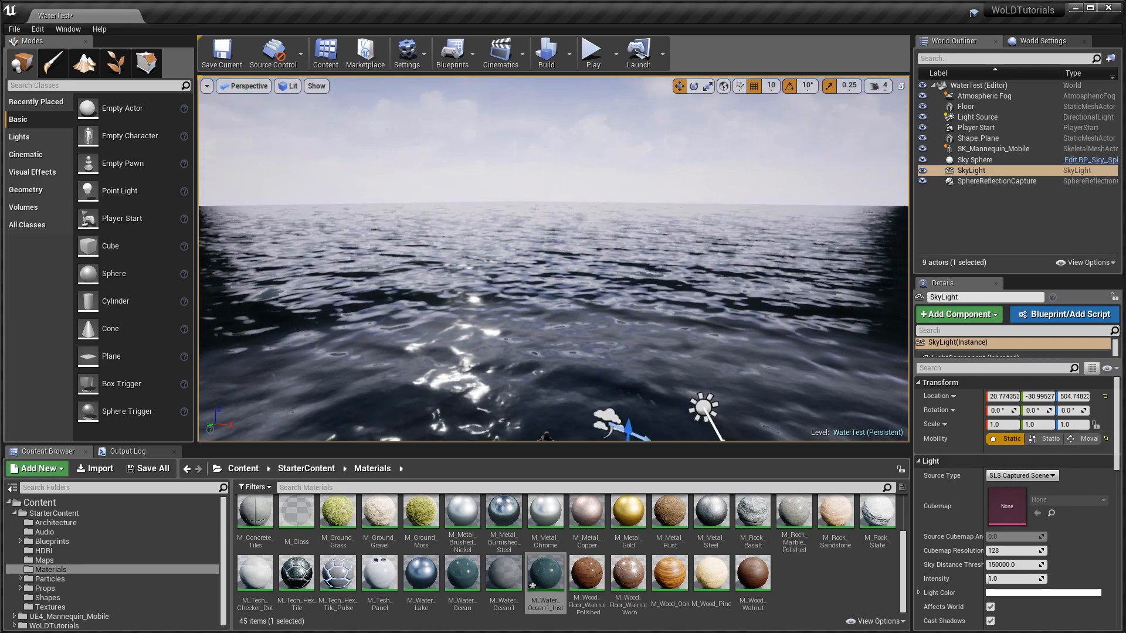
{"action": "mouse_move", "coordinate": [557, 313]}
{"action": "right_mouse_down"}
{"action": "mouse_move", "coordinate": [563, 361]}
{"action": "mouse_move", "coordinate": [541, 314]}
{"action": "mouse_move", "coordinate": [552, 311]}
{"action": "right_mouse_up"}
{"action": "left_click", "coordinate": [1045, 439]}
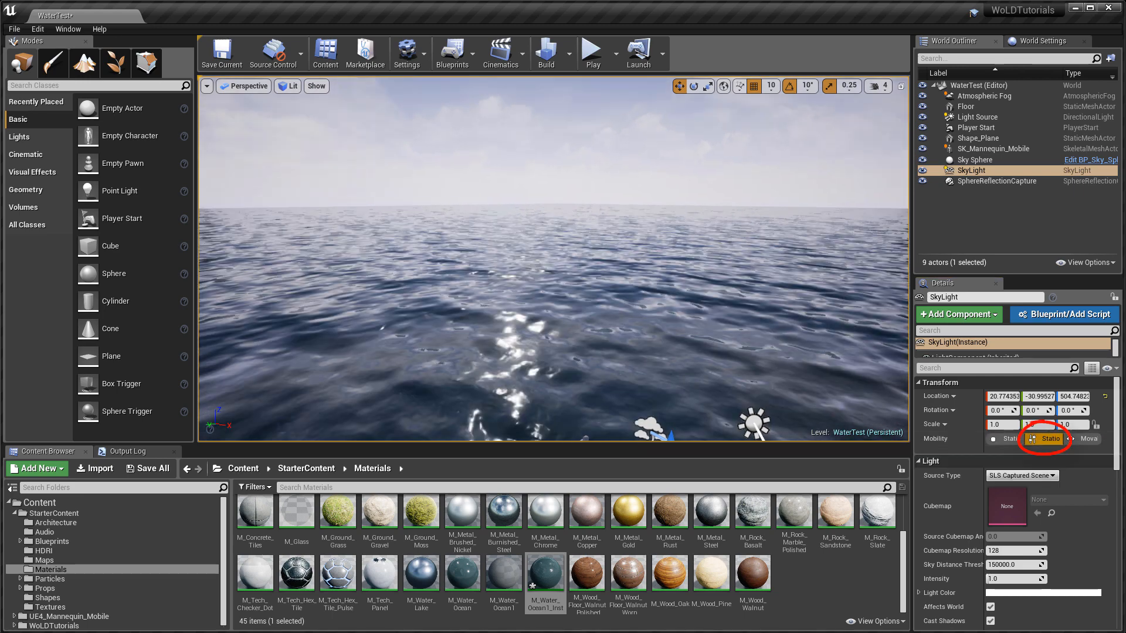
{"action": "scroll", "coordinate": [322, 237], "scroll_direction": "down", "scroll_amount": 5}
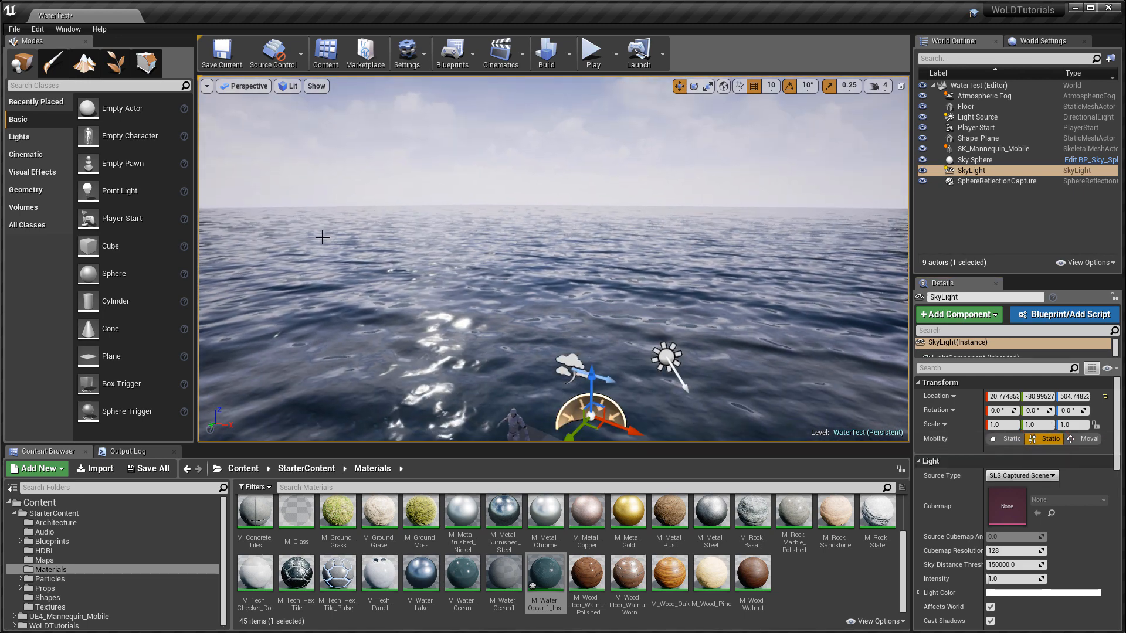
{"action": "right_click_drag", "start_coordinate": [410, 250], "coordinate": [379, 205]}
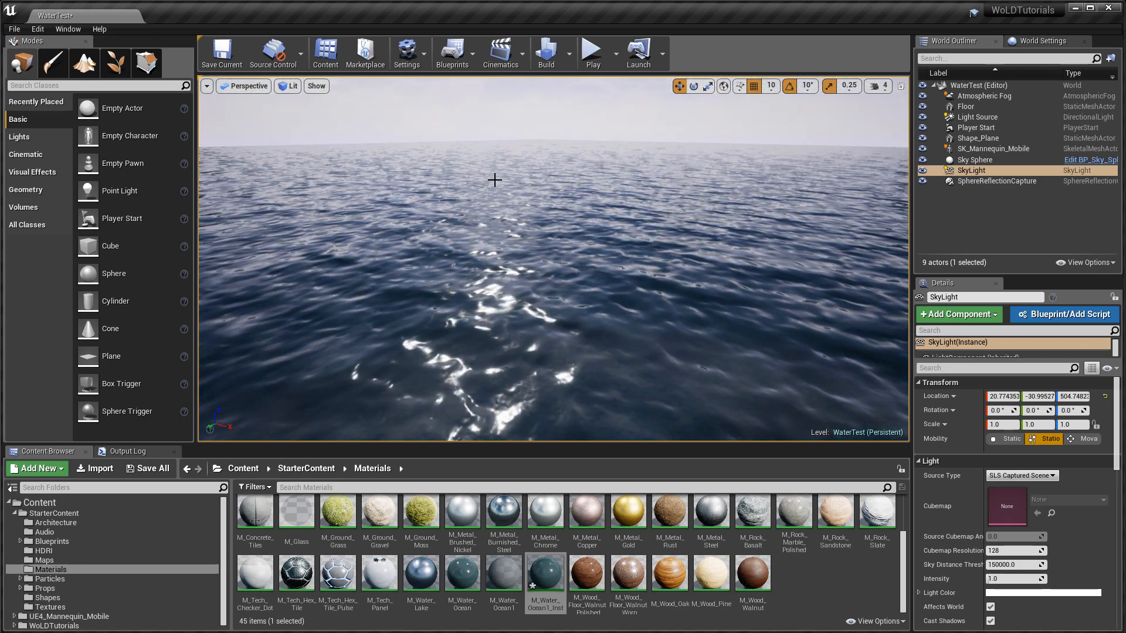
{"action": "key", "text": "q"}
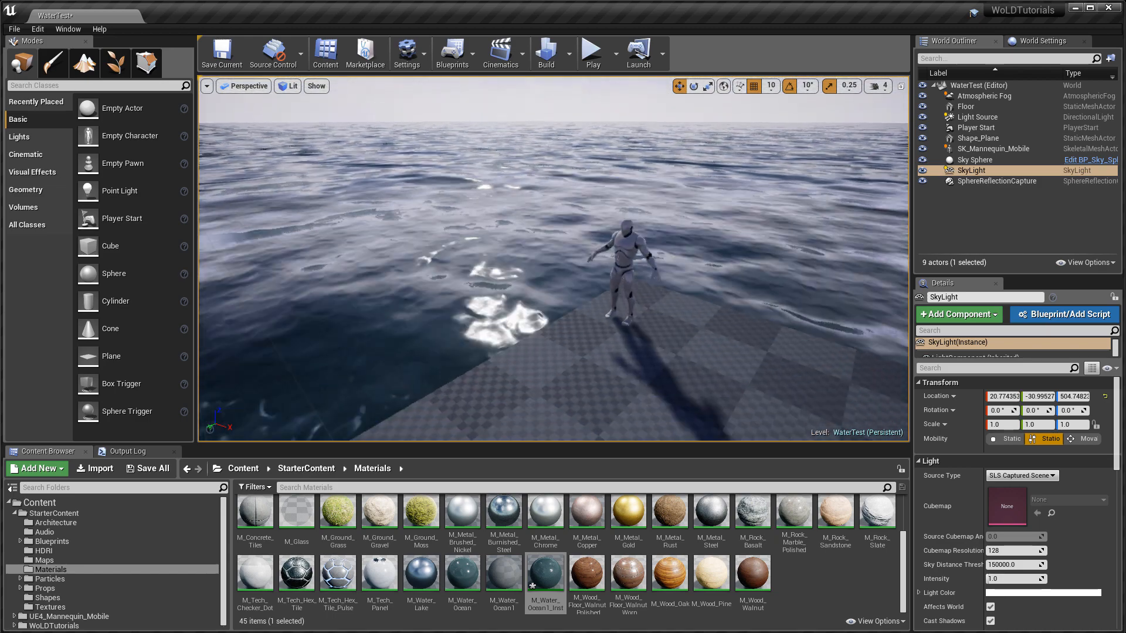
- Examine the ocean surface up close and from farther back around the mannequin
{"action": "key", "text": "w"}
{"action": "mouse_move", "coordinate": [379, 206]}
{"action": "right_mouse_down"}
{"action": "mouse_move", "coordinate": [390, 226]}
{"action": "mouse_move", "coordinate": [369, 246]}
{"action": "mouse_move", "coordinate": [378, 249]}
{"action": "mouse_move", "coordinate": [367, 214]}
{"action": "right_mouse_up"}
{"action": "right_click_drag", "start_coordinate": [541, 193], "coordinate": [540, 177]}
{"action": "key", "text": "w"}
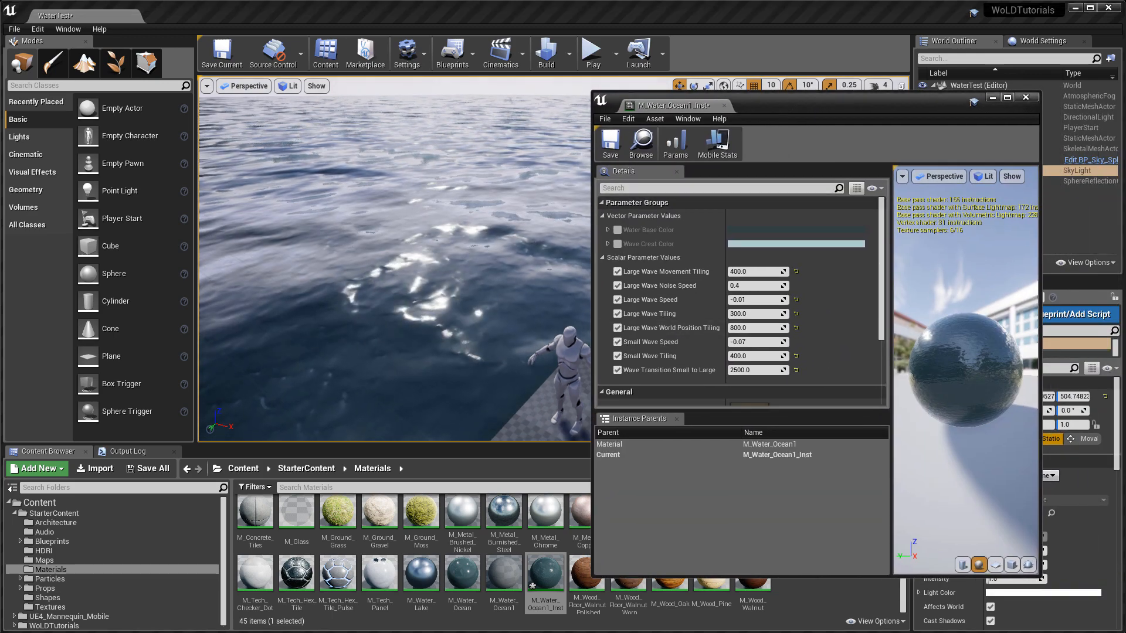
{"action": "key", "text": "d"}
{"action": "right_click_drag", "start_coordinate": [405, 264], "coordinate": [381, 249]}
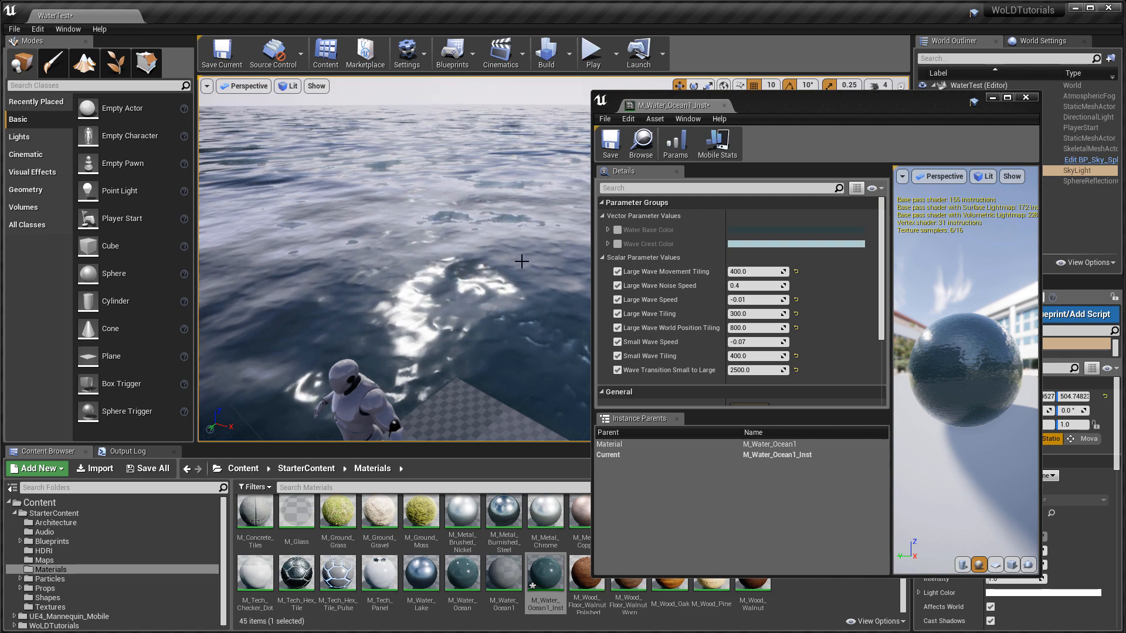
{"action": "key", "text": "s"}
{"action": "mouse_move", "coordinate": [522, 262]}
{"action": "right_mouse_down"}
{"action": "mouse_move", "coordinate": [509, 283]}
{"action": "mouse_move", "coordinate": [507, 250]}
{"action": "right_mouse_up"}
- Save the M_Water_Ocean1_Inst material instance, and reposition and widen its editor window
{"action": "left_click", "coordinate": [609, 154]}
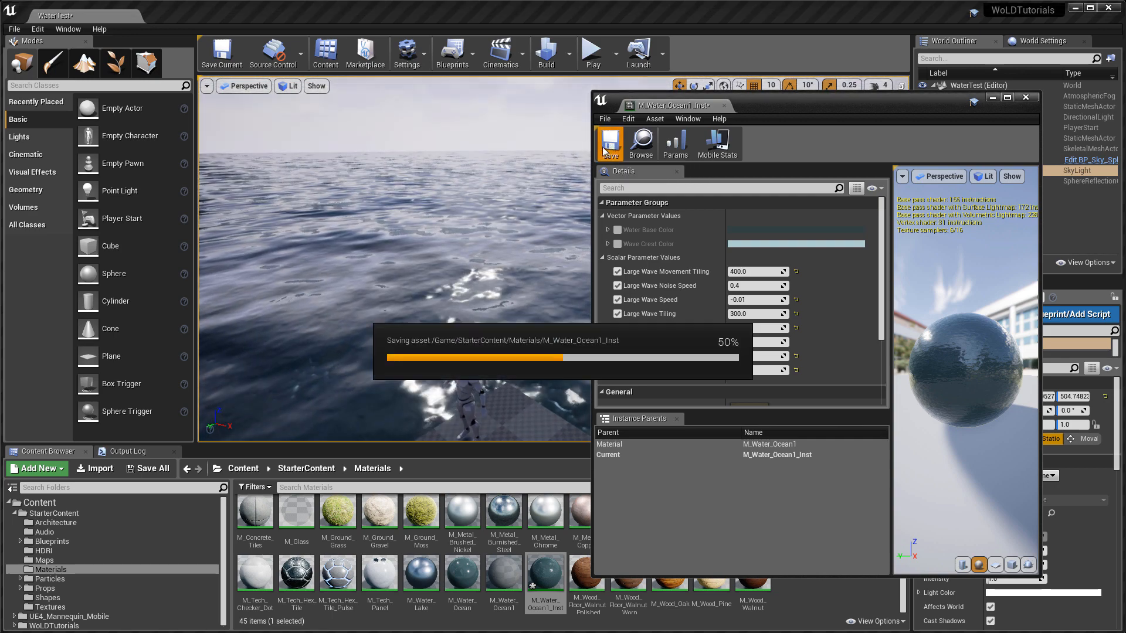
{"action": "left_click_drag", "start_coordinate": [676, 113], "coordinate": [558, 96]}
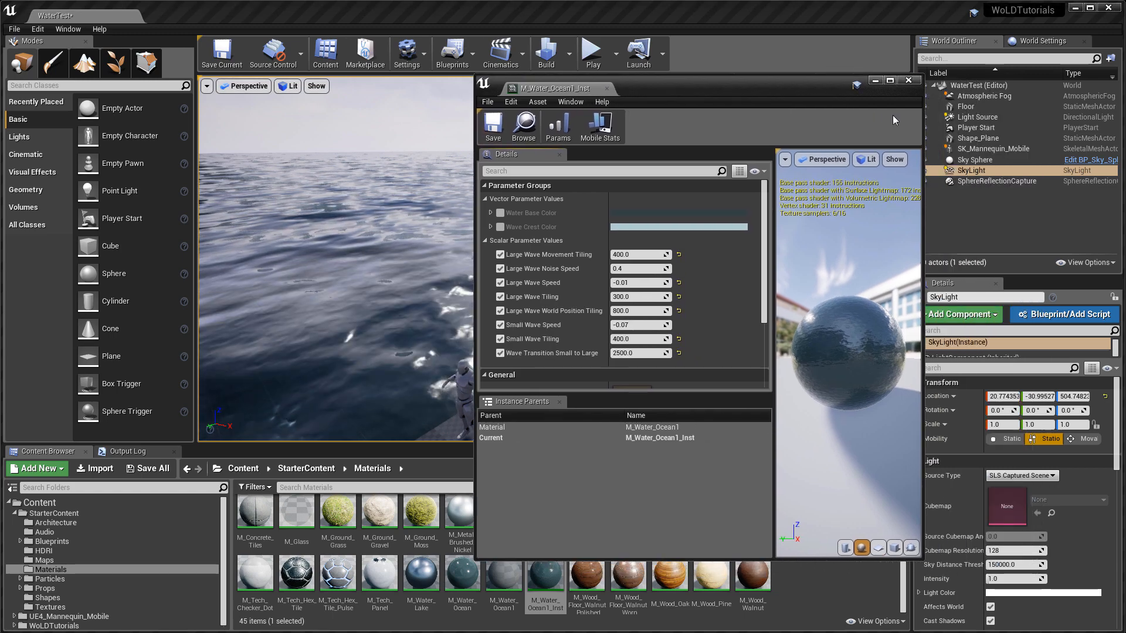
{"action": "left_click_drag", "start_coordinate": [923, 116], "coordinate": [1007, 116]}
{"action": "left_click", "coordinate": [629, 285]}
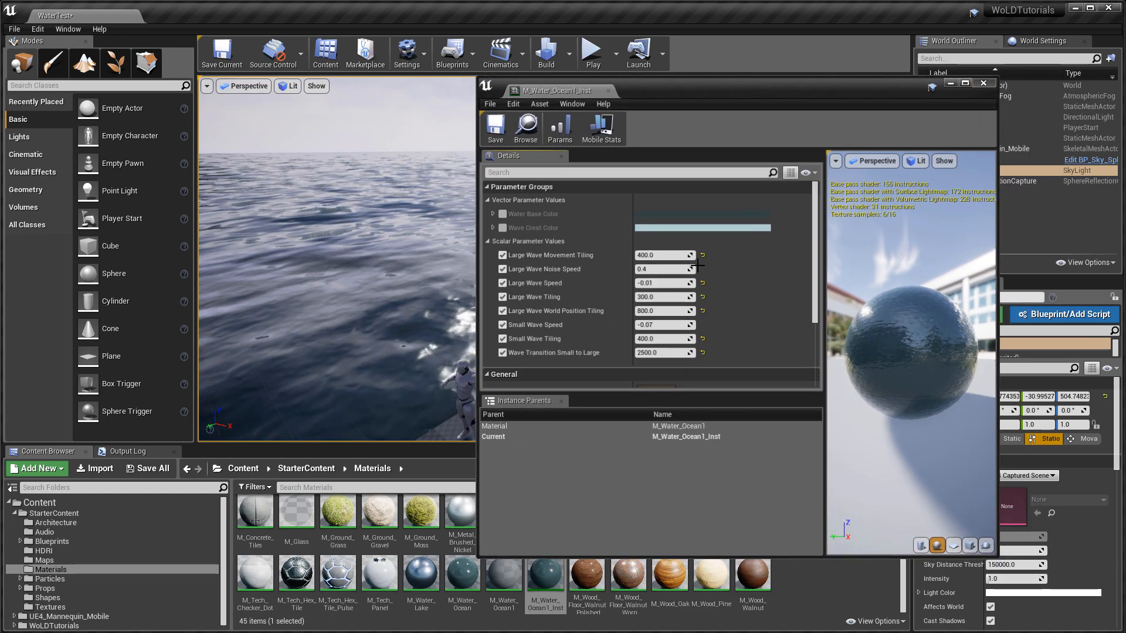
- Select the Atmospheric Fog actor and examine the ocean horizon and sky in the level
{"action": "right_click_drag", "start_coordinate": [536, 273], "coordinate": [553, 263]}
{"action": "key", "text": "s"}
{"action": "right_click_drag", "start_coordinate": [500, 194], "coordinate": [501, 188]}
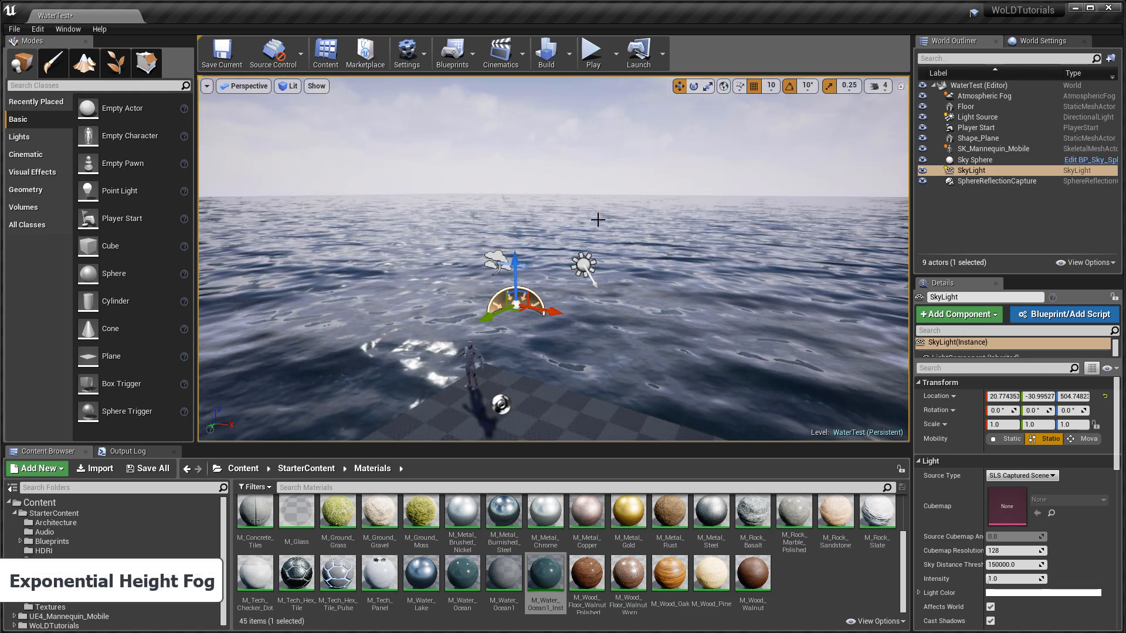
{"action": "right_click_drag", "start_coordinate": [598, 220], "coordinate": [605, 207]}
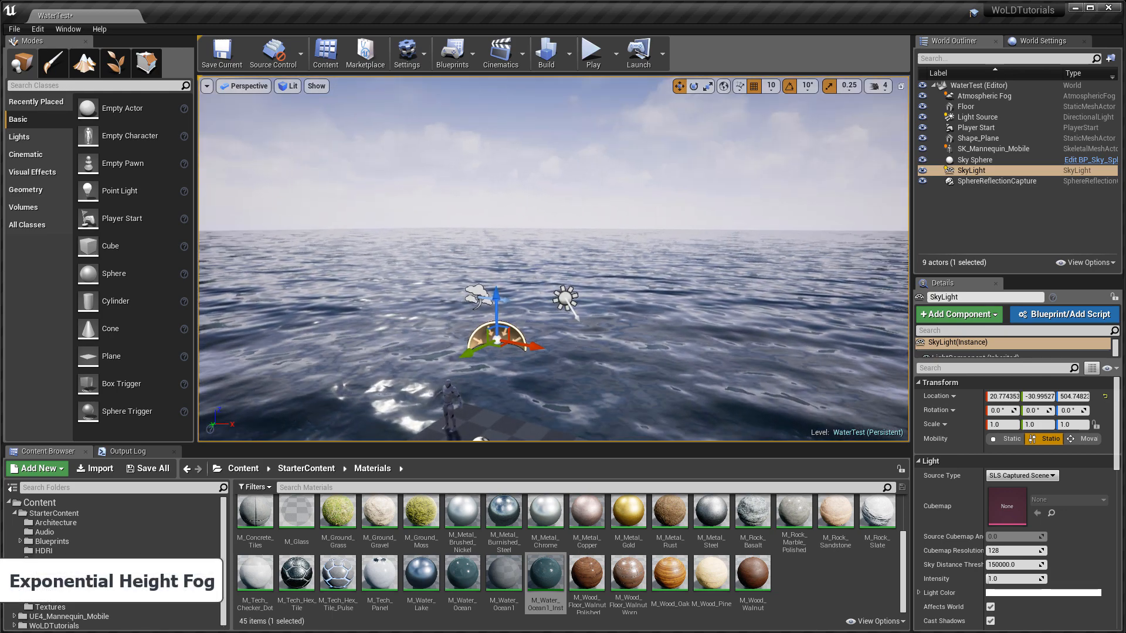
{"action": "left_click", "coordinate": [477, 292]}
{"action": "right_click_drag", "start_coordinate": [589, 262], "coordinate": [575, 181]}
{"action": "key", "text": "s"}
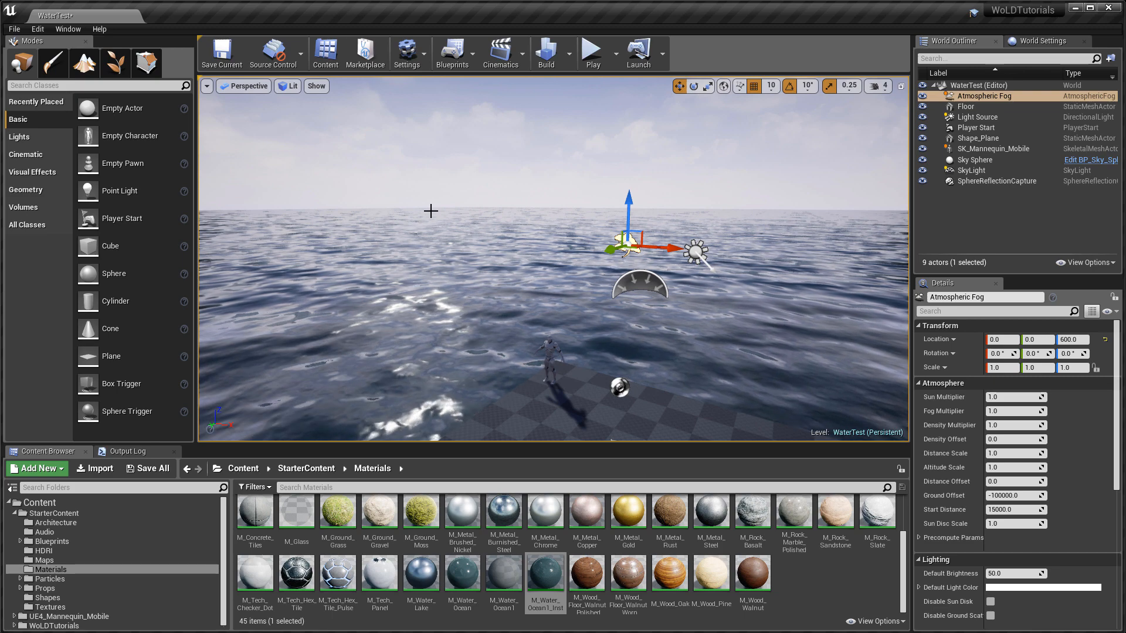
{"action": "right_click_drag", "start_coordinate": [431, 210], "coordinate": [449, 205]}
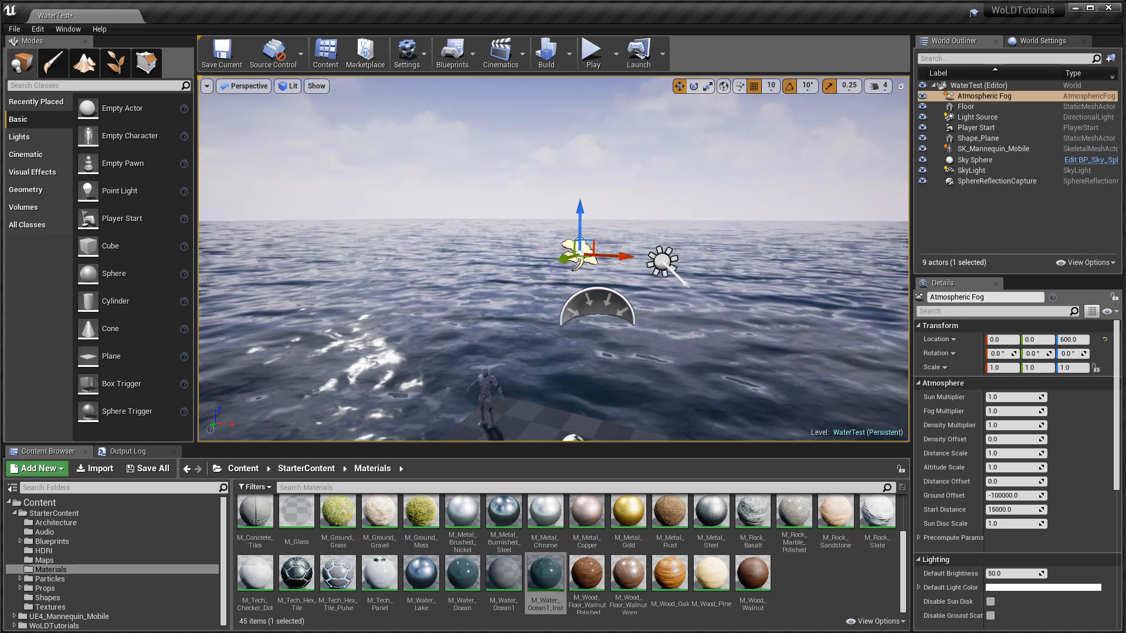
{"action": "right_click_drag", "start_coordinate": [511, 318], "coordinate": [450, 220]}
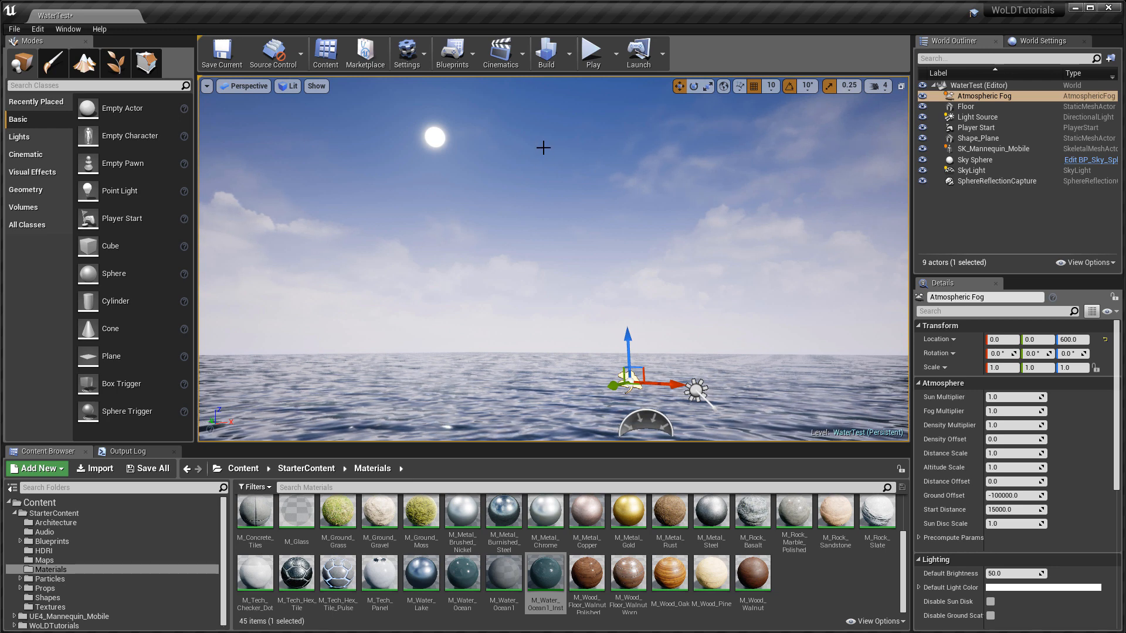
- Add an Exponential Height Fog actor to the level above the ocean and shift it along X to -560
{"action": "left_click", "coordinate": [32, 172]}
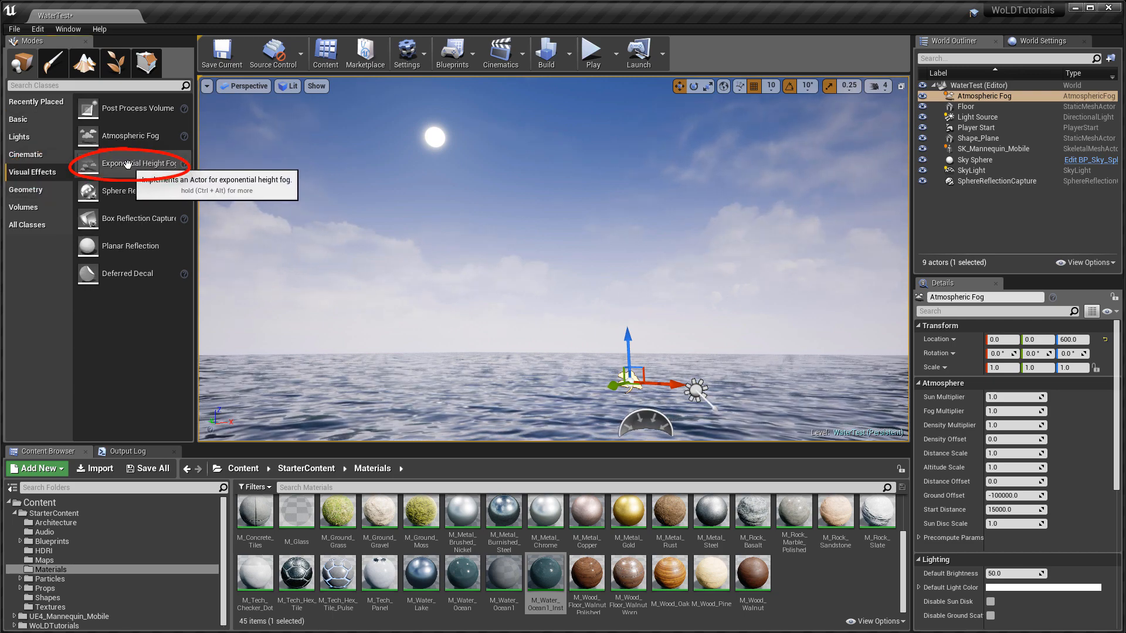
{"action": "left_click_drag", "start_coordinate": [132, 163], "coordinate": [615, 417]}
{"action": "right_click_drag", "start_coordinate": [554, 356], "coordinate": [614, 402]}
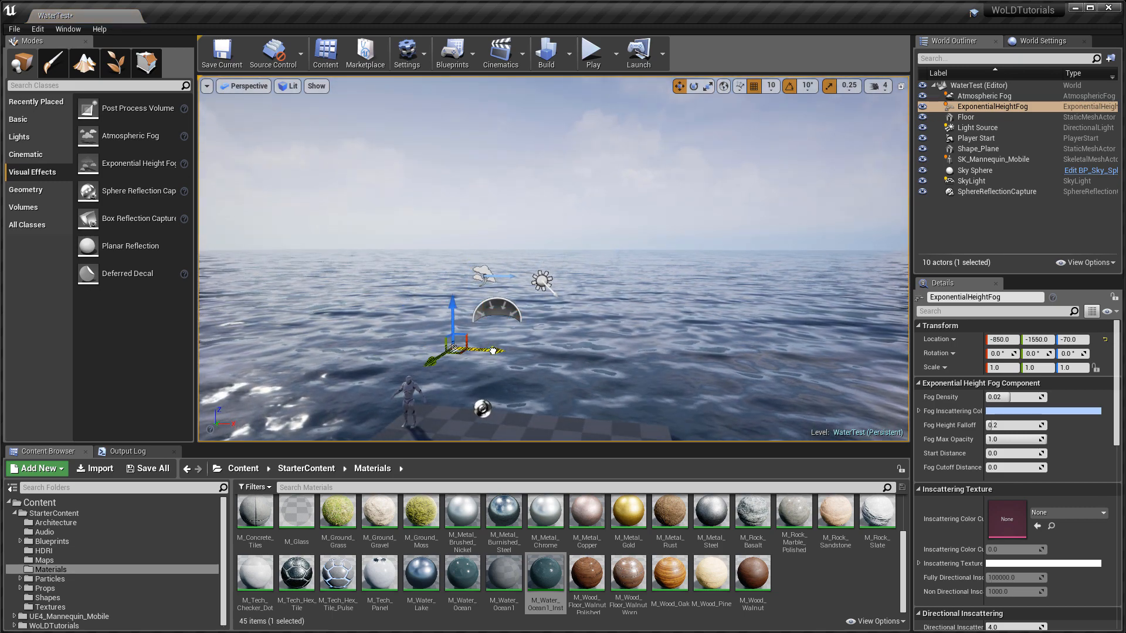
{"action": "right_click_drag", "start_coordinate": [490, 264], "coordinate": [405, 264]}
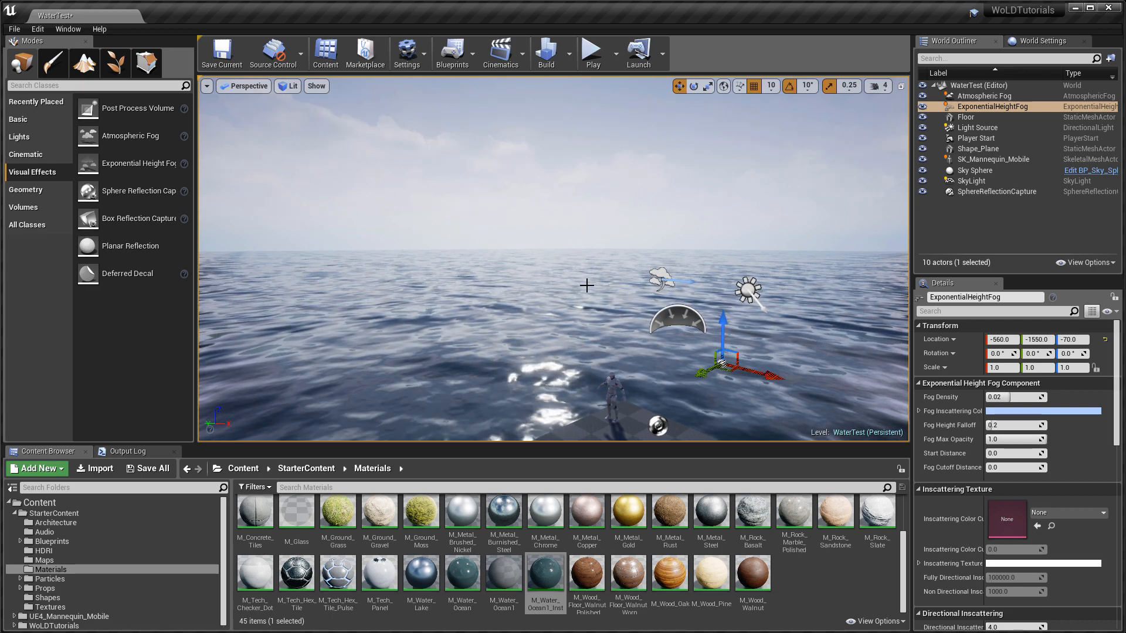
- Move the Exponential Height Fog actor to Y -430 and raise it to Z 650
{"action": "right_click_drag", "start_coordinate": [596, 280], "coordinate": [622, 285]}
{"action": "key", "text": "w"}
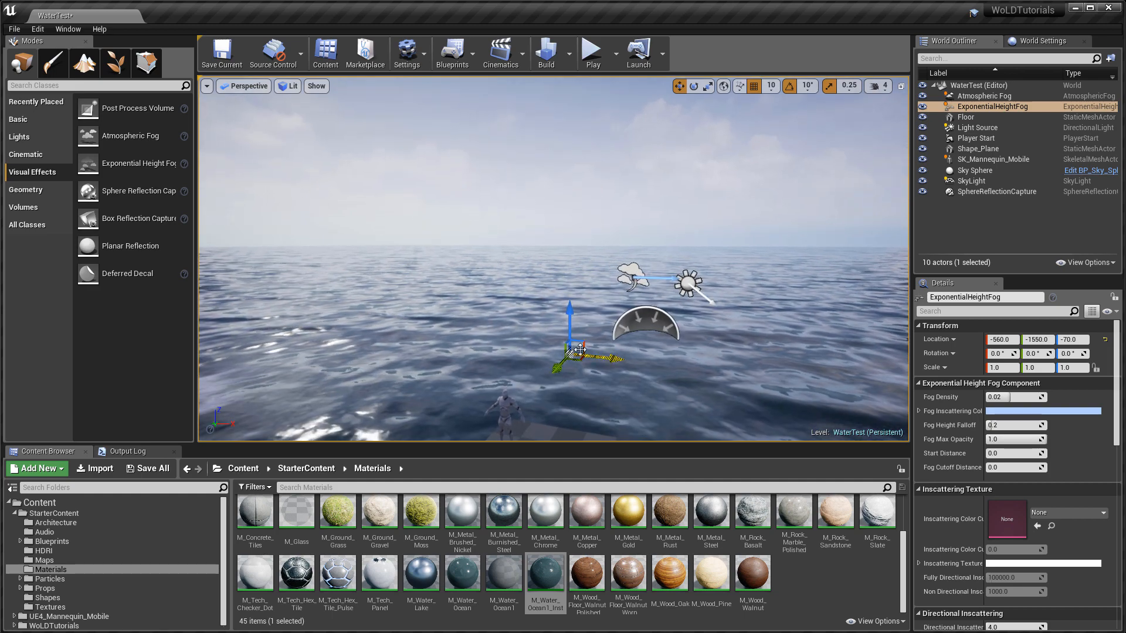
{"action": "left_click_drag", "start_coordinate": [566, 347], "coordinate": [536, 432]}
{"action": "left_click_drag", "start_coordinate": [537, 373], "coordinate": [533, 204]}
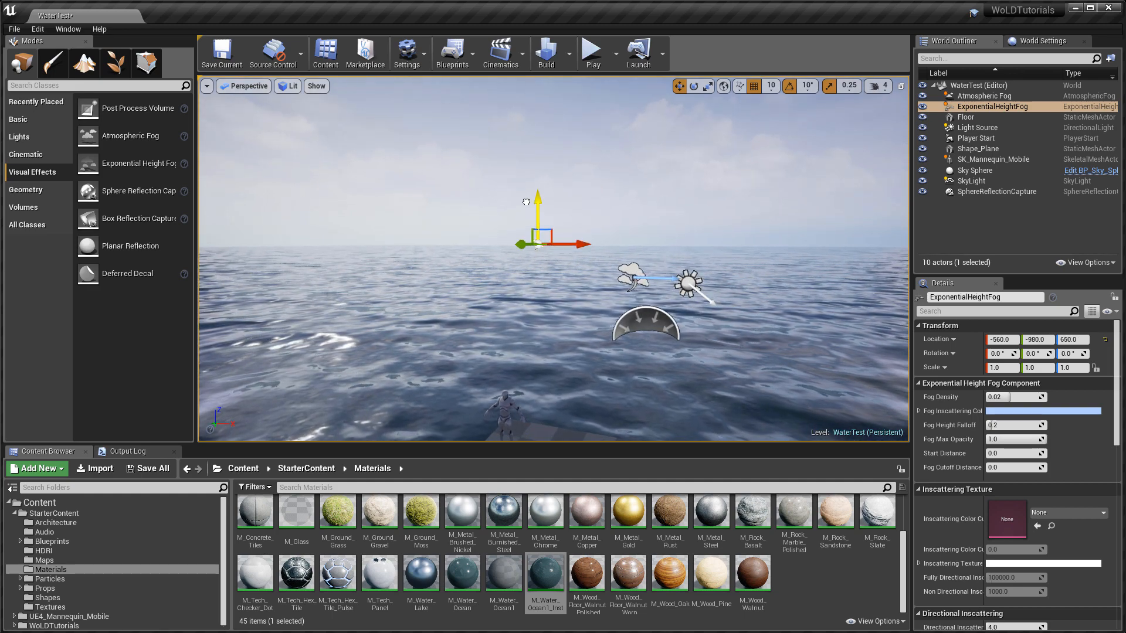
{"action": "left_click_drag", "start_coordinate": [523, 245], "coordinate": [452, 281]}
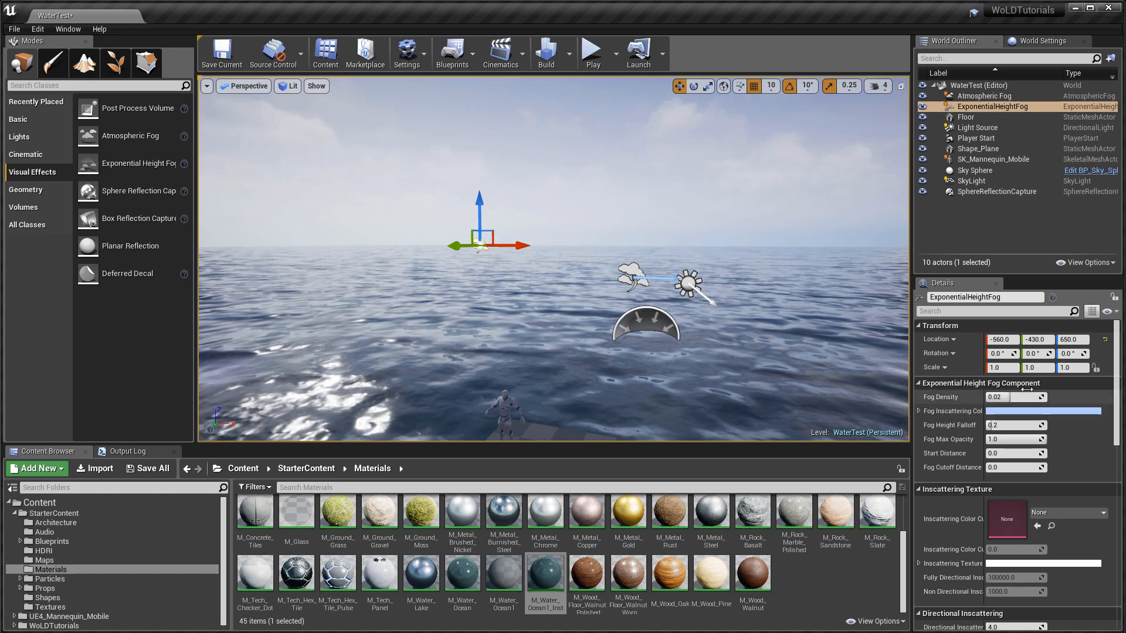
- Set the Exponential Height Fog's Fog Density to 0.05
{"action": "left_click", "coordinate": [1009, 397]}
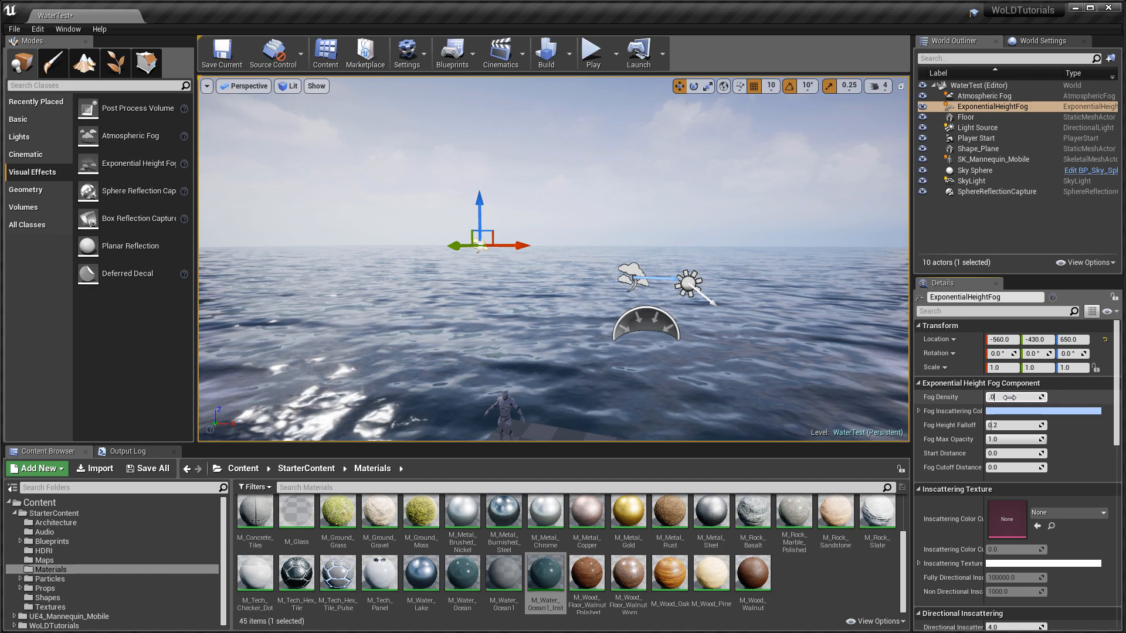
{"action": "key", "text": "Return"}
{"action": "right_click_drag", "start_coordinate": [403, 219], "coordinate": [323, 181]}
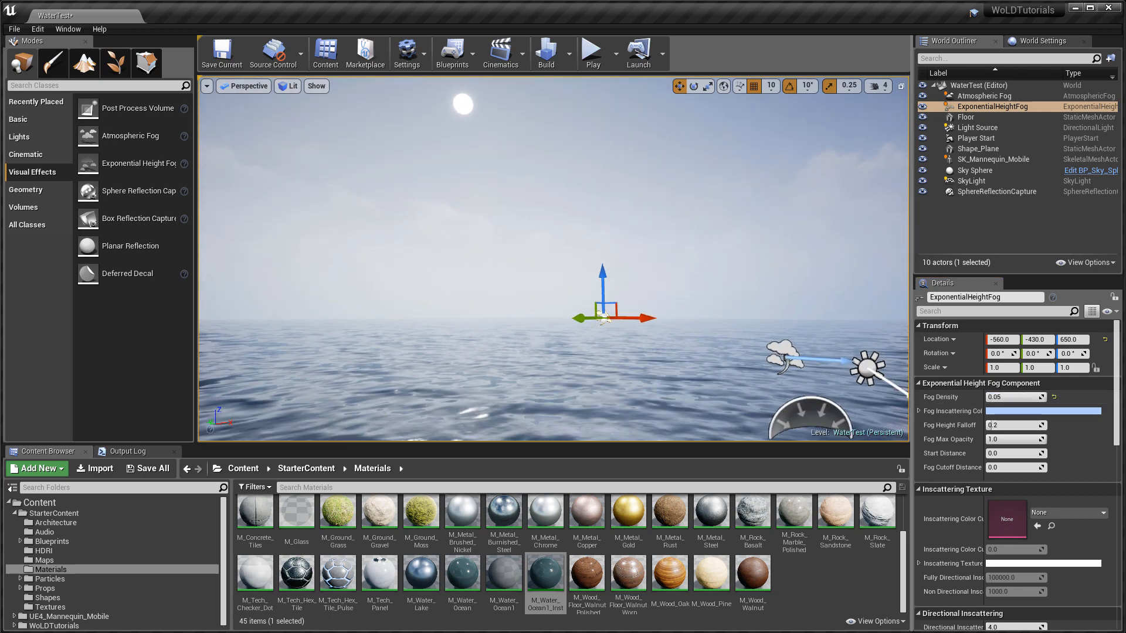
- Set the Exponential Height Fog's Fog Height Falloff to 0.4 and its Start Distance to 500
{"action": "left_click", "coordinate": [1004, 424]}
{"action": "type", "text": "0.4"}
{"action": "key", "text": "Return"}
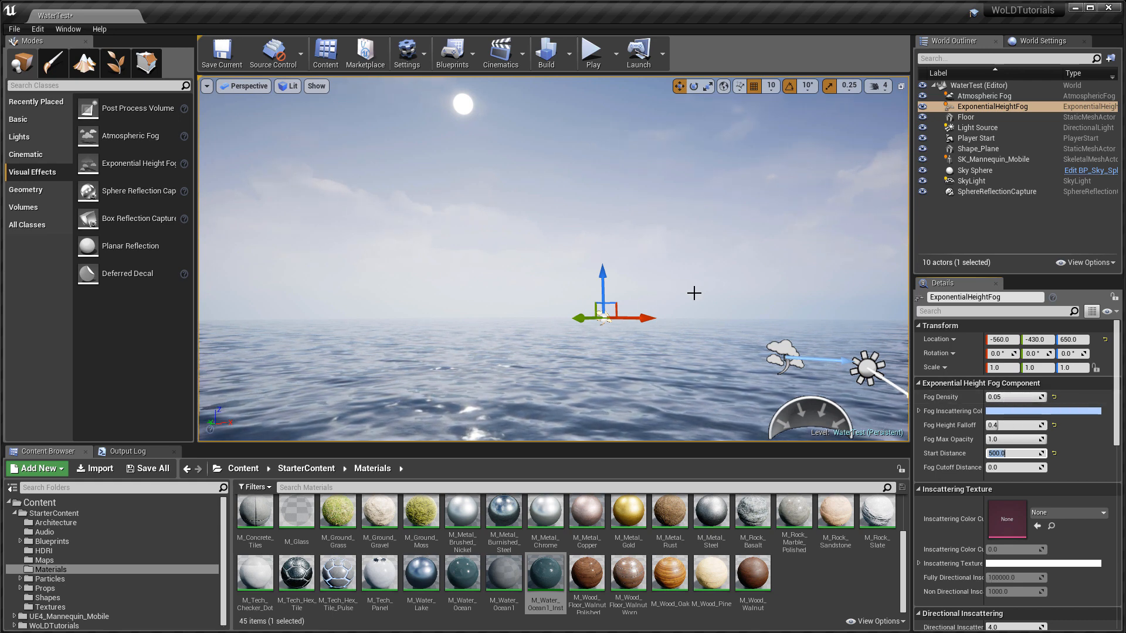
- Inspect how the height fog blends the ocean horizon from behind the floor platform and across the open water
{"action": "right_click_drag", "start_coordinate": [694, 291], "coordinate": [698, 316]}
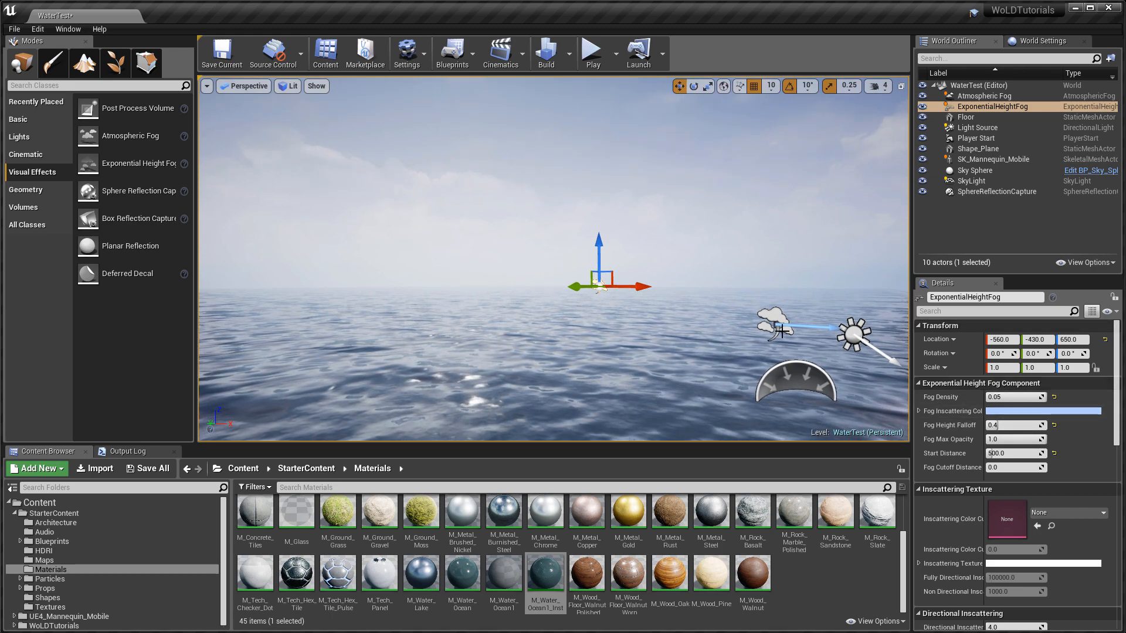
{"action": "right_click_drag", "start_coordinate": [781, 331], "coordinate": [542, 360]}
{"action": "key", "text": "s"}
{"action": "key", "text": "q"}
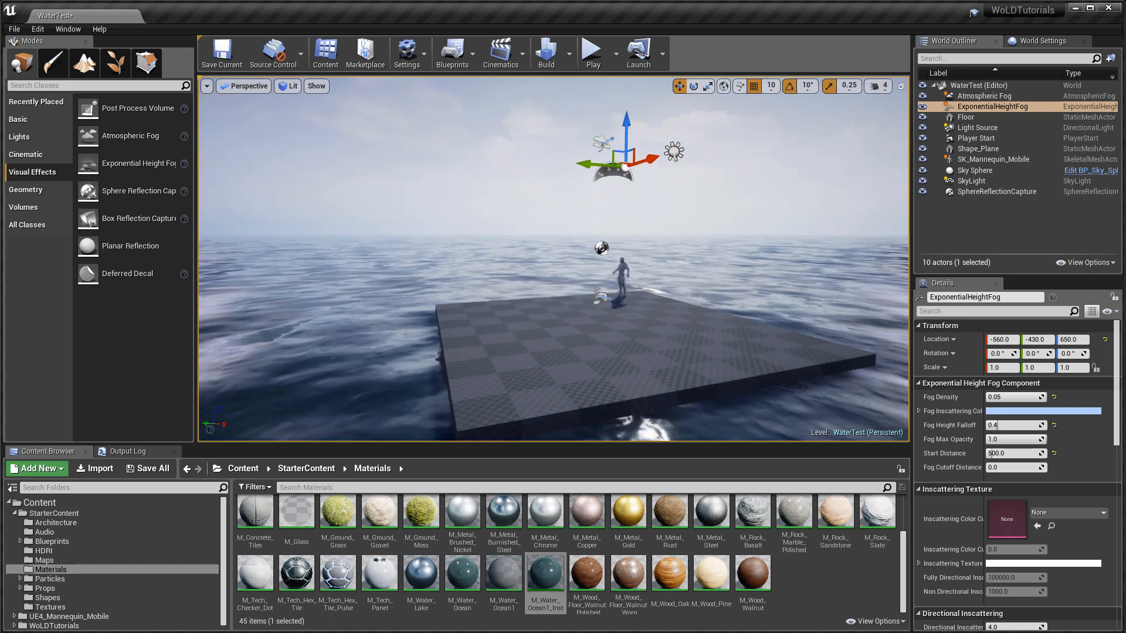
{"action": "right_click_drag", "start_coordinate": [542, 360], "coordinate": [781, 330]}
{"action": "key", "text": "w"}
{"action": "key", "text": "a"}
{"action": "key", "text": "d"}
{"action": "middle_click_drag", "start_coordinate": [782, 330], "coordinate": [777, 281]}
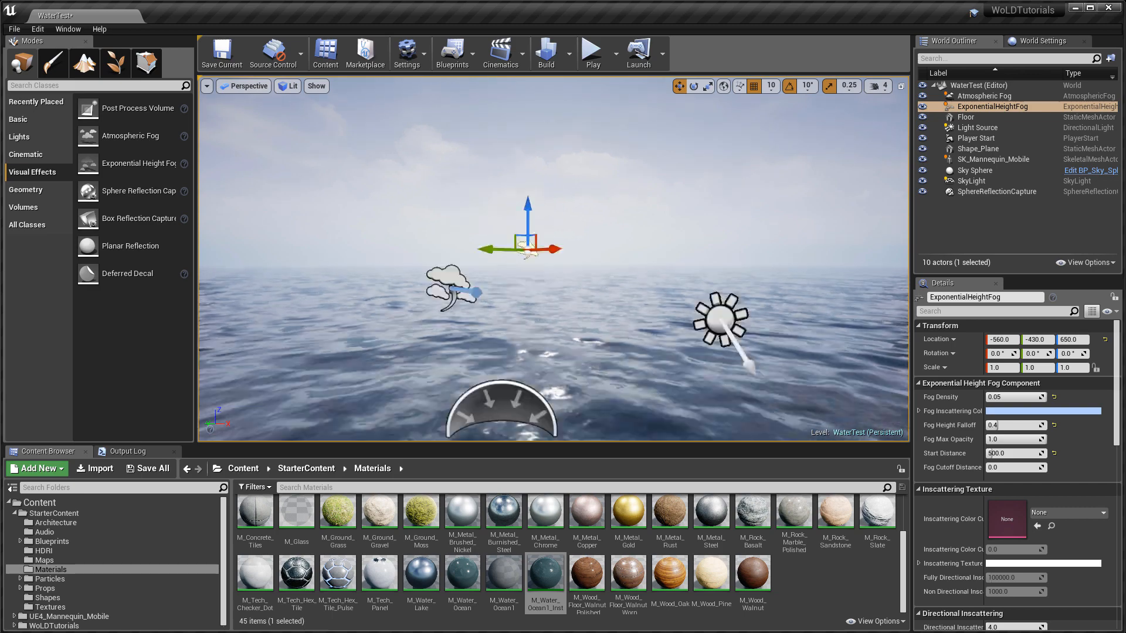
{"action": "right_click_drag", "start_coordinate": [777, 281], "coordinate": [786, 308]}
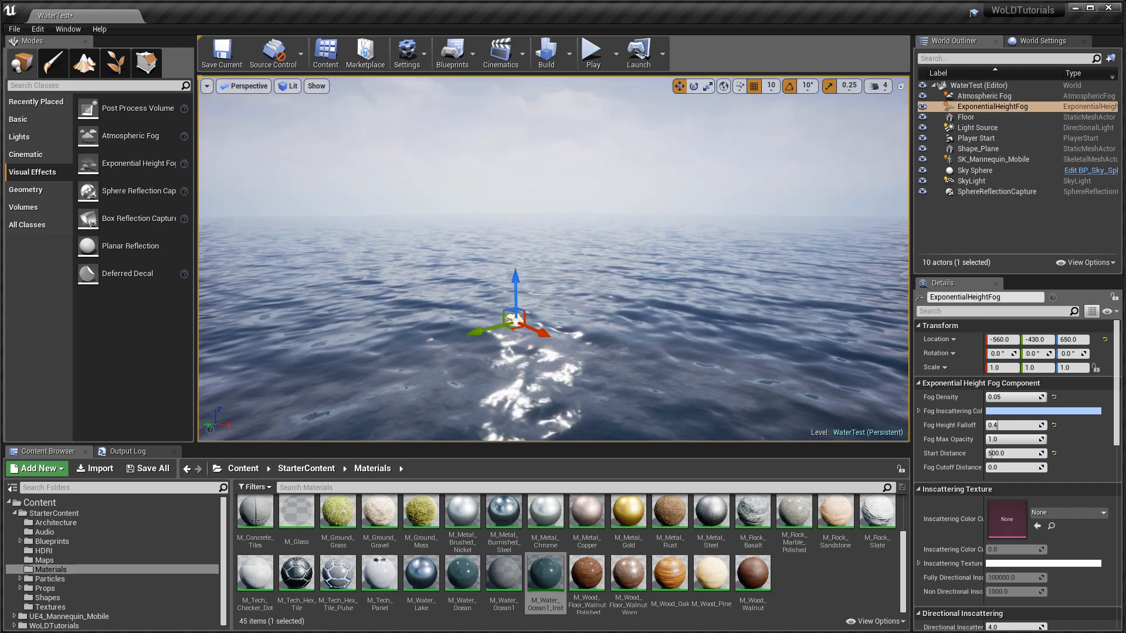